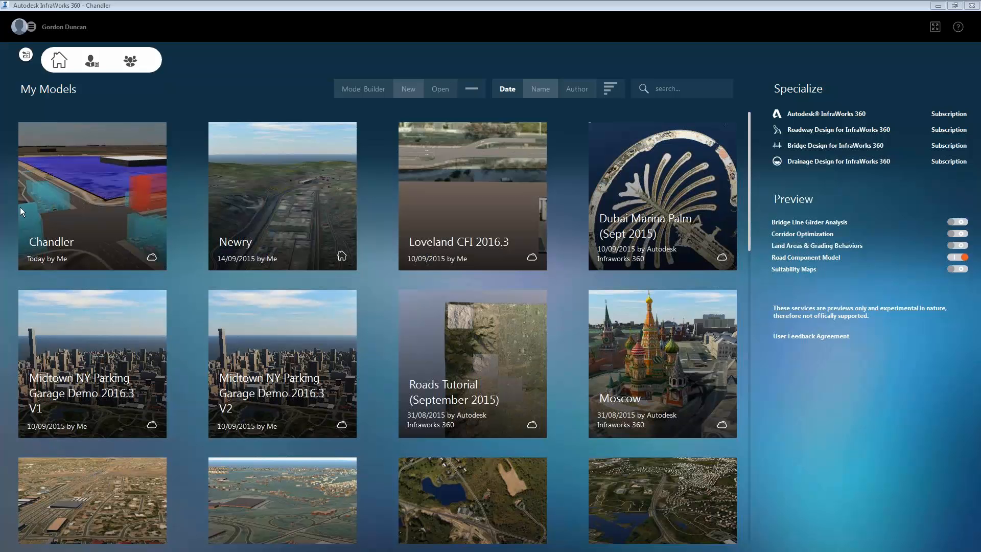
Step: Open the Model Builder and search by location for Chandler, AZ (United States)
mouse_move(158, 173)
click(362, 89)
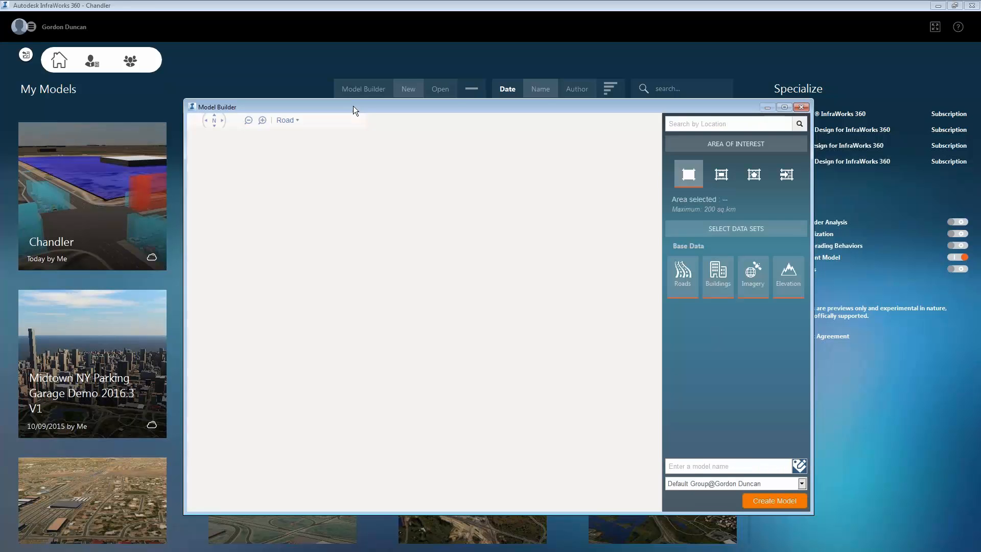
click(704, 124)
text(chandl)
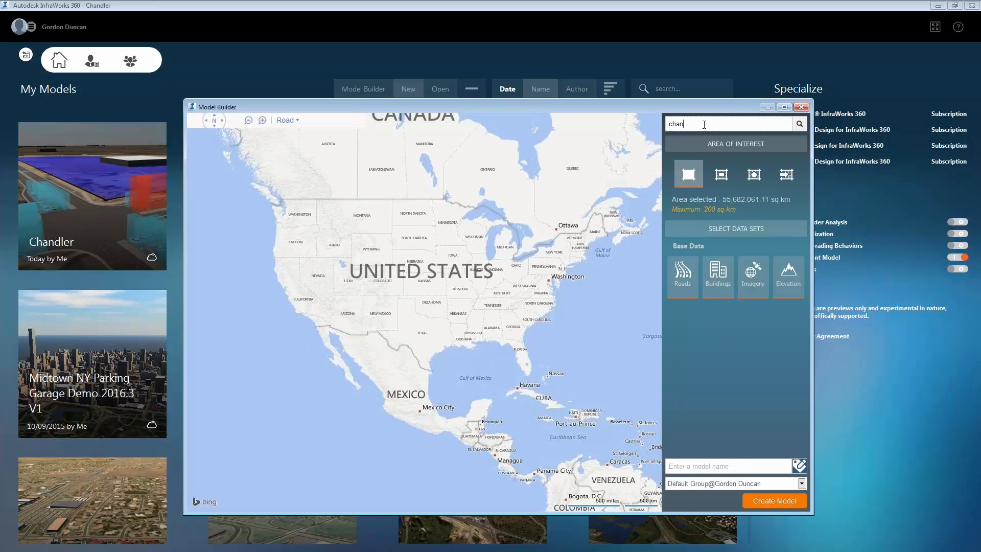
text(er)
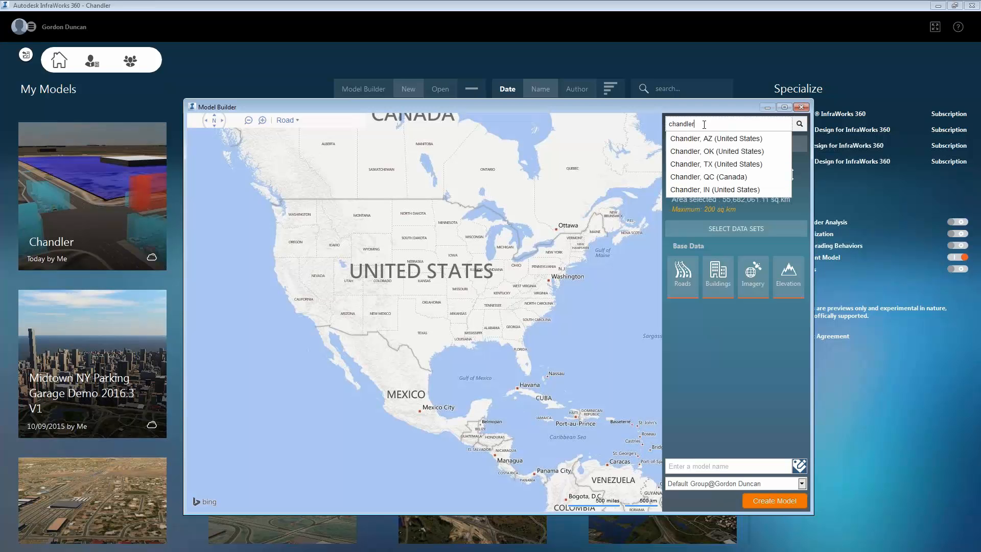
click(700, 138)
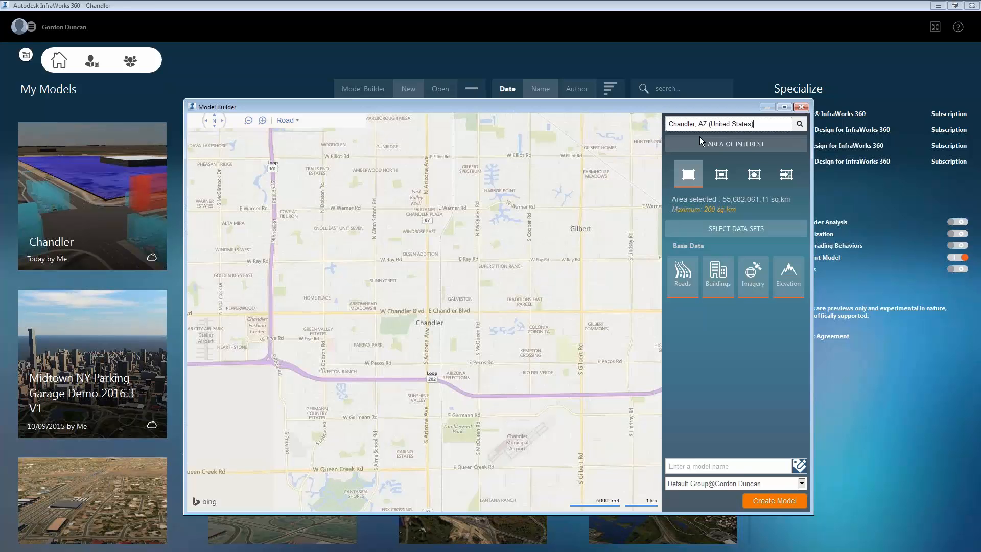
Step: Explore the map for an area of interest around Stellar Airpark west of Chandler, and close the Model Builder without creating a model
scroll(410, 298, down, 5)
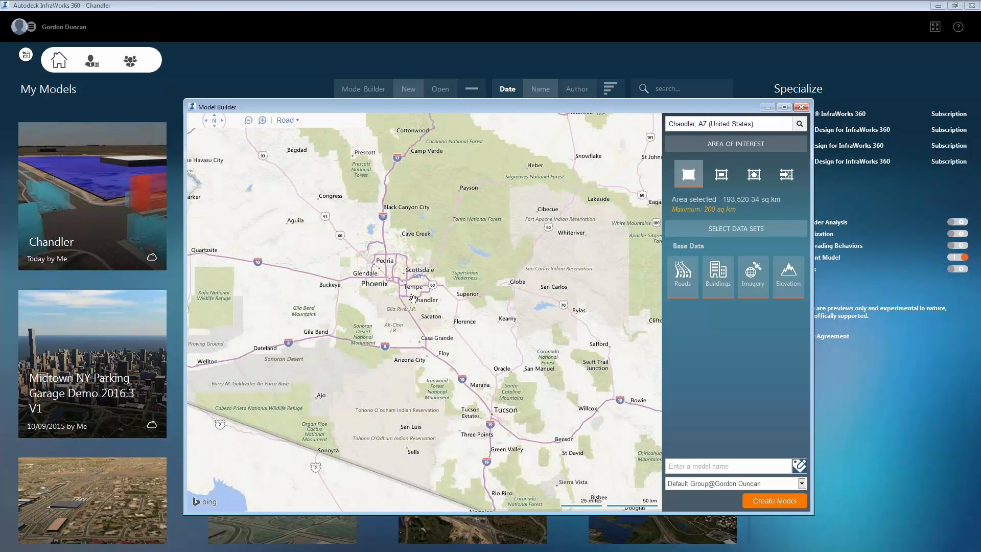
scroll(412, 296, up, 5)
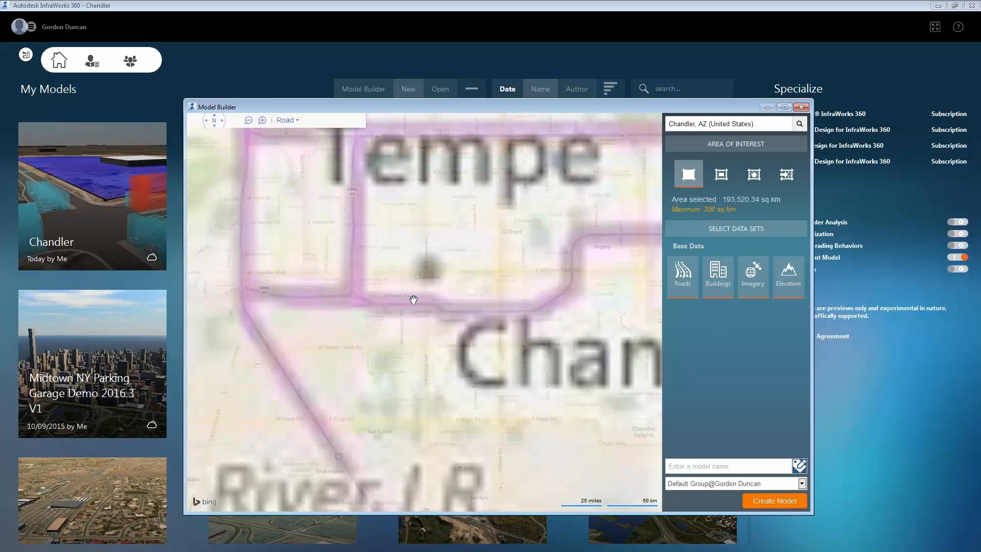
drag(440, 285, 460, 316)
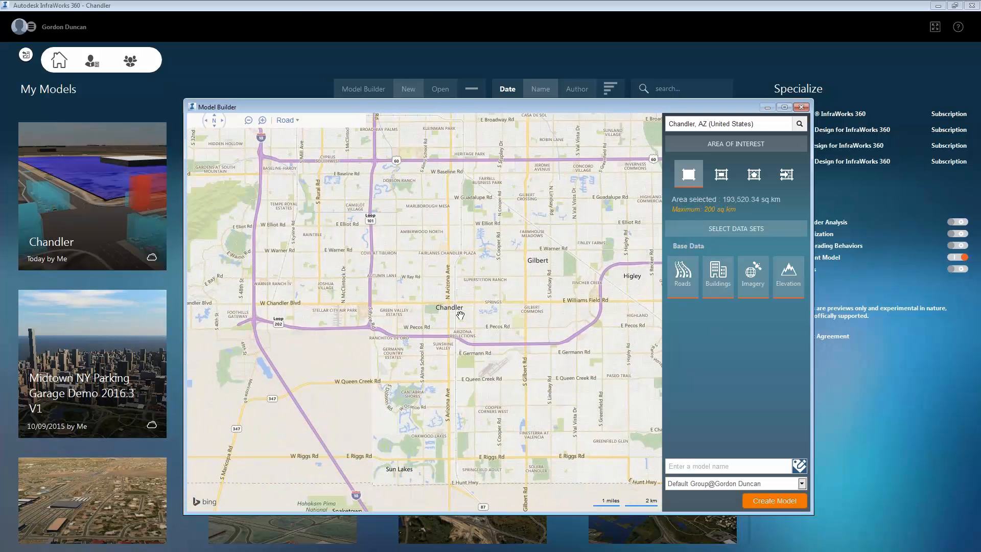
scroll(460, 313, up, 2)
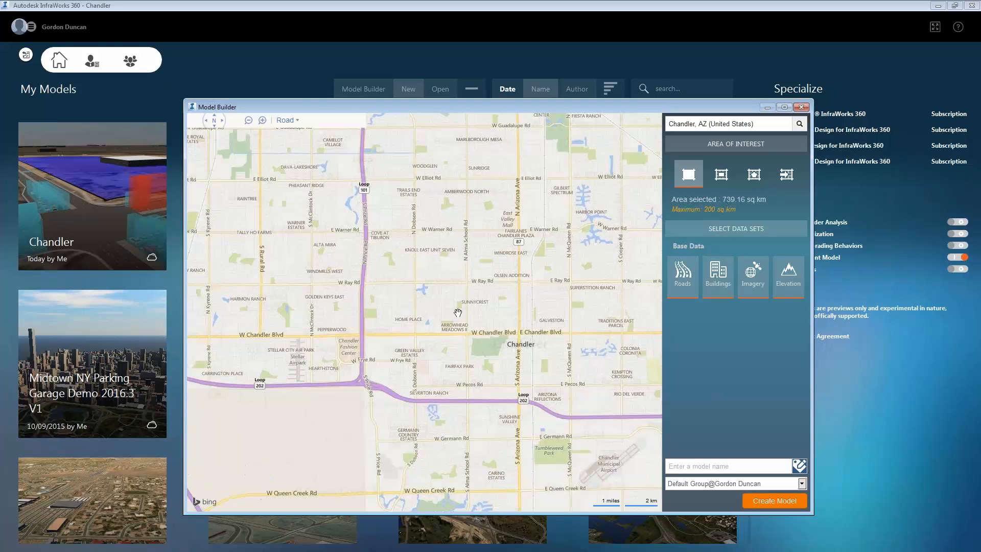
drag(458, 312, 460, 337)
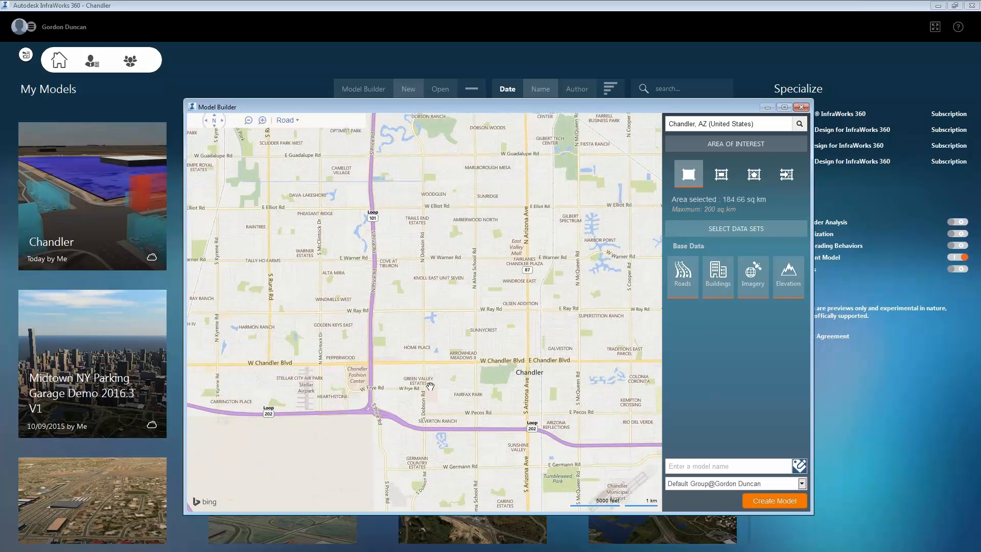
scroll(430, 385, up, 1)
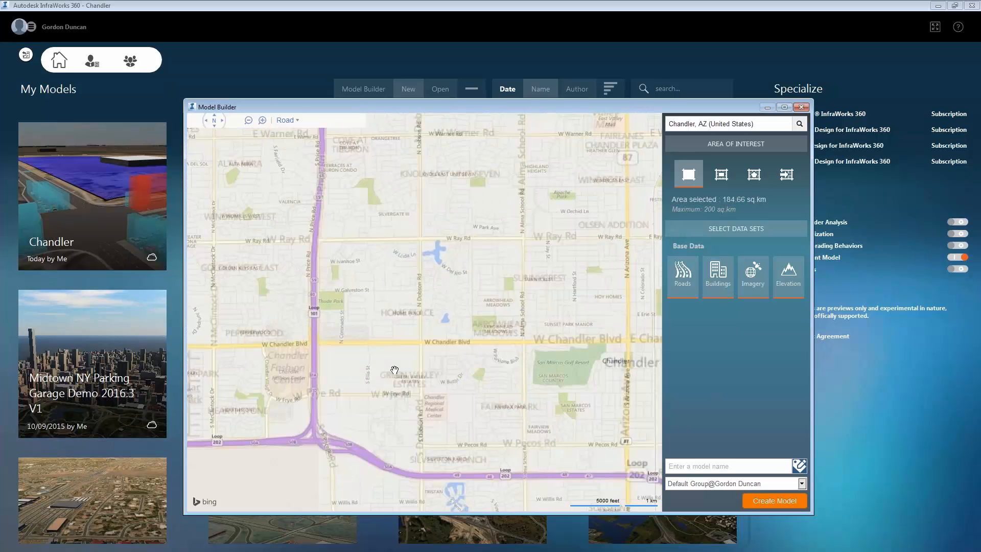
drag(394, 369, 549, 393)
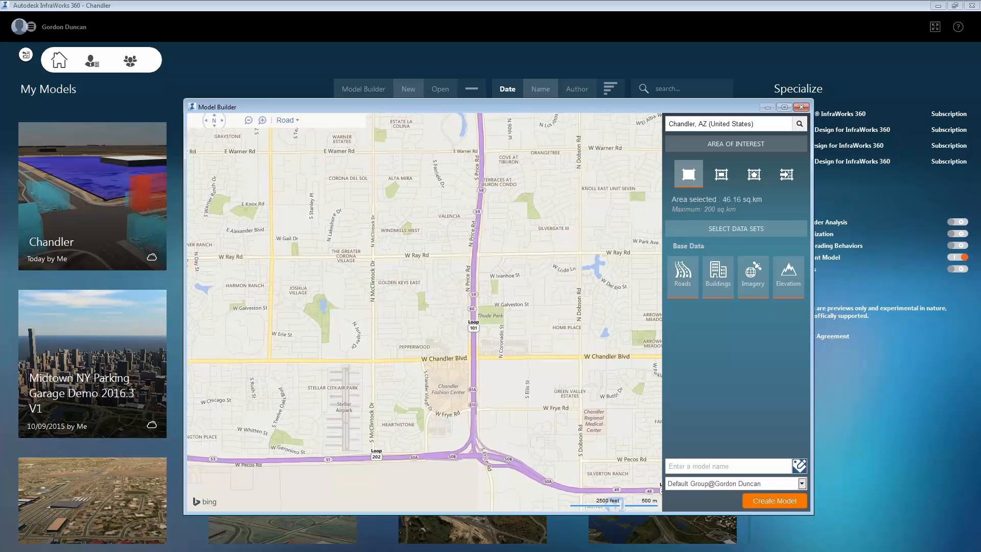
drag(405, 367, 508, 375)
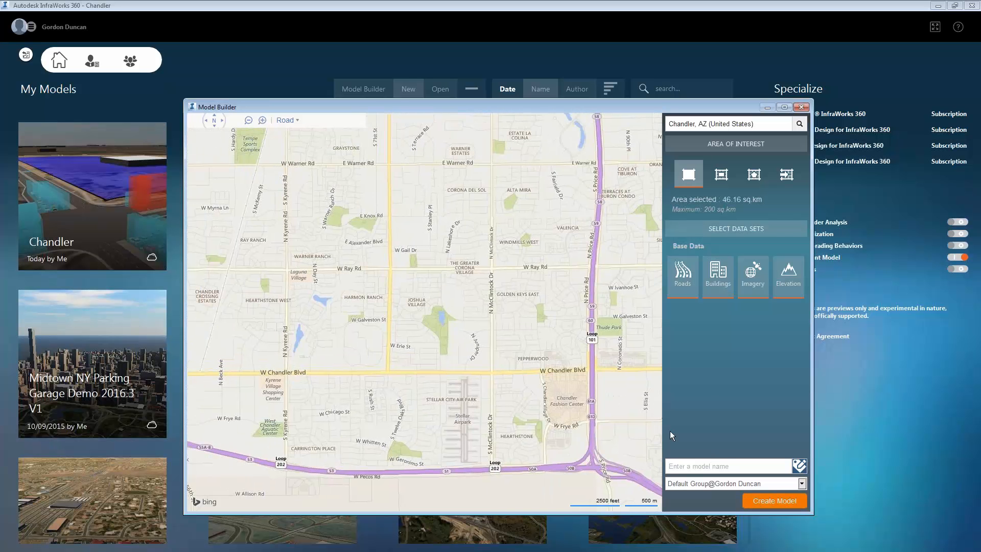
click(801, 107)
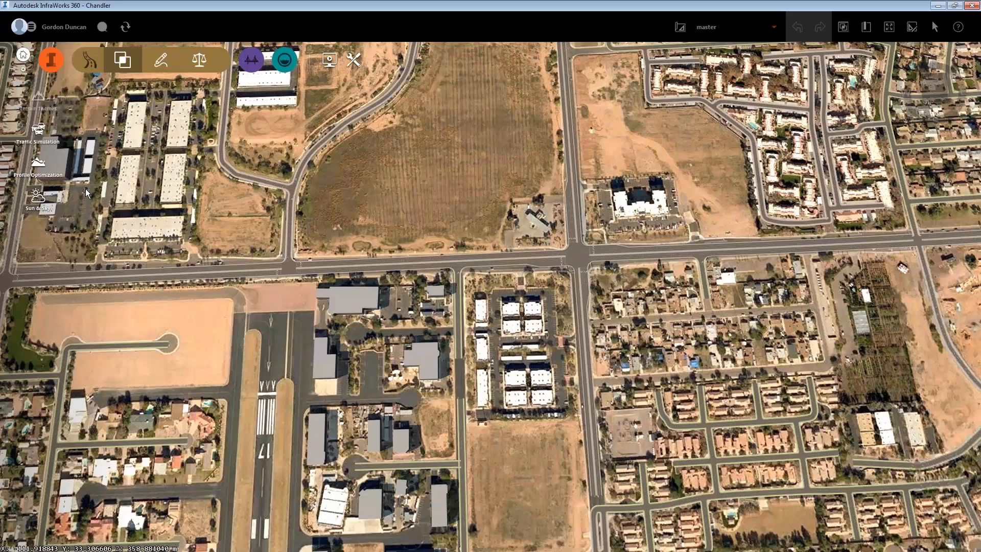
Step: Examine the full extent of the Chandler model and the main road intersection northeast of the airstrip
scroll(447, 263, down, 5)
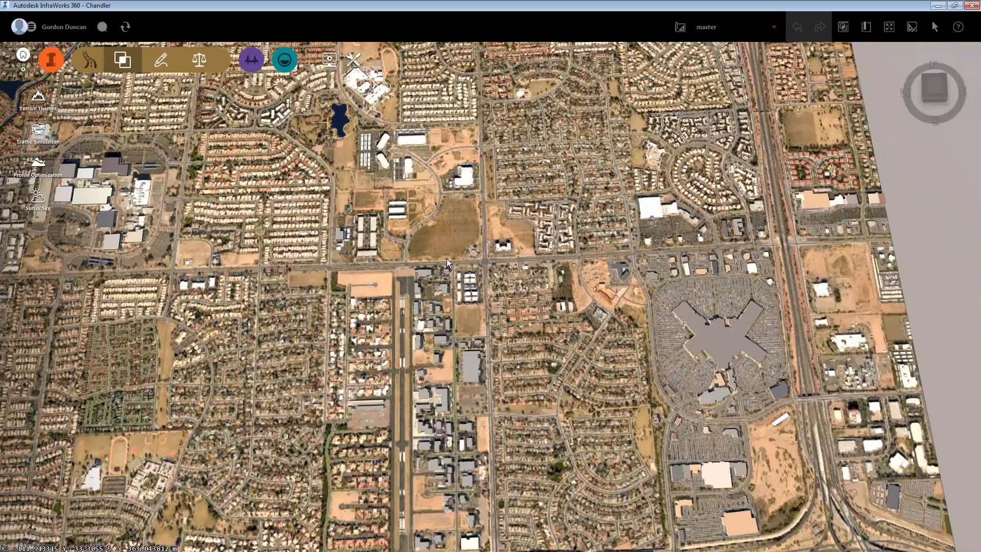
scroll(447, 263, down, 5)
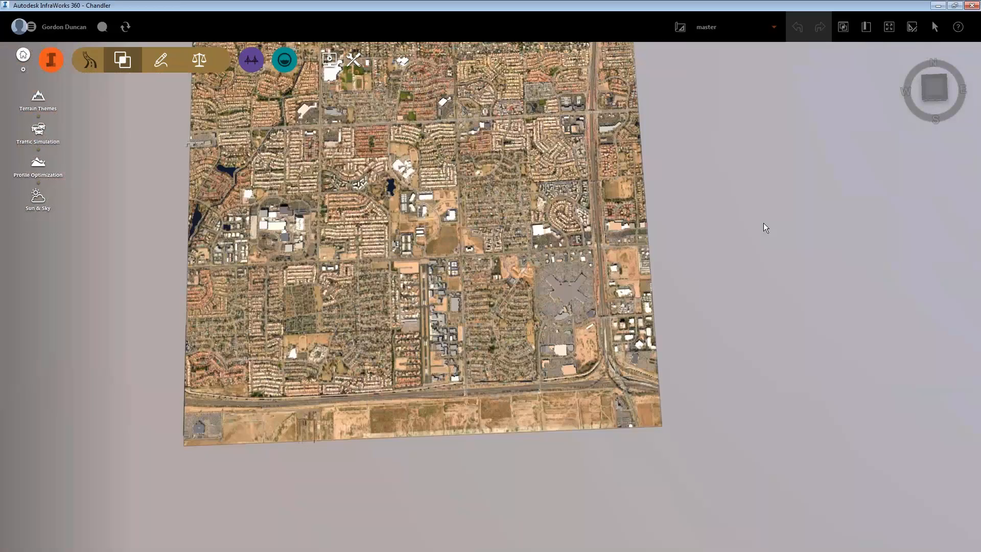
drag(763, 224, 785, 312)
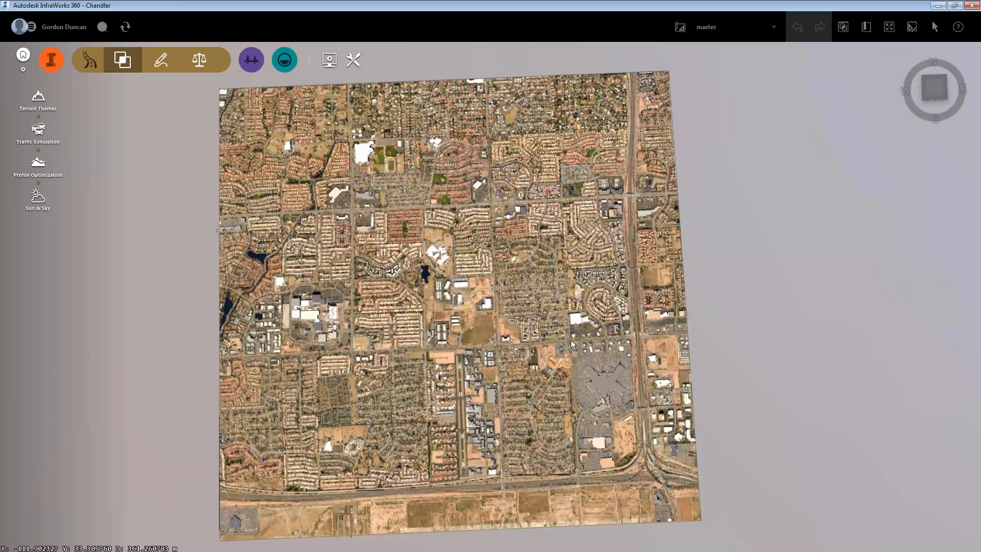
scroll(572, 344, up, 2)
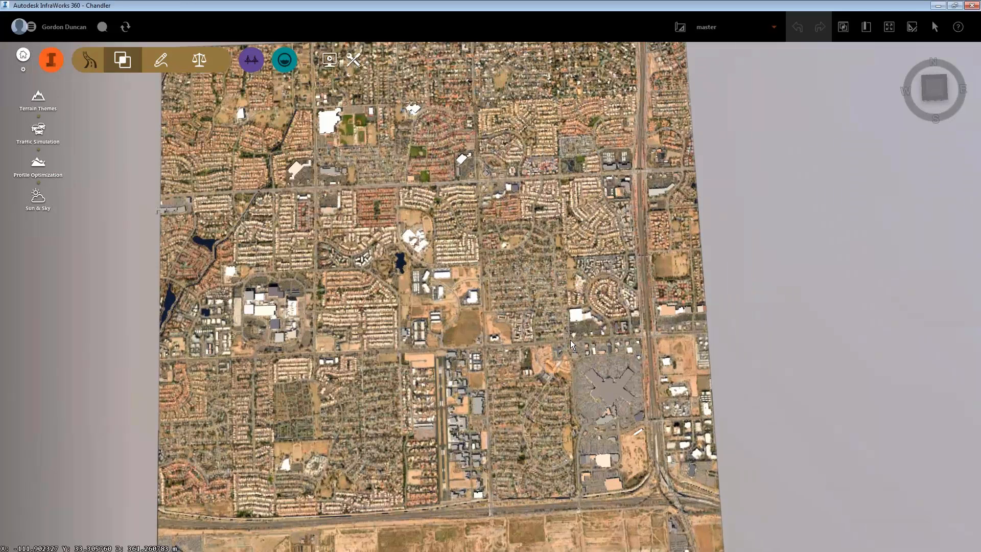
scroll(571, 341, up, 1)
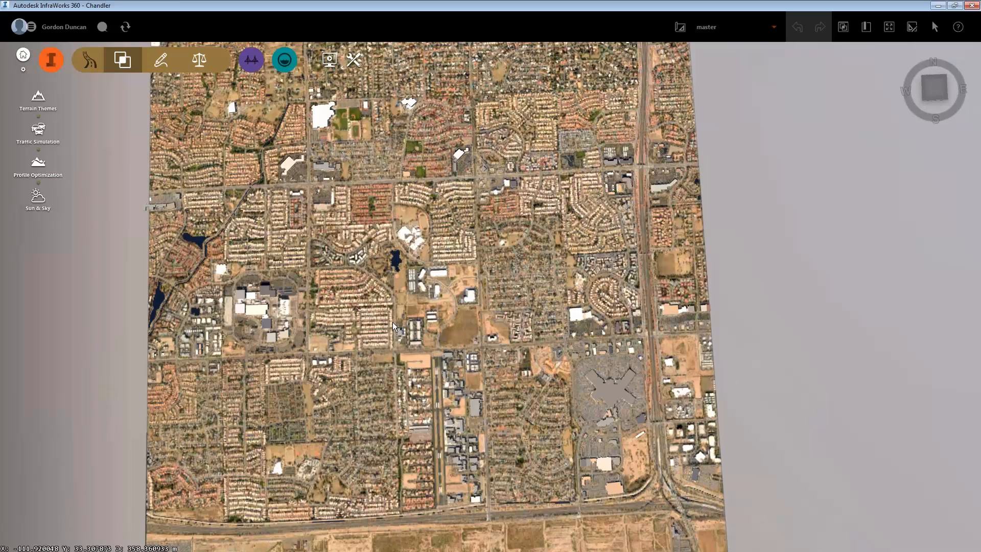
scroll(394, 326, up, 1)
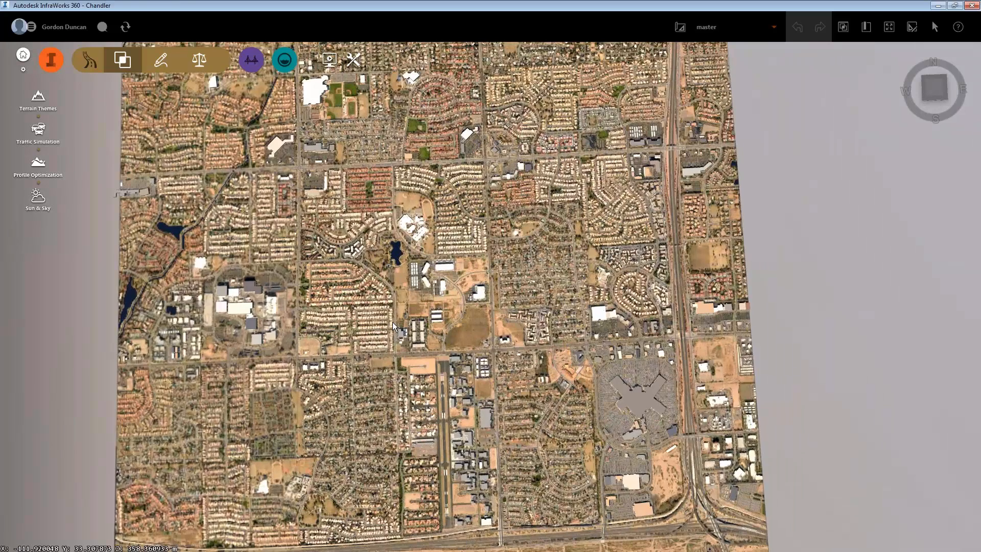
scroll(394, 326, up, 1)
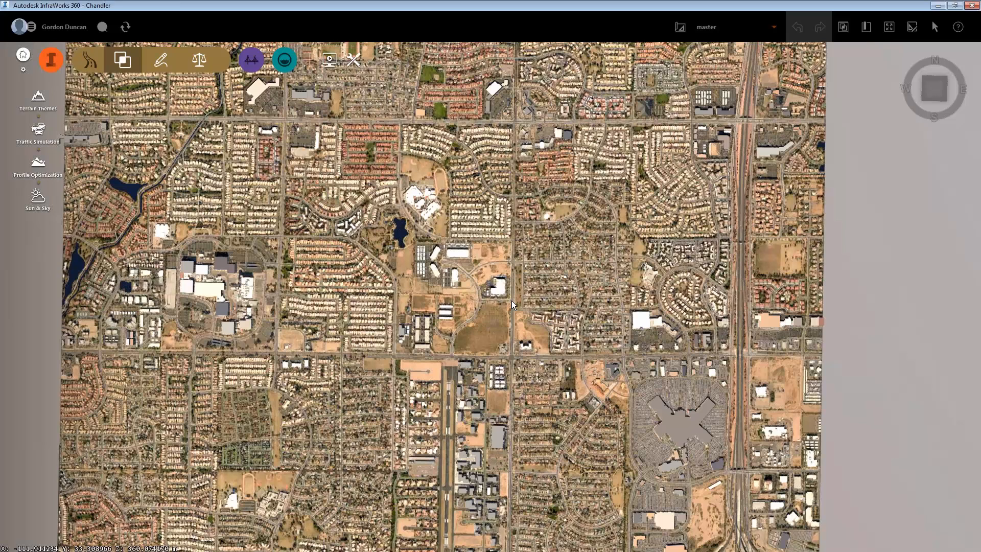
scroll(514, 304, up, 1)
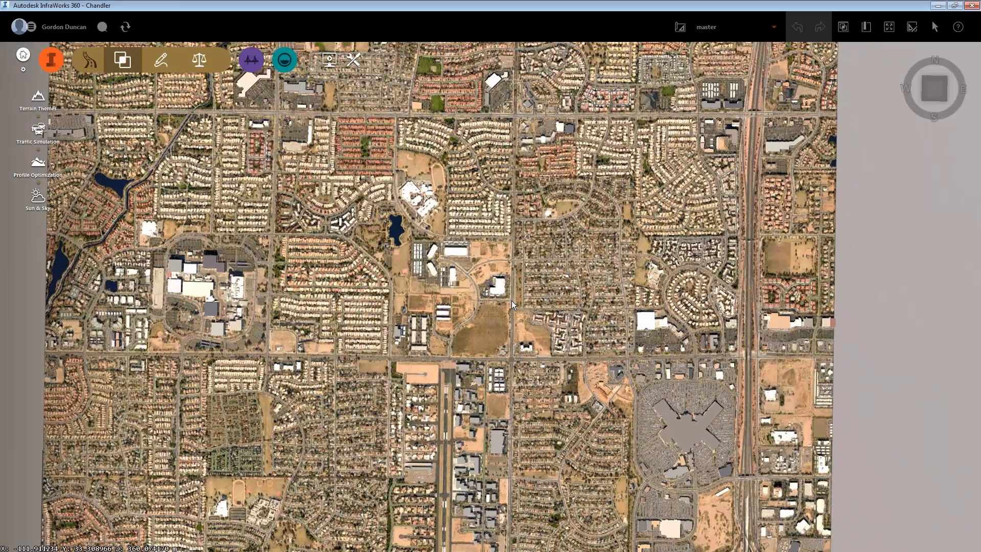
scroll(514, 305, up, 3)
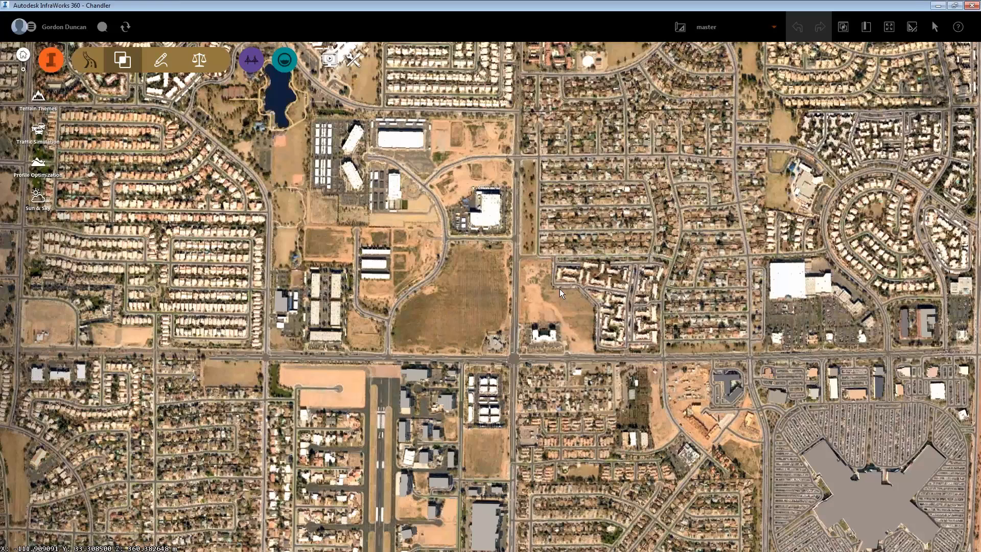
scroll(562, 292, up, 1)
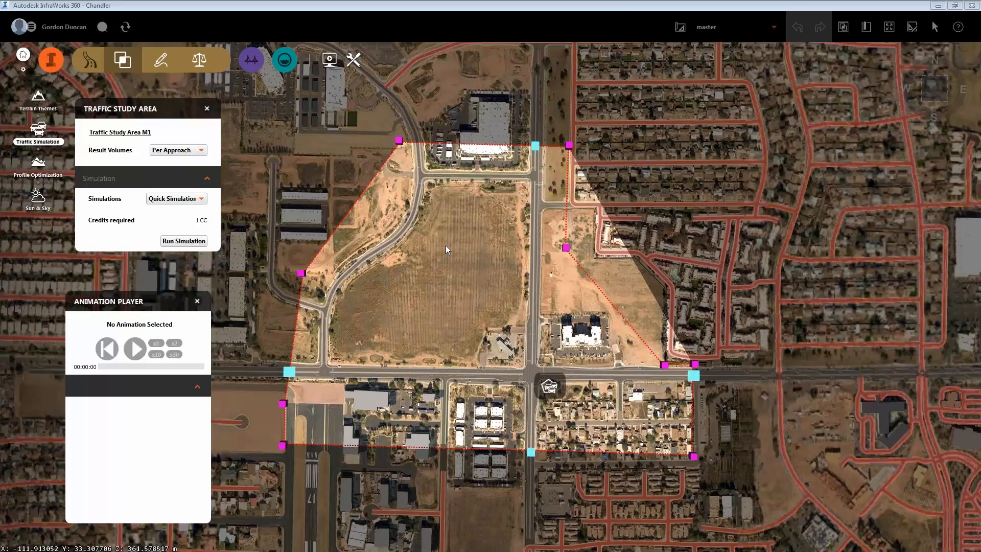
Step: Delete the existing traffic study areas, Traffic Study Area M1 and Traffic Study Area M2
right_click(446, 246)
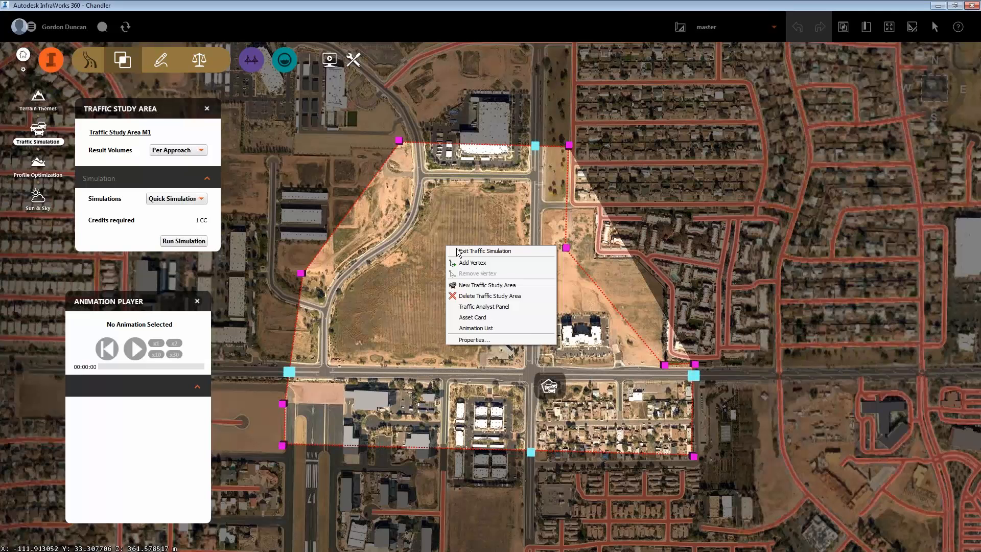
click(477, 306)
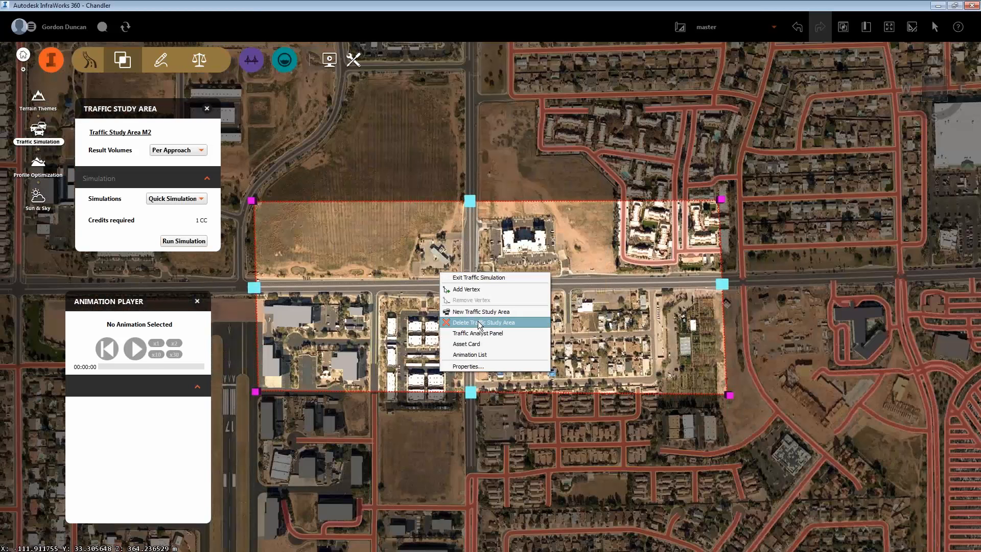
click(478, 322)
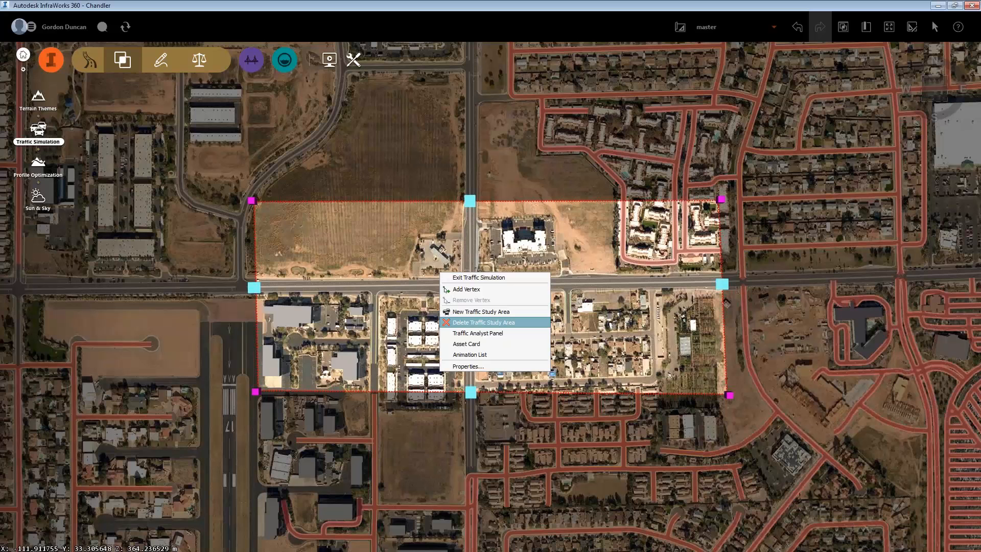
click(484, 322)
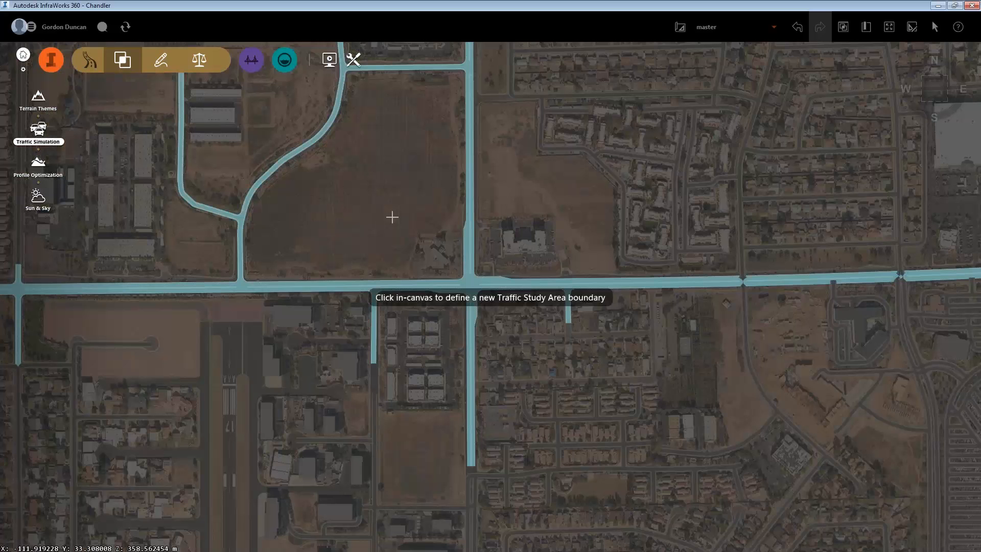
Step: Define a four-cornered traffic study area of about 0.10 km2 over the housing southwest of the highlighted roads, declining conversion of its planning roads to design roads
scroll(391, 217, down, 3)
scroll(389, 213, down, 1)
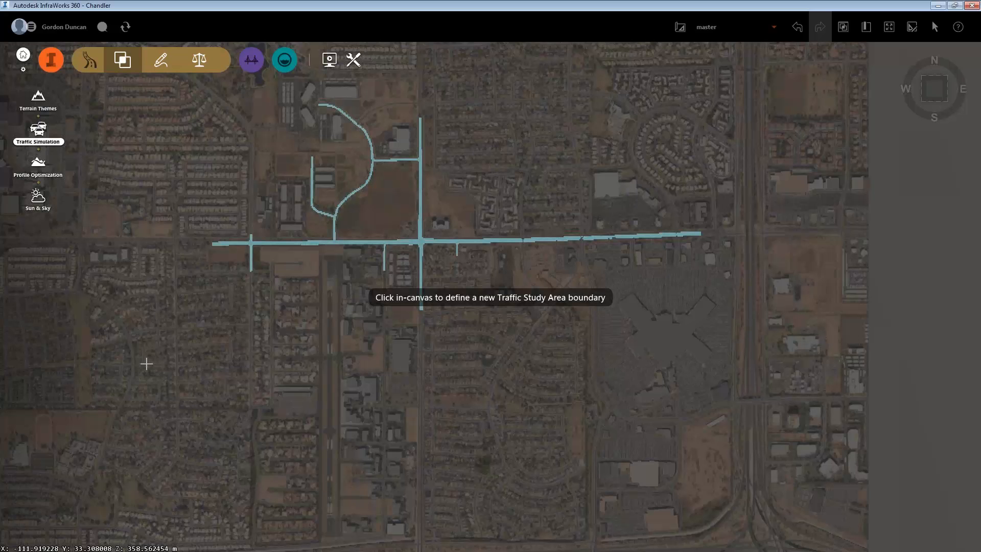
click(159, 384)
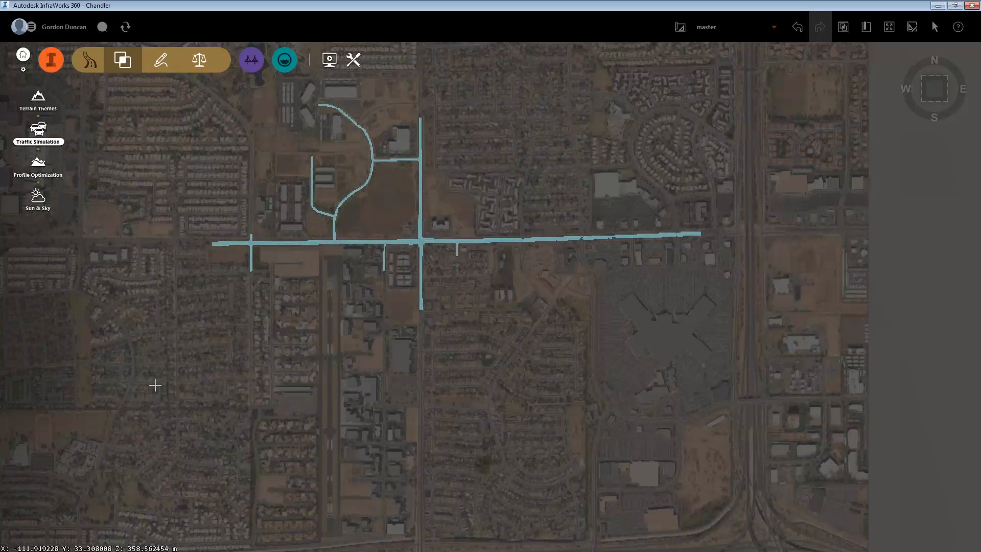
click(149, 309)
click(210, 318)
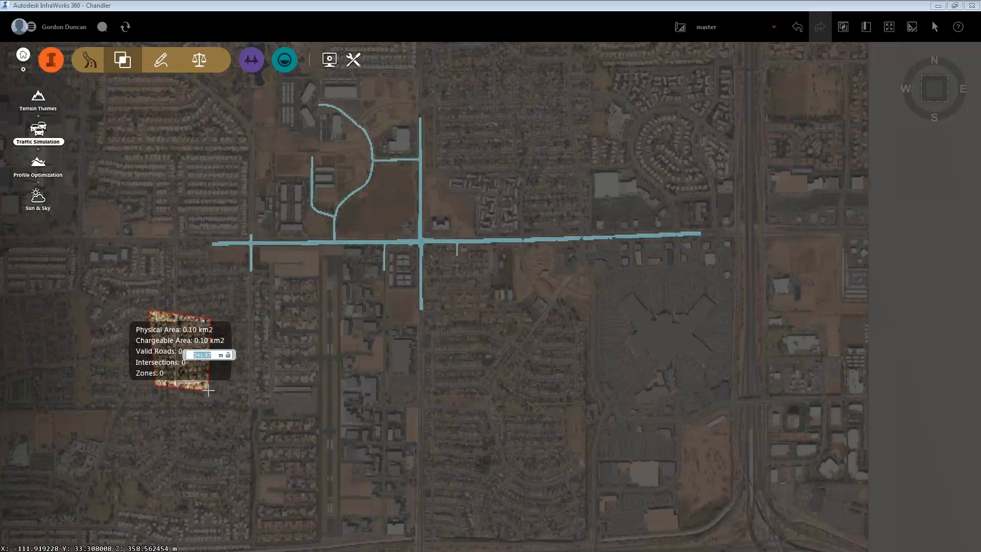
click(208, 390)
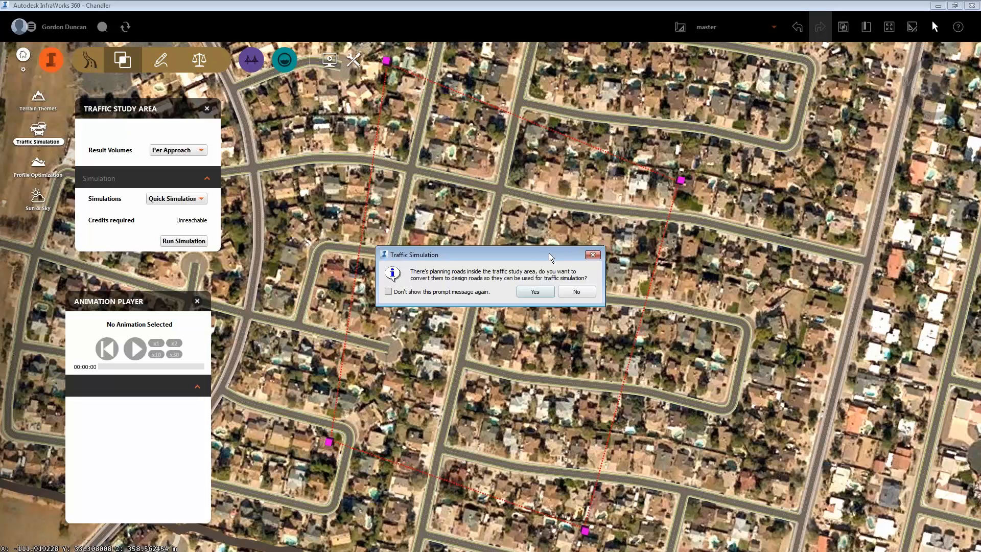
drag(549, 253, 543, 254)
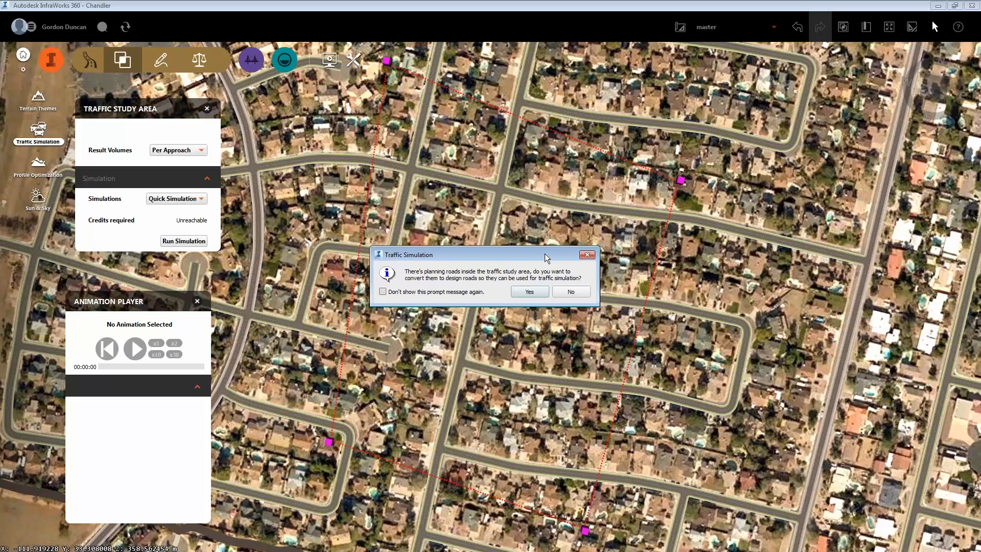
click(570, 294)
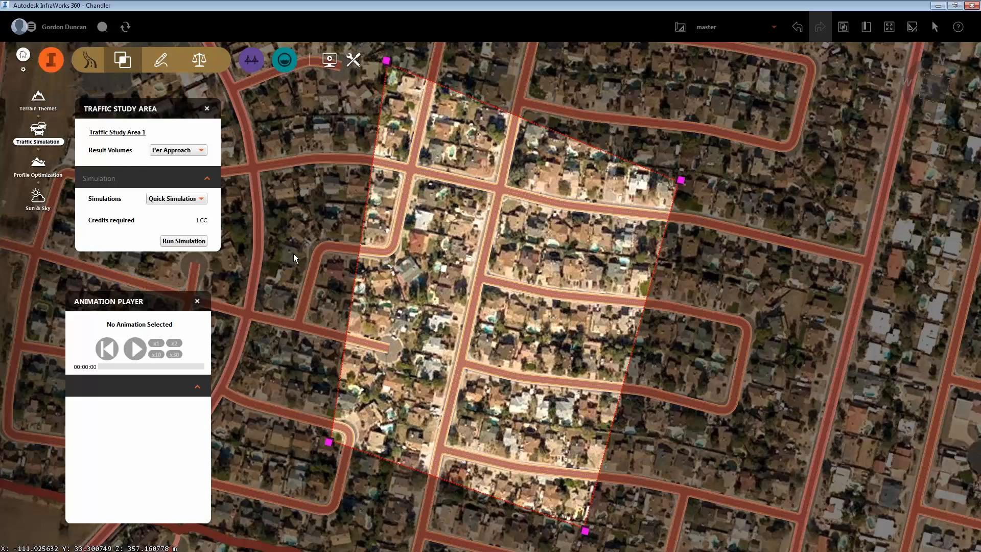
Step: Close the traffic simulation tools and convert the West Jupiter Way planning road to a design road
click(41, 133)
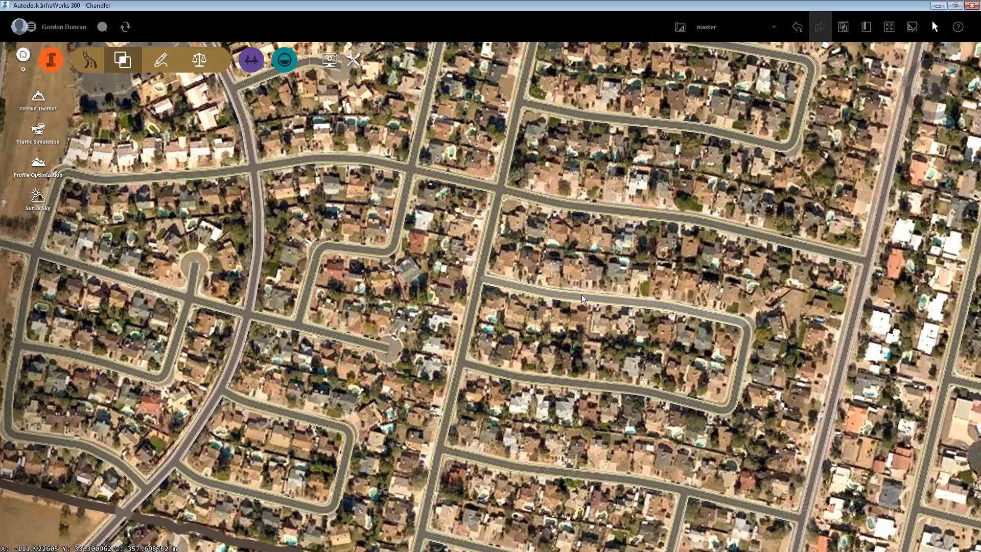
right_click(580, 298)
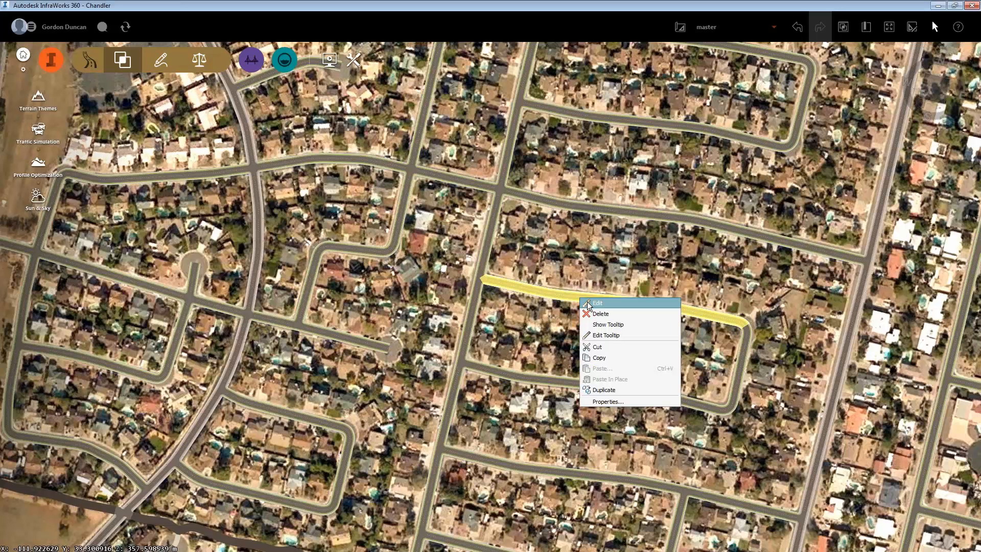
click(587, 302)
right_click(587, 301)
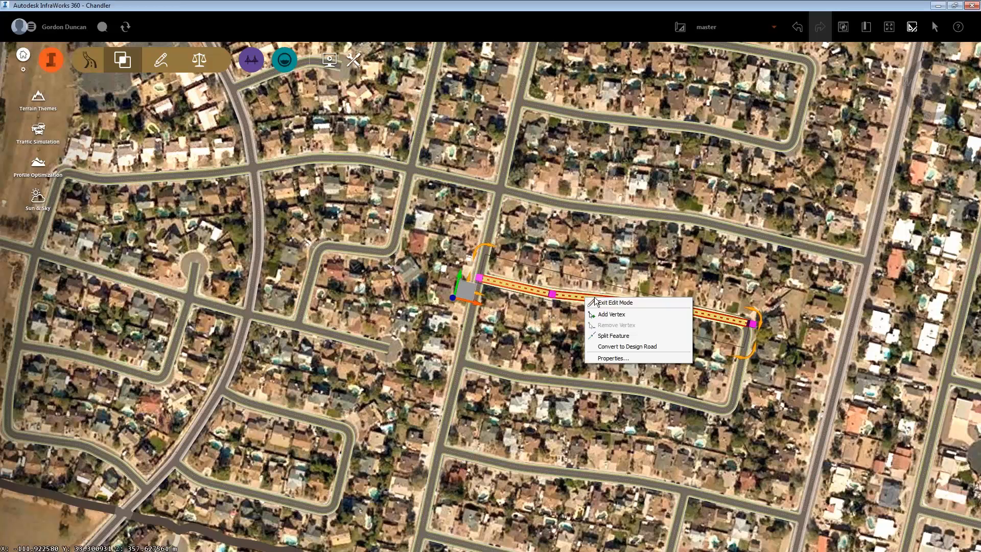
click(607, 346)
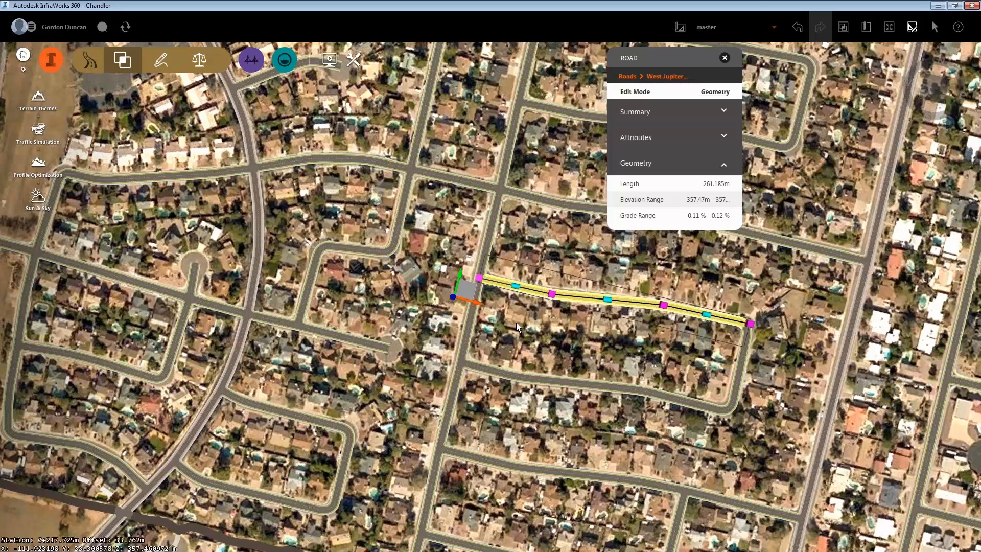
Step: Examine the new intersection at the west end of West Jupiter Way and compare it with the neighbouring unconverted road junctions
scroll(516, 323, up, 1)
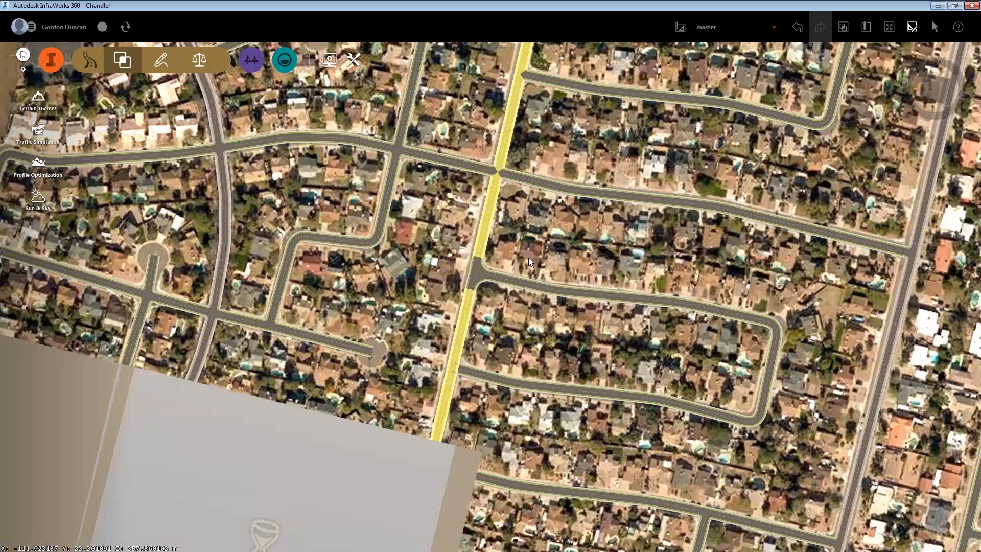
scroll(493, 276, up, 2)
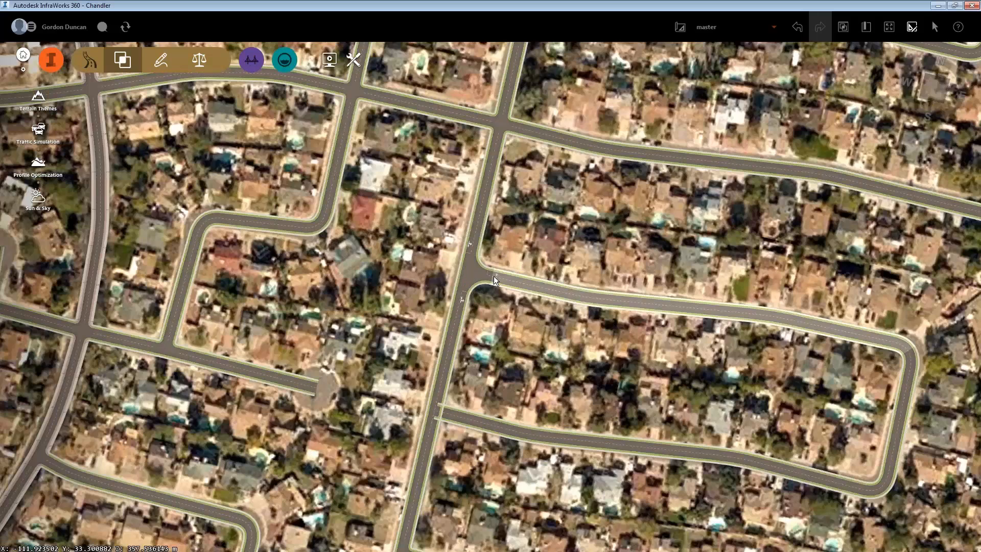
scroll(493, 276, up, 3)
click(443, 263)
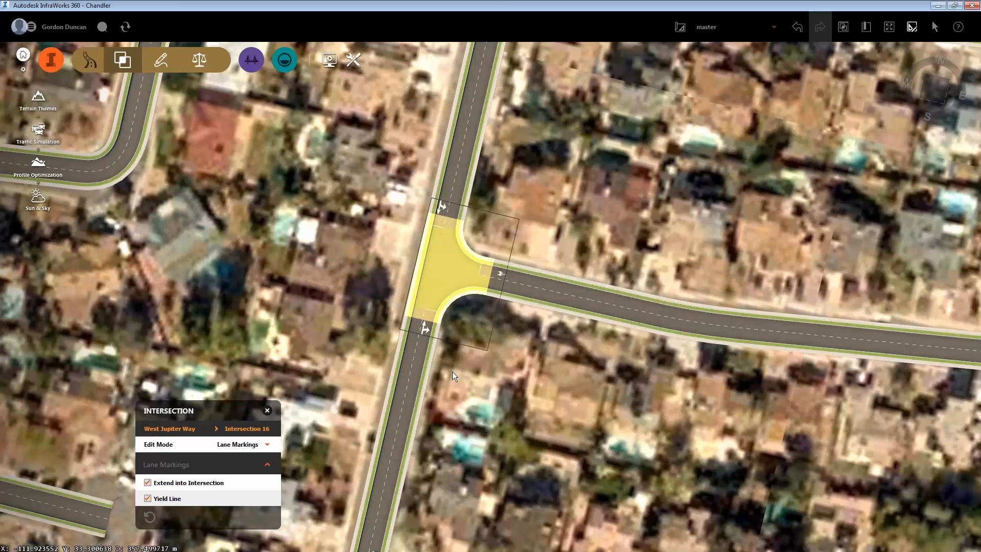
scroll(452, 372, down, 1)
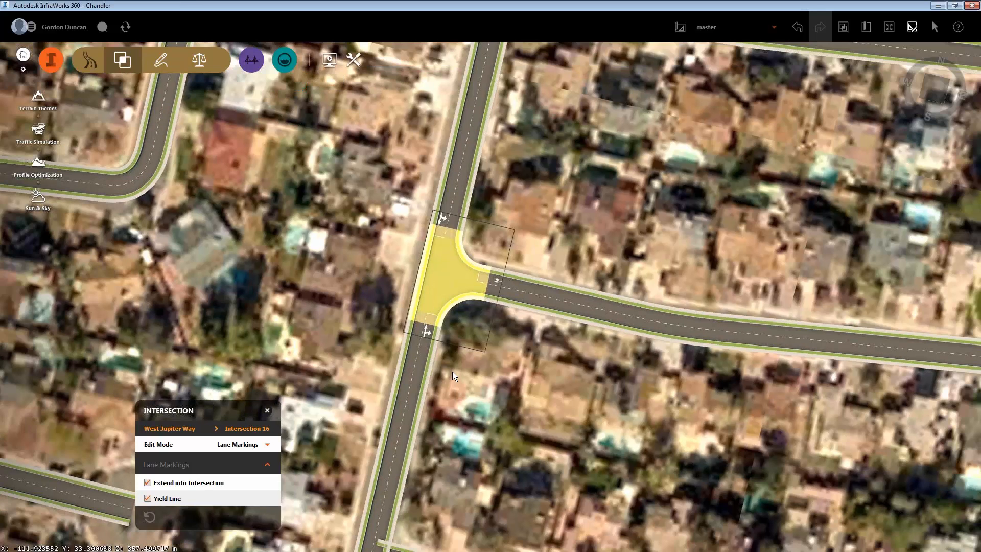
scroll(452, 372, down, 2)
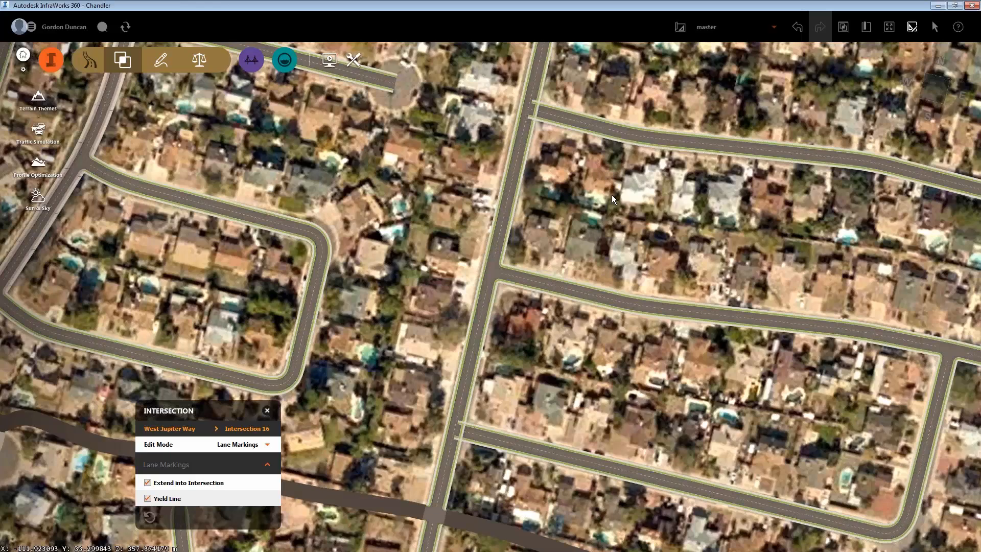
scroll(468, 244, up, 3)
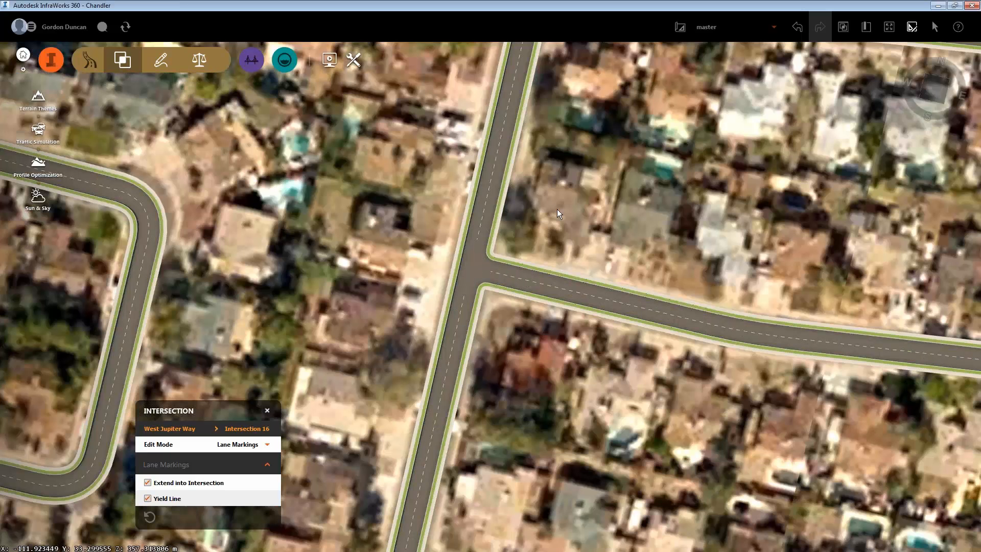
scroll(557, 213, down, 1)
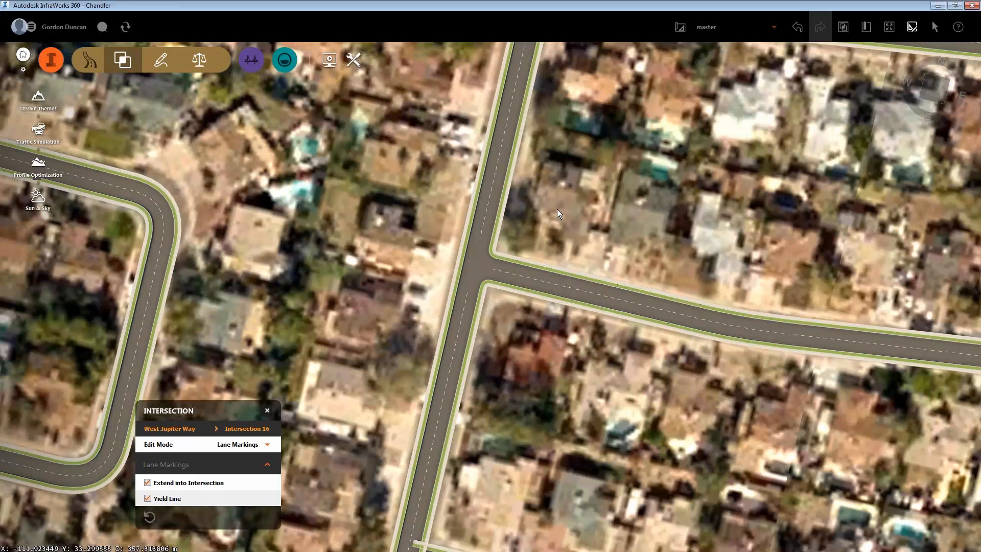
scroll(557, 210, down, 2)
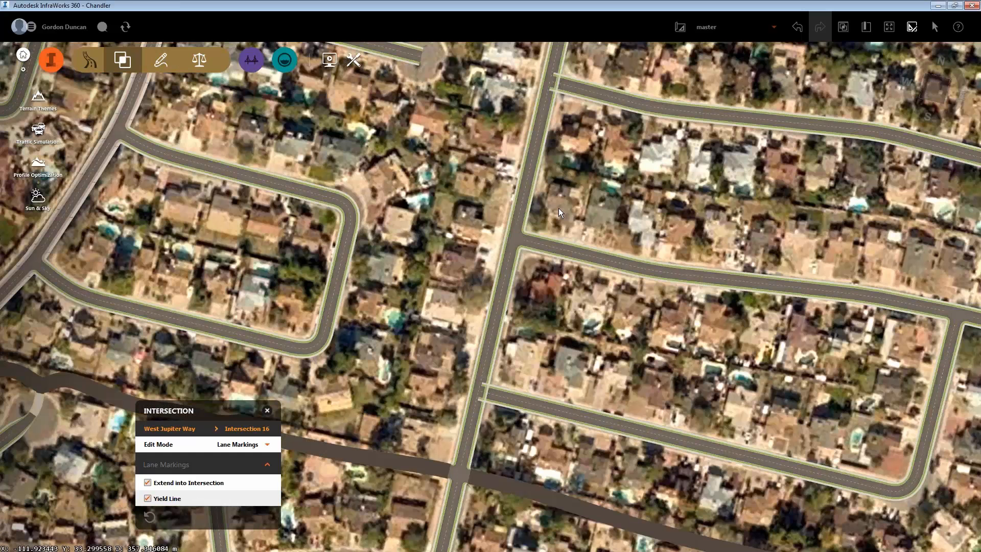
drag(559, 207, 233, 516)
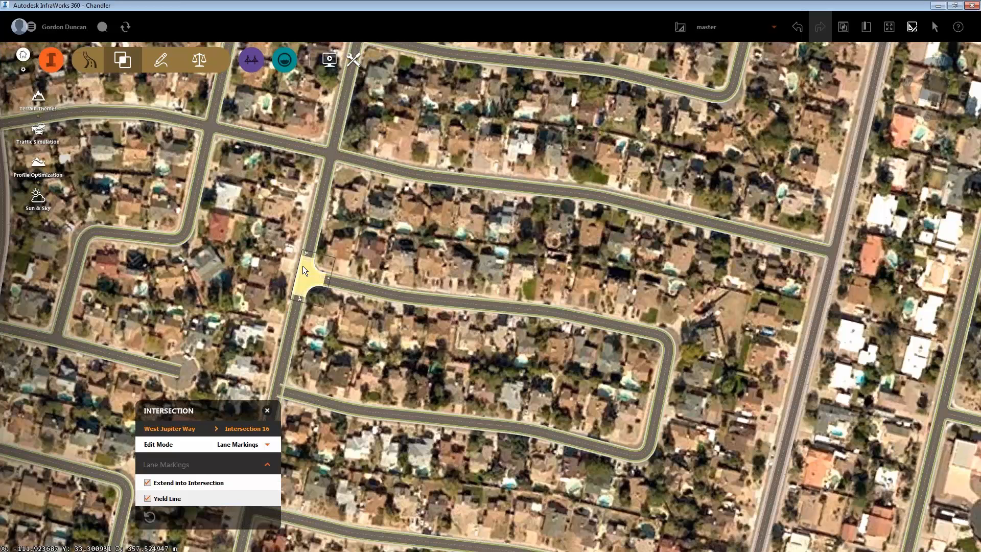
scroll(302, 266, up, 1)
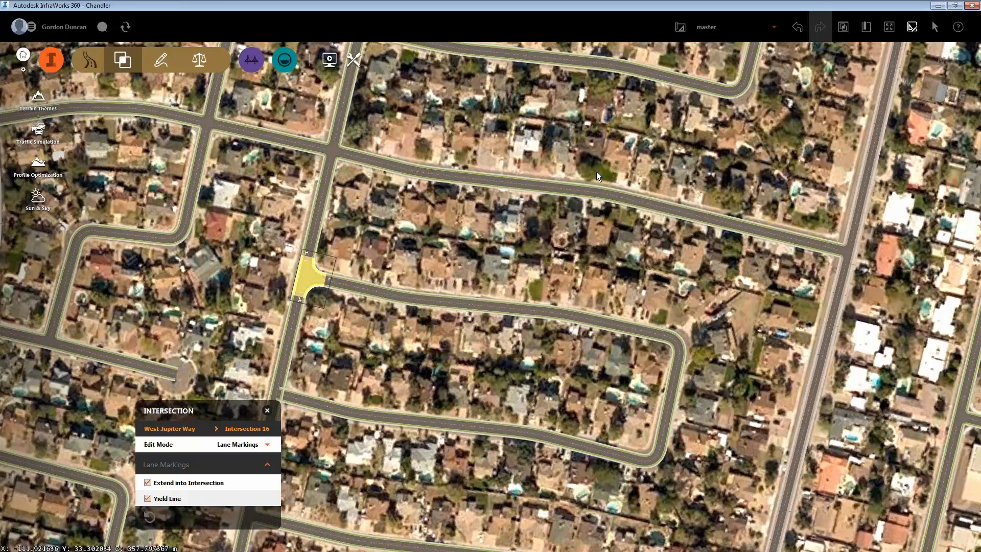
middle_drag(596, 172, 584, 179)
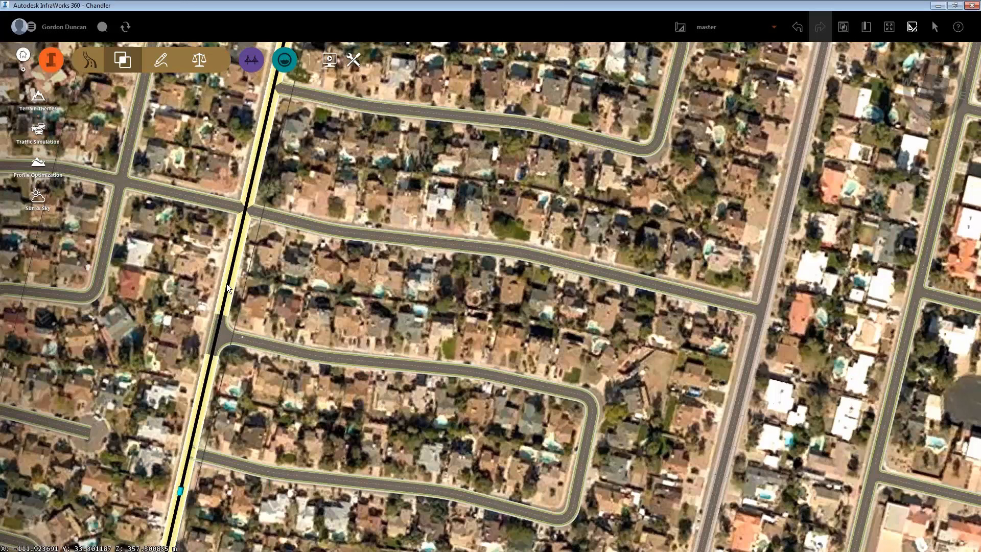
Step: Set the north-south road through the West Jupiter Way intersection to 2 forward lanes and 2 backward lanes
click(226, 284)
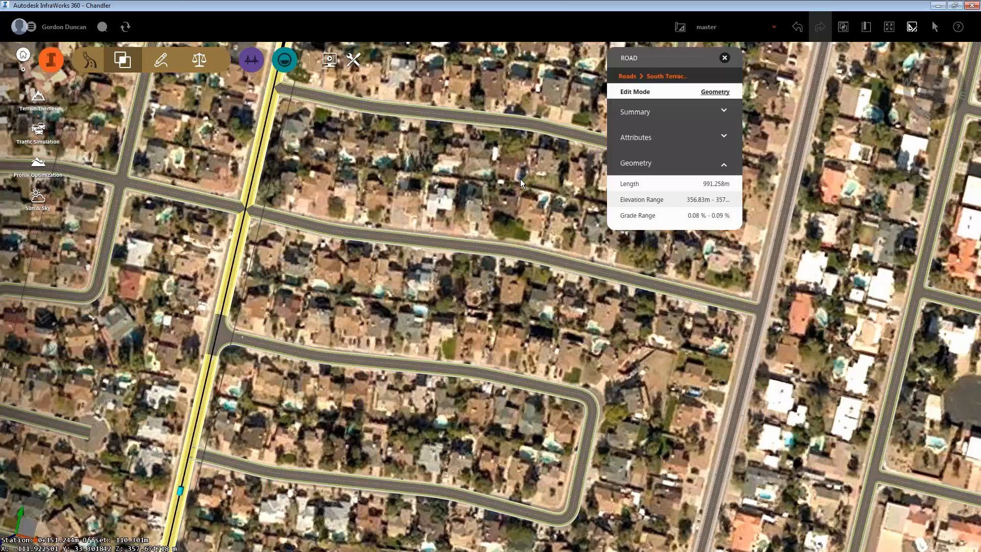
click(695, 125)
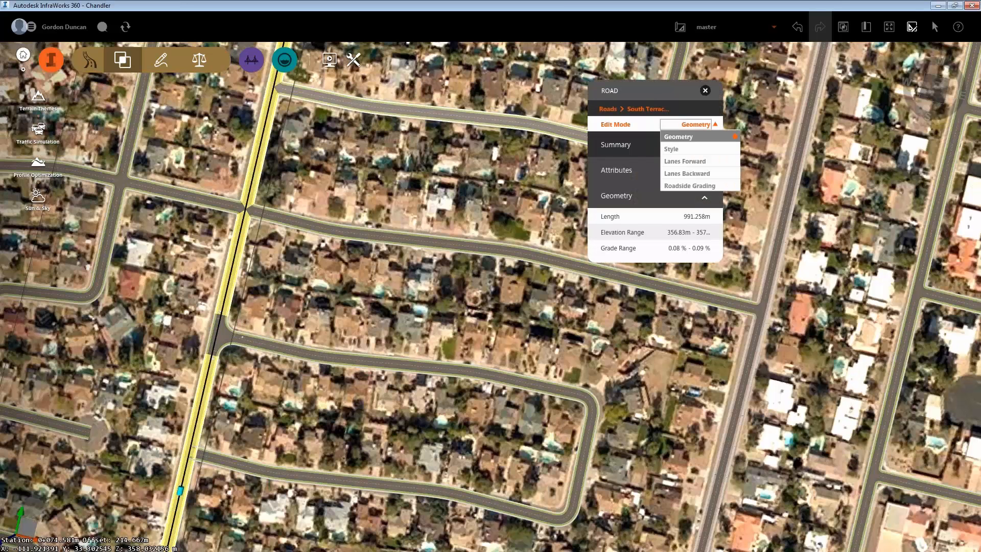
click(676, 162)
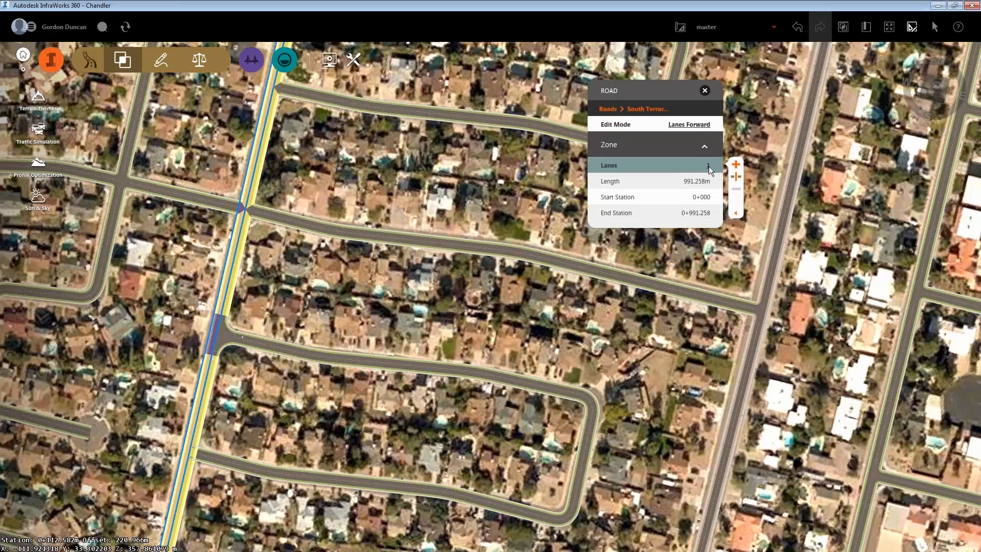
click(715, 163)
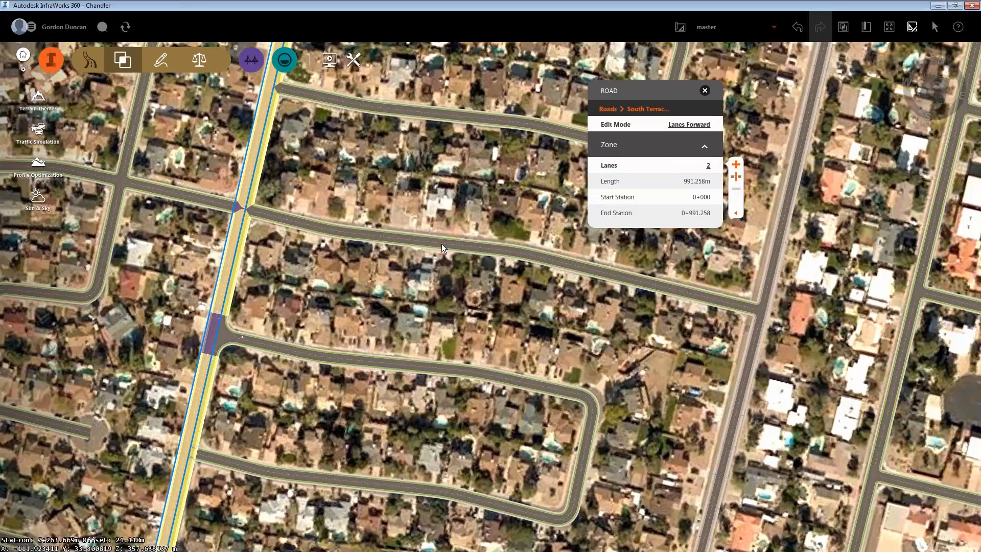
click(693, 124)
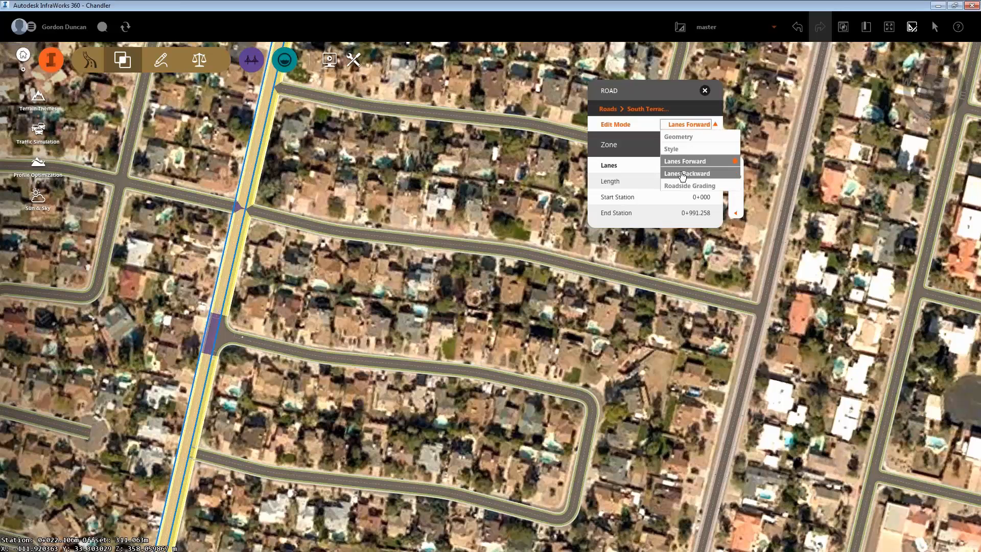
click(683, 174)
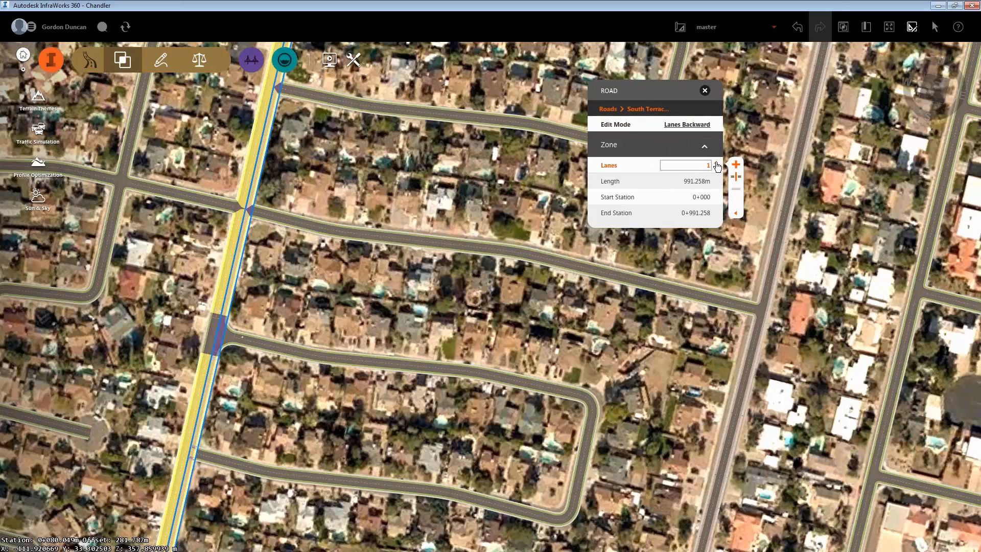
click(715, 163)
Step: Add a right-turn lane on the northbound approach of the West Jupiter Way intersection by extending its right-turn zone southward along the road
click(219, 343)
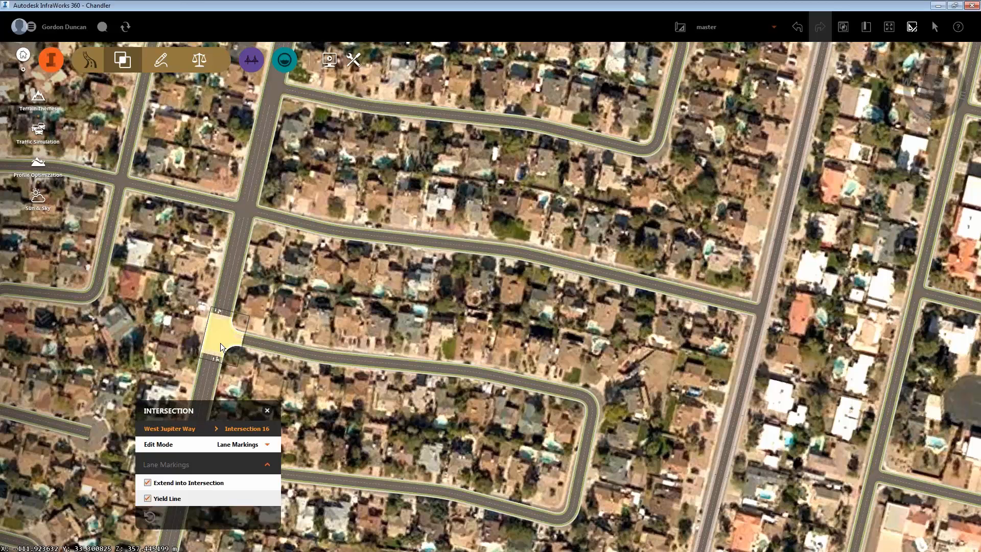
scroll(219, 342, down, 1)
scroll(219, 343, up, 3)
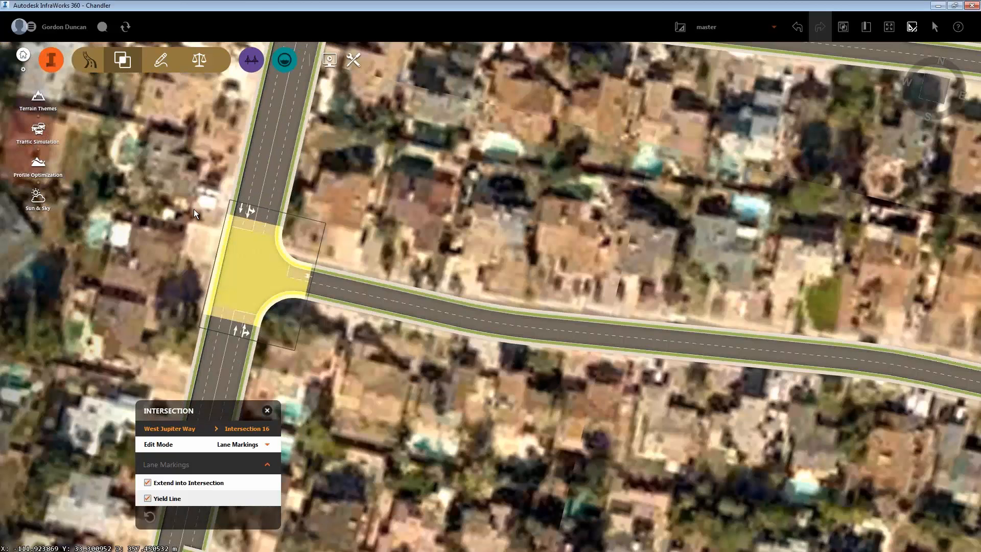
middle_drag(253, 293, 295, 212)
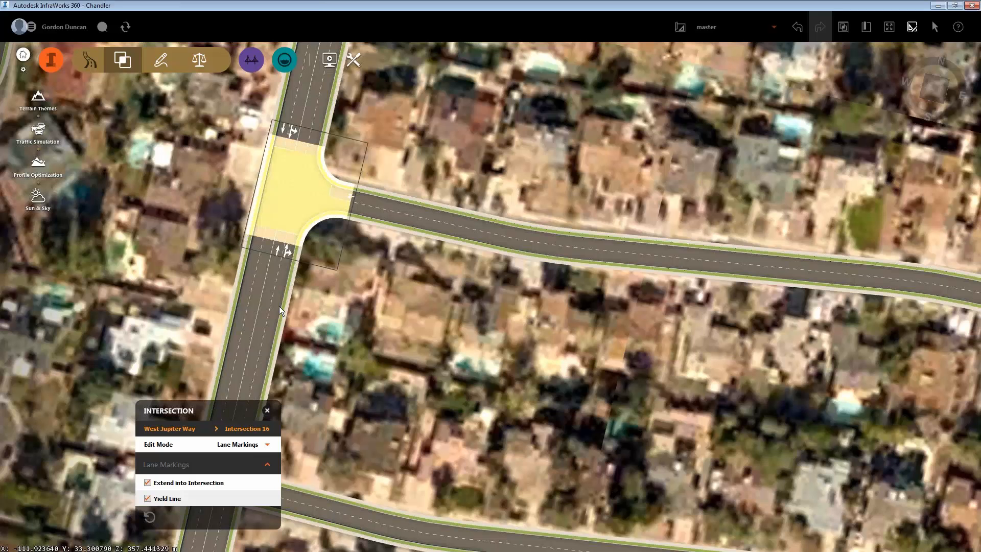
click(267, 444)
click(221, 458)
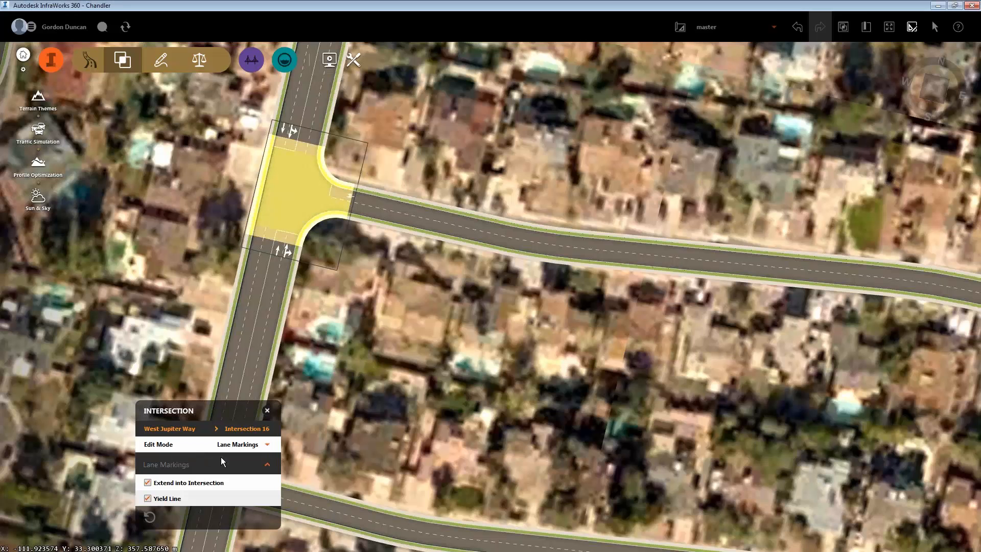
click(294, 226)
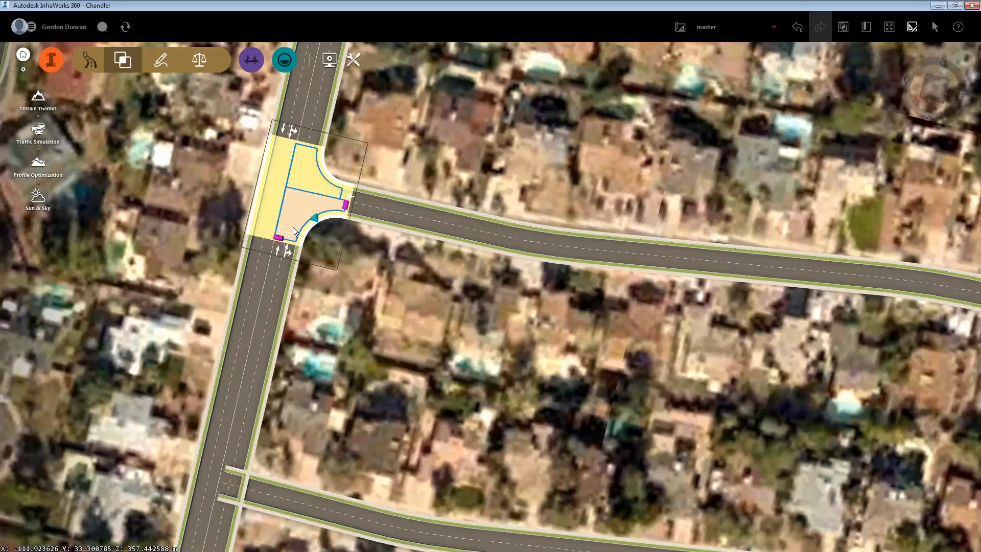
scroll(293, 226, up, 1)
scroll(292, 227, up, 2)
drag(270, 243, 256, 337)
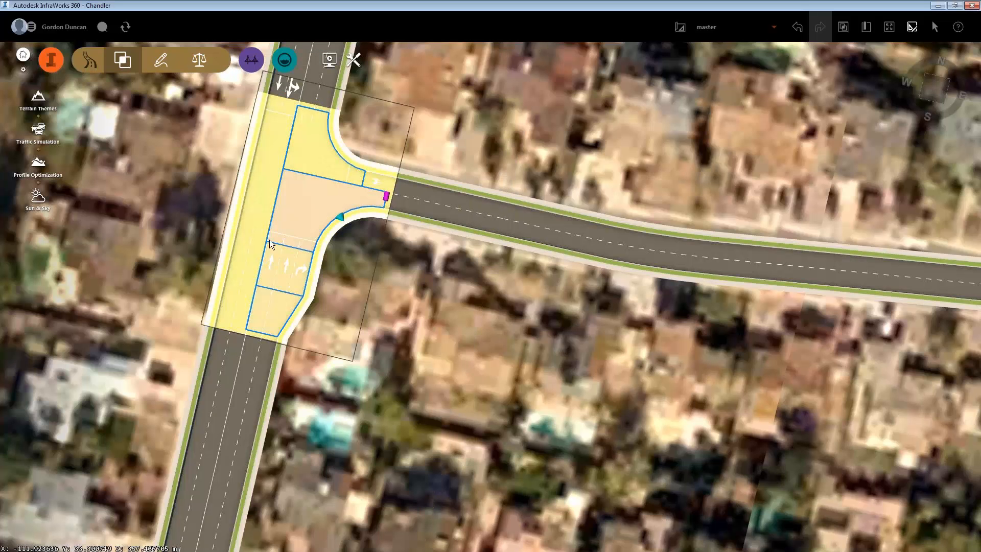
click(412, 286)
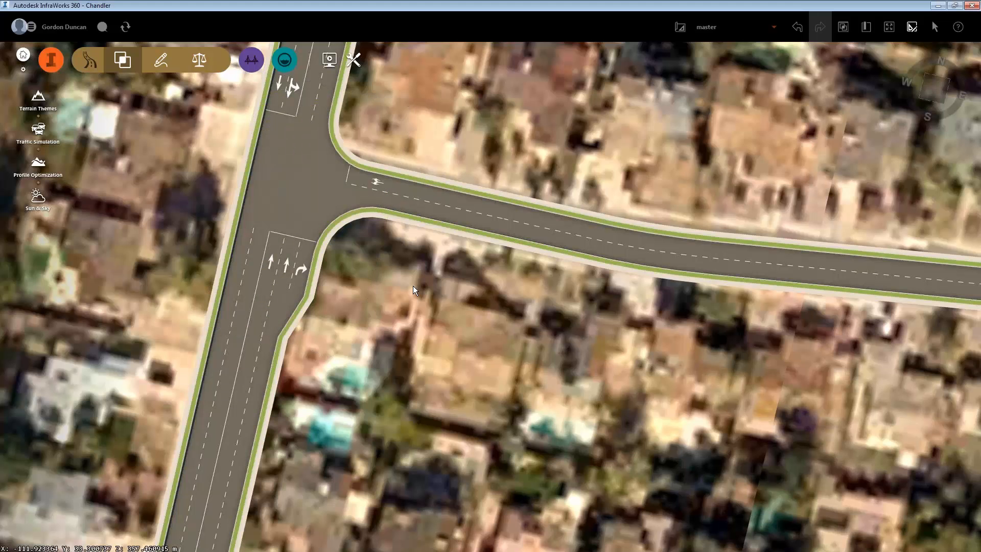
Step: Lengthen the taper of the northbound right-turn lane farther south, and deselect the intersection
click(281, 268)
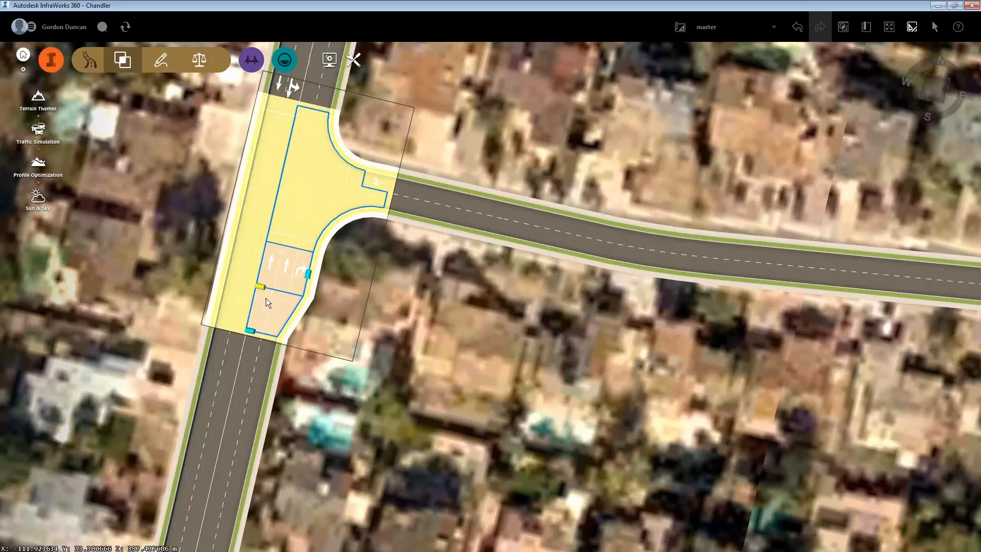
drag(250, 331, 250, 343)
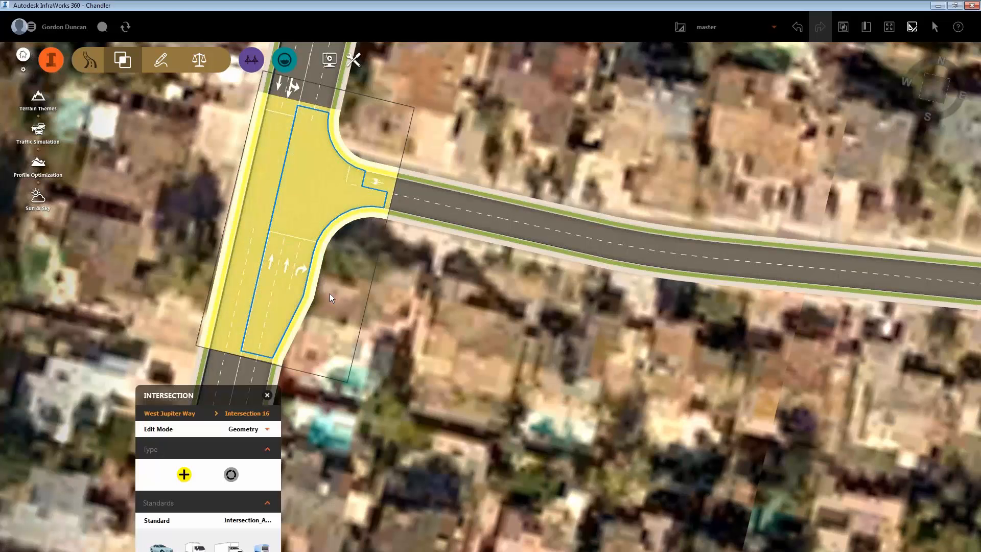
click(330, 293)
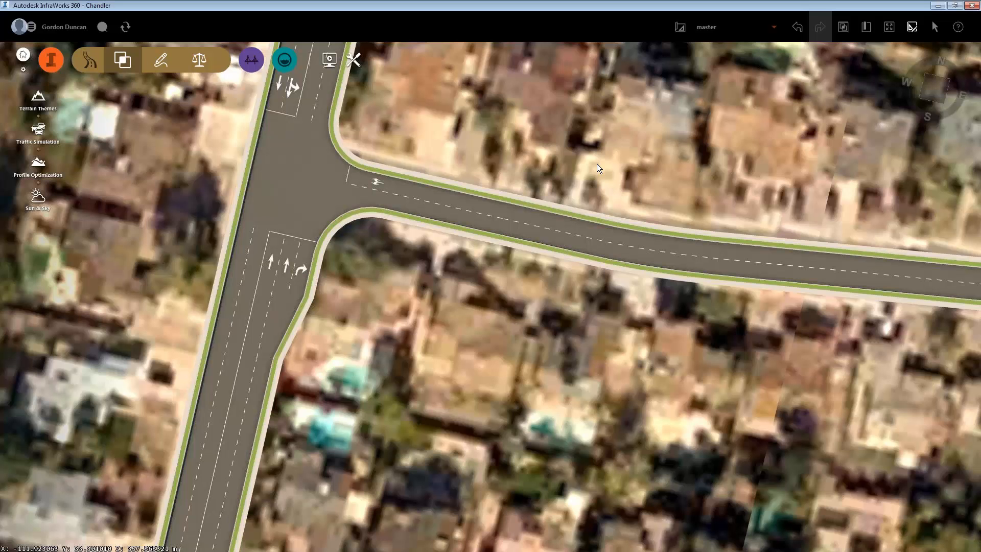
Step: Bring the main road intersection northeast of the airstrip and its surroundings into view
scroll(596, 163, down, 1)
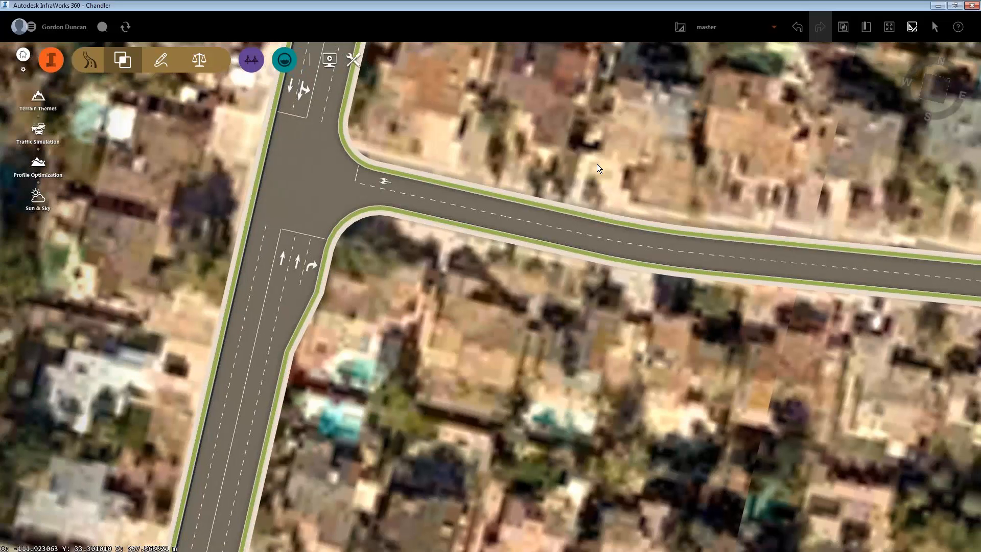
scroll(597, 164, down, 3)
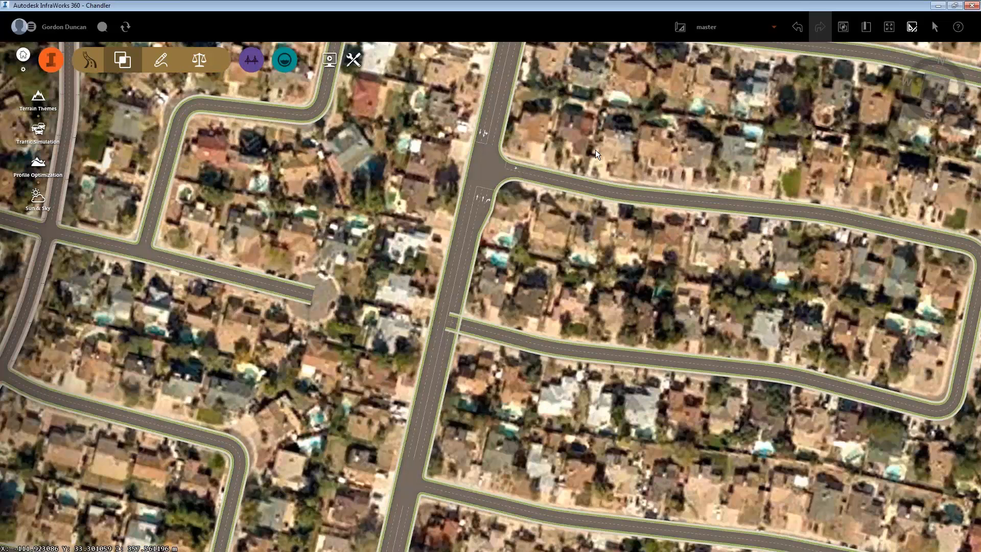
scroll(594, 158, down, 2)
middle_drag(594, 161, 246, 358)
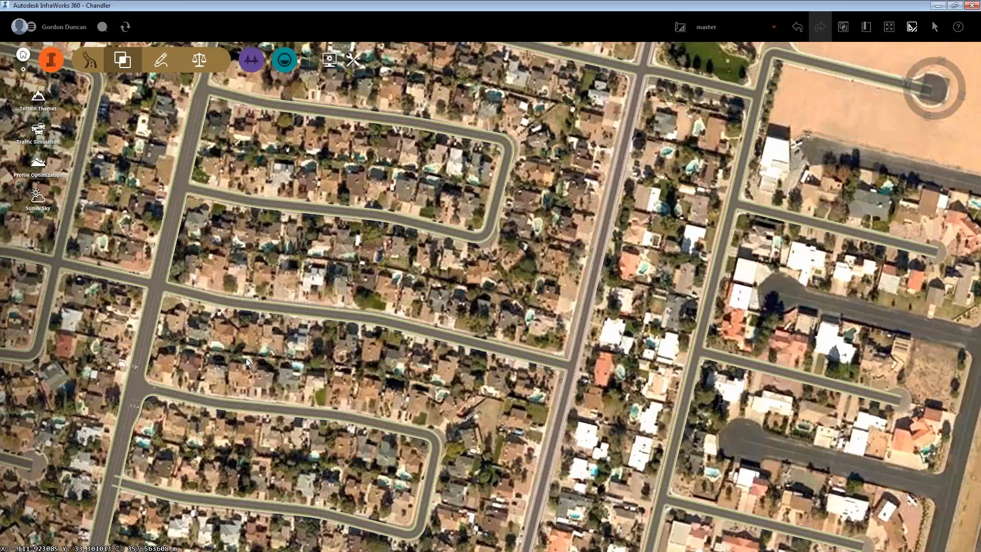
scroll(246, 357, down, 3)
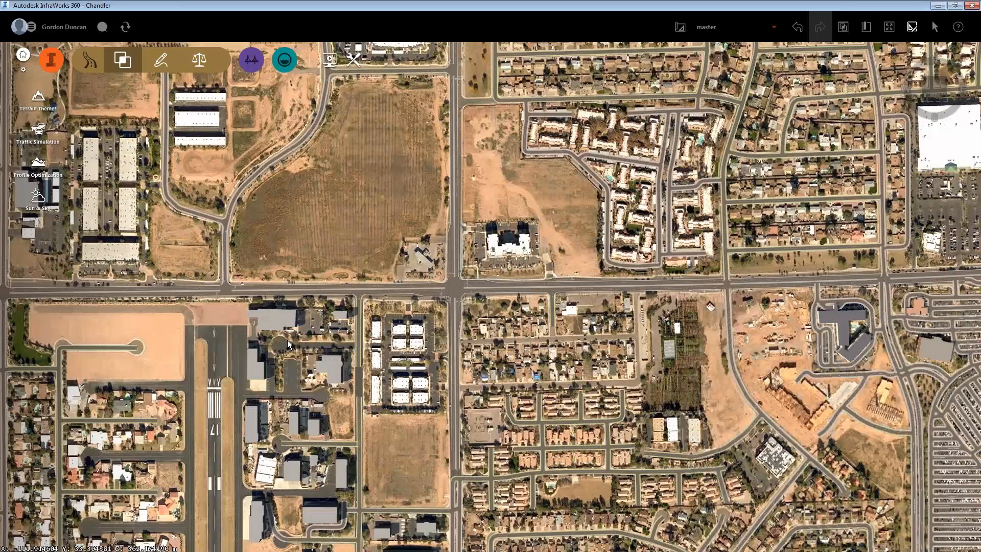
Step: Check the main road intersection northeast of the airstrip and switch the model to the Base proposal
scroll(456, 290, up, 3)
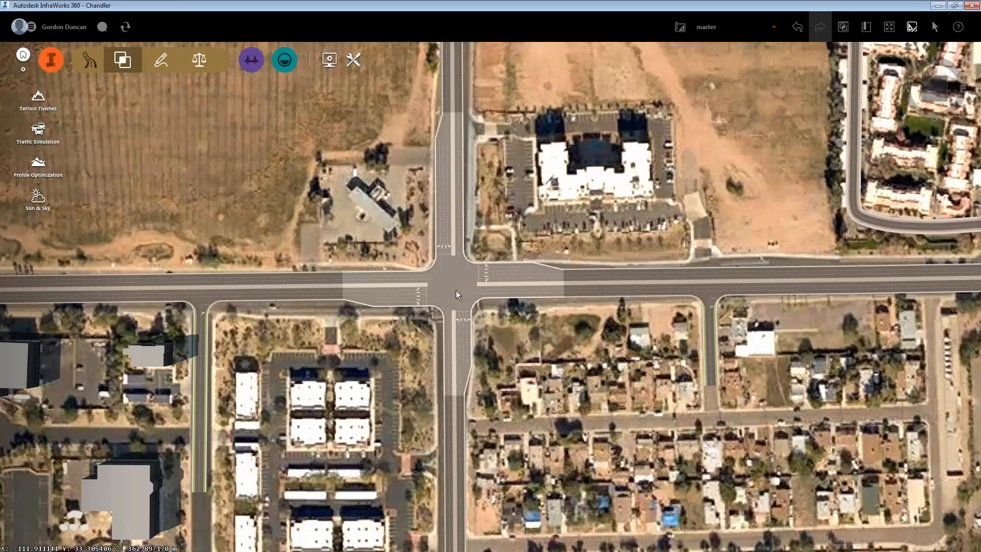
scroll(456, 290, down, 1)
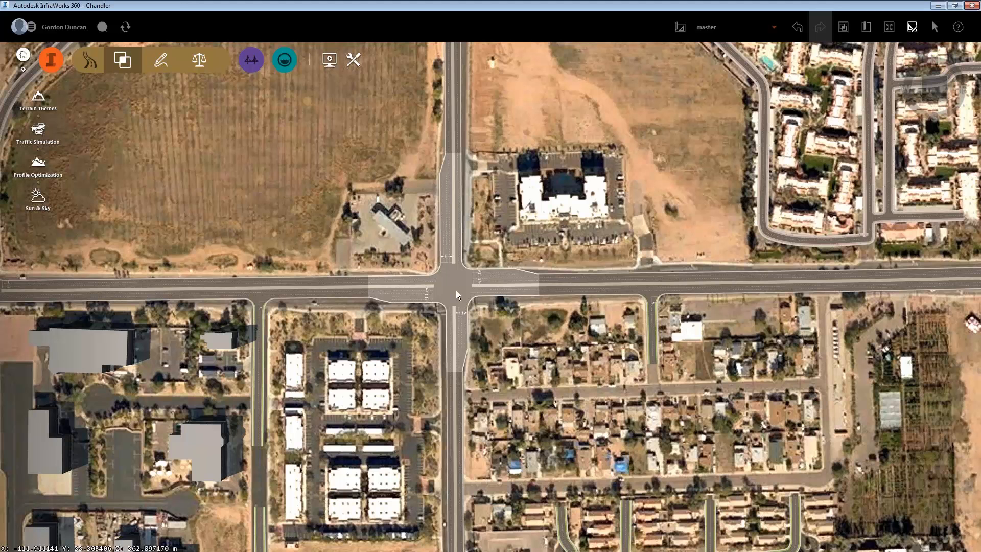
scroll(456, 290, down, 2)
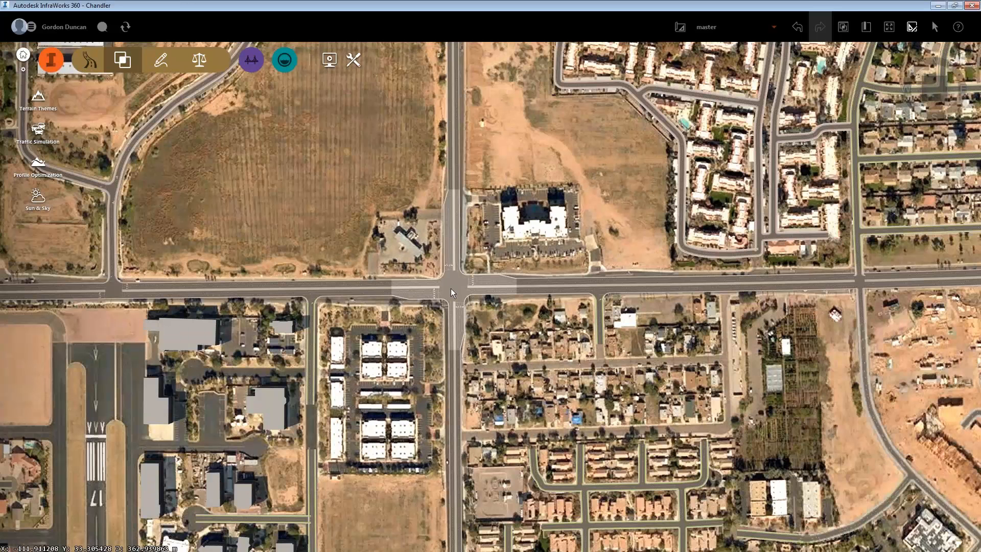
click(773, 27)
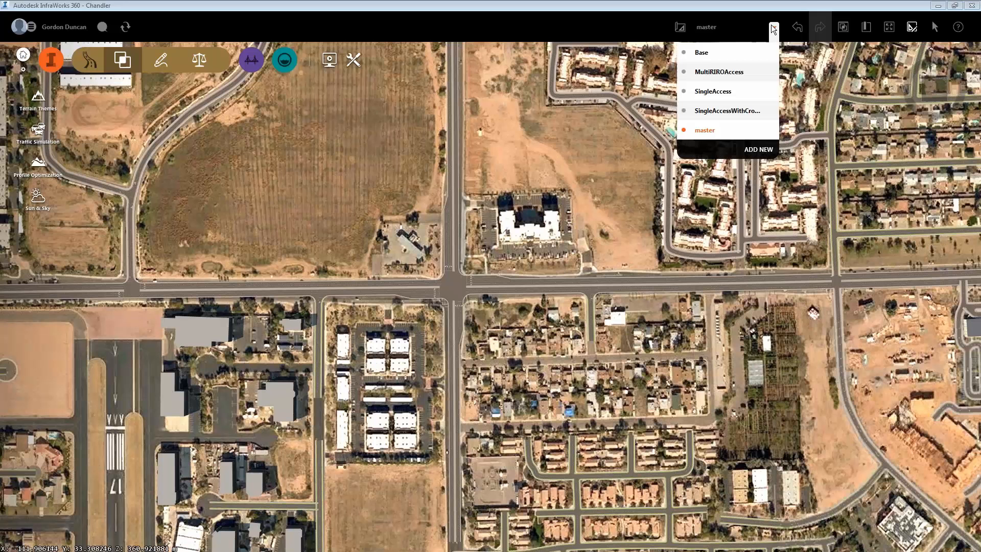
click(701, 53)
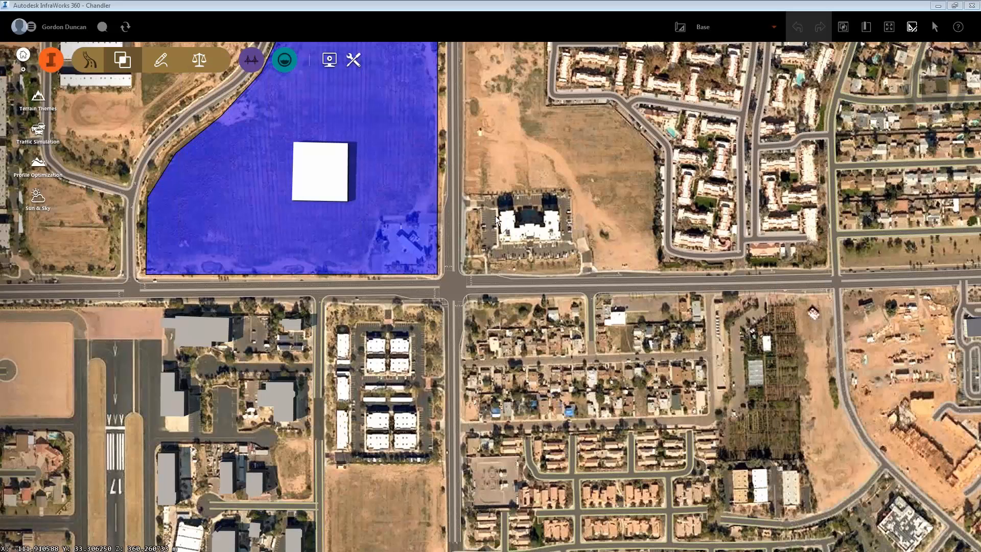
Step: Look over the blue development parcel with its white building and start Traffic Simulation for the surrounding study area
drag(495, 215, 495, 229)
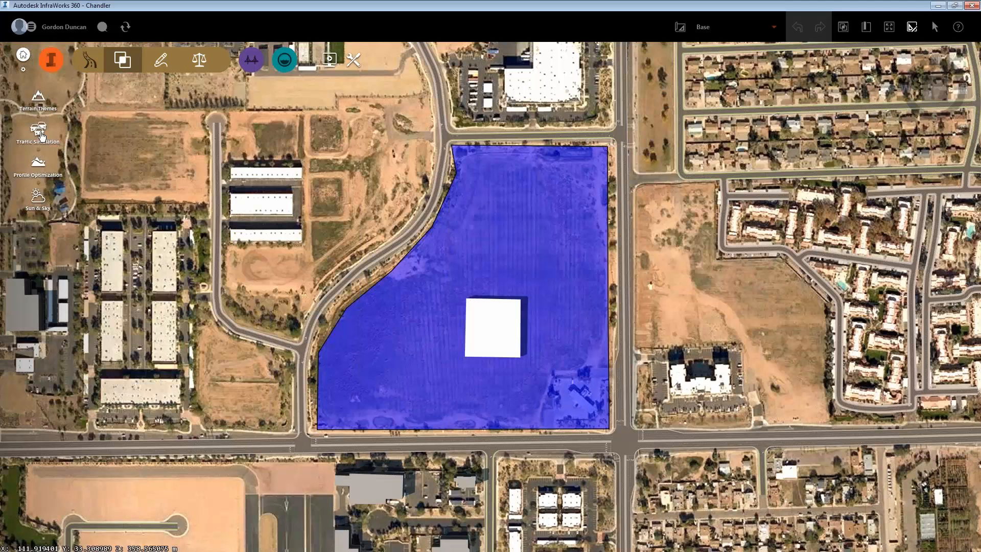
scroll(634, 431, up, 1)
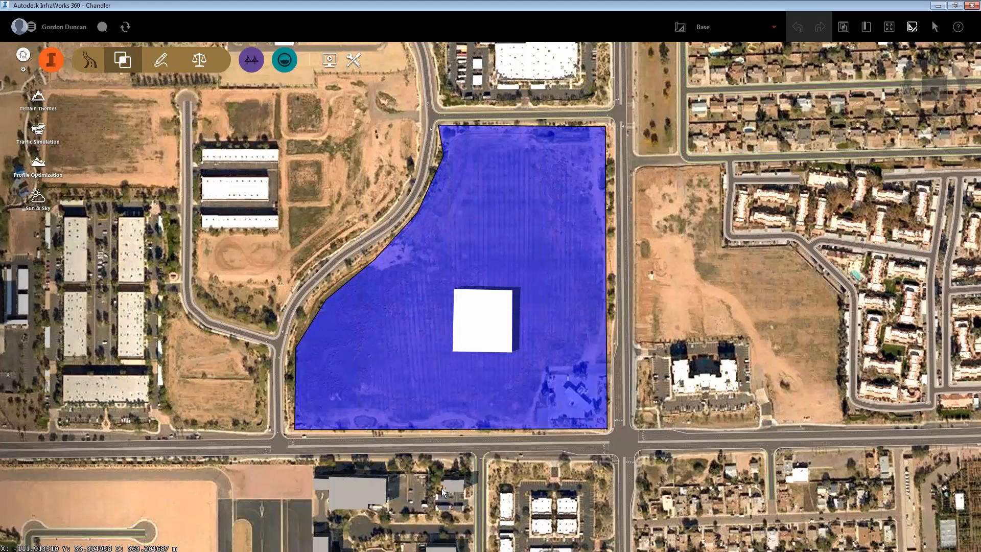
drag(442, 485, 452, 311)
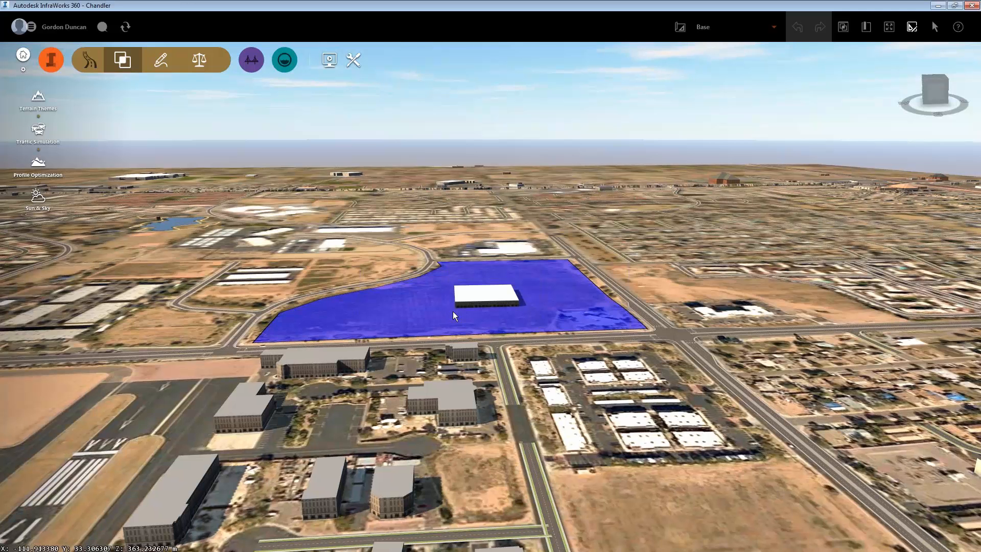
drag(453, 311, 433, 451)
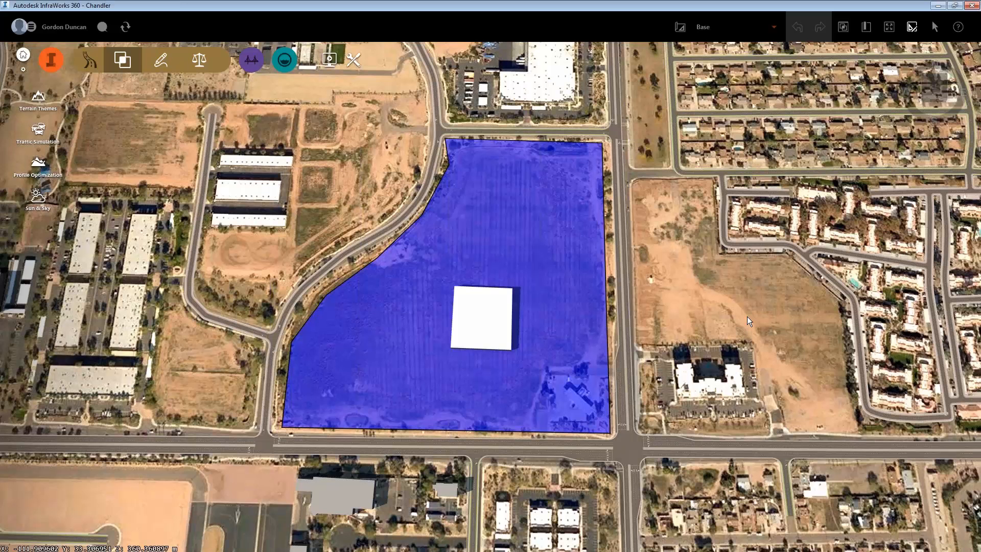
drag(746, 316, 746, 327)
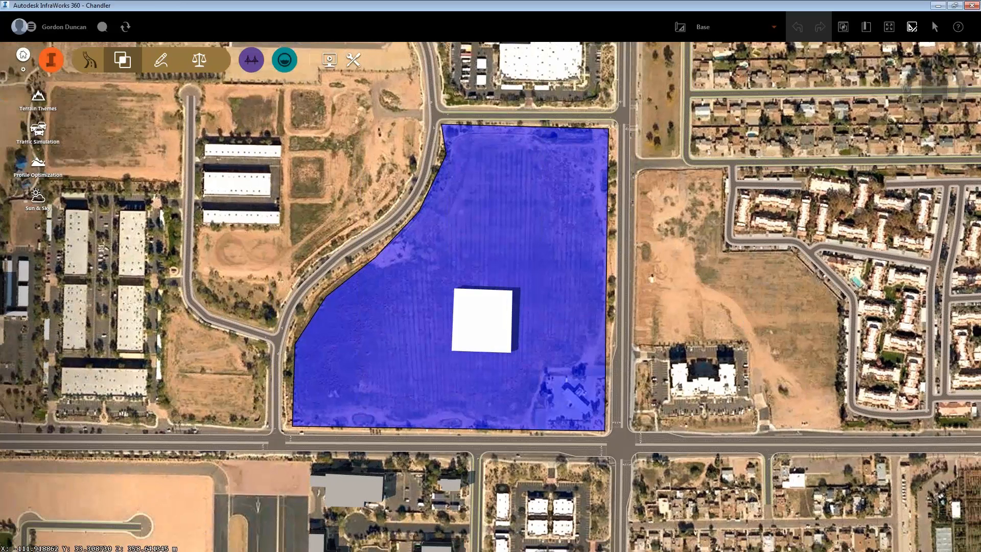
click(39, 134)
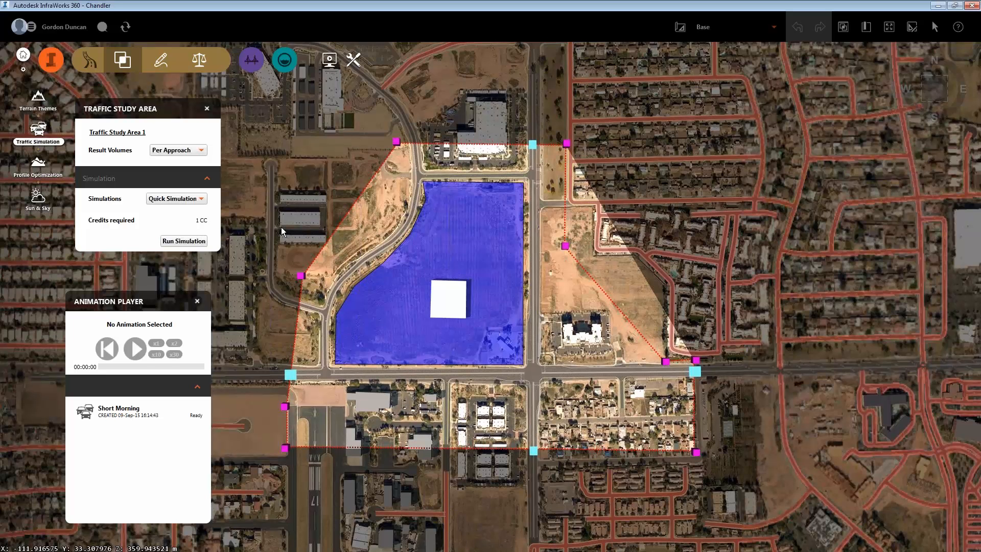
Step: Examine the lane arrows and turn lanes of the main intersection at the parcel's southeast corner within the study area
drag(281, 232, 314, 206)
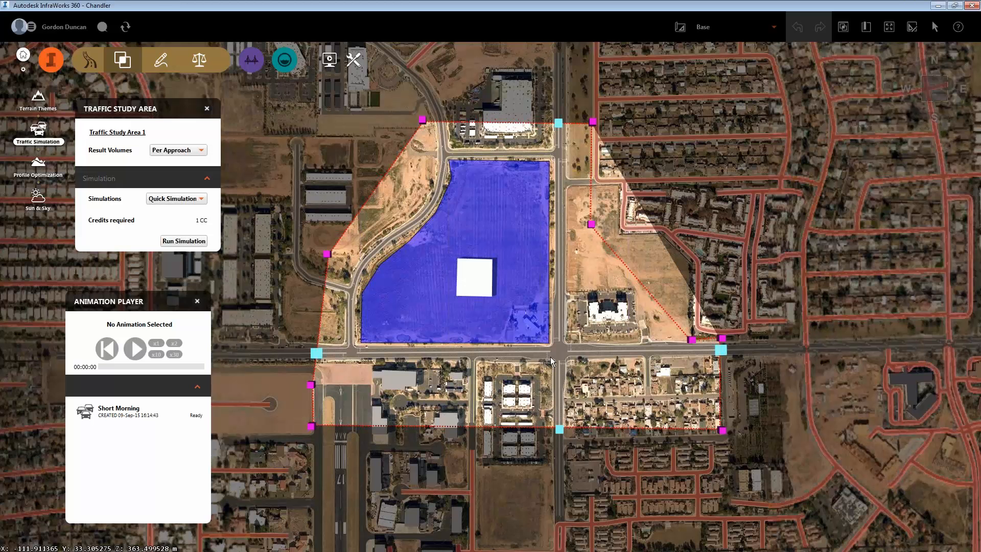
scroll(551, 360, up, 1)
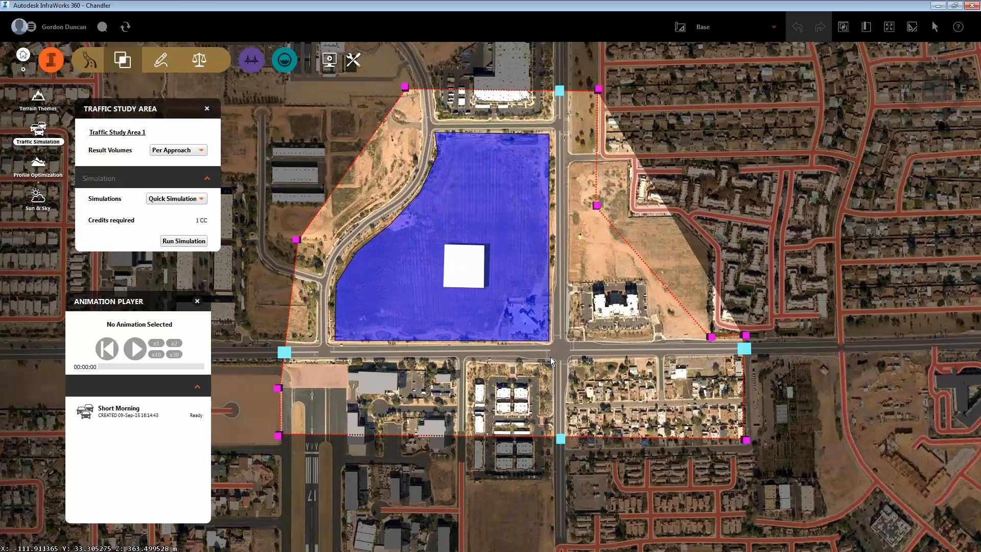
scroll(551, 360, up, 3)
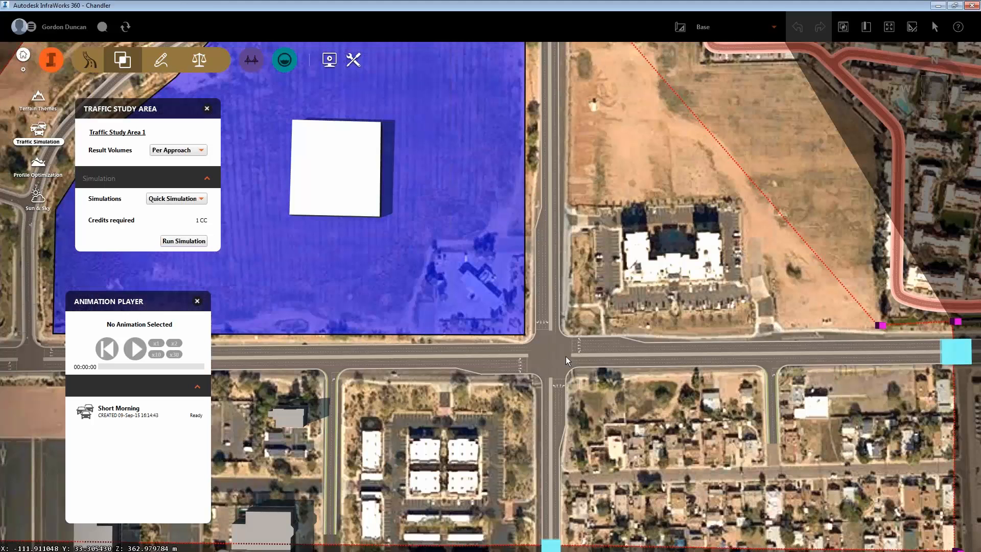
scroll(565, 356, up, 1)
scroll(565, 356, up, 2)
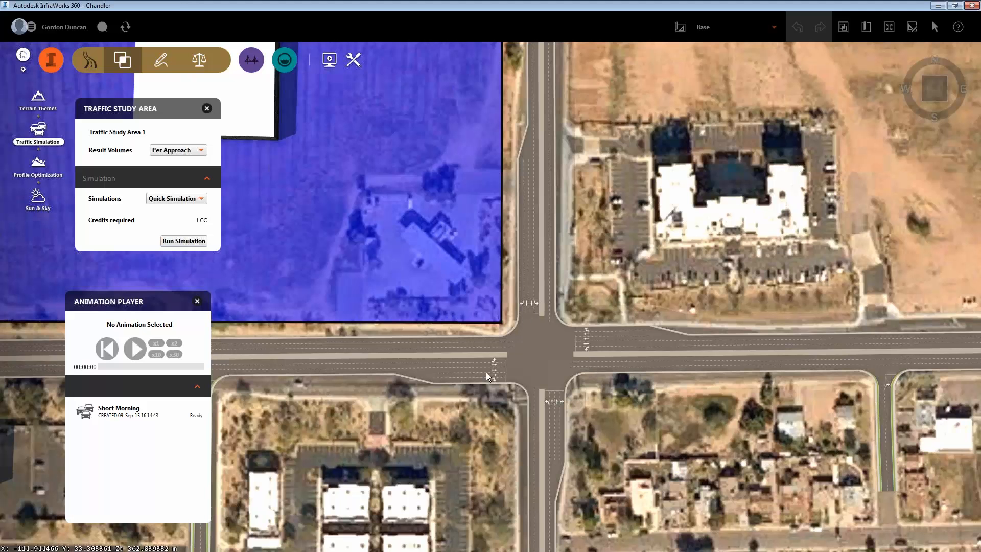
scroll(486, 372, up, 1)
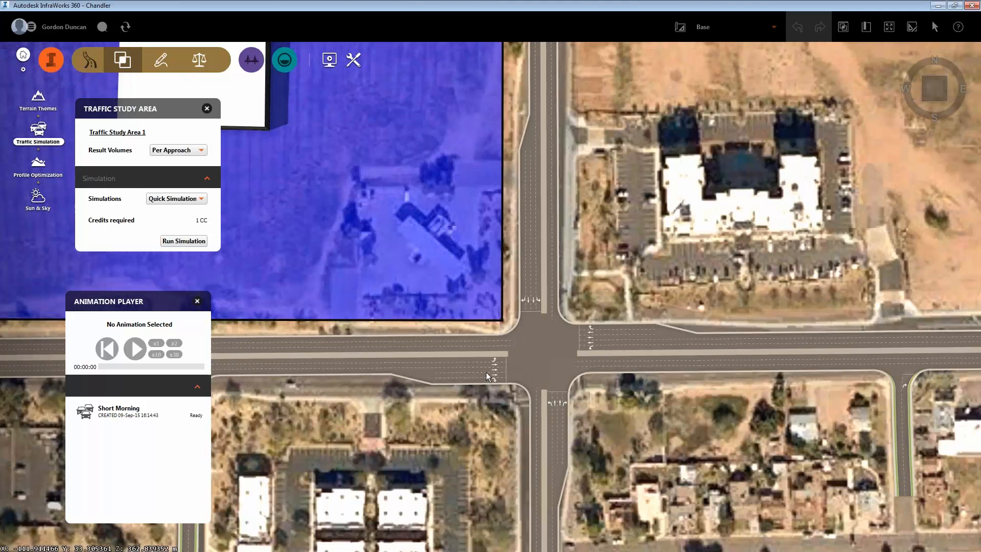
scroll(485, 372, up, 1)
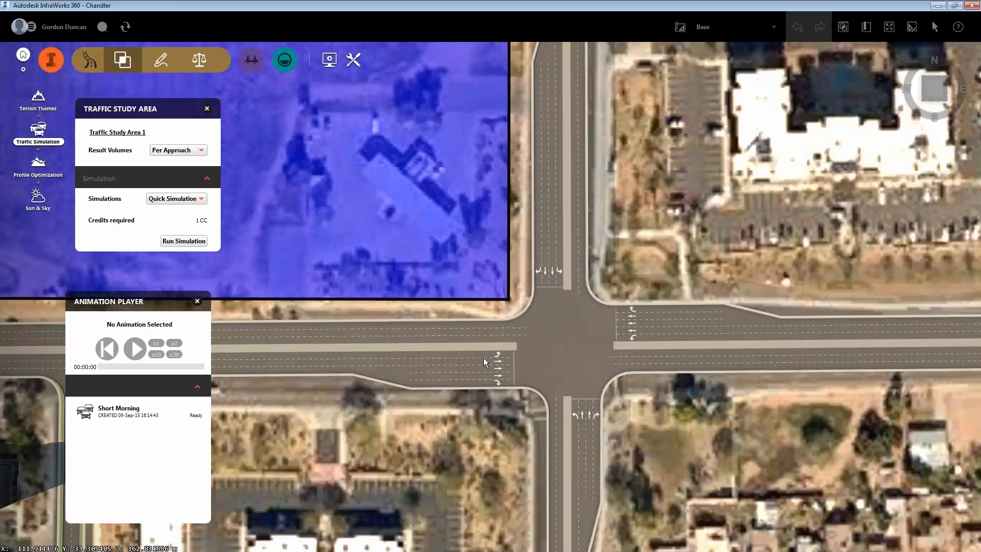
scroll(483, 358, up, 1)
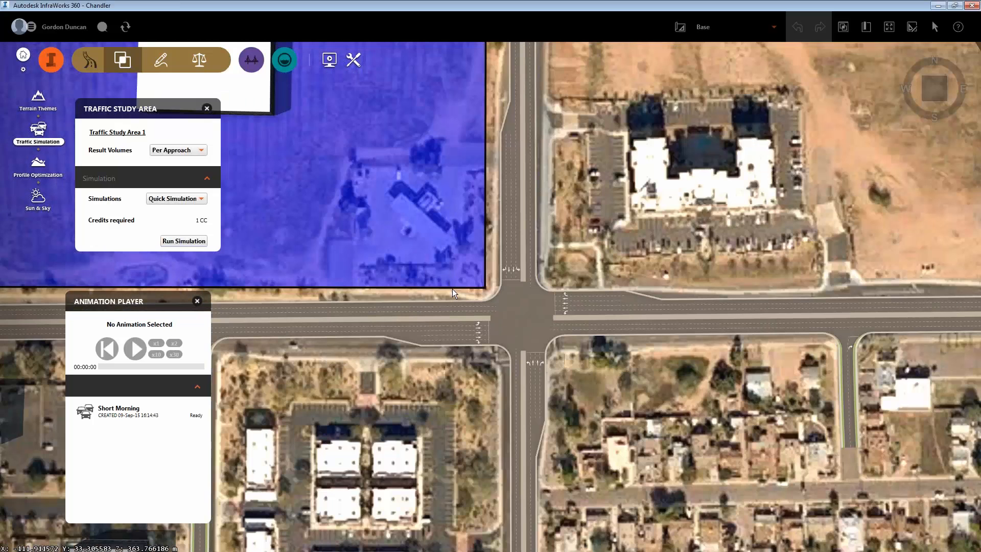
Step: Open the Traffic Analyst Panel for the study area, place its window clear of the parcel, and enlarge the road network
scroll(452, 289, down, 3)
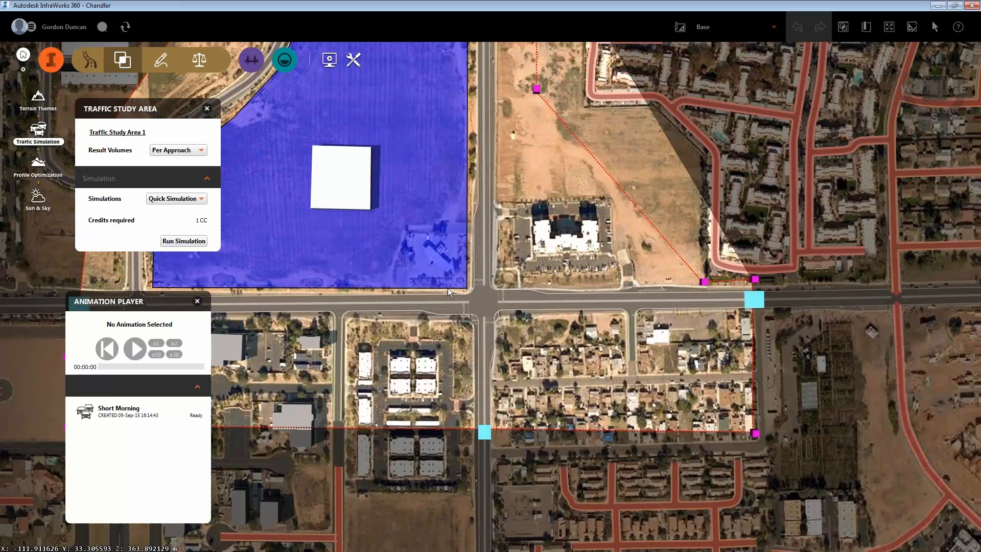
right_click(520, 262)
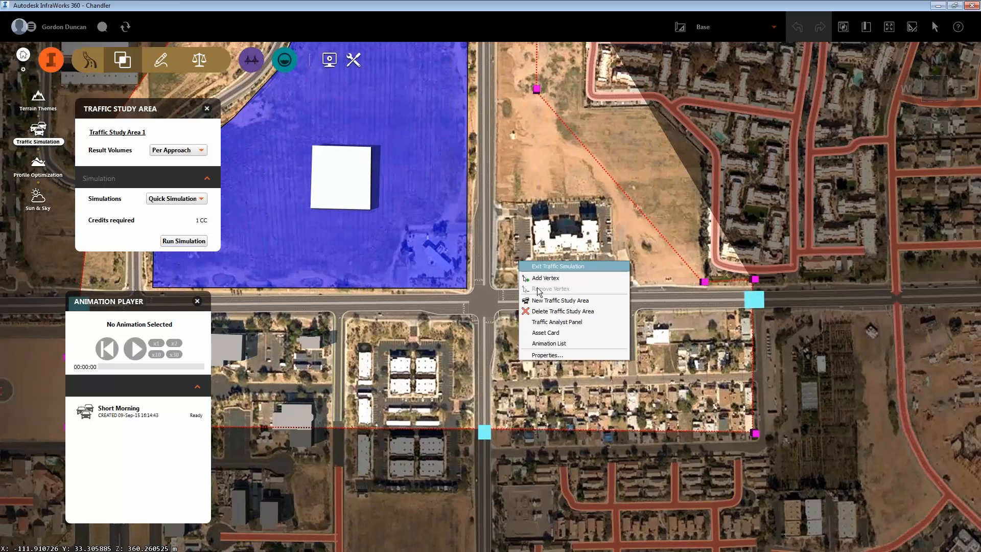
click(544, 322)
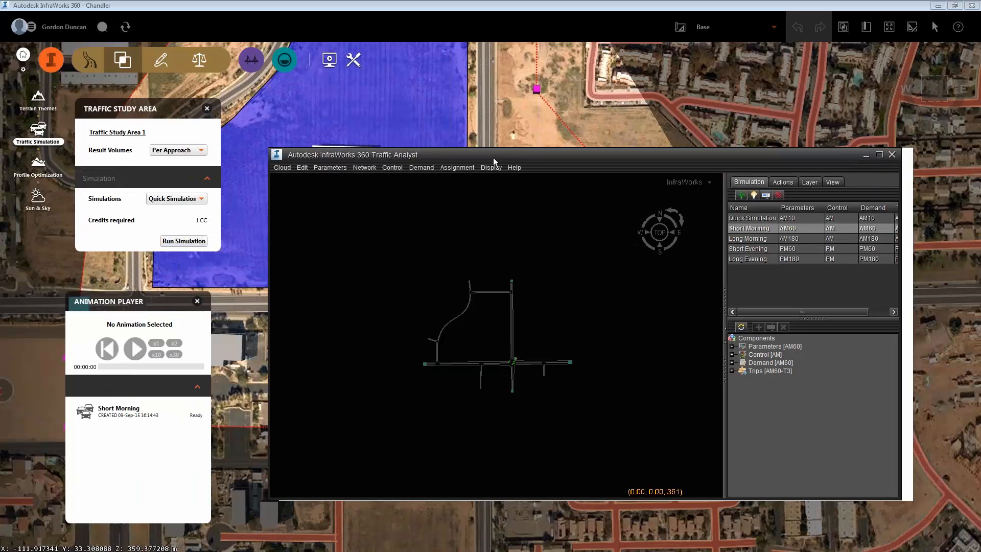
drag(492, 159, 468, 147)
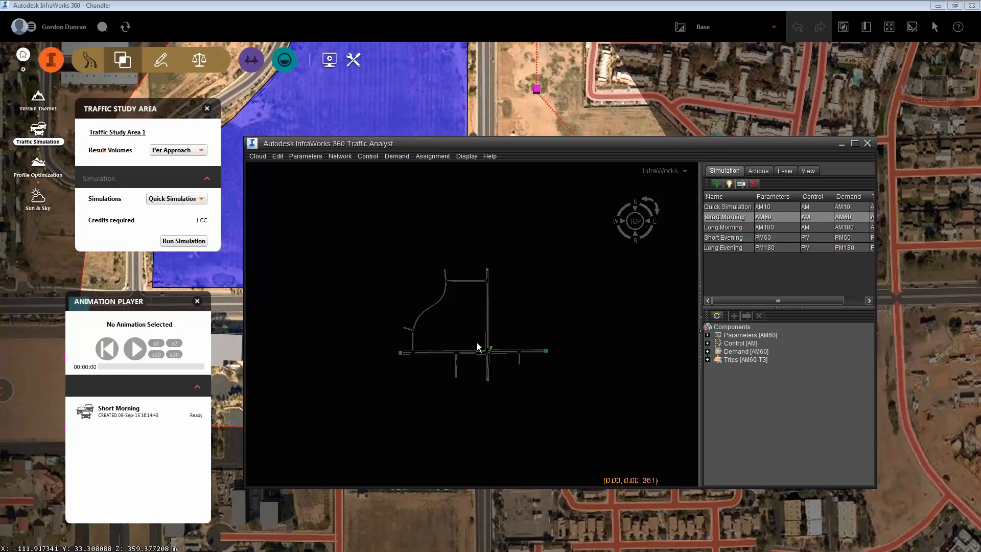
scroll(478, 346, up, 3)
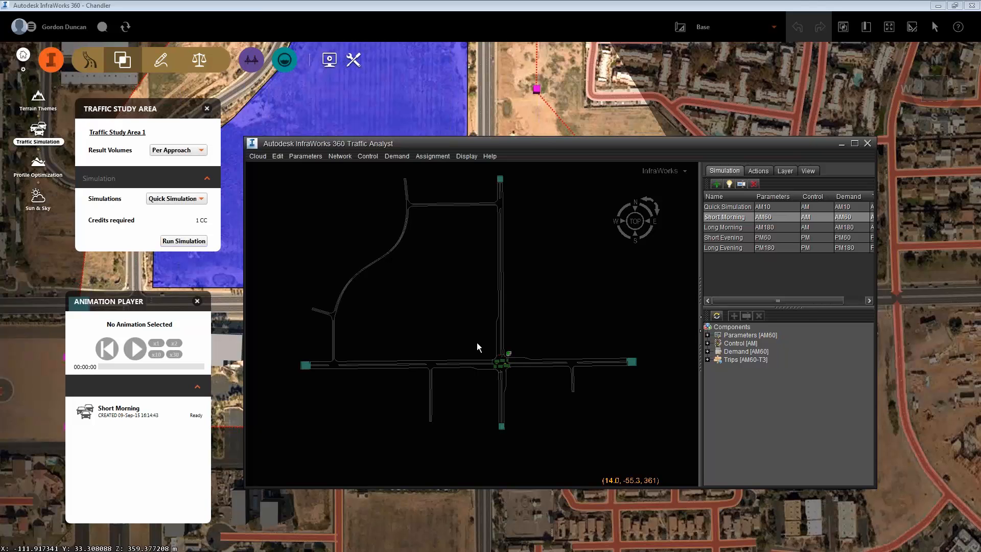
drag(575, 143, 577, 221)
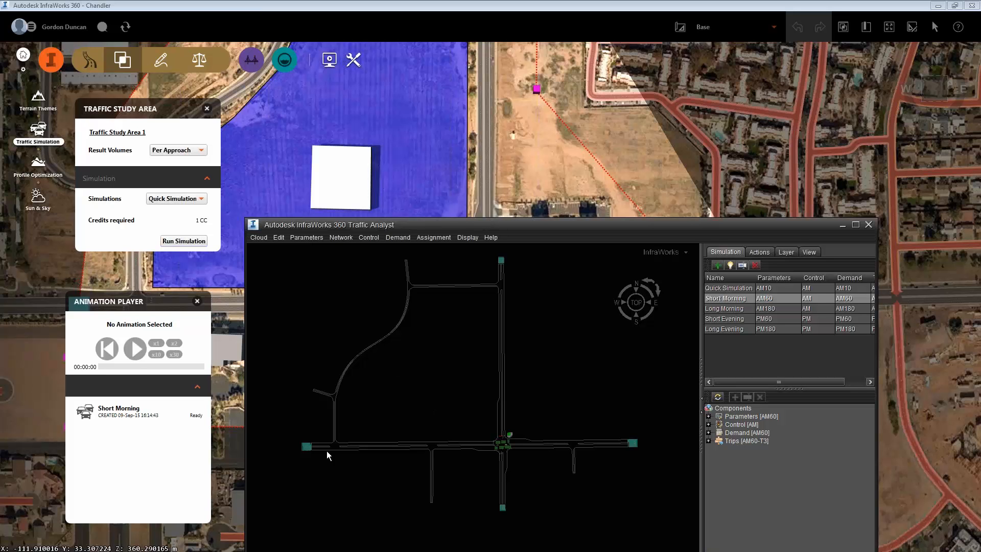
Step: Select the zone at the west end of the main road, check its editing options, and return to the full network
click(306, 448)
scroll(305, 449, up, 5)
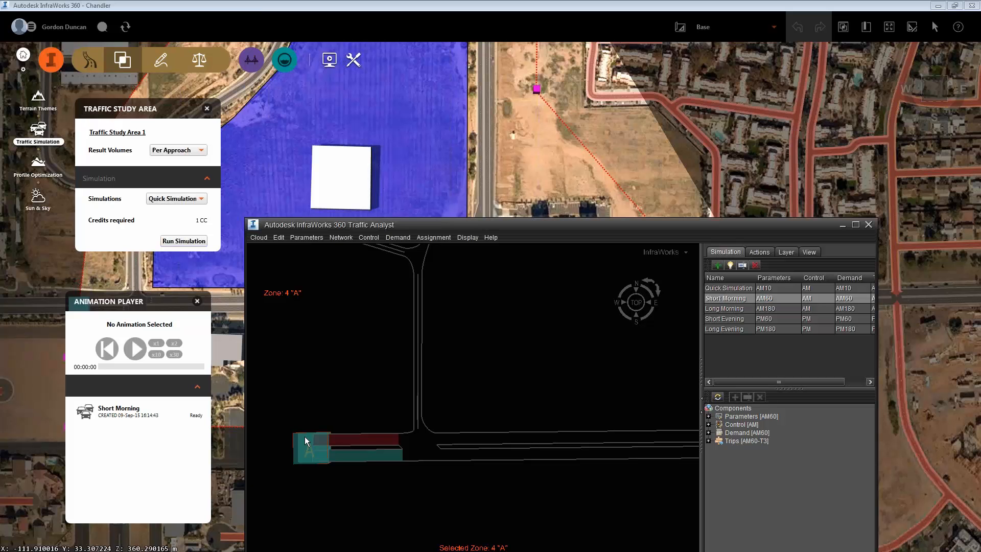
right_click(305, 443)
mouse_move(317, 454)
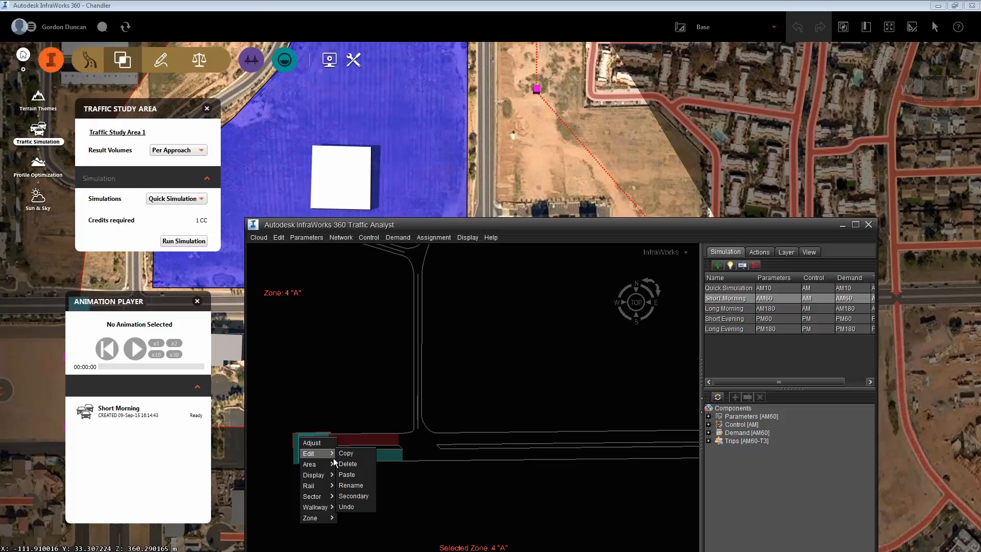
click(335, 402)
scroll(335, 403, down, 4)
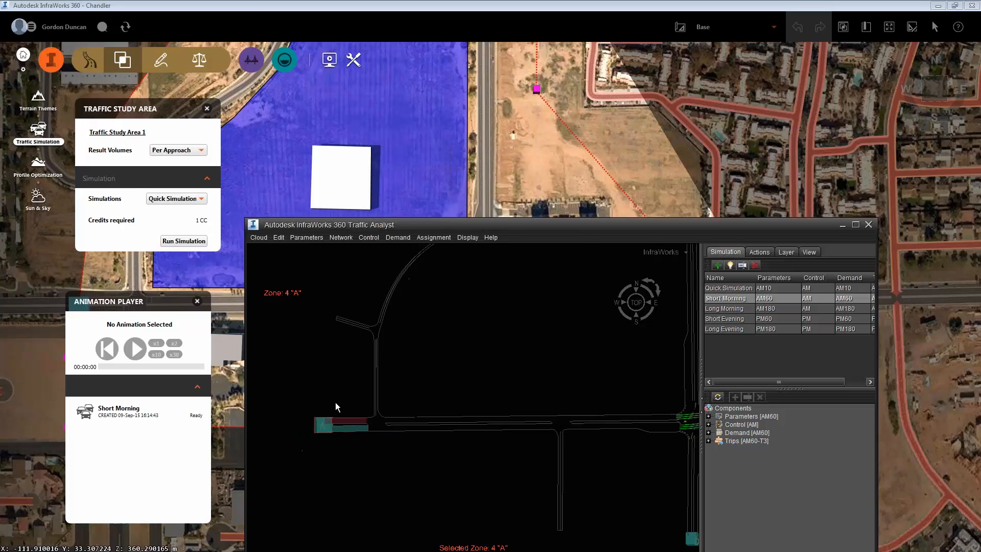
scroll(335, 403, down, 2)
drag(421, 344, 433, 375)
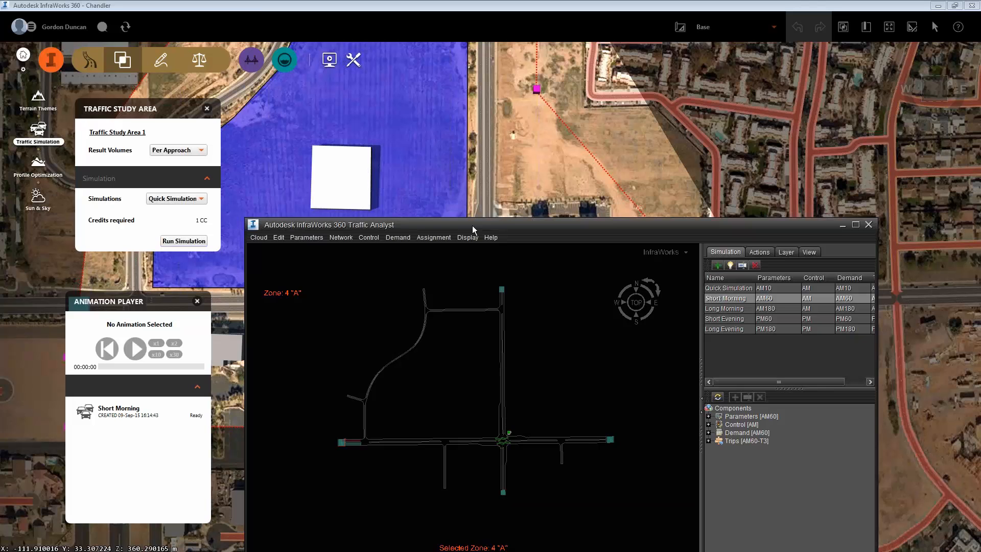
Step: Switch to the browser, review ADOT's Average Annual Daily Traffic page, and bring up the Transportation Data Management System map
drag(472, 225, 468, 175)
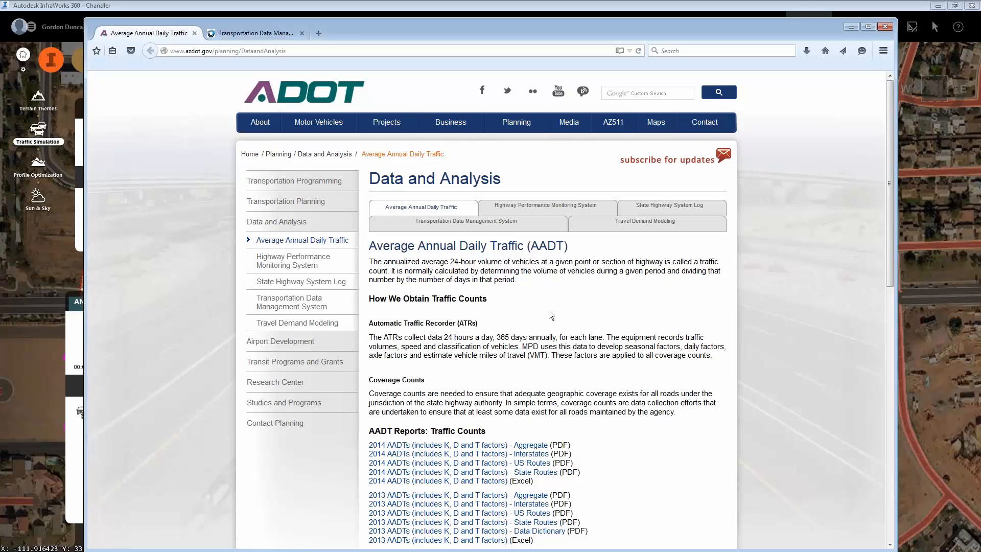
scroll(549, 310, down, 5)
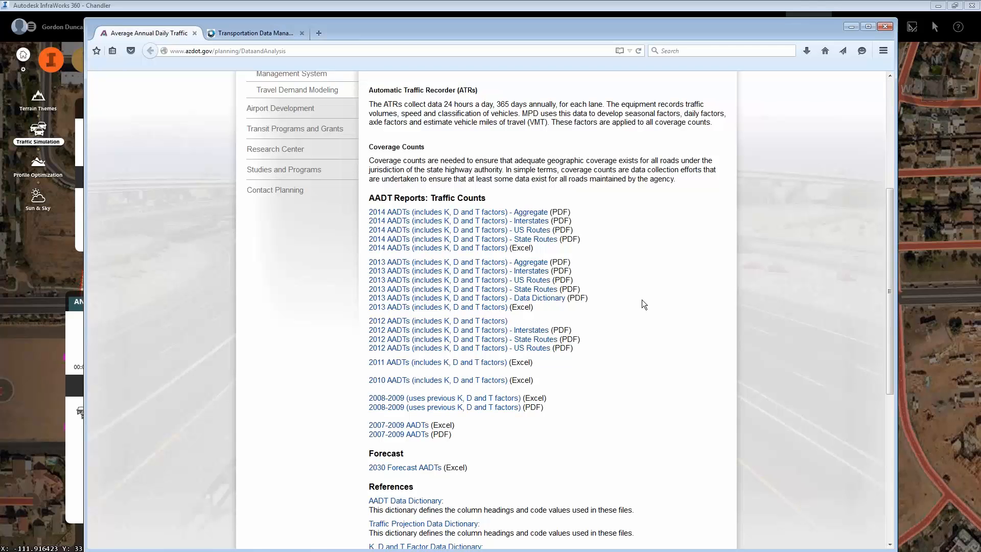
scroll(641, 299, up, 1)
scroll(642, 299, up, 4)
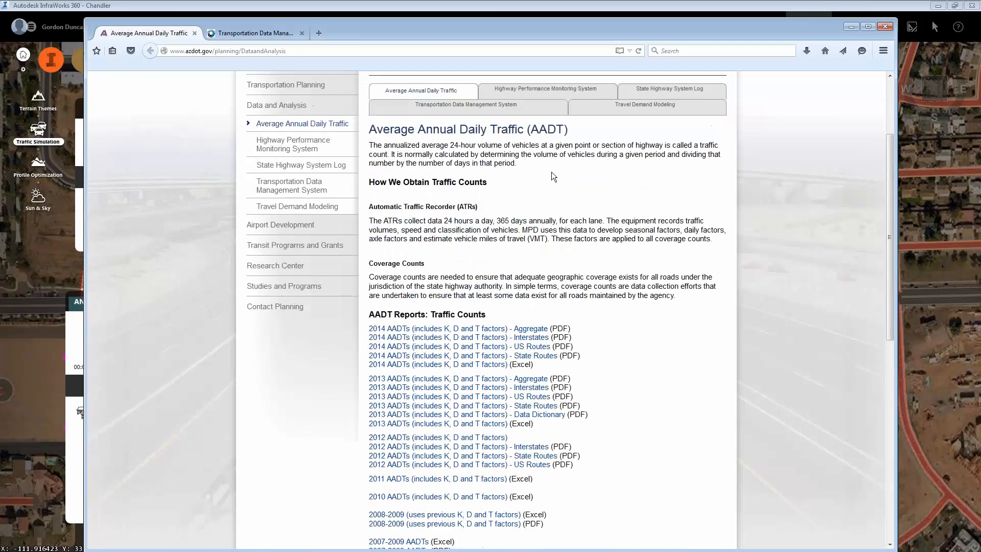
click(241, 31)
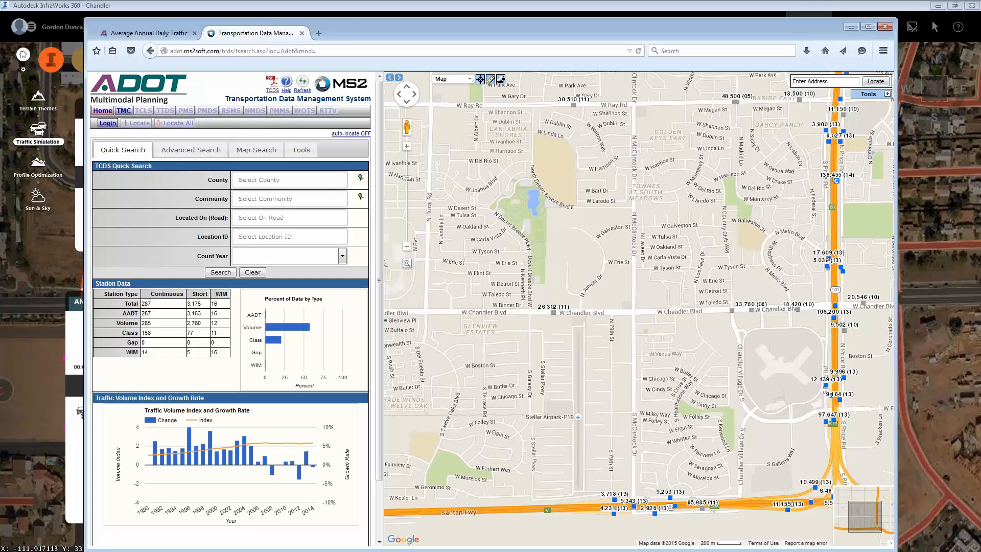
Step: Switch to the Turns_Chandler.xlsx workbook in Excel and inspect the peak-hour trip total for zone A
key(alt+Tab)
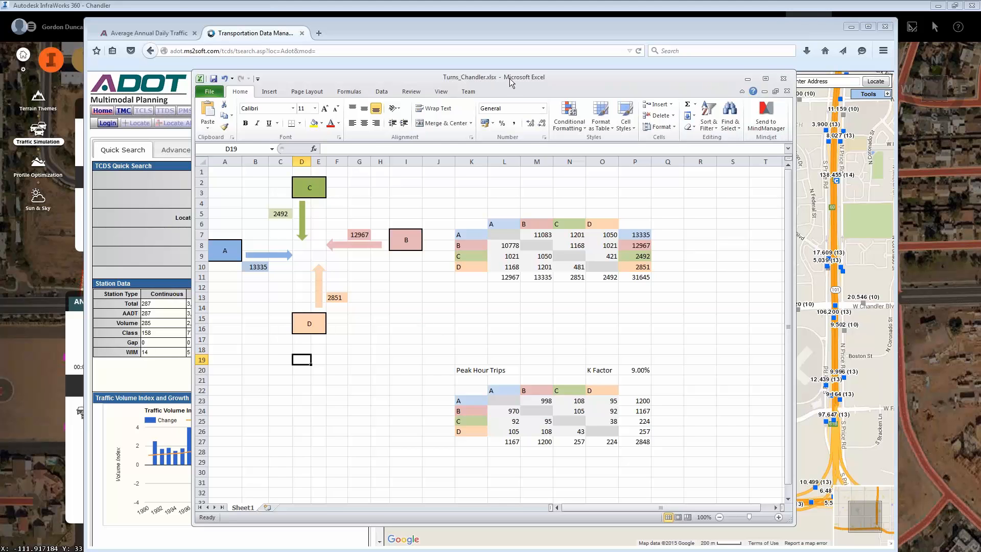
drag(510, 79, 548, 85)
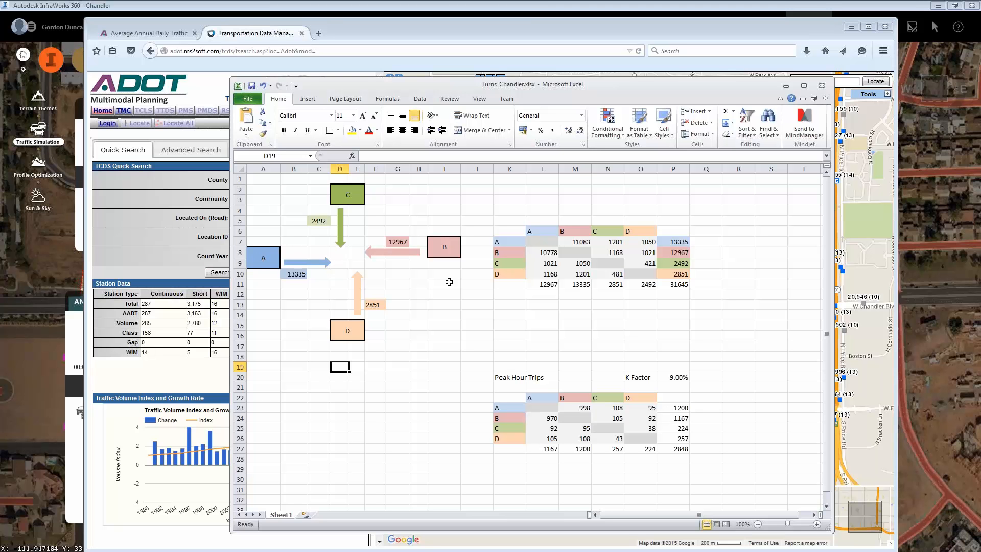
click(680, 407)
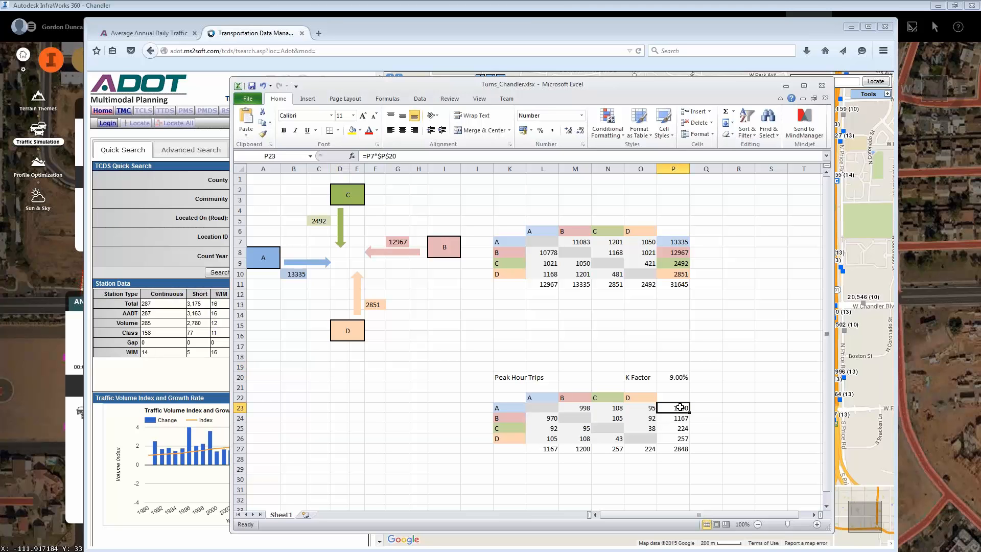
Step: Inspect the peak-hour trips from zone A to zones B and C, and highlight the full four-zone trip matrix
click(735, 391)
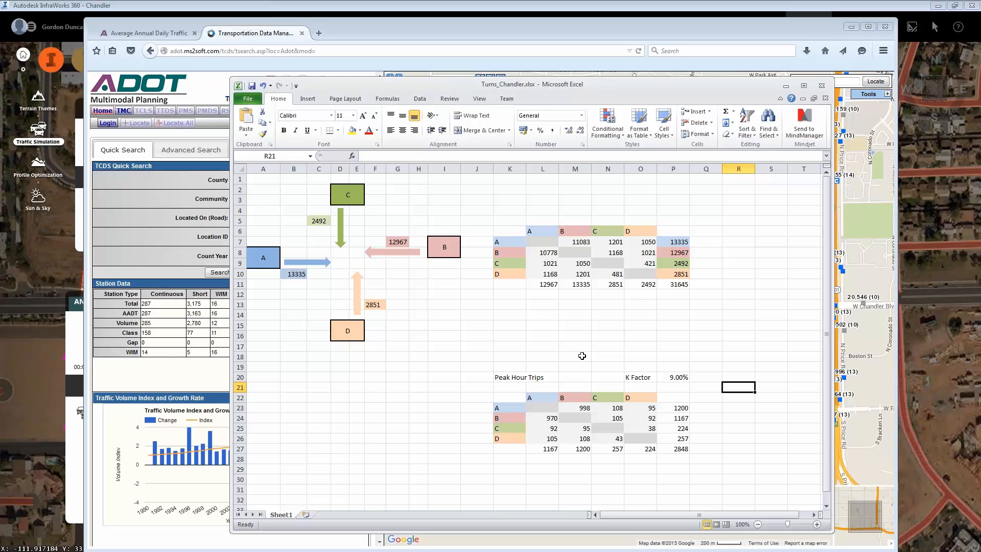
click(578, 408)
click(608, 408)
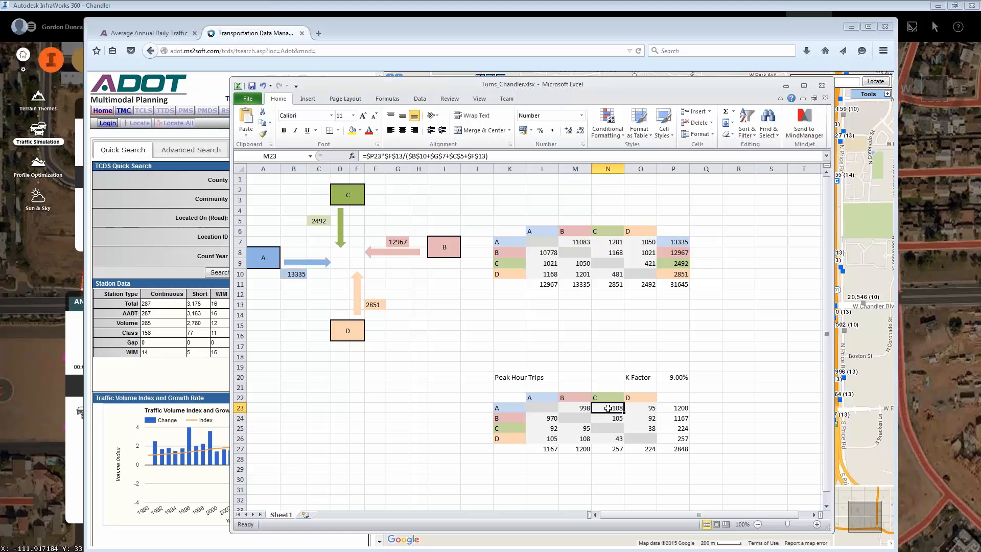
click(586, 357)
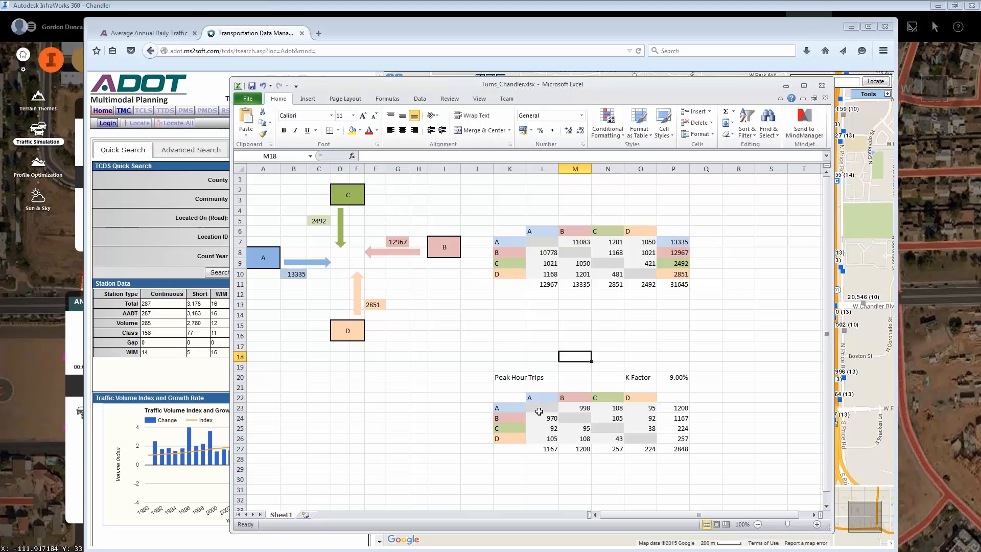
drag(542, 407, 650, 418)
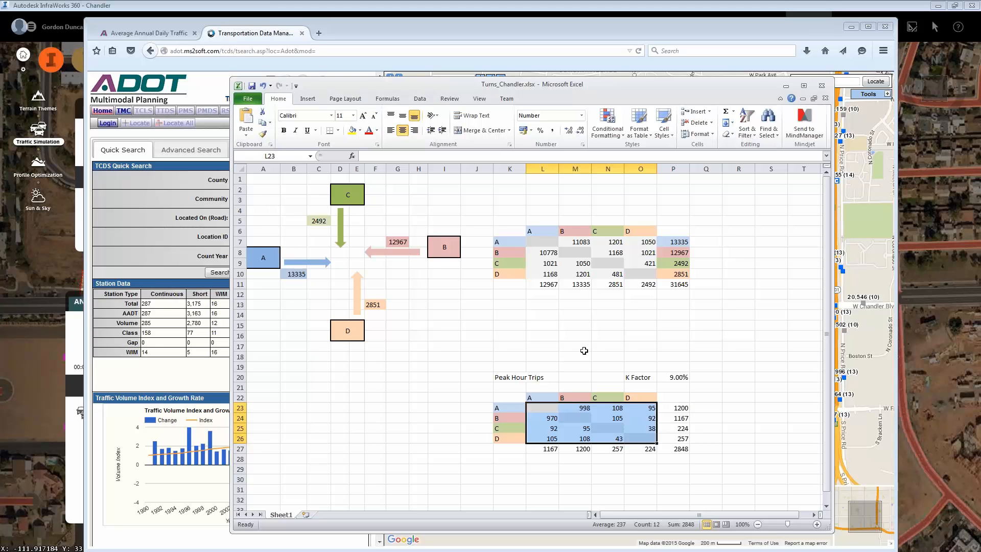
Step: Hide the workbook and browser, return to Traffic Analyst, and open the AM60 demand in the Demand Editor
click(785, 86)
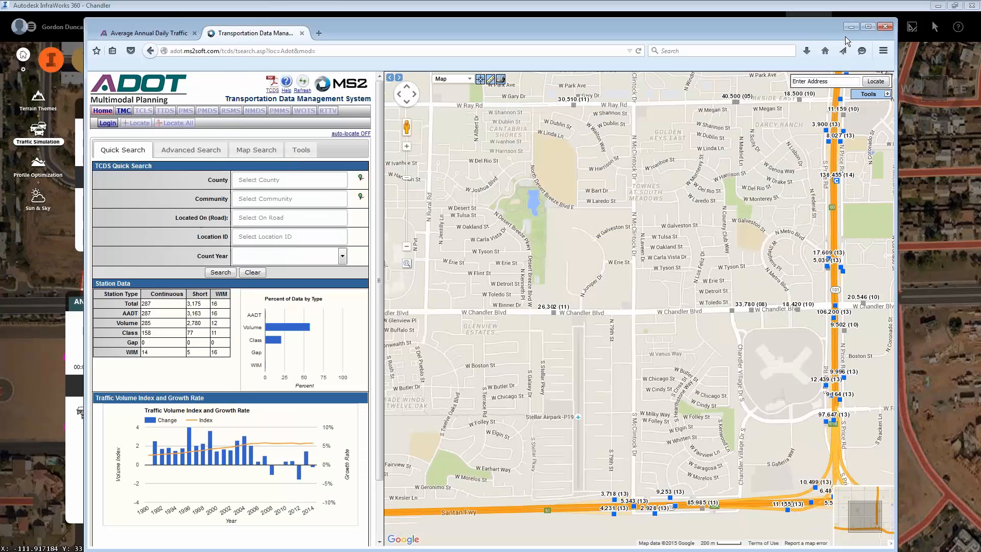
click(851, 27)
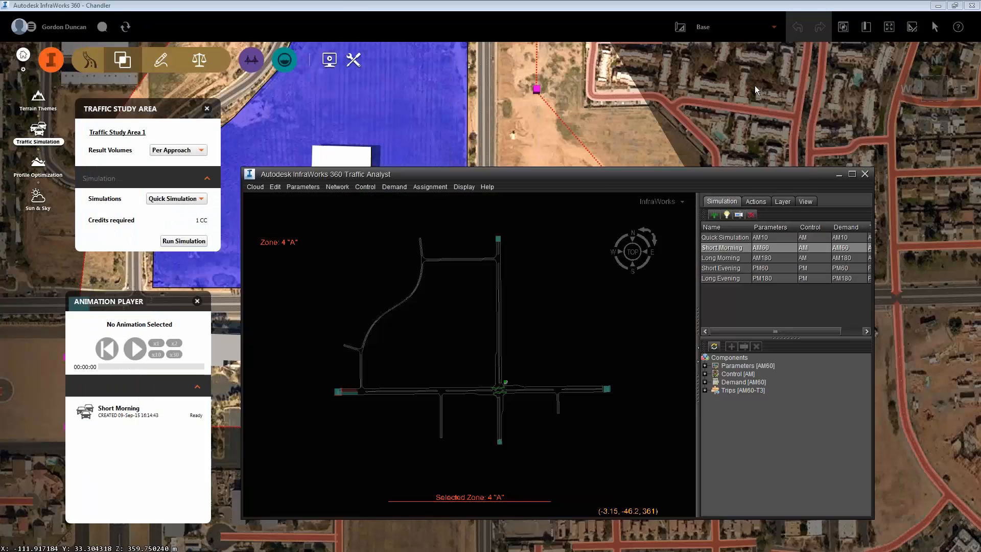
click(397, 187)
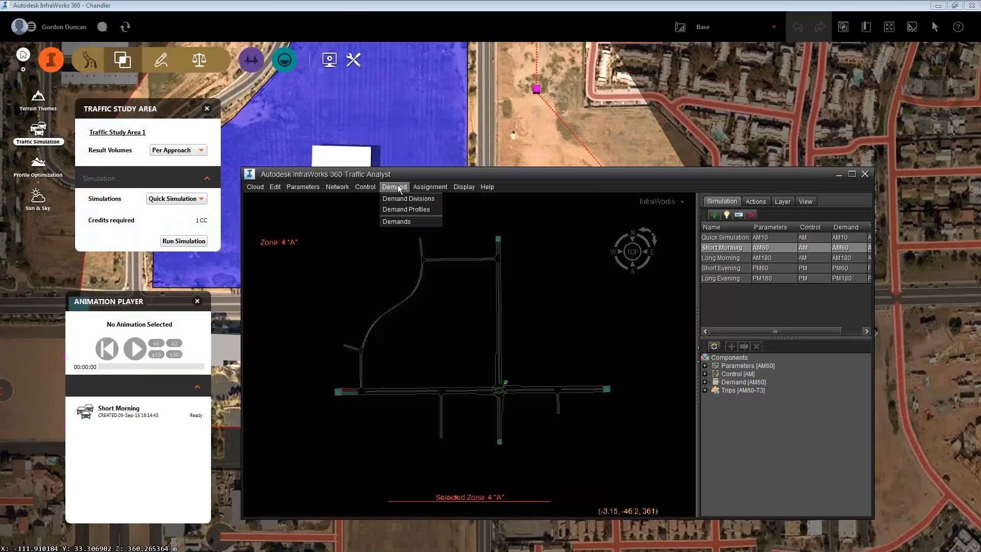
click(397, 221)
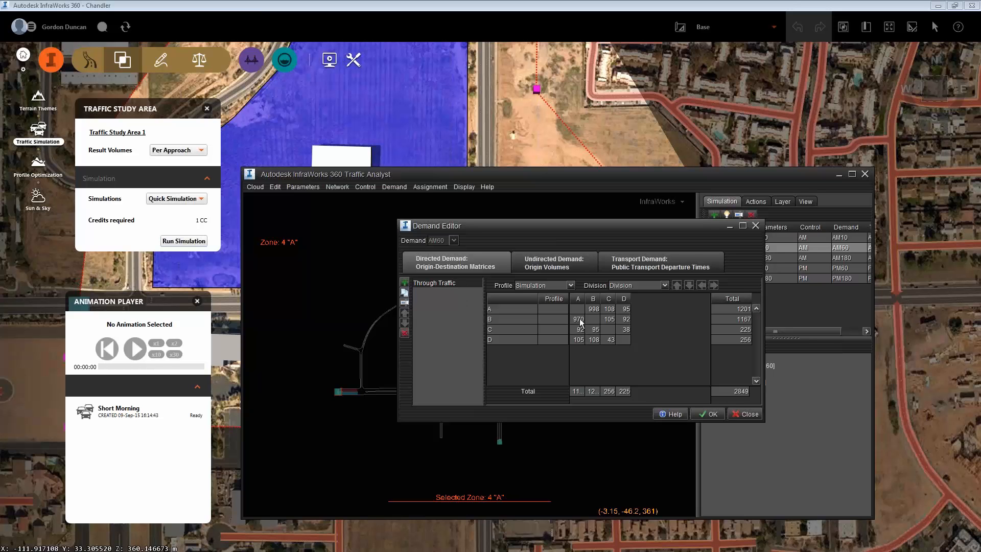
Step: Add an origin-destination matrix named Through 2 to the AM60 demand, keeping the default sectors and profile
click(405, 283)
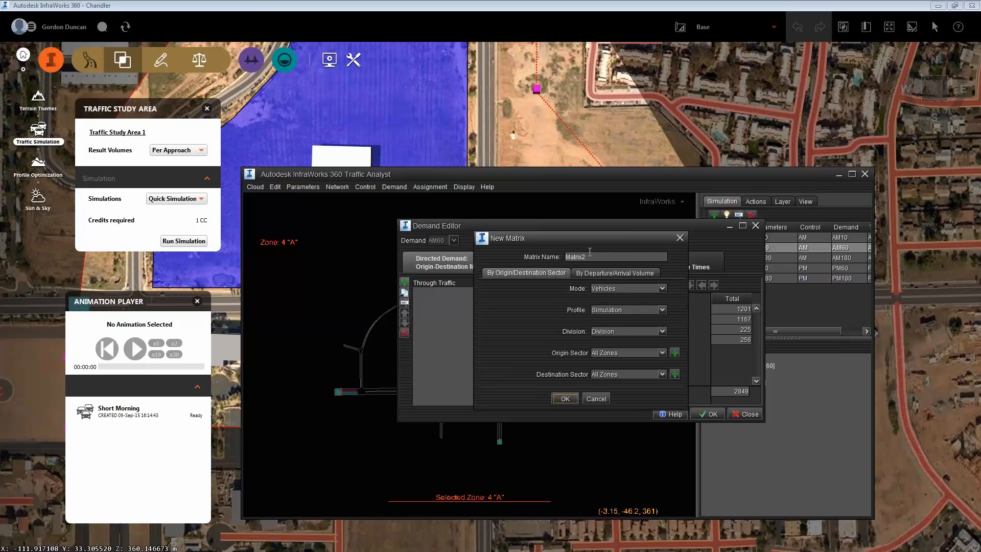
click(590, 252)
click(565, 398)
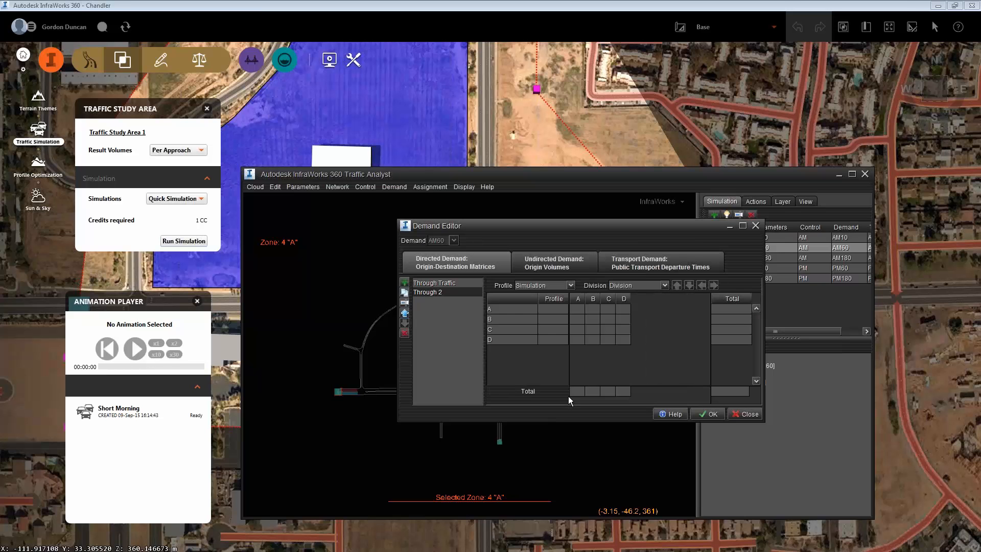
Step: Copy the peak-hour trip matrix L23:O26 from Turns_Chandler.xlsx and paste it into the Through 2 matrix, starting at cell A-A
click(575, 309)
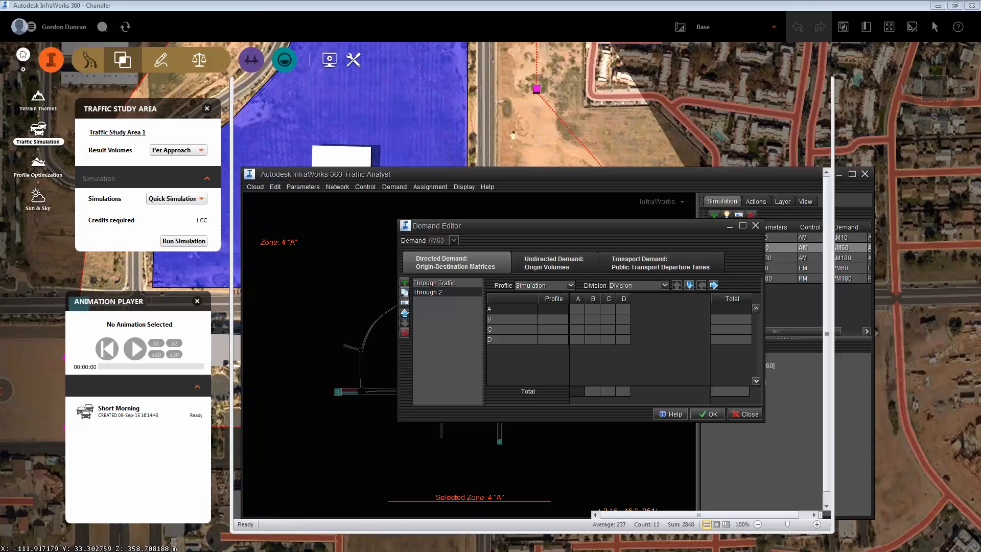
key(alt+Tab)
drag(467, 222, 533, 91)
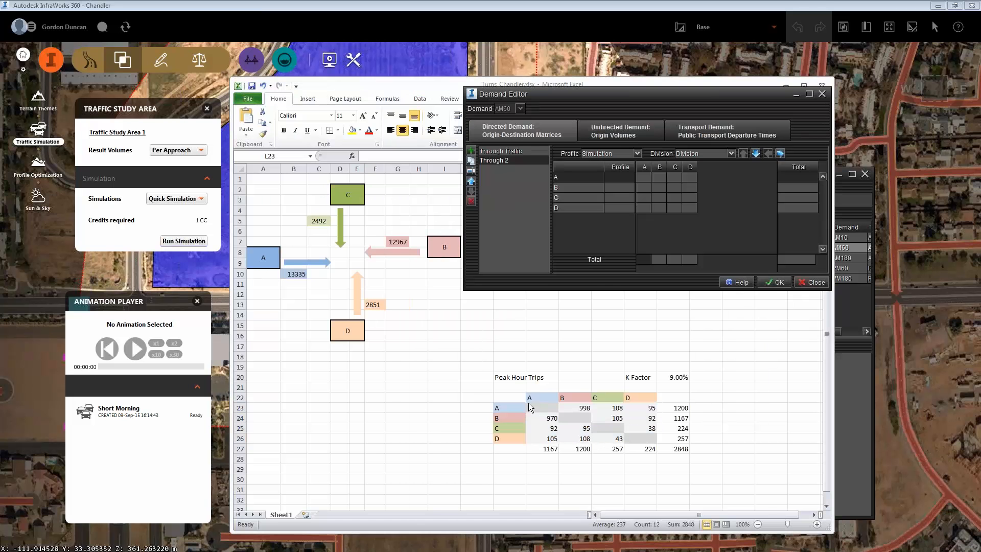
drag(543, 404, 636, 438)
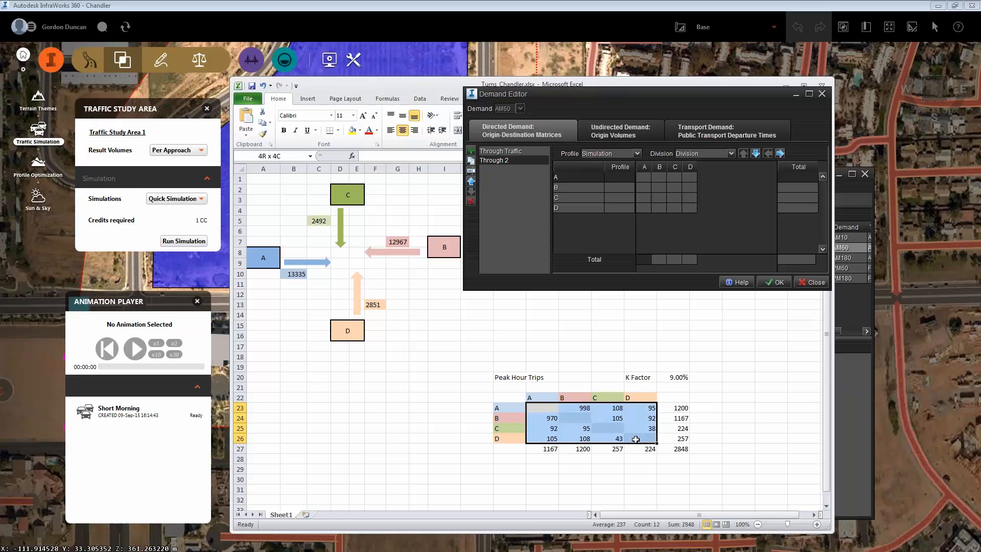
key(ctrl+c)
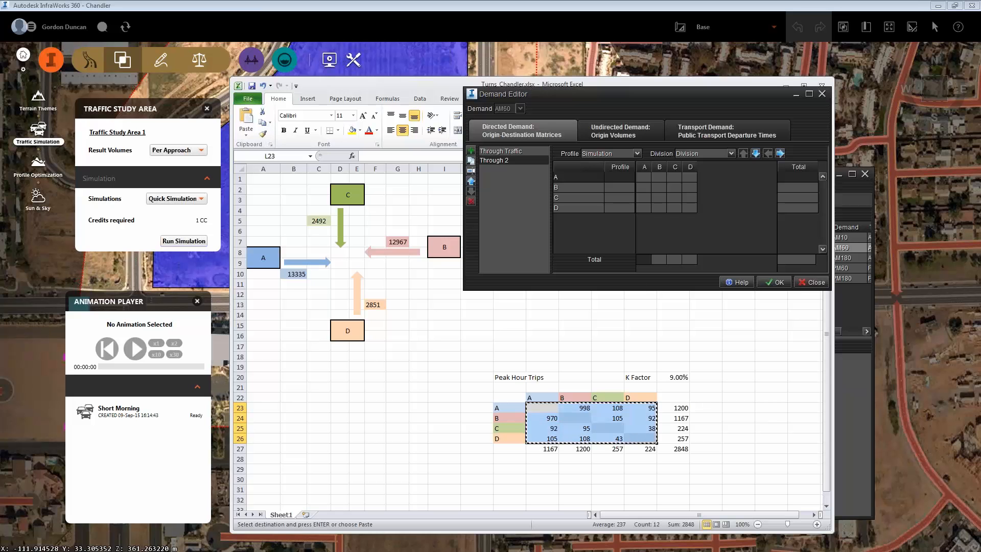
click(643, 179)
key(ctrl+v)
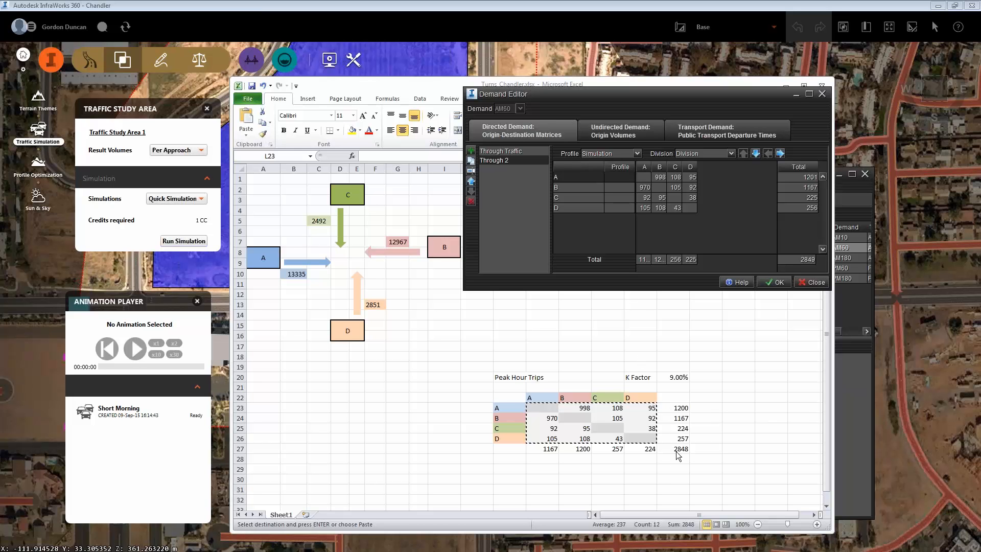
Step: Compare the matrix totals with the workbook's peak-hour totals, widening the zone columns and keeping both tables in view
click(676, 409)
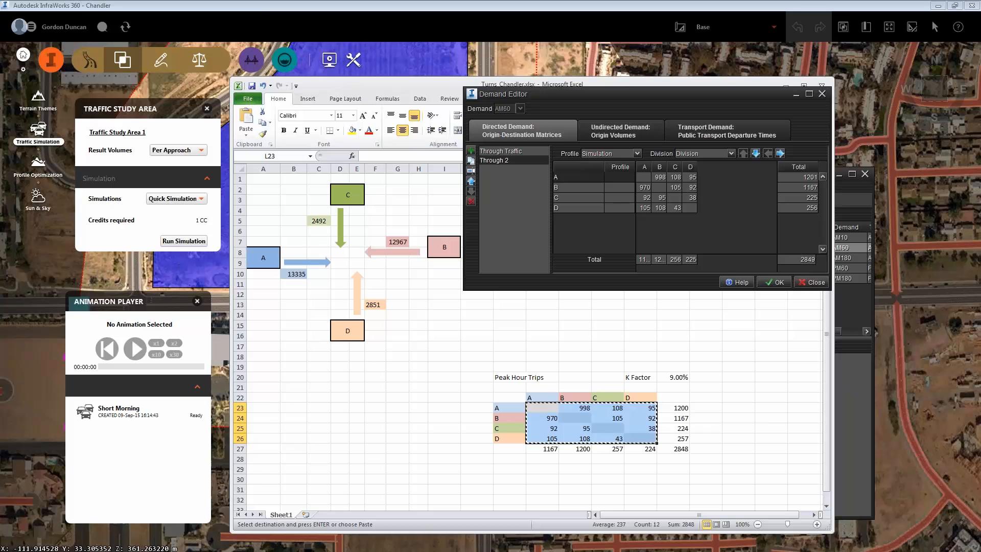
click(673, 408)
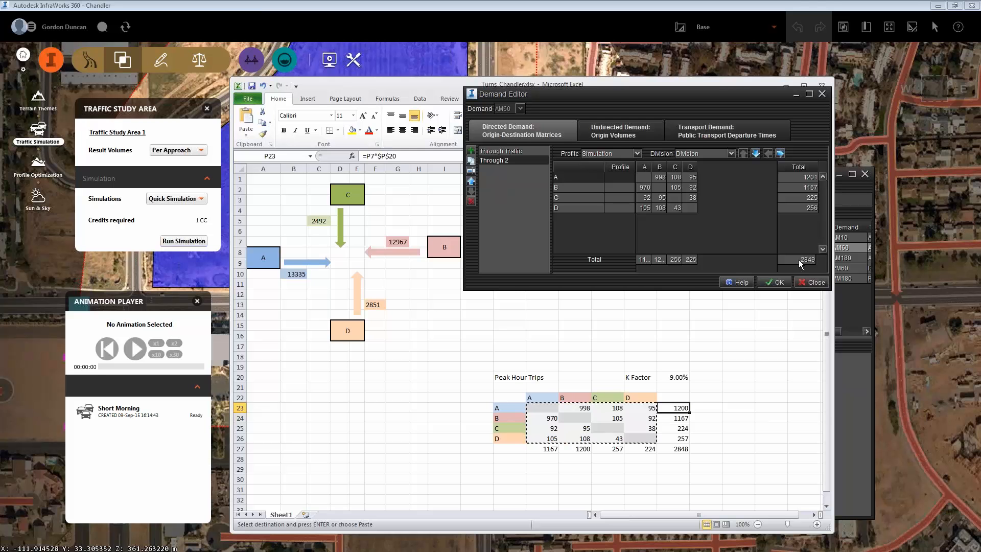
drag(637, 93, 358, 198)
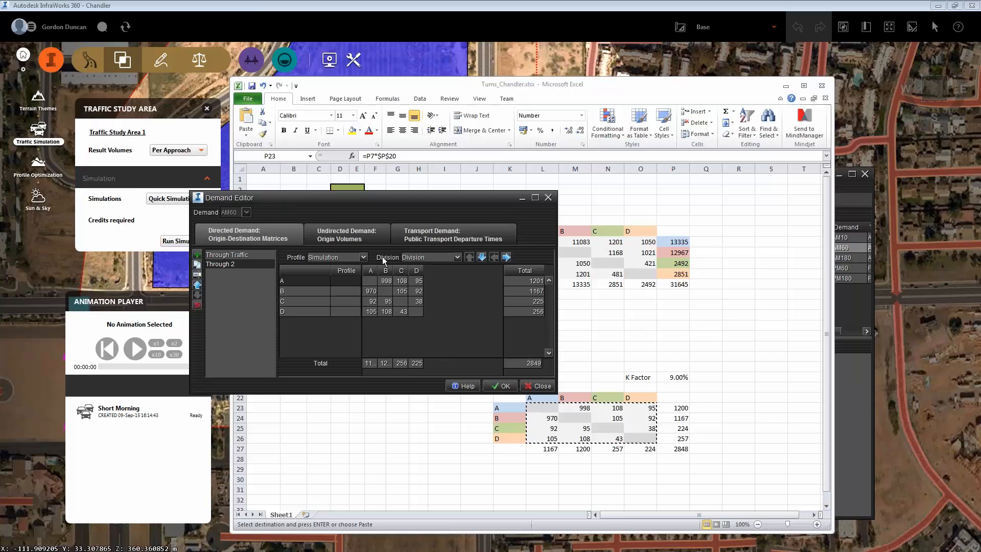
drag(378, 270, 407, 269)
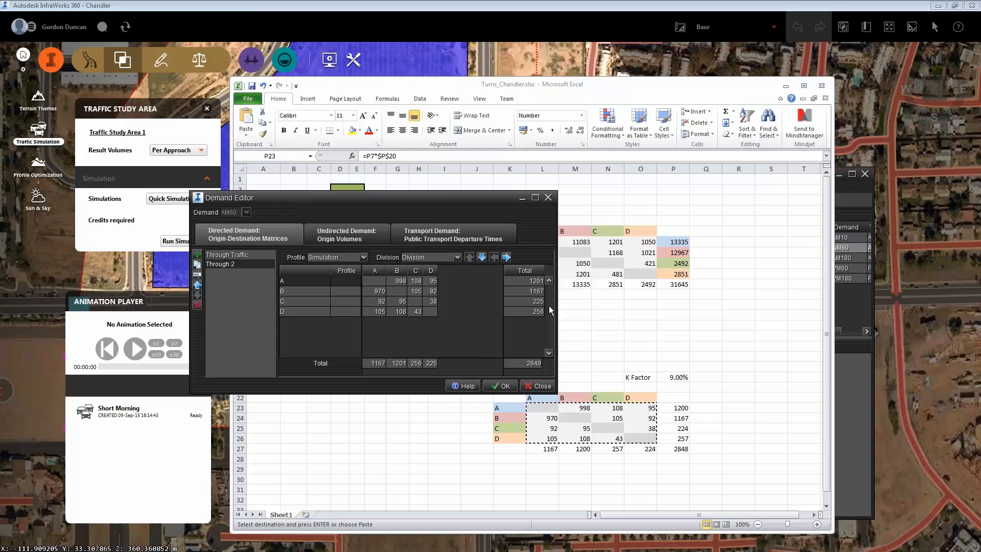
drag(459, 198, 317, 216)
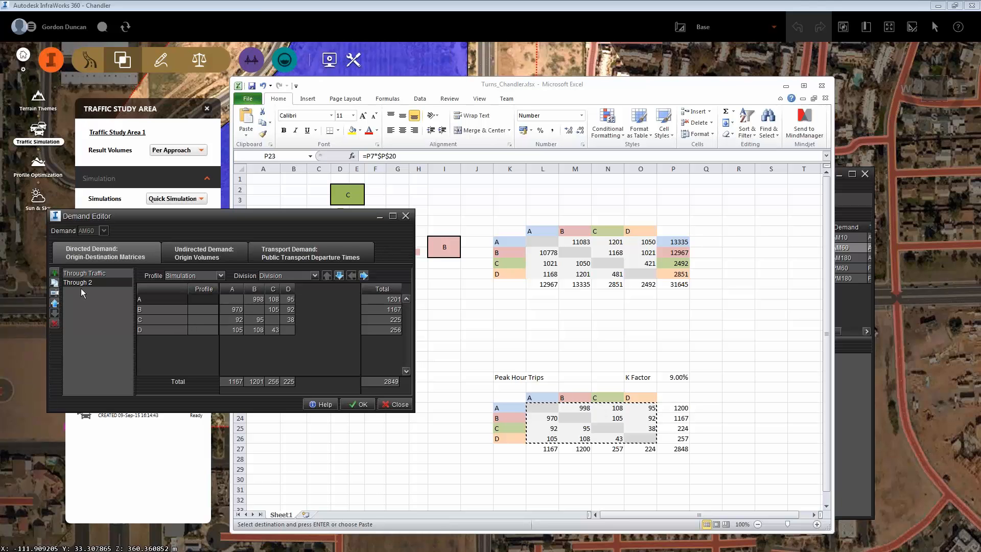
Step: Hide the workbook and delete the duplicate Through 2 matrix from the AM60 demand
click(785, 86)
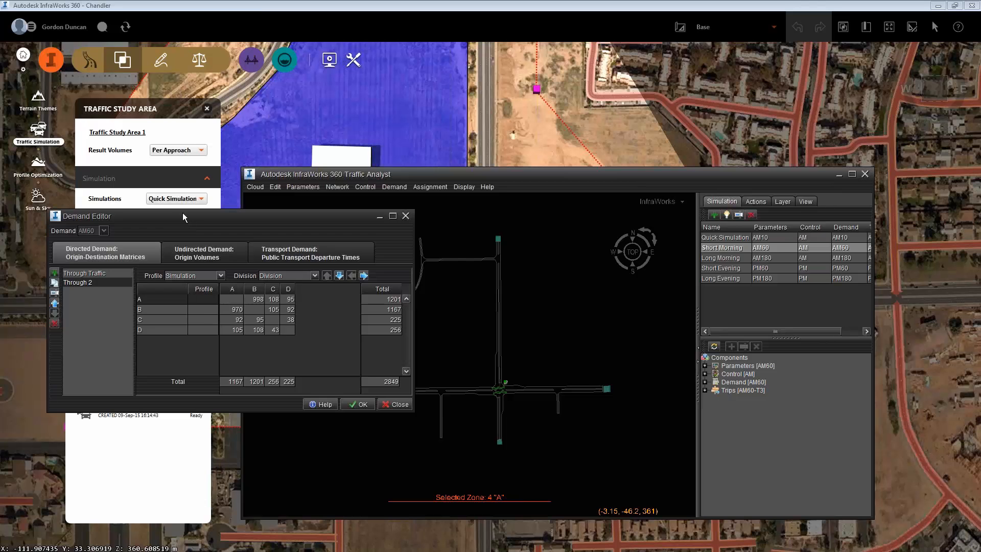
drag(183, 213, 435, 171)
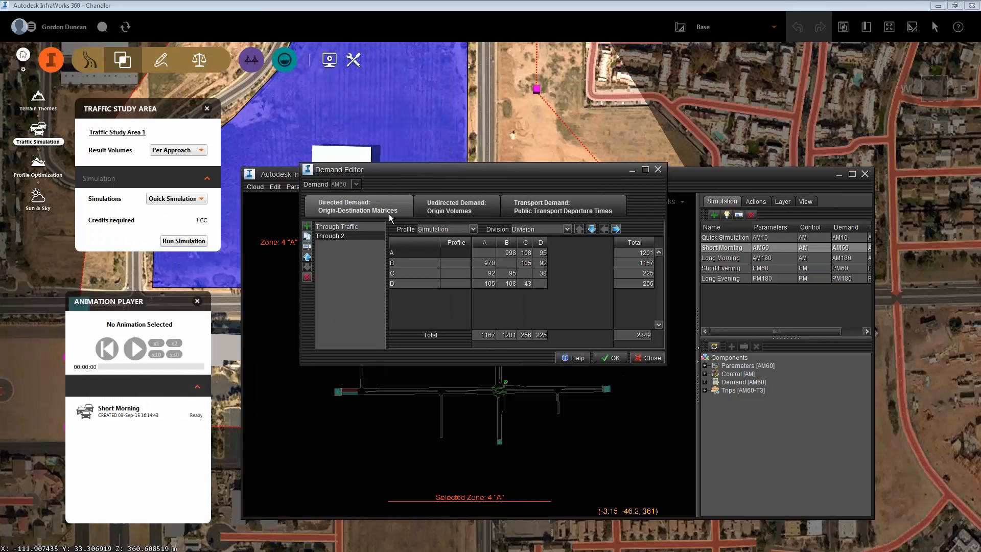
click(345, 228)
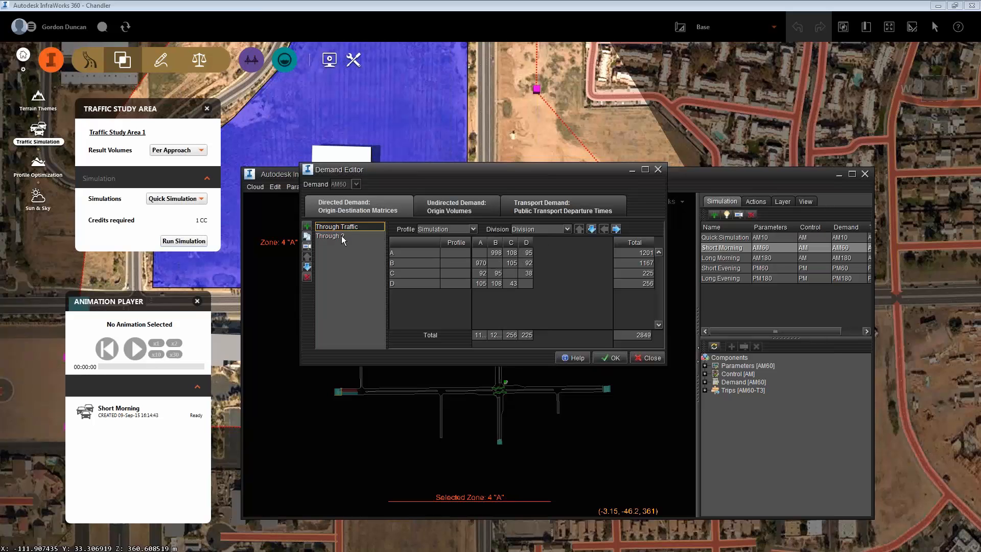
click(341, 235)
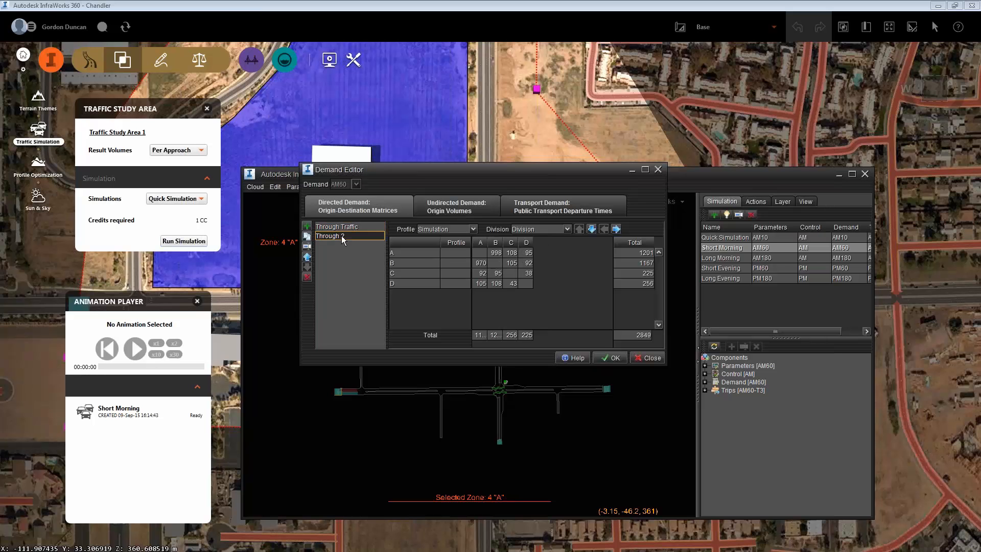
click(307, 278)
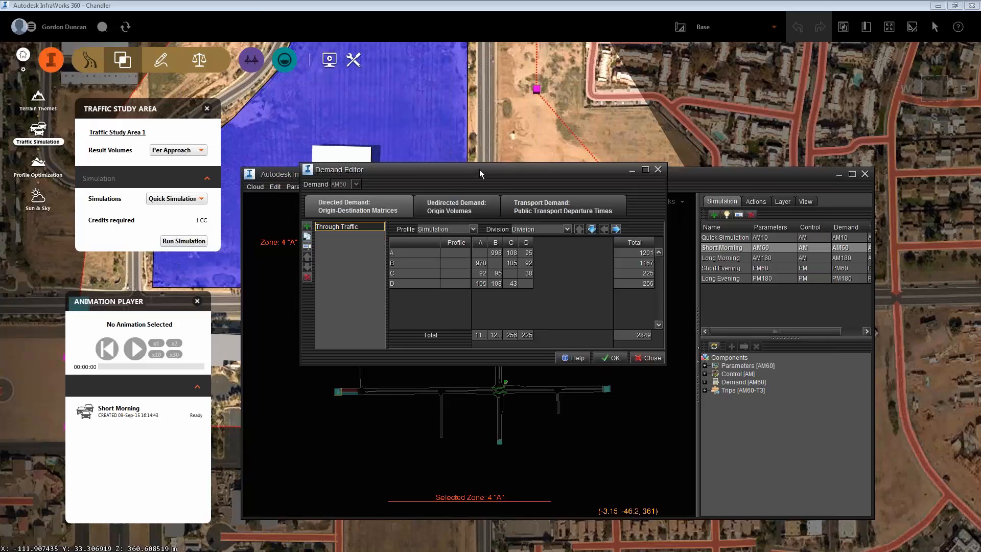
Step: Move the Demand Editor clear of the simulation list and minimize it to reveal the network
drag(479, 170, 392, 235)
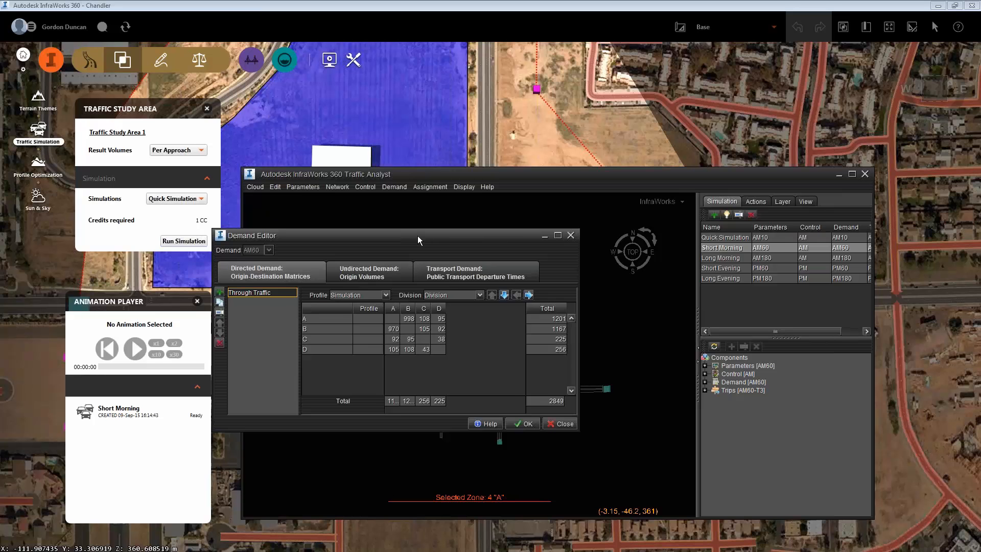
drag(418, 235, 366, 244)
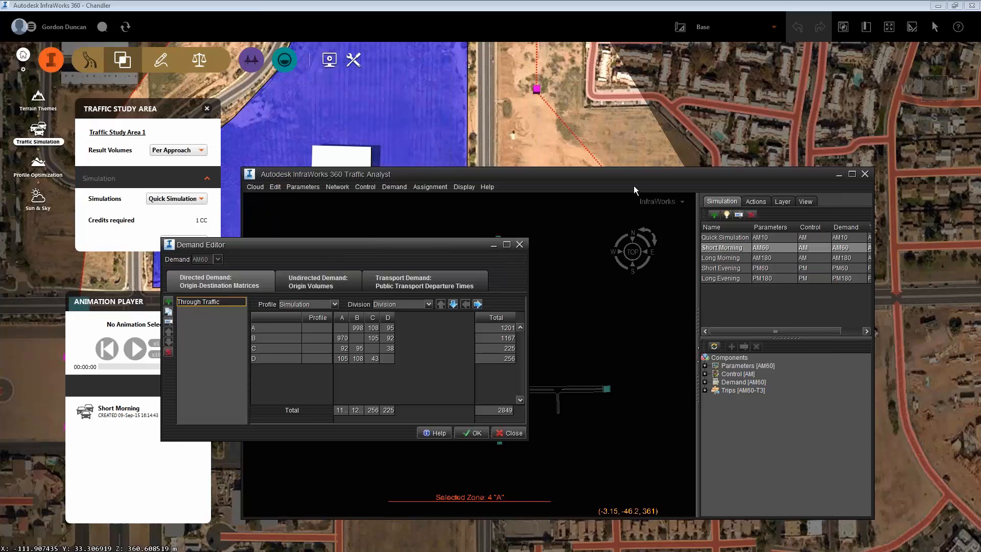
click(493, 245)
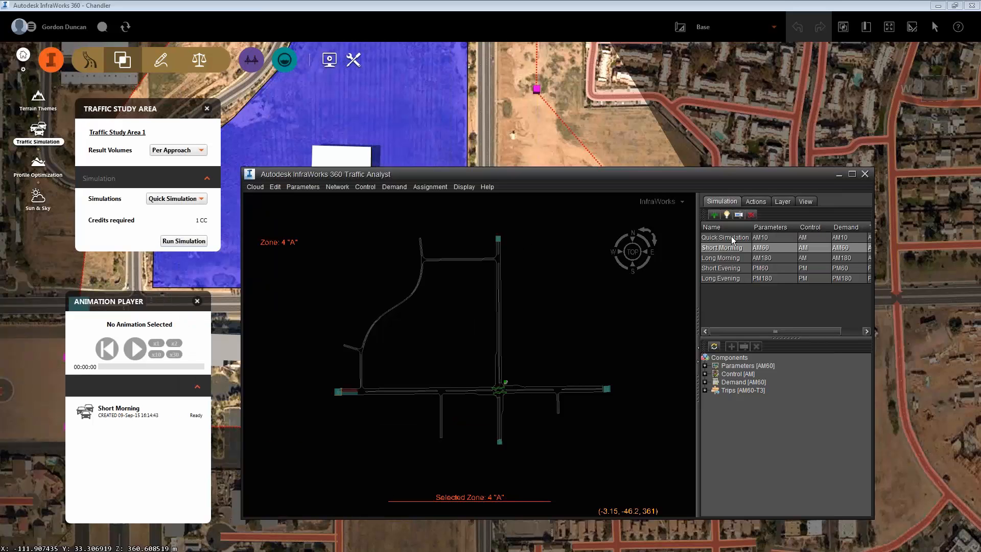
Step: Activate the Long Morning simulation to load its components, and switch back to Short Morning
click(725, 247)
click(726, 258)
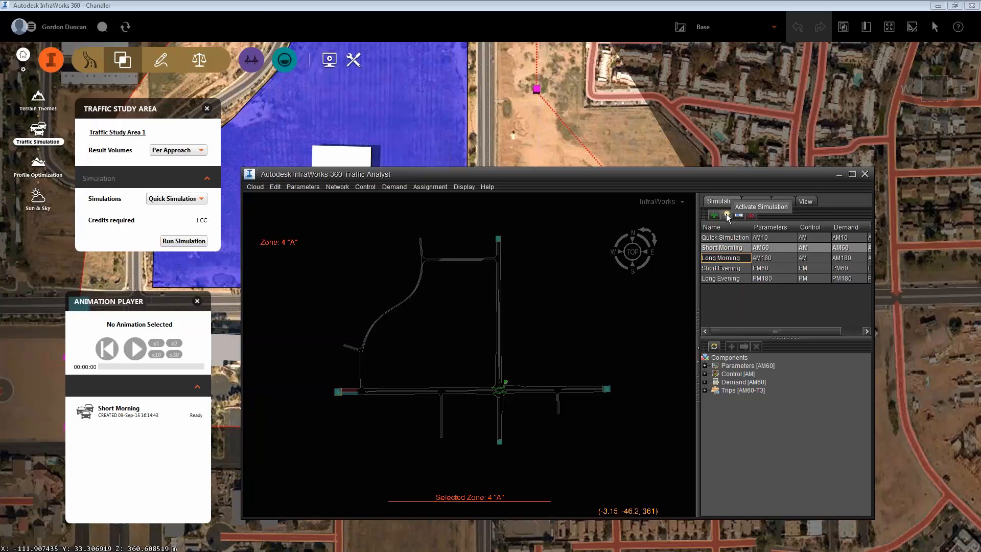
click(727, 215)
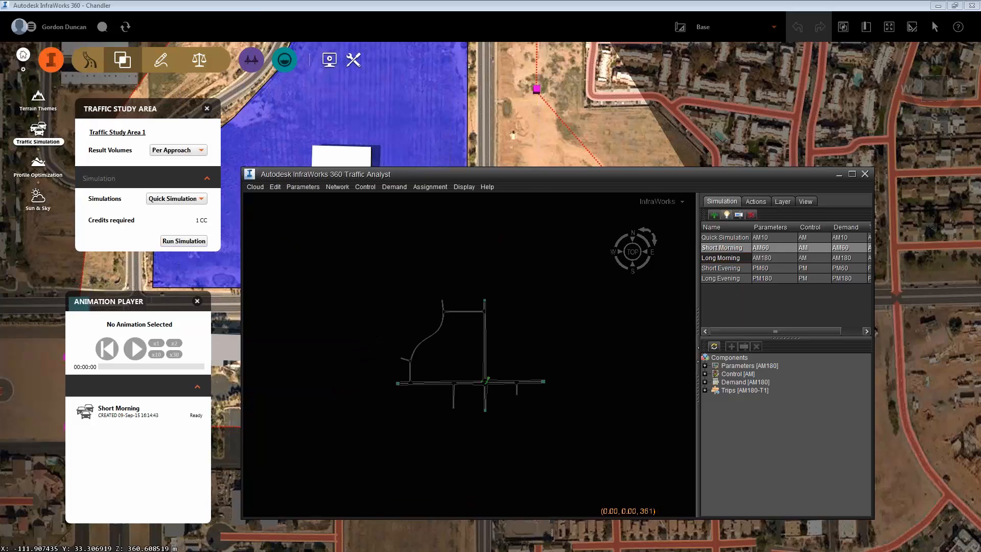
click(719, 248)
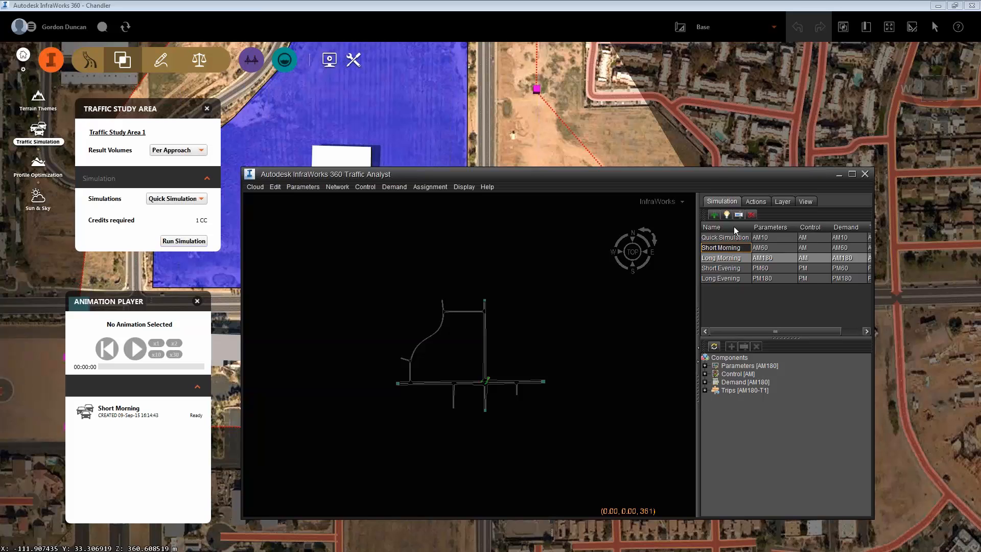
click(729, 214)
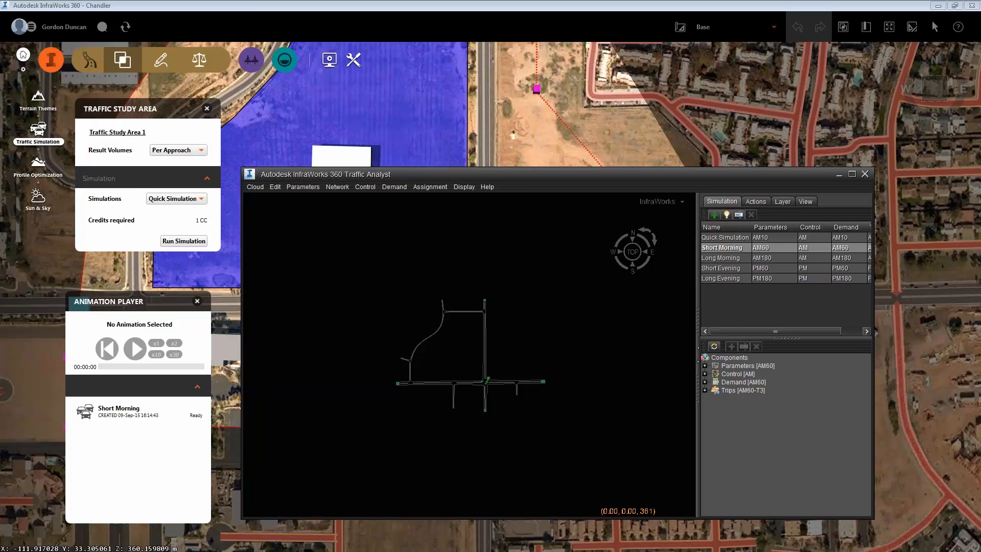
Step: Expand the Trips components, select the active AM60-T3 set, and bring the Demand Editor back up for AM60
click(705, 391)
click(704, 390)
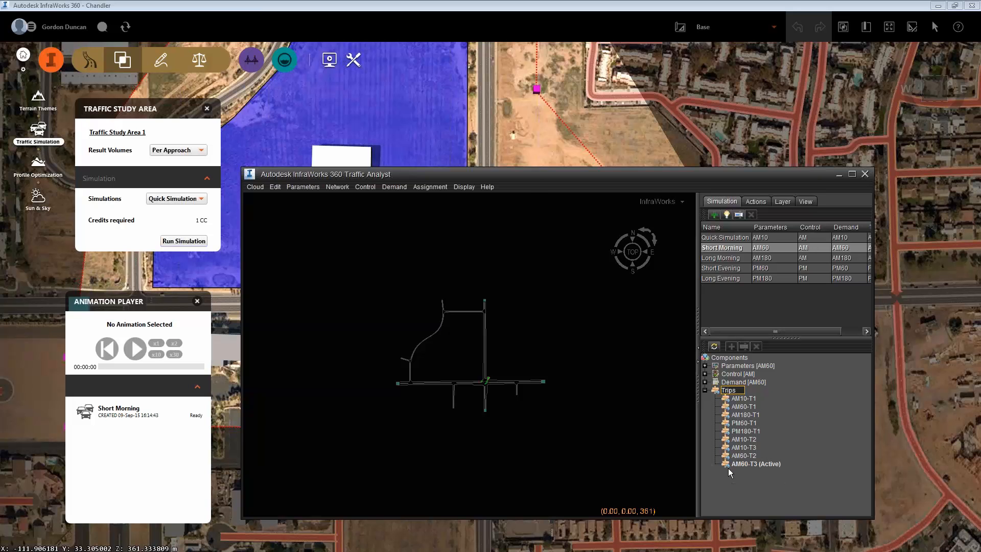
click(743, 463)
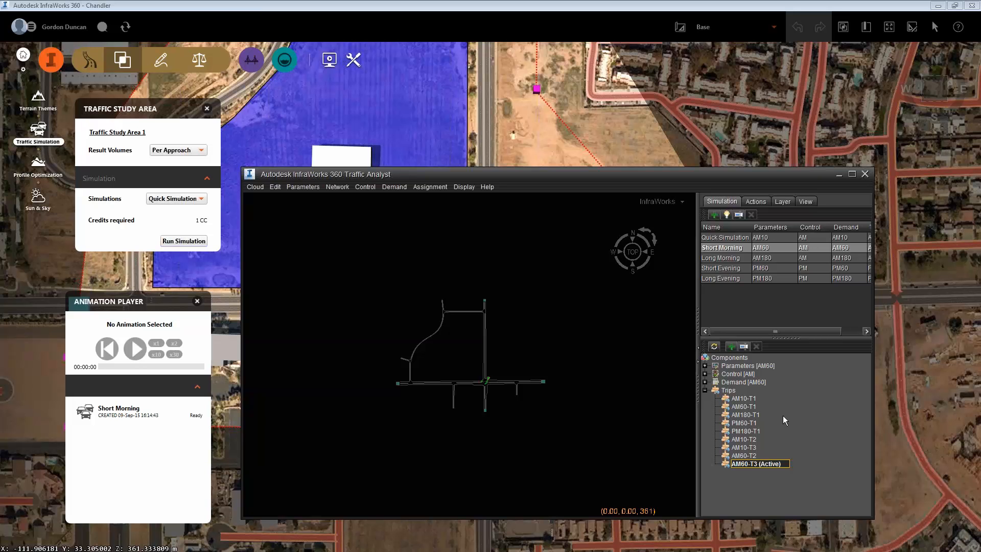
click(403, 188)
click(412, 223)
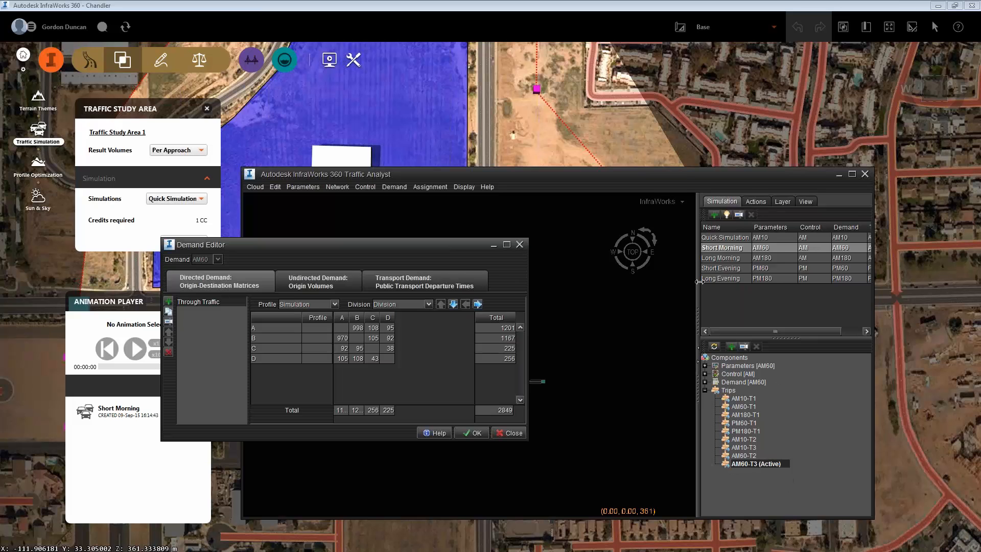
Step: Widen the simulation list to show the Trips column and generate trip set AM60-T4 from the AM60 demand with seed 12345 and 100% weight
drag(701, 280, 670, 281)
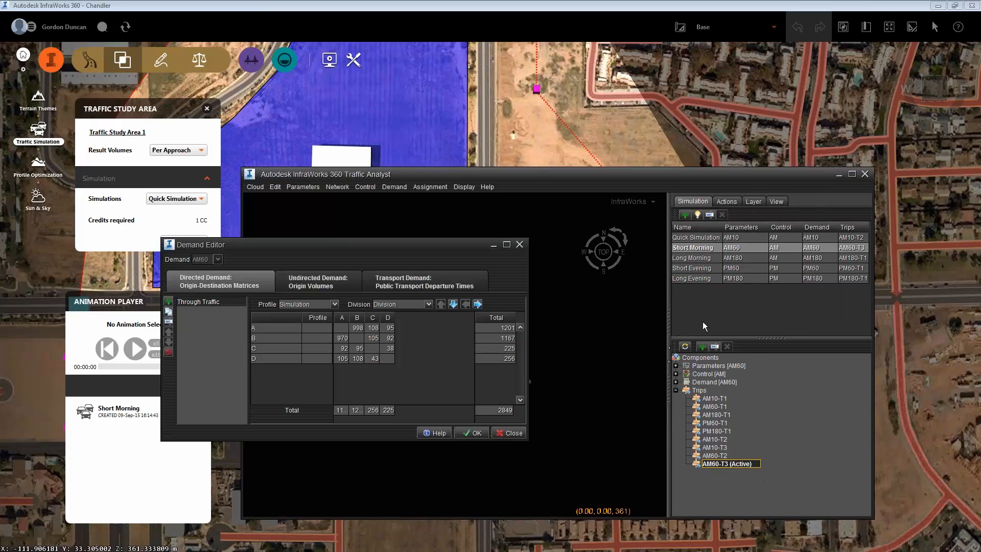
click(701, 347)
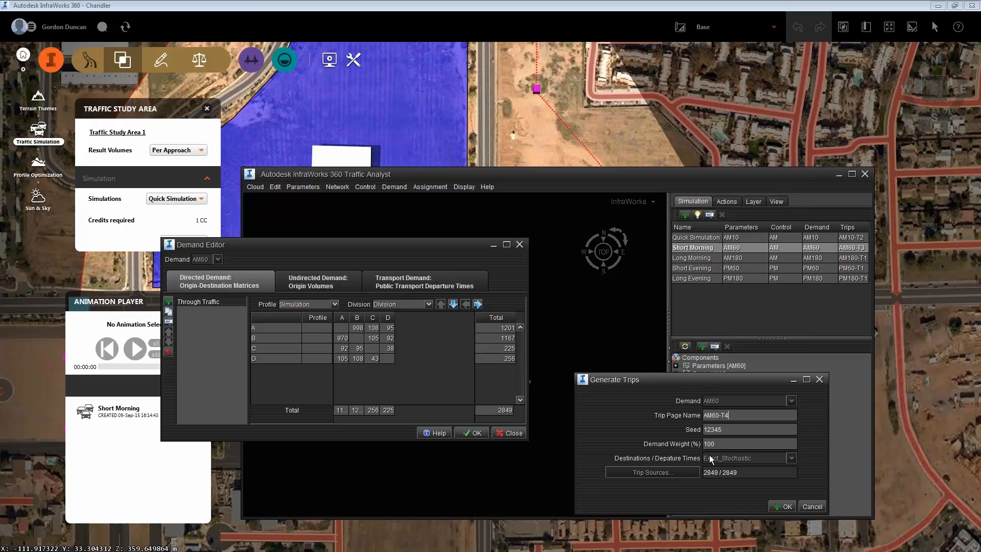
click(782, 506)
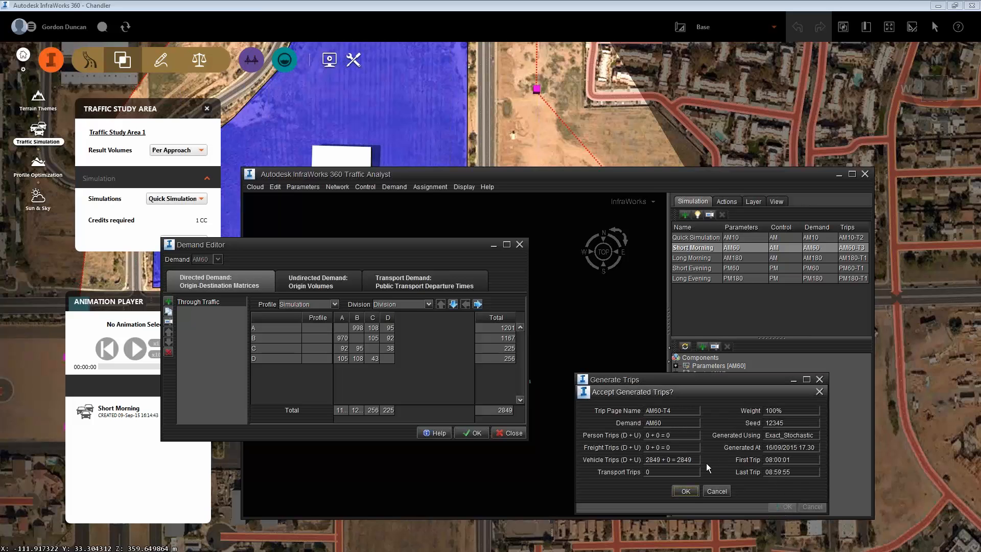
click(686, 490)
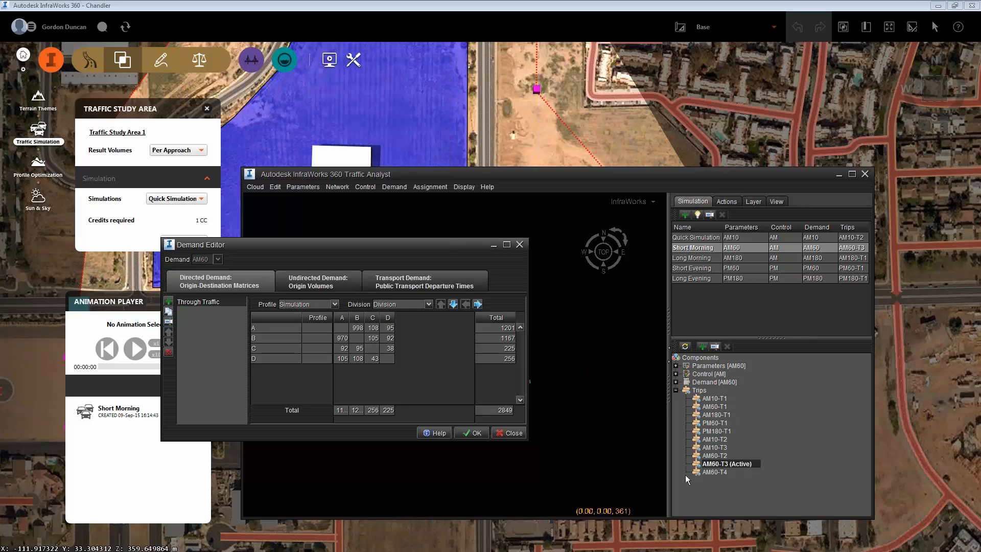
click(715, 472)
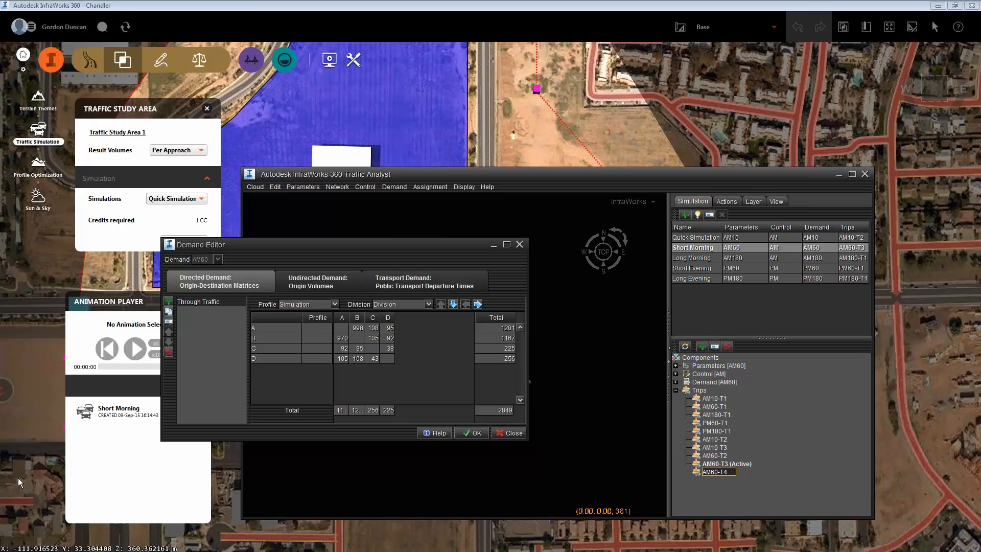
click(725, 463)
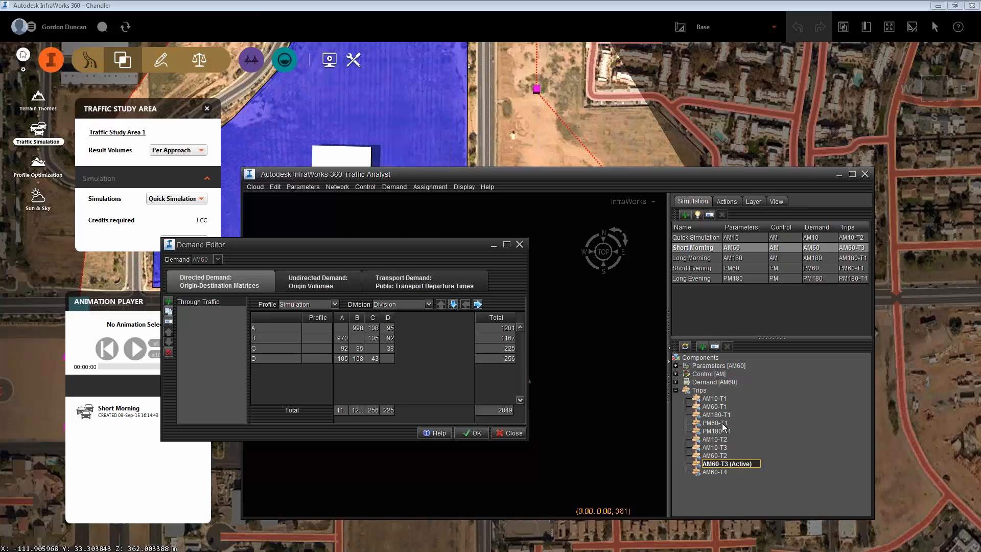
Step: Generate and accept trip set AM60-T5 from the AM60 demand, using seed 45721
click(703, 346)
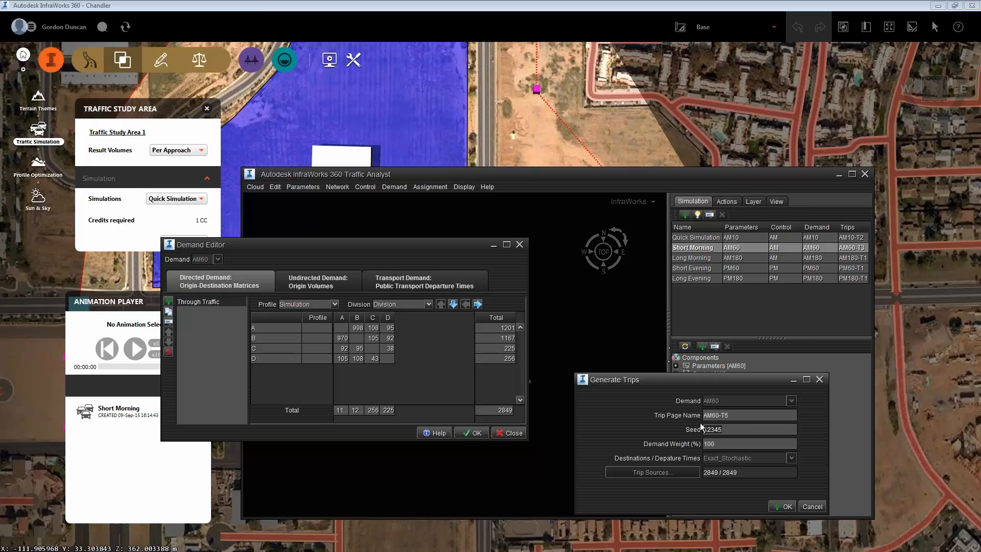
text(45721)
click(778, 505)
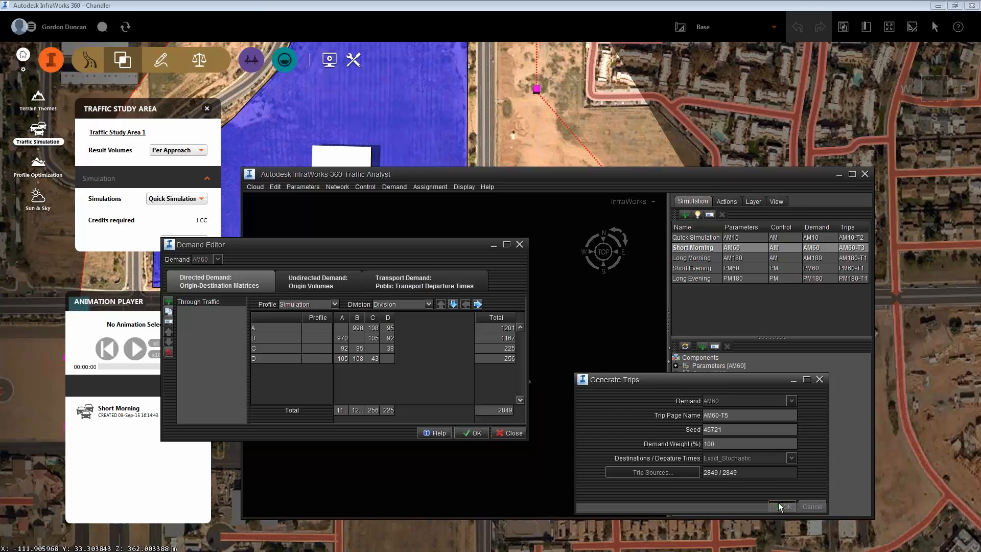
click(684, 491)
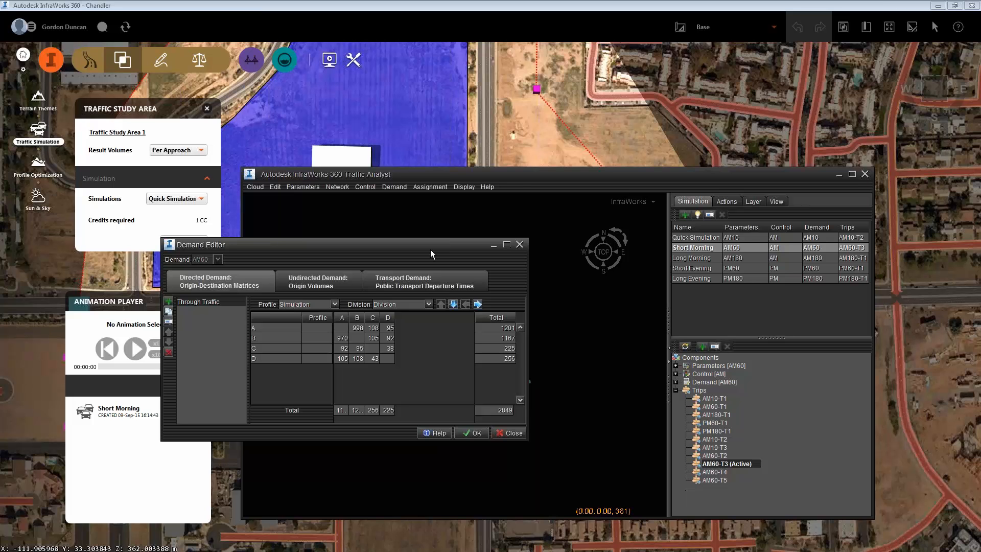
Step: Assign trip set AM60-T4 to the Short Morning simulation and close the Demand Editor
drag(428, 246, 301, 282)
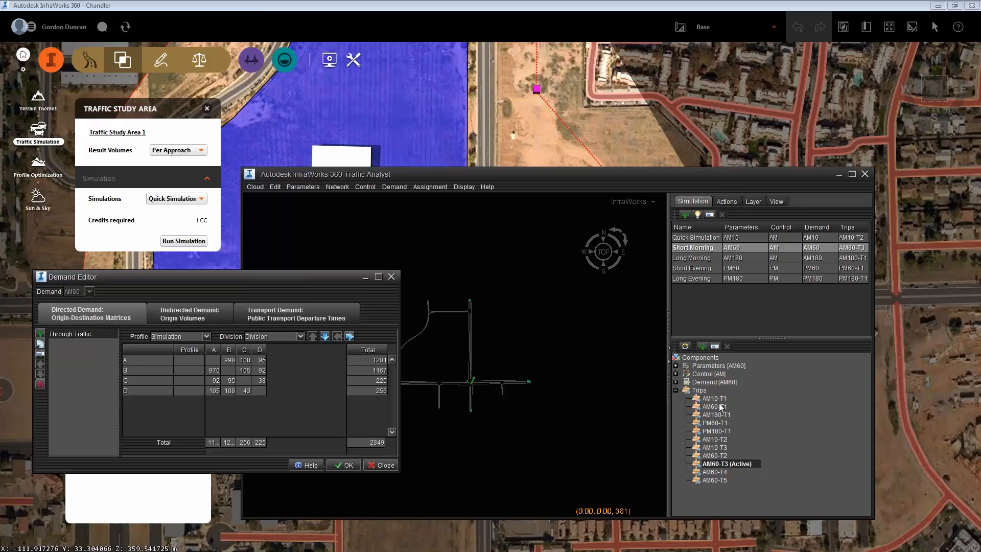
click(852, 248)
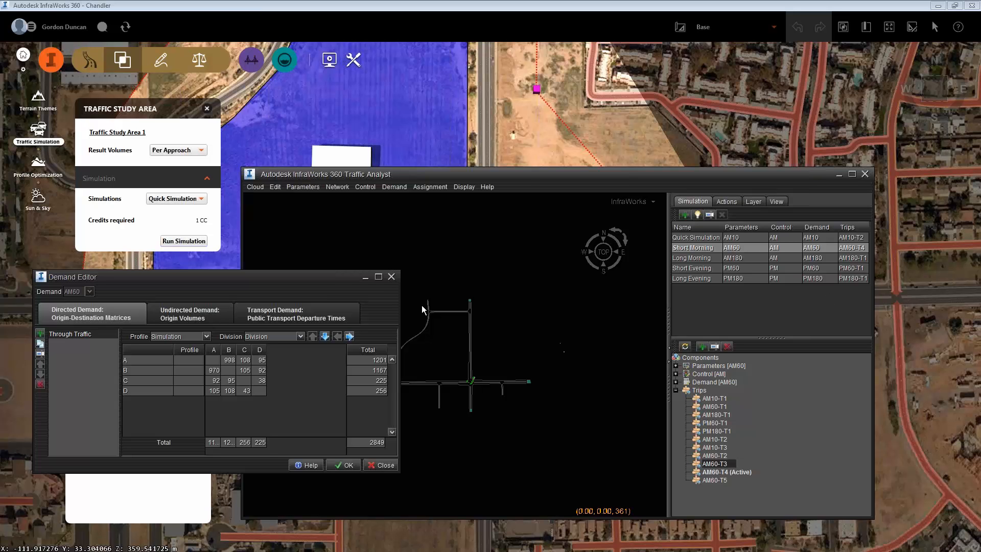
click(392, 278)
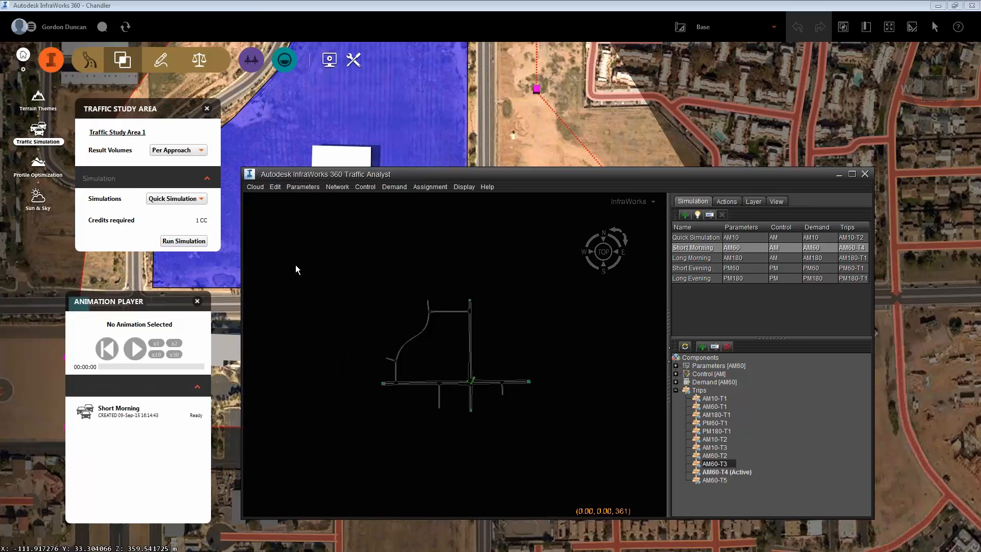
Step: Open the simulation player, place it clear of the network, and run Short Morning with the view on the signalized intersection
click(257, 191)
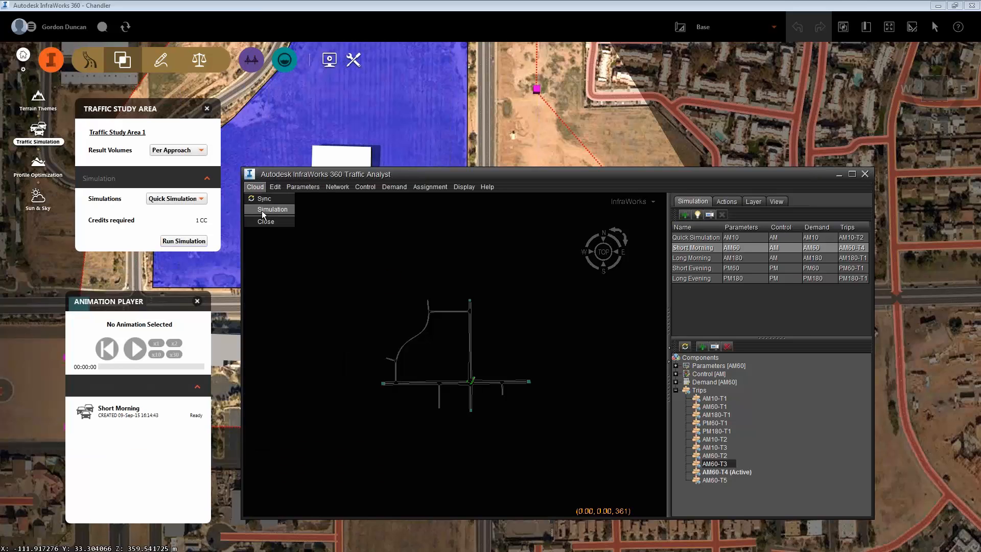
click(262, 212)
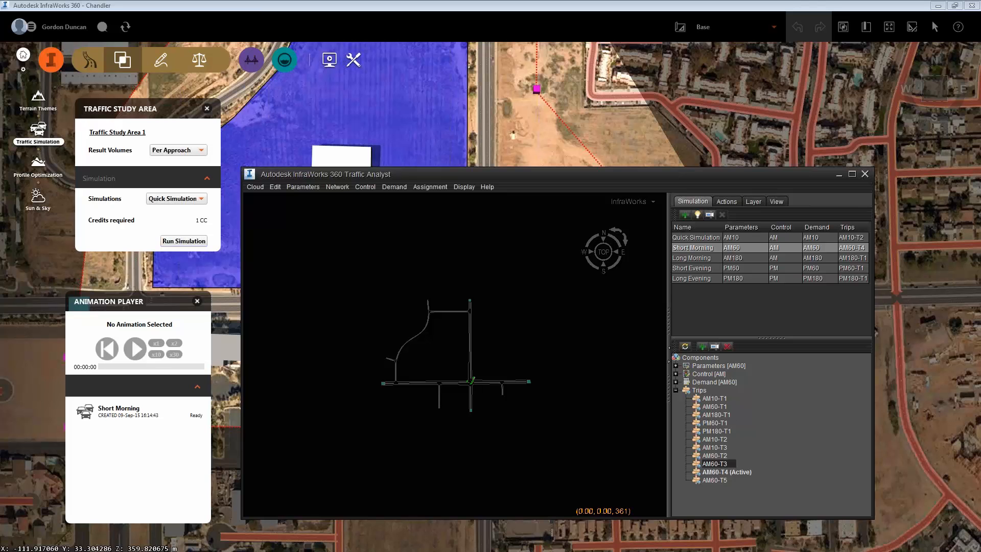
drag(72, 486, 182, 414)
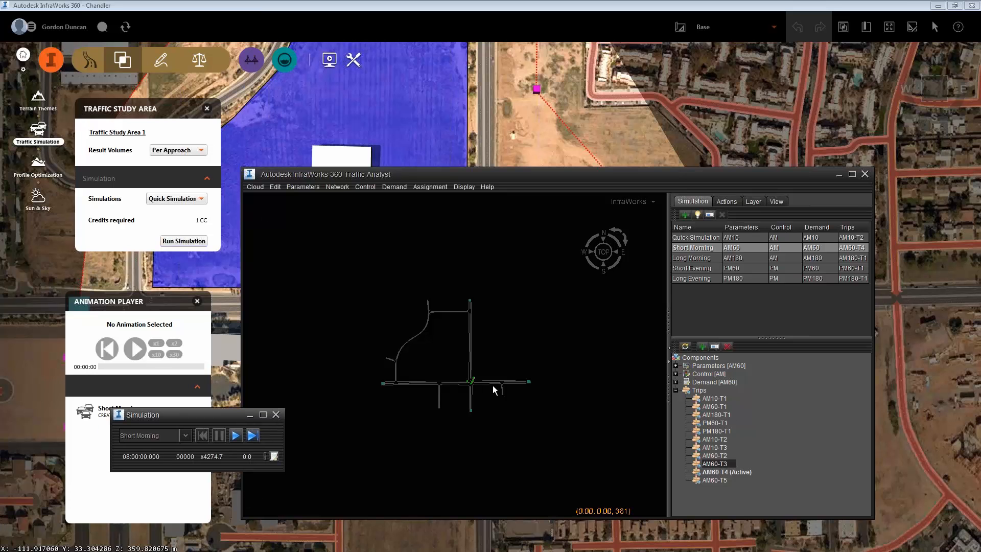
scroll(475, 387, up, 10)
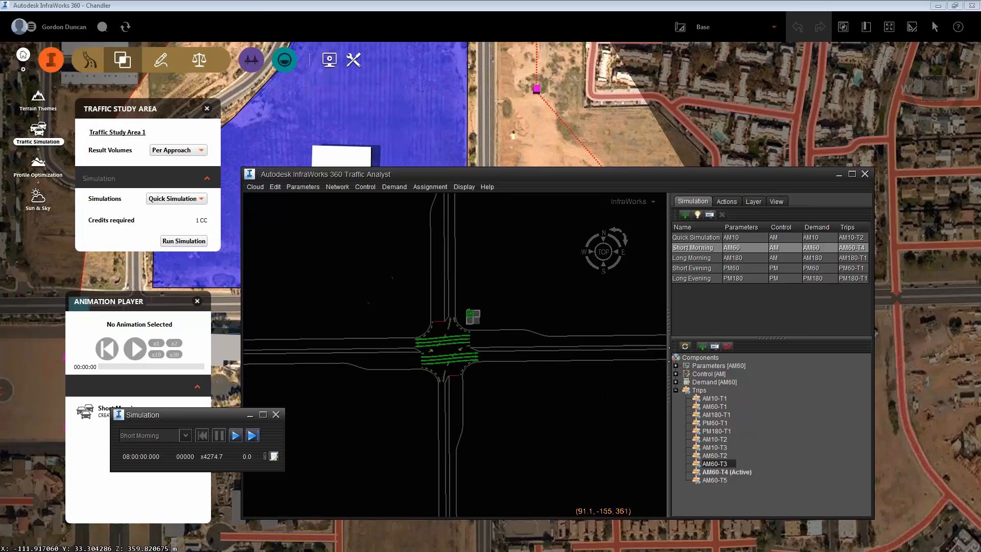
scroll(473, 388, up, 2)
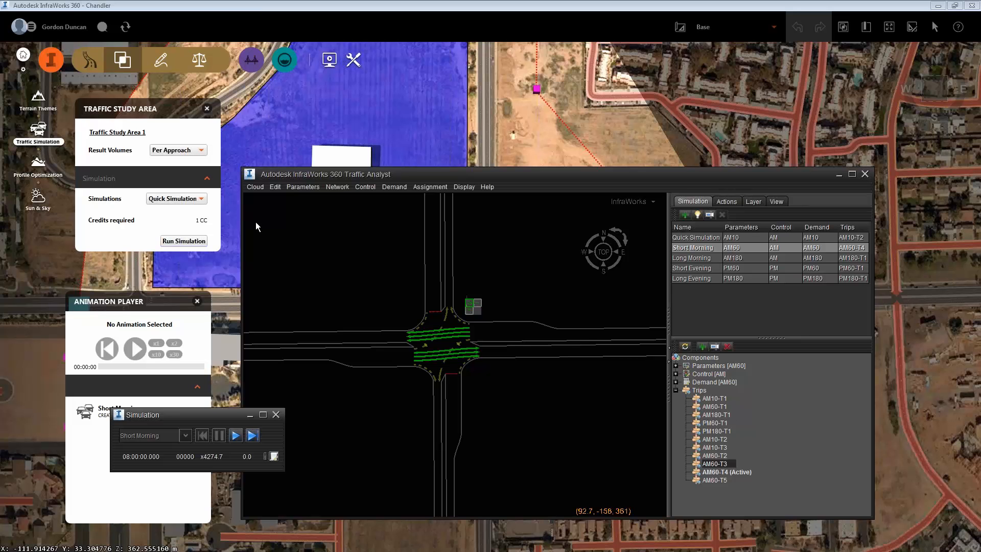
click(236, 435)
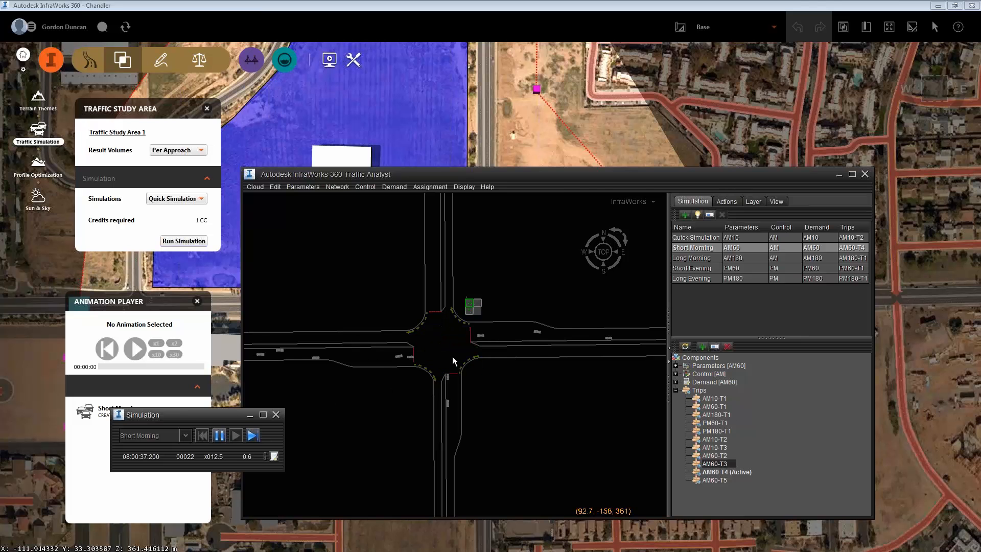
Step: Watch traffic at the signalized intersection, pausing and resuming the run, and close the simulation player
scroll(452, 357, up, 2)
scroll(452, 356, up, 3)
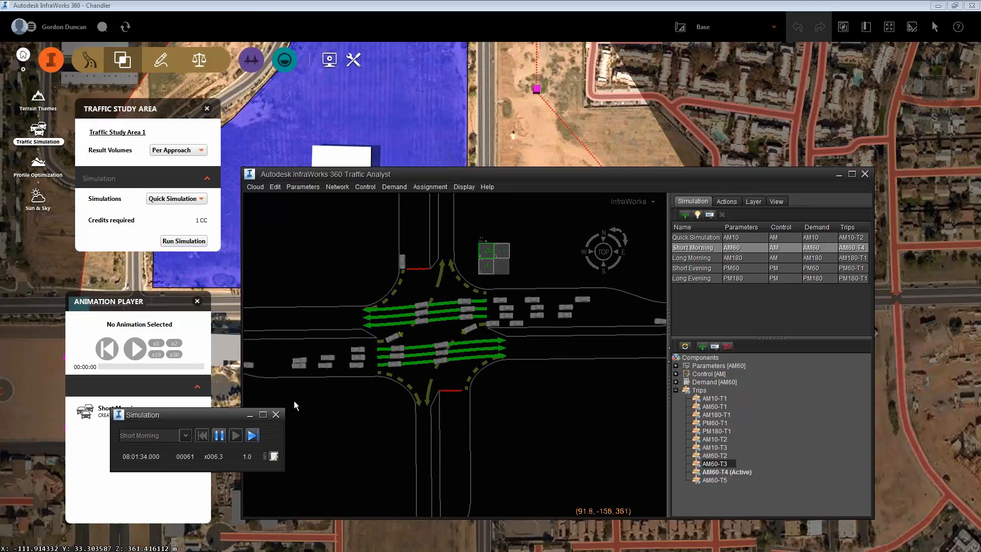
click(219, 436)
click(234, 436)
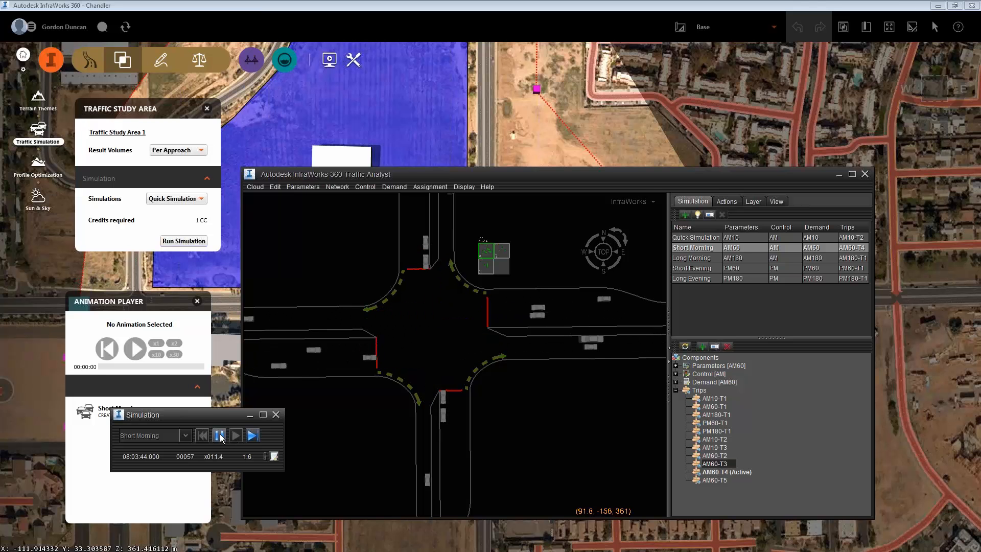
click(220, 435)
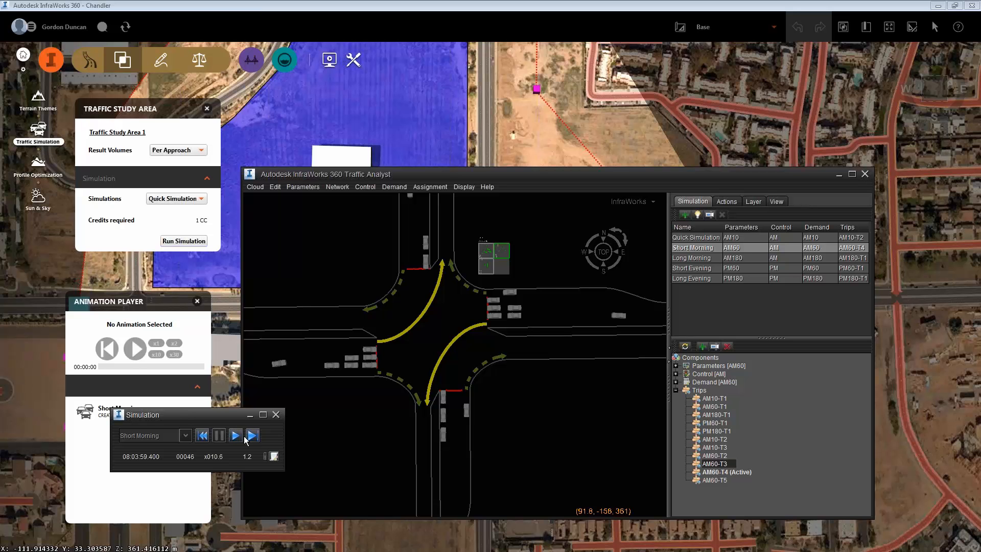
click(277, 415)
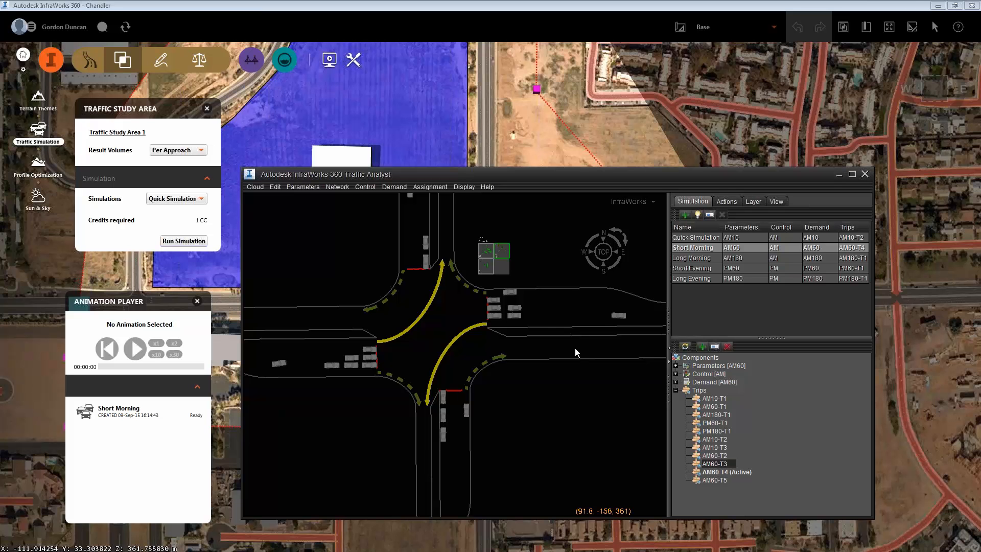
Step: Open the signal settings of controller Intersection 6 and move the Intersections dialog clear of the junction
scroll(574, 348, down, 5)
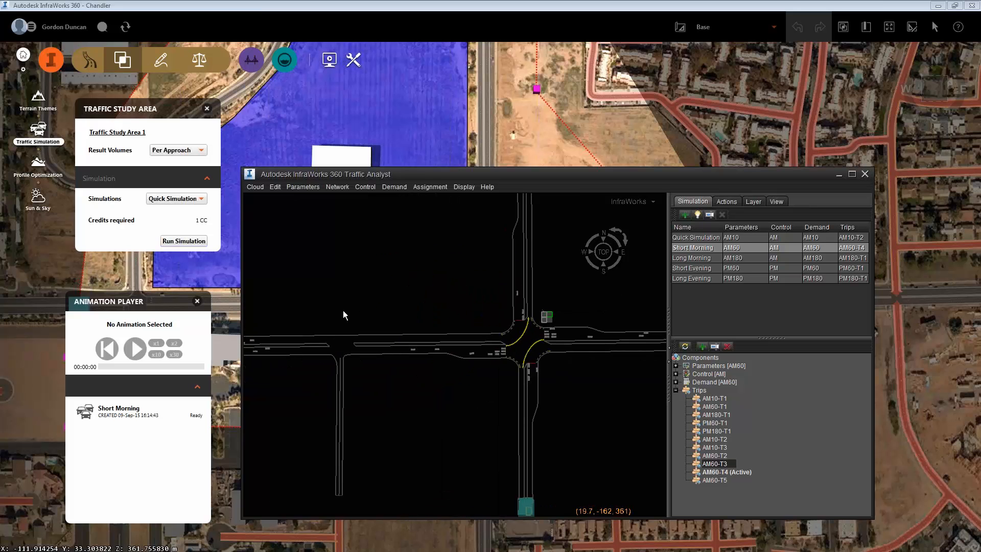
drag(341, 311, 259, 302)
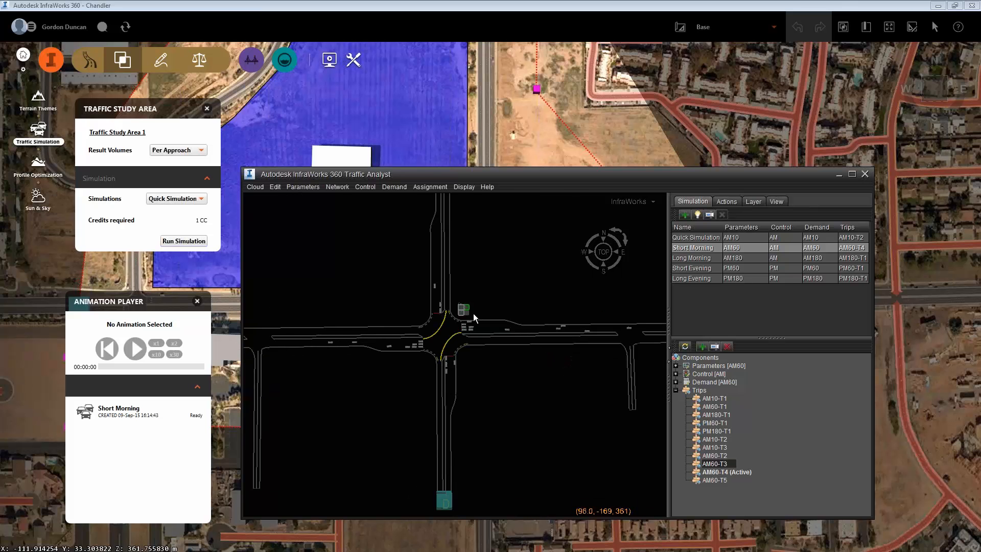
scroll(473, 313, up, 5)
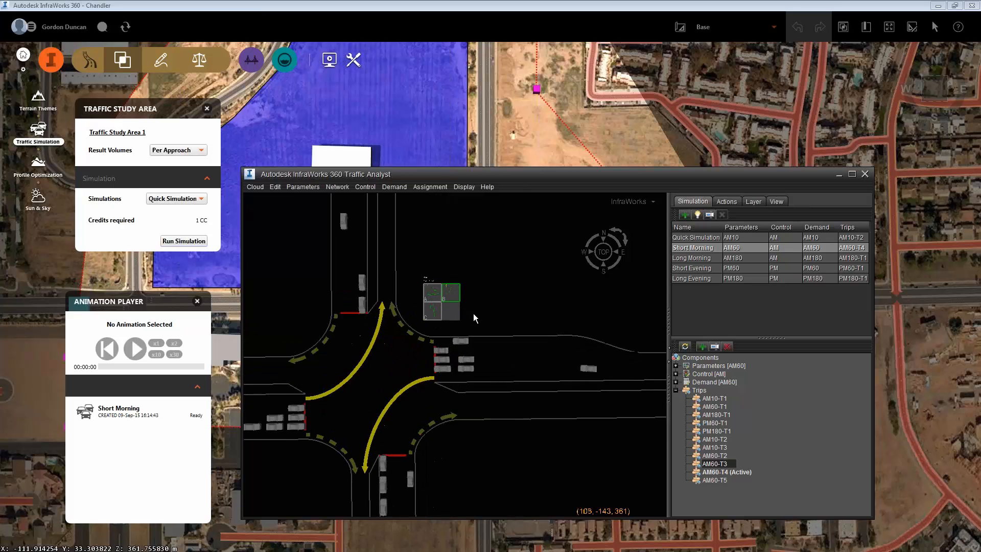
scroll(473, 314, up, 2)
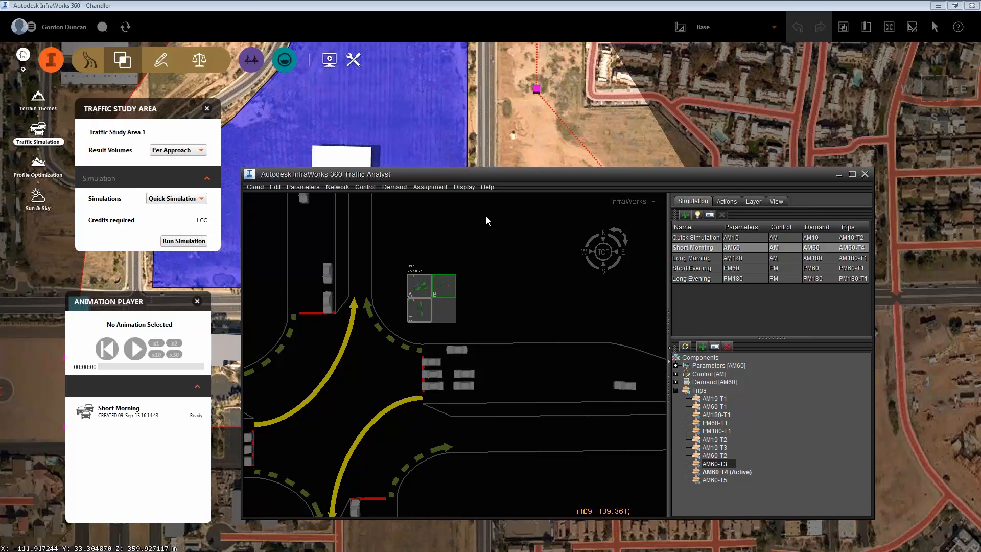
click(431, 302)
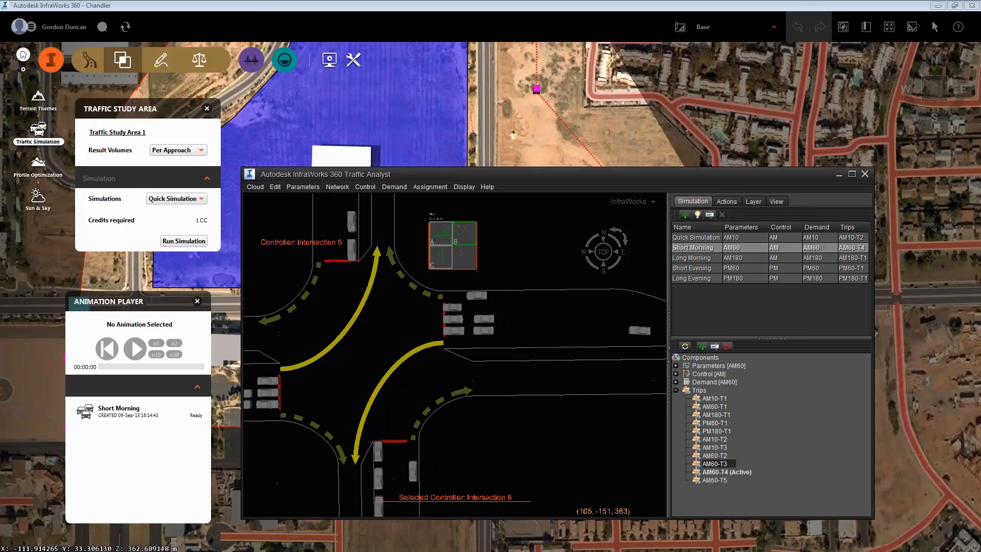
drag(22, 221, 501, 283)
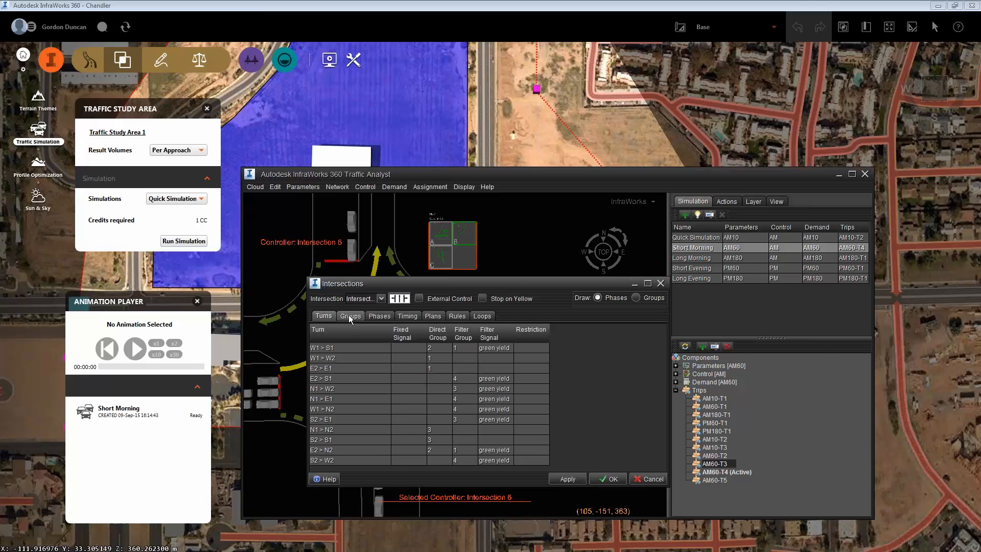
drag(408, 280, 565, 253)
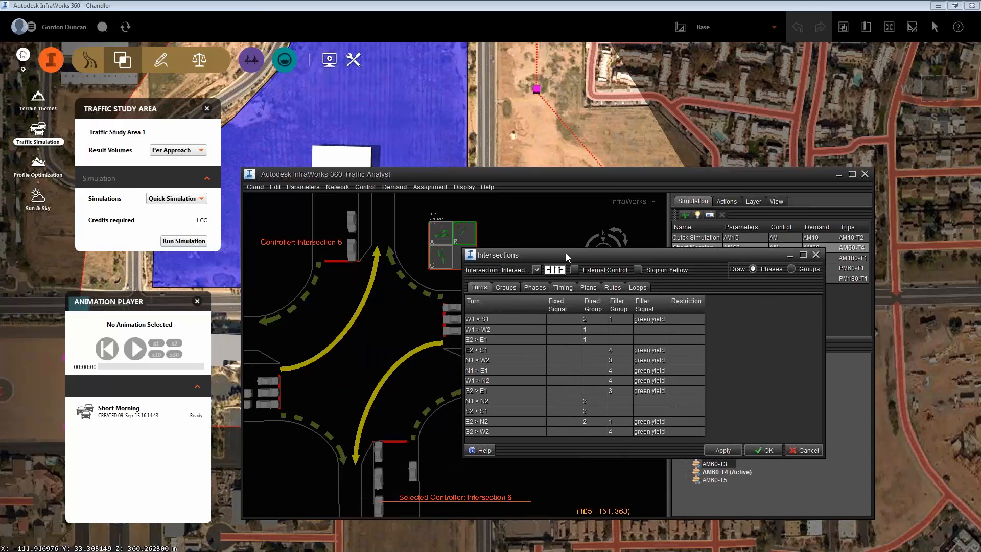
Step: Inspect the signal groups and phases of Intersection 6, highlighting the permitted turns of phases B and C
click(507, 286)
click(530, 288)
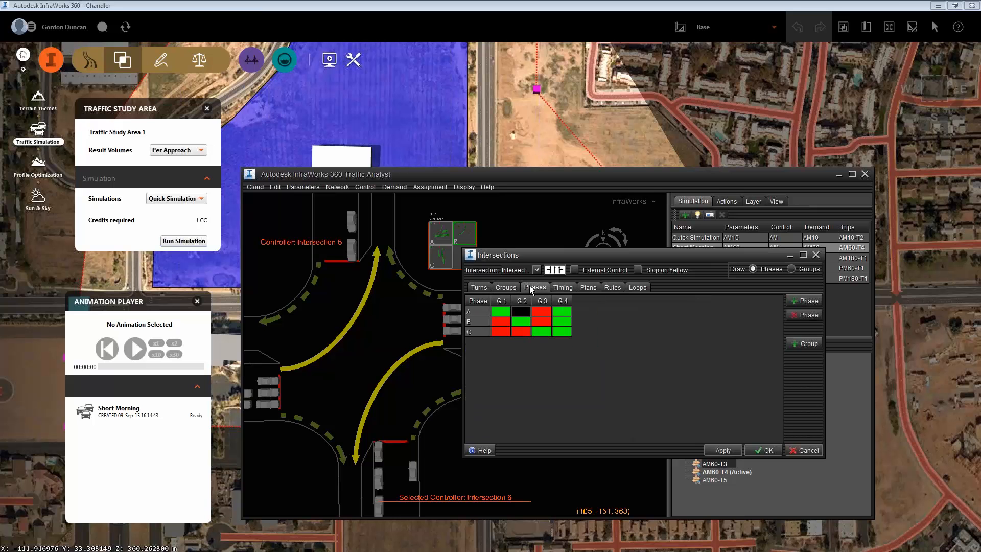
click(478, 321)
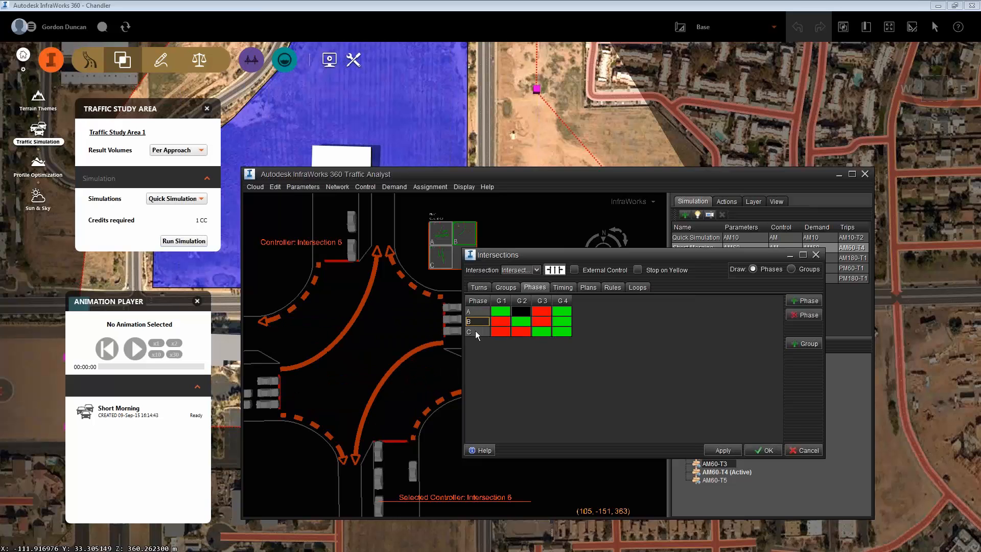
click(475, 332)
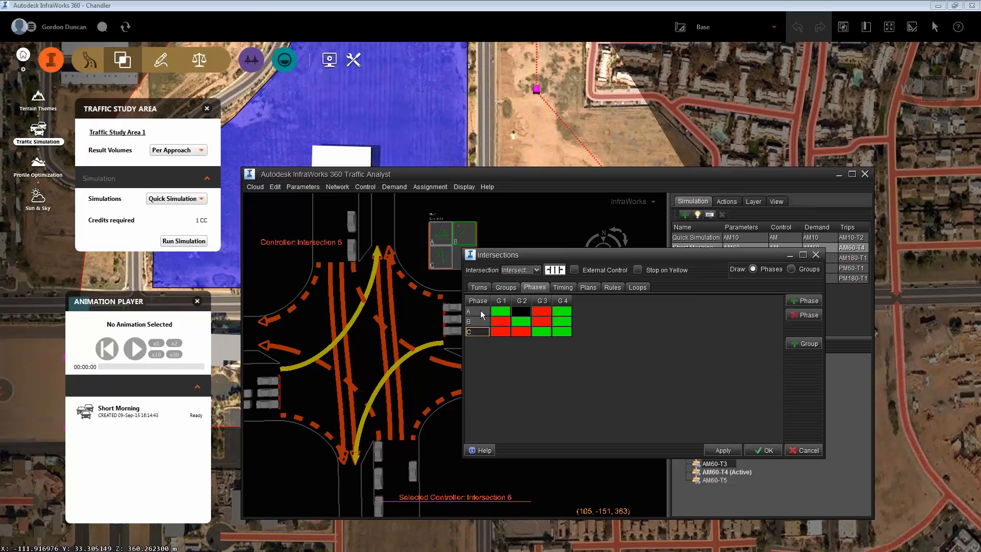
Step: Review Intersection 6's phase timings and Plan 1's cycle length, and move the dialog away from the intersection view
click(562, 287)
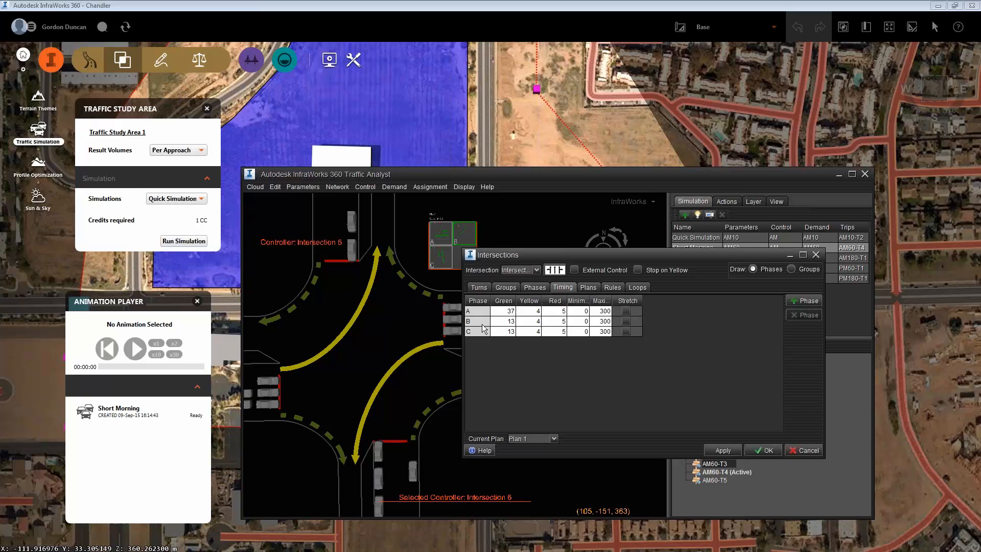
click(588, 289)
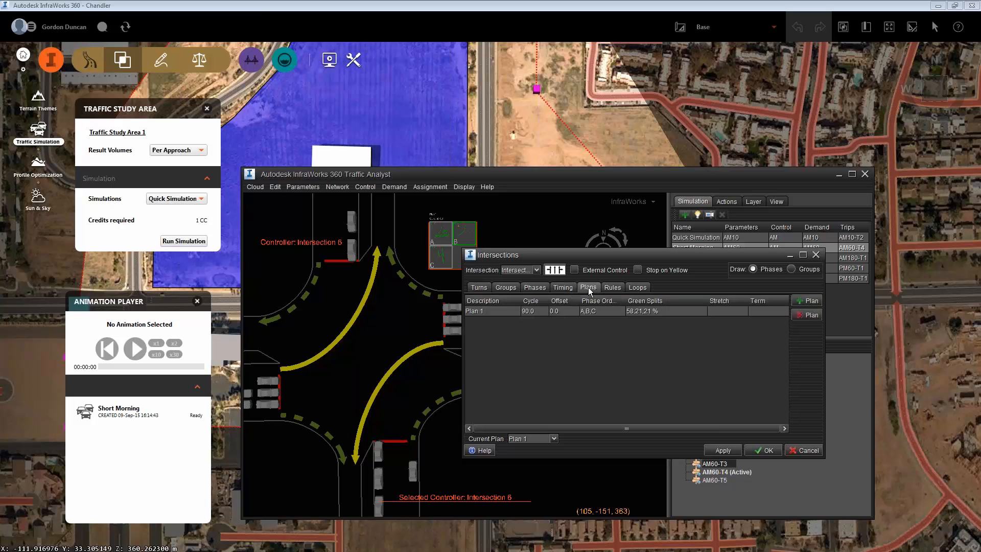
click(530, 311)
drag(538, 253, 608, 130)
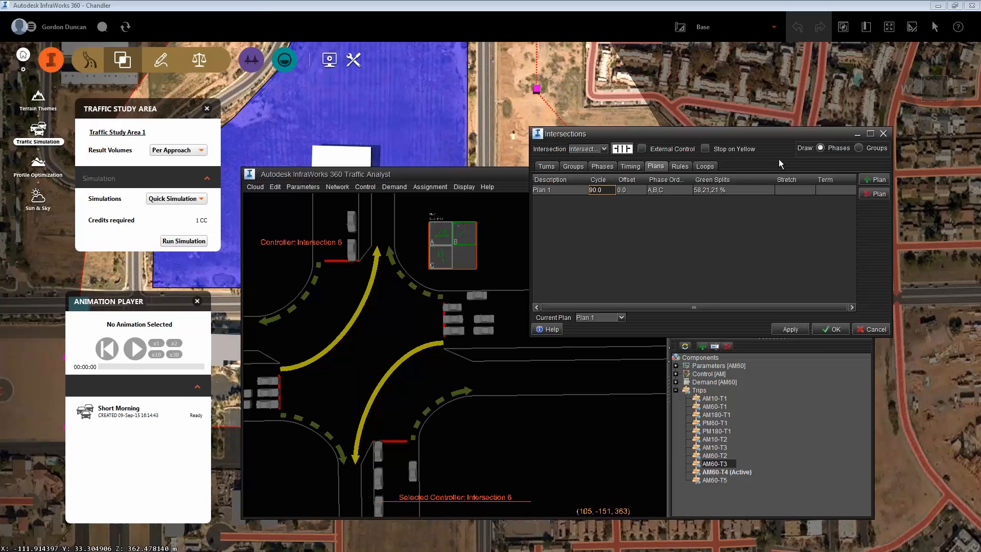
Step: Close the intersection signal settings, open the Demand Divisions for private vehicles, and widen the dialog to show all vehicle types
click(876, 330)
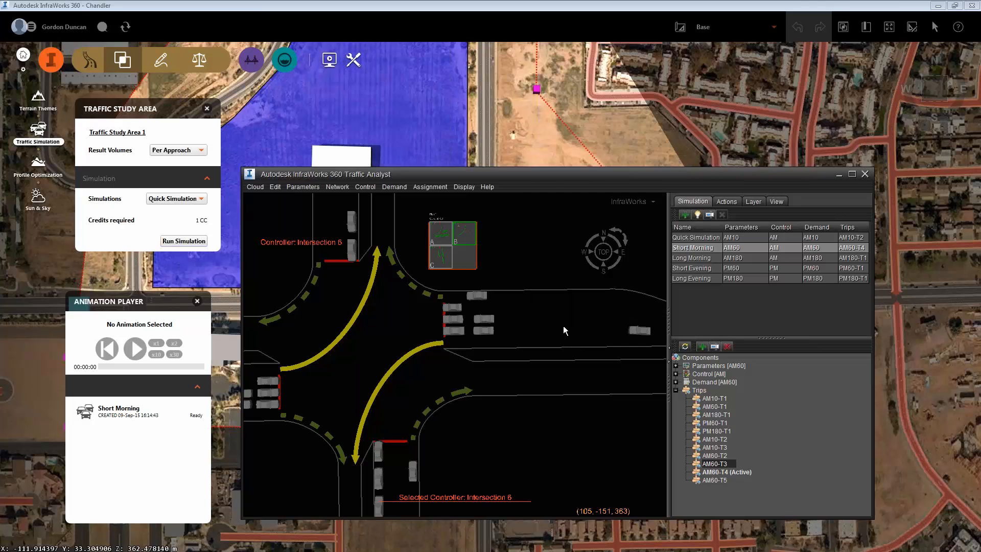
click(393, 188)
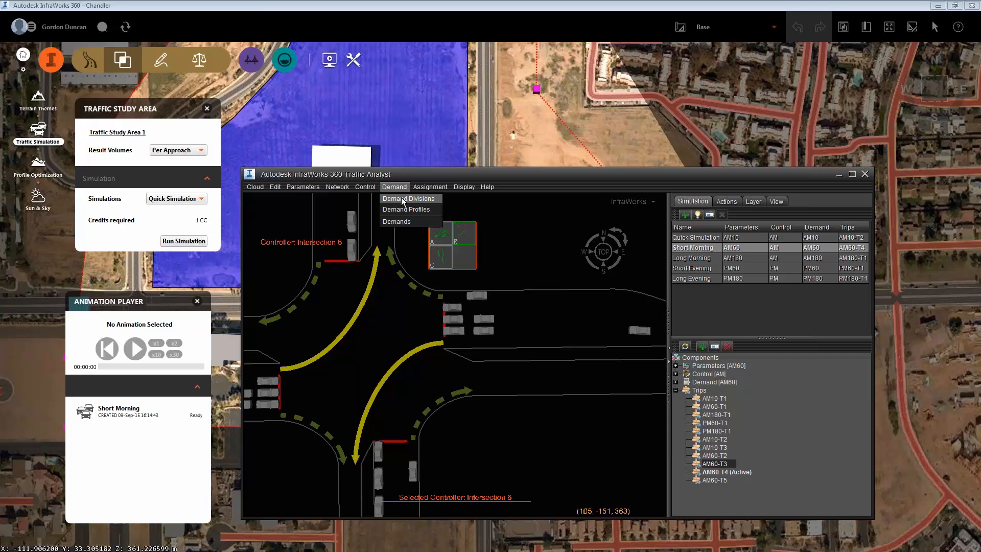
click(401, 199)
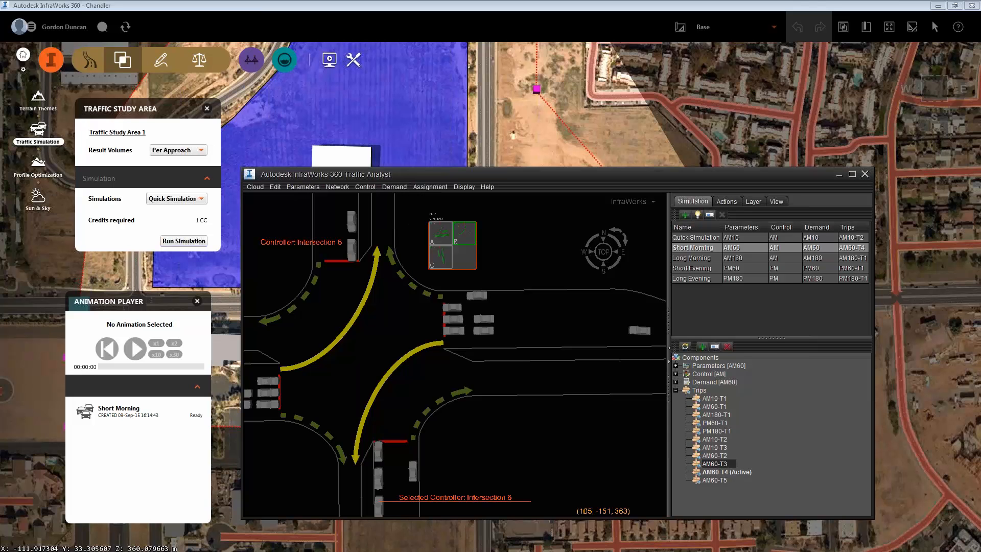
click(564, 336)
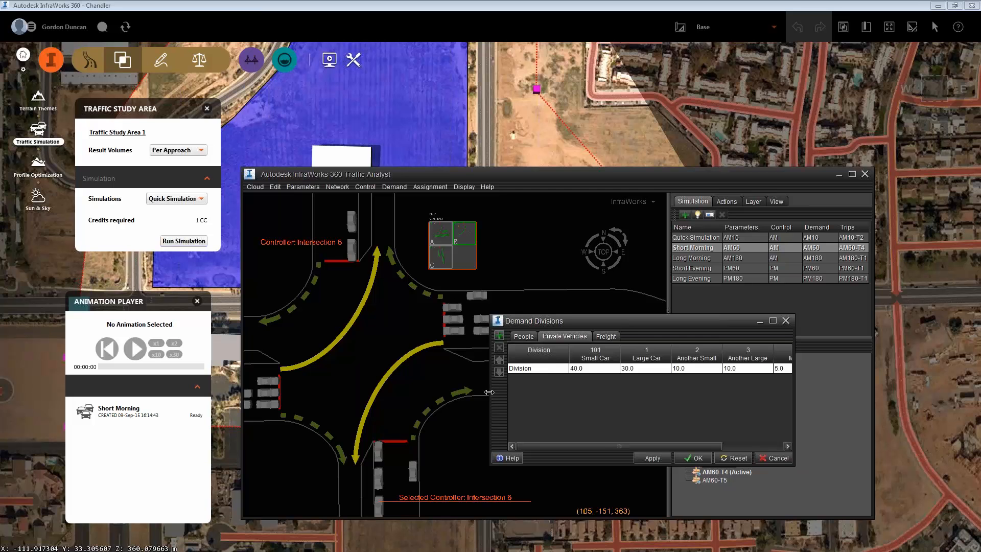
drag(491, 391, 325, 388)
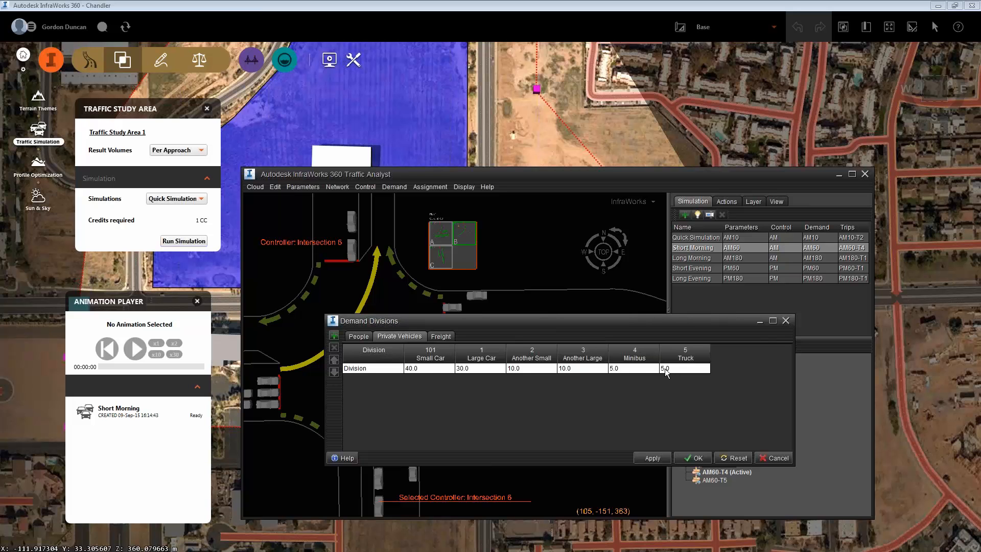
Step: Try to edit the Small Car share of the private vehicles division and dismiss the information notice
click(425, 369)
click(422, 369)
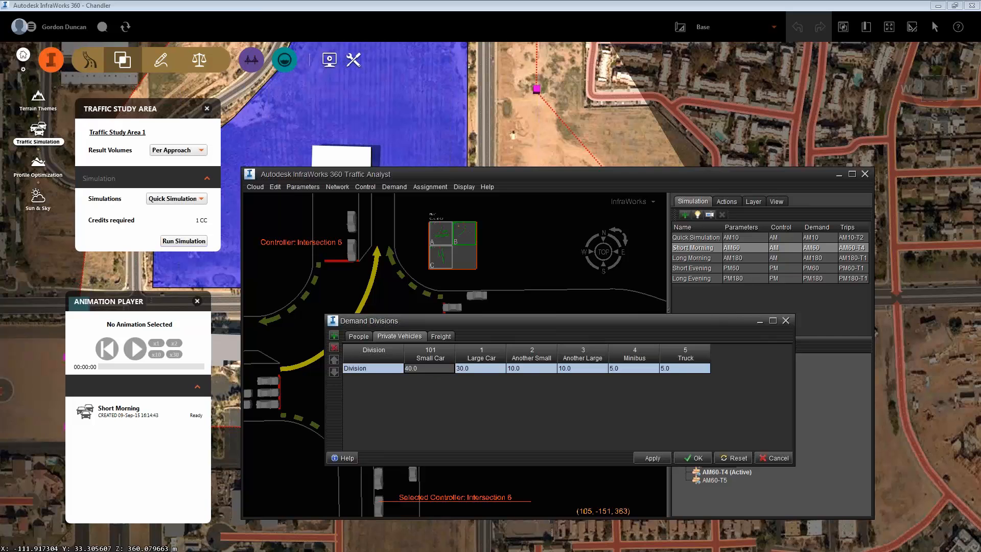
key(BackSpace)
click(639, 370)
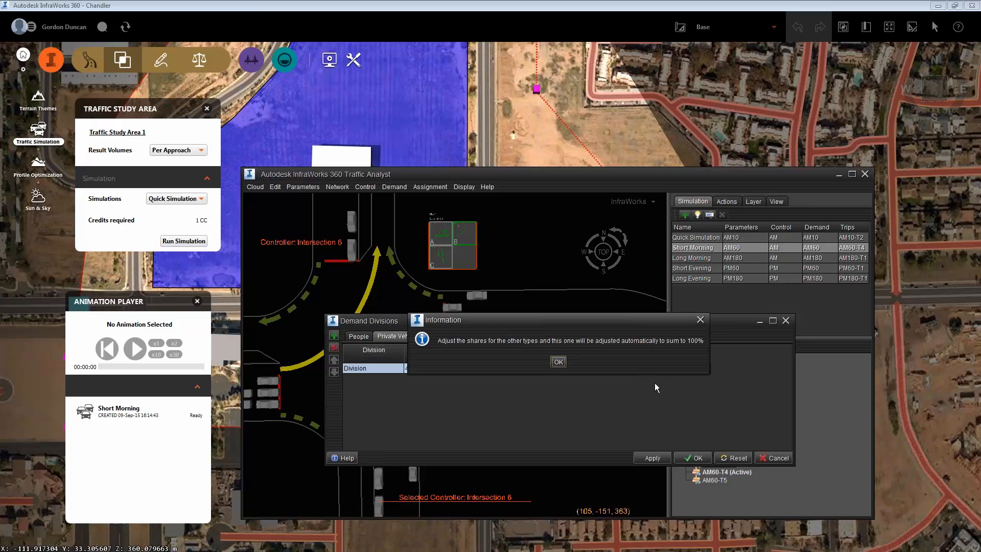
click(558, 362)
Step: Set the Truck share of the private vehicles division to 10 percent
click(673, 368)
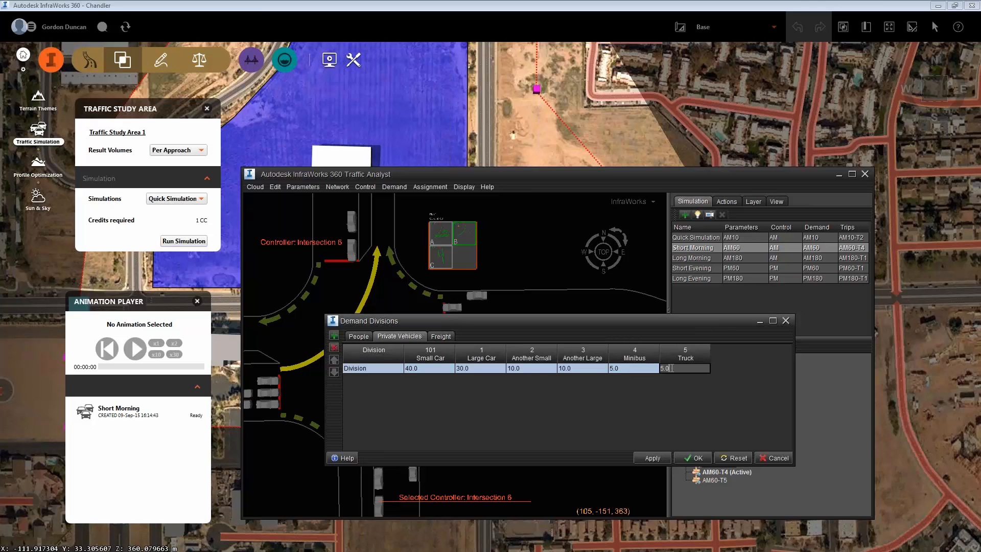
key(BackSpace)
key(BackSpace)
key(BackSpace)
text(10)
key(Return)
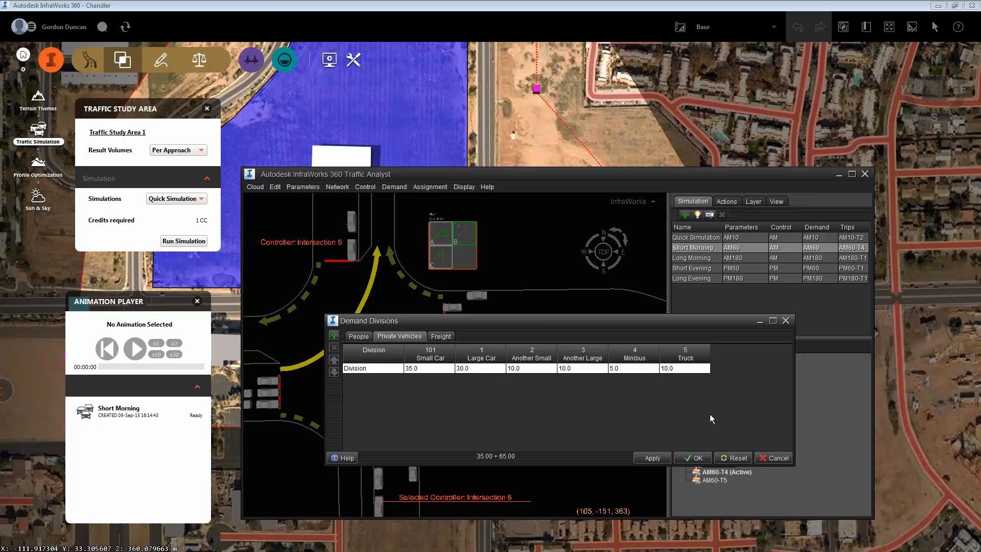
Step: Open the Vehicle Types parameters, enlarge the dialog, review the vehicle descriptions and sizes, and close it
click(306, 186)
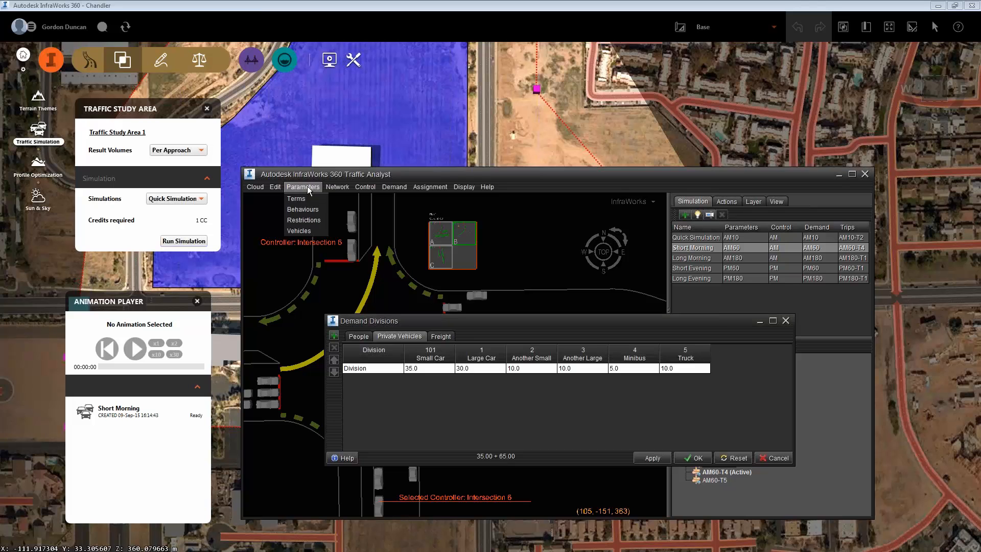
click(308, 230)
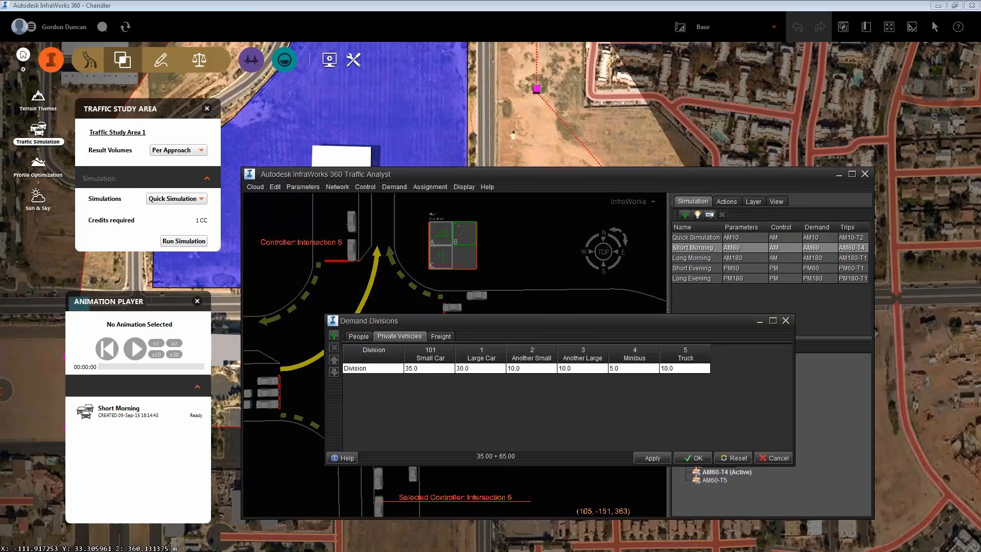
drag(114, 369, 274, 314)
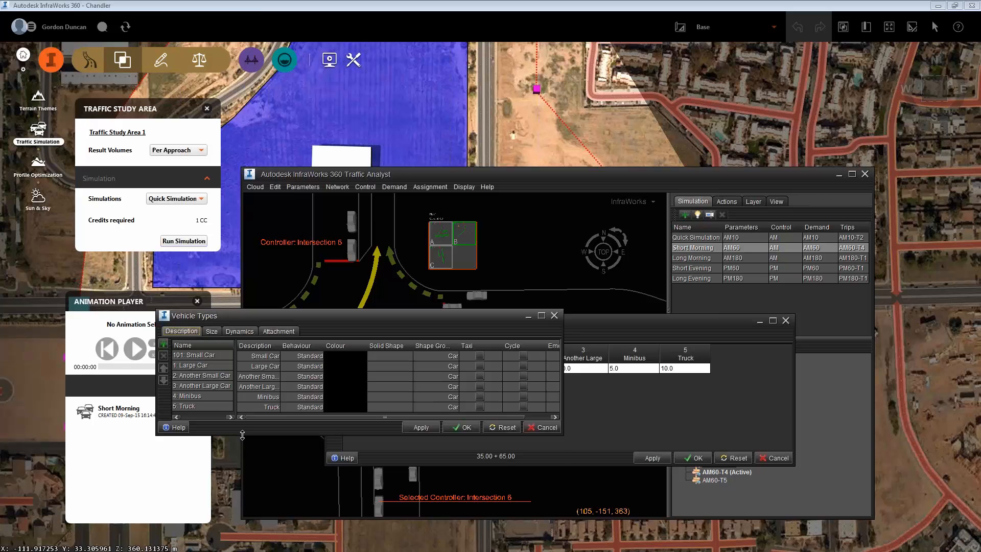
drag(243, 434, 243, 469)
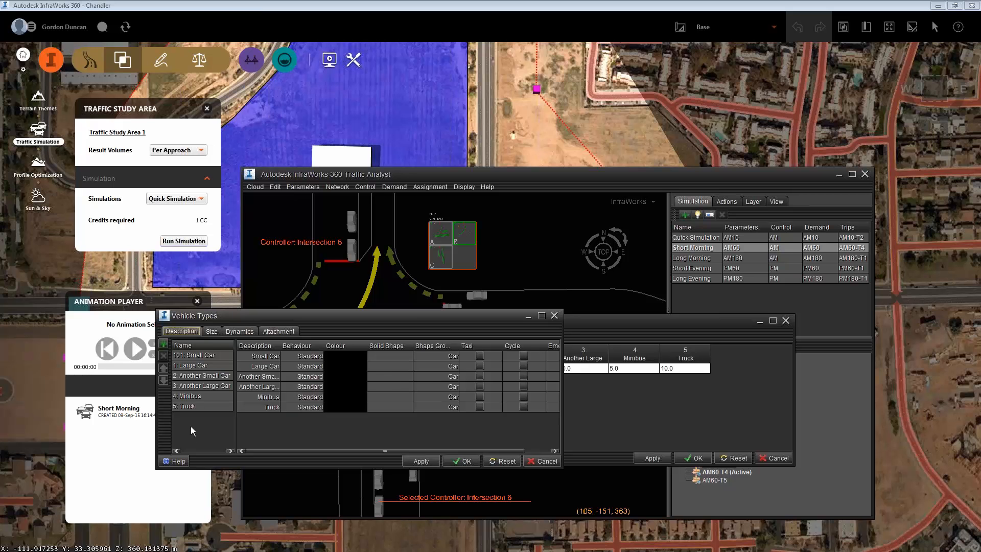
click(212, 331)
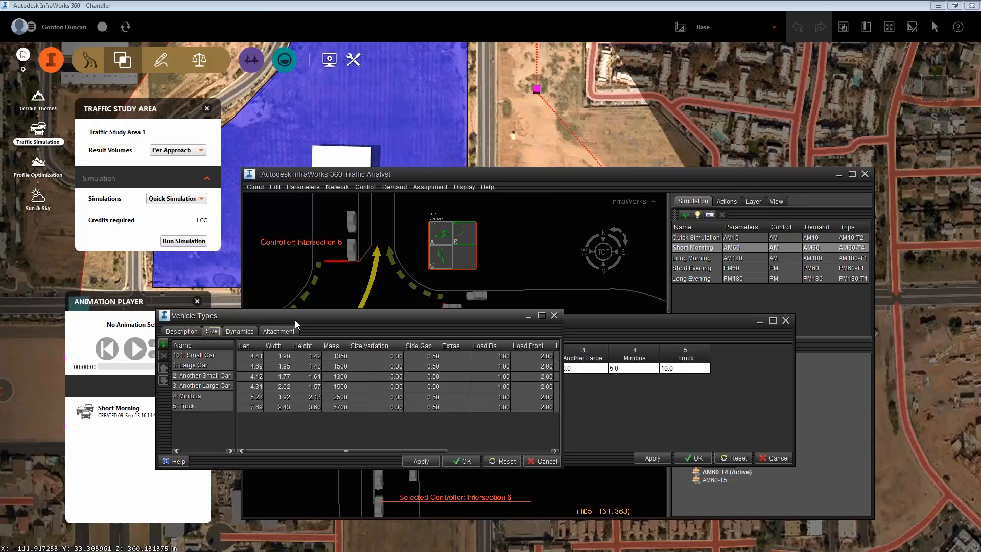
drag(293, 317, 247, 156)
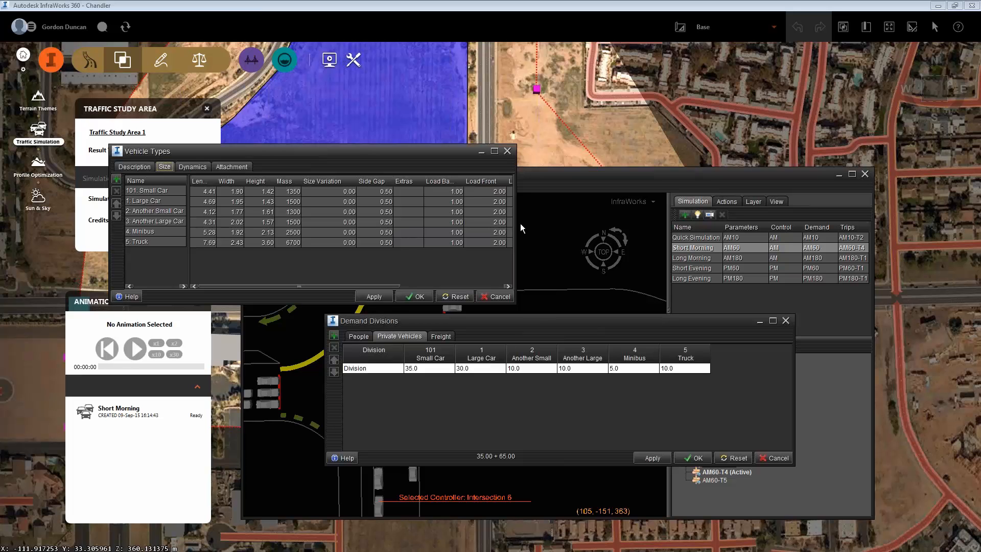
click(507, 151)
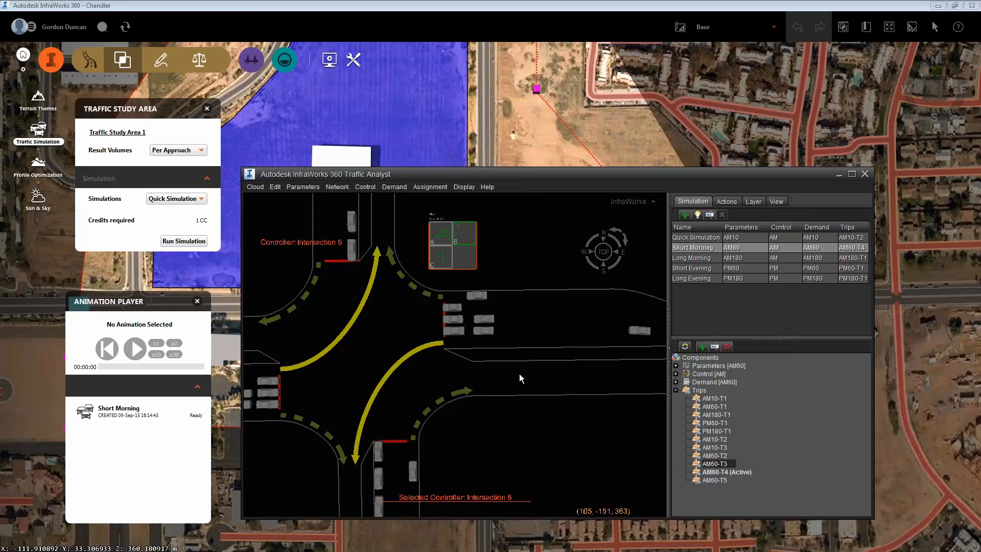
Step: Open the AM60 demand matrices in the Demand Editor, view the new matrix options, and cancel without adding one
scroll(519, 373, down, 5)
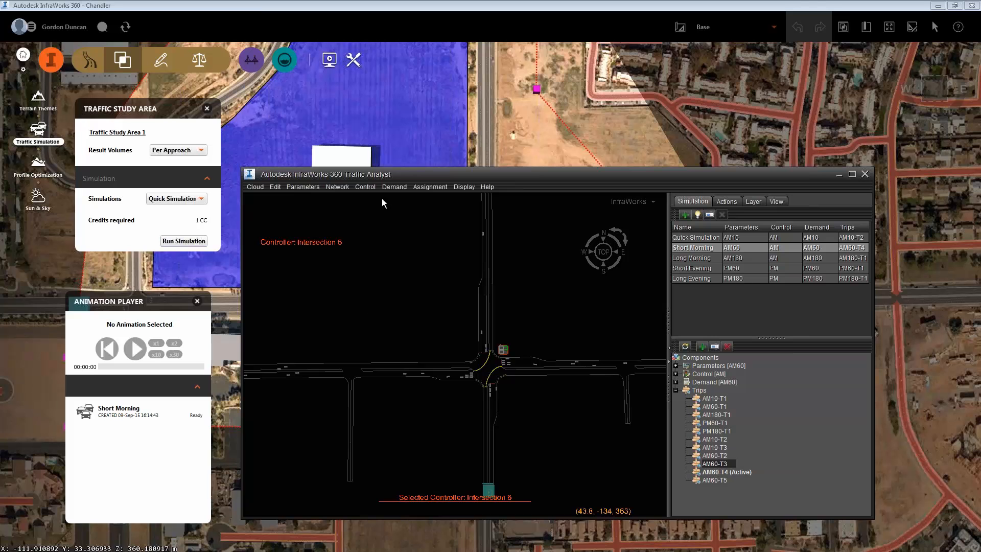
click(392, 187)
click(393, 221)
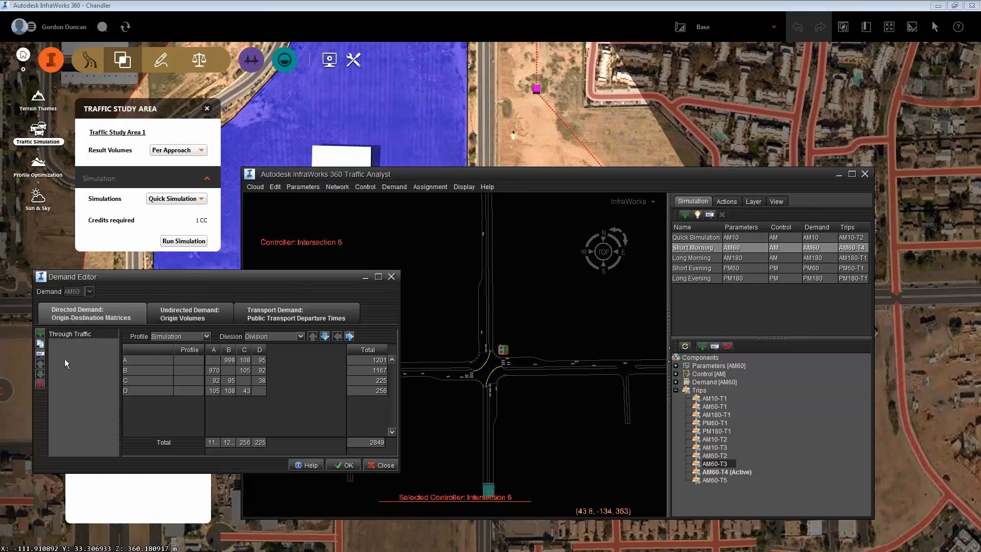
click(40, 333)
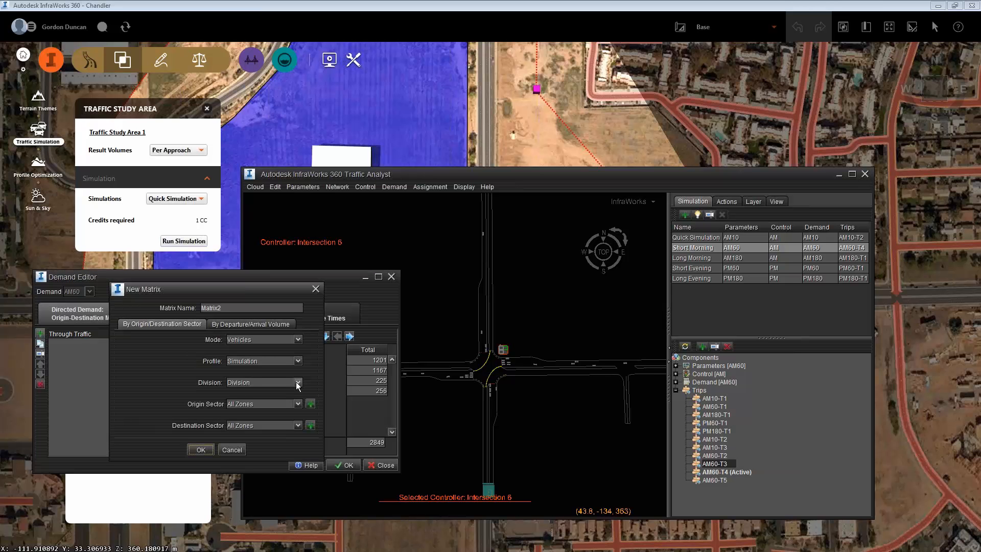
click(238, 450)
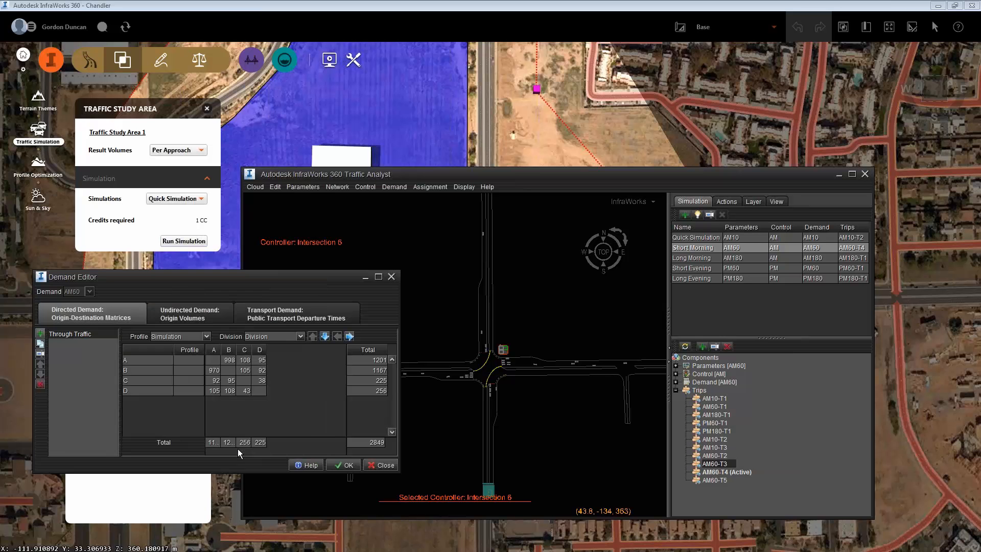
Step: Add a second private vehicles division in Demand Divisions and name it Trucks
click(397, 187)
click(400, 198)
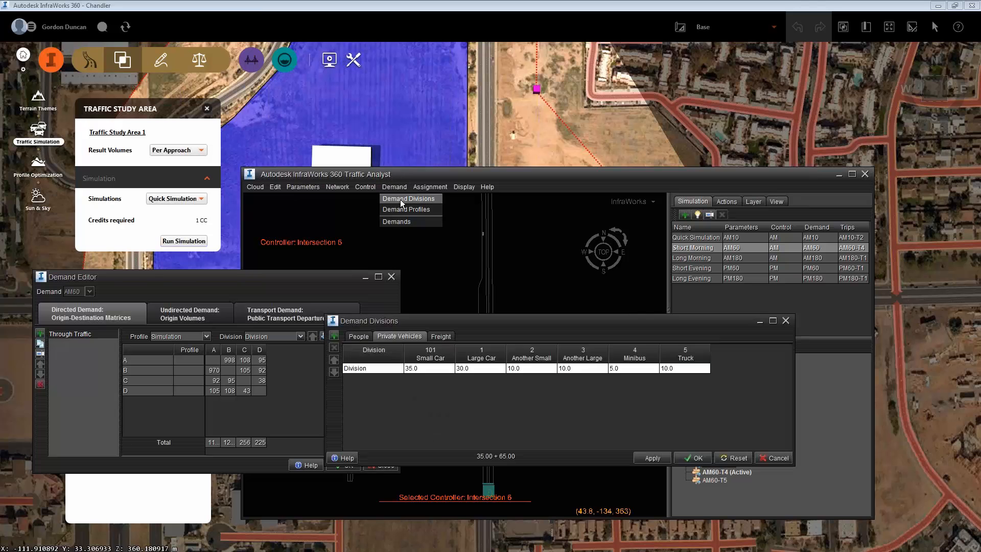
click(335, 335)
double_click(359, 379)
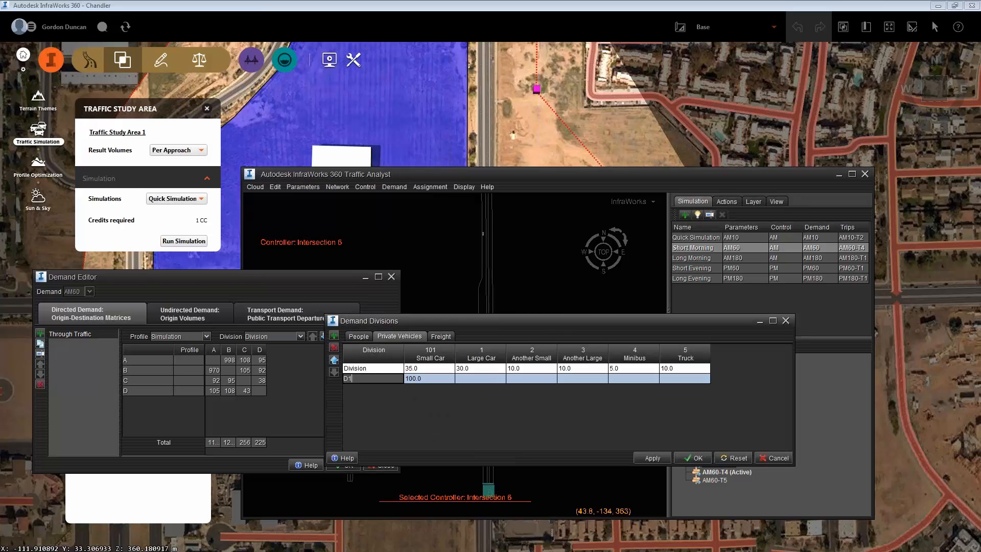
key(BackSpace)
text(Trucks)
key(Return)
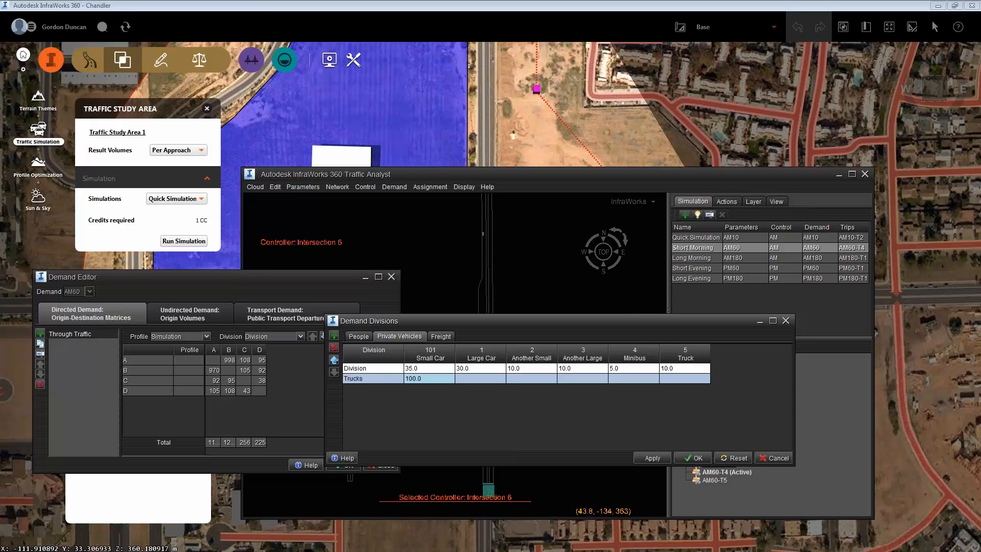
Step: Assign 100 percent of the Trucks division to the Truck vehicle type and apply the division settings
click(687, 380)
key(Return)
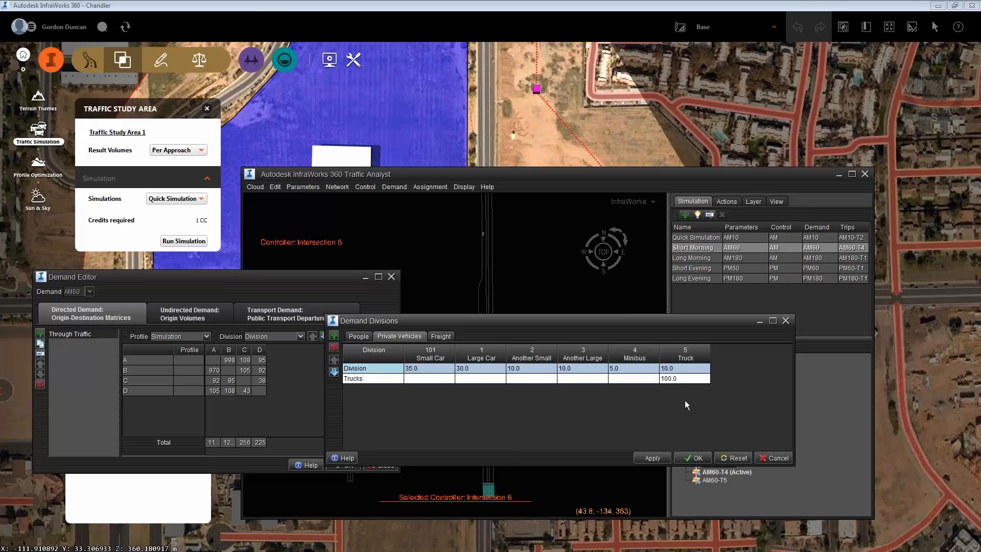
click(663, 458)
click(692, 457)
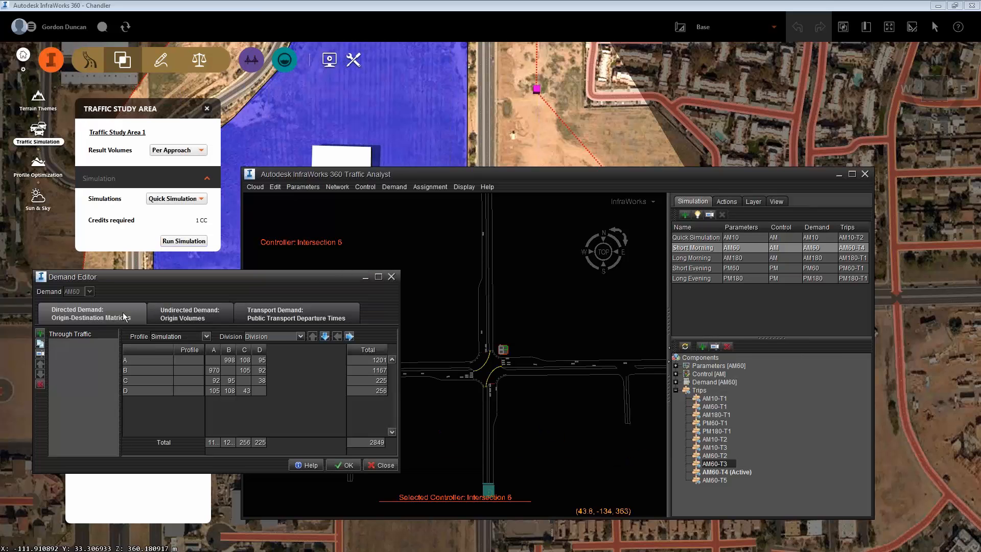
Step: Start a new directed demand matrix, try its division choice, cancel the matrix, and close the Demand Editor
click(40, 332)
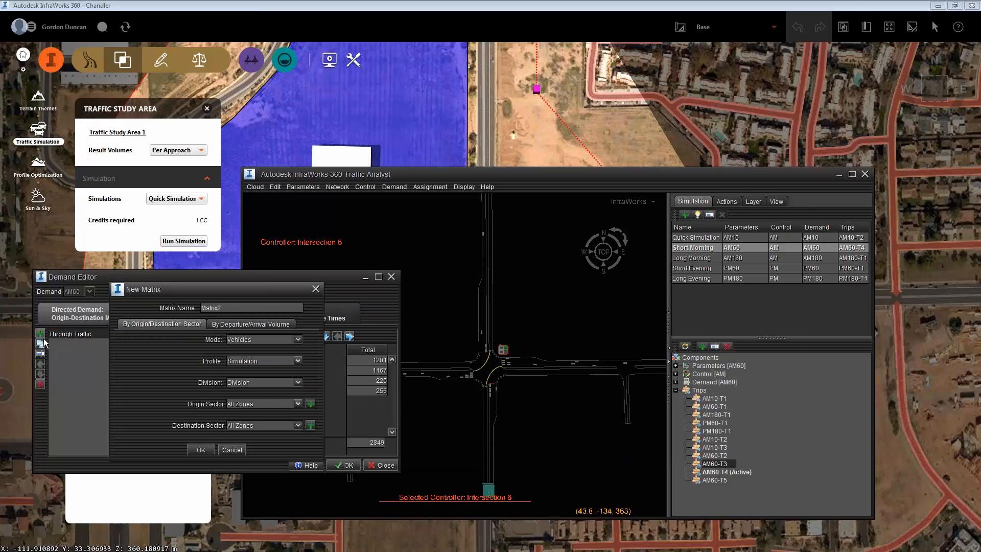
click(251, 381)
click(252, 396)
click(226, 448)
click(342, 464)
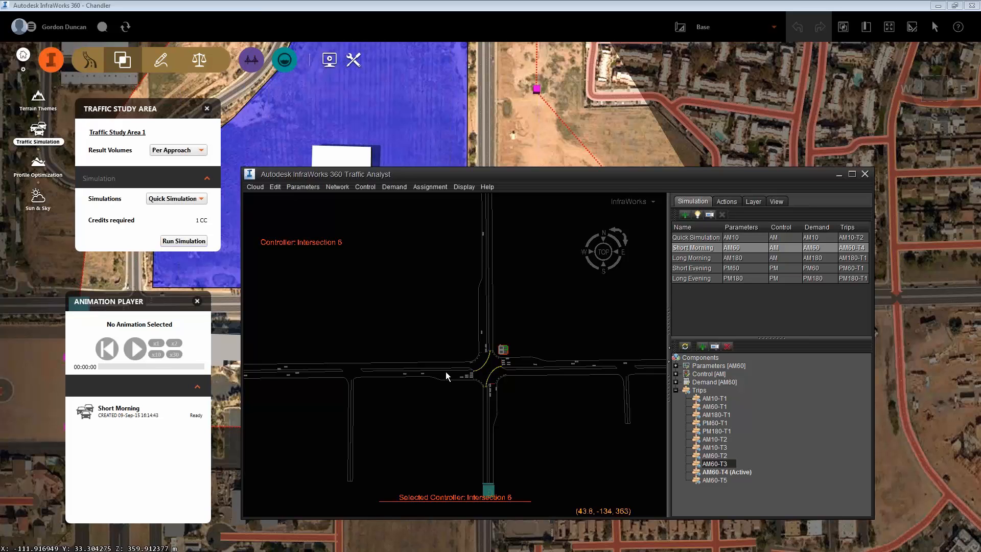
Step: Switch the active layer aspect to Roads to show lane details on the approach west of Intersection 6
scroll(445, 399, up, 6)
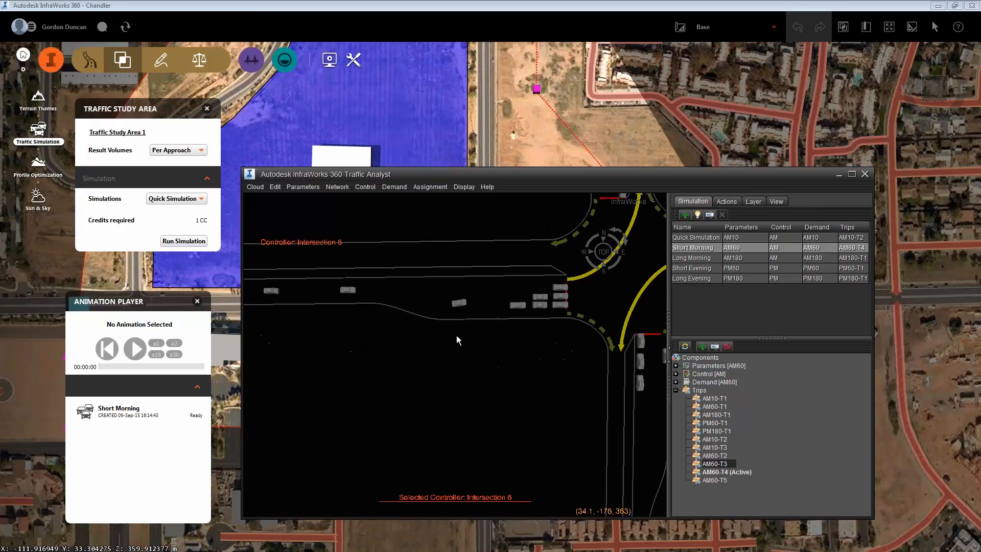
drag(457, 339, 451, 381)
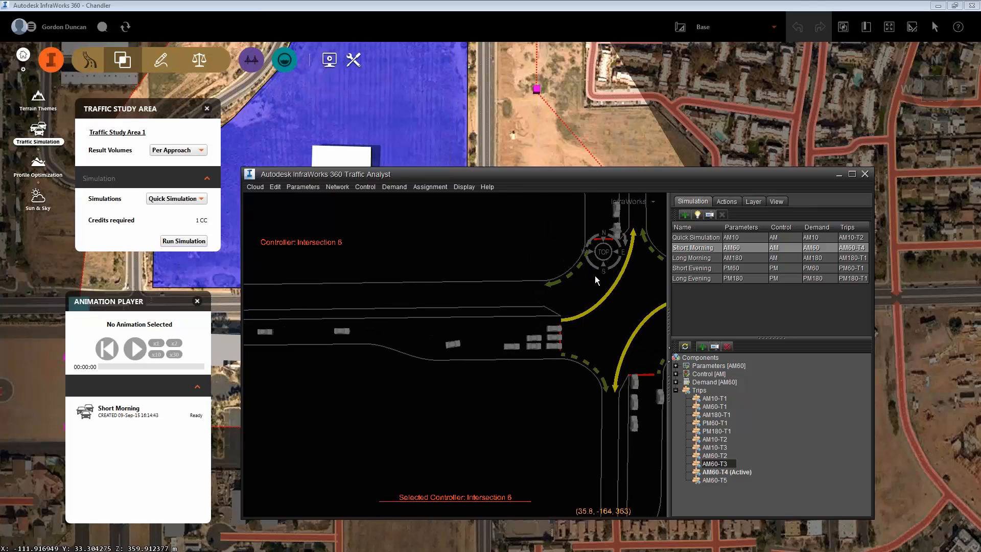
click(753, 202)
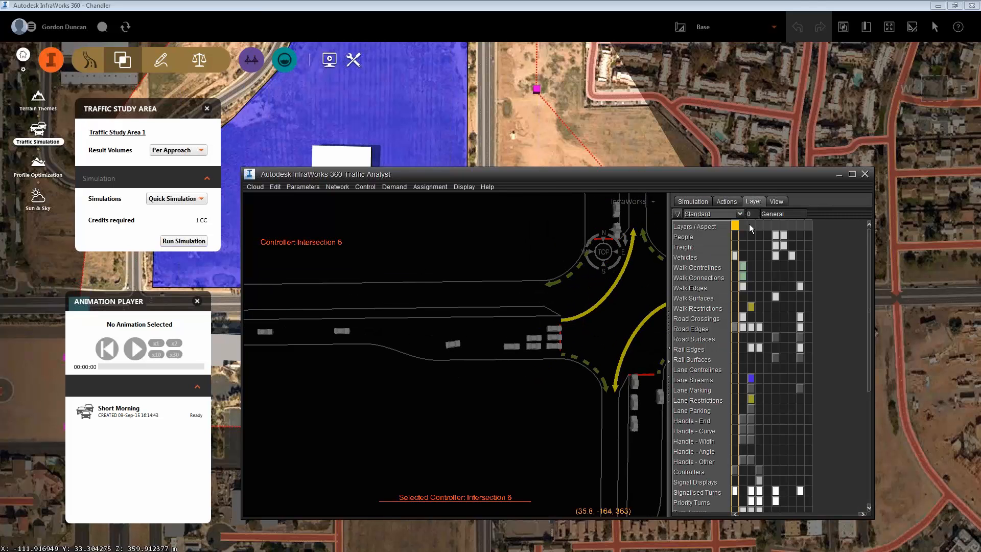
click(750, 225)
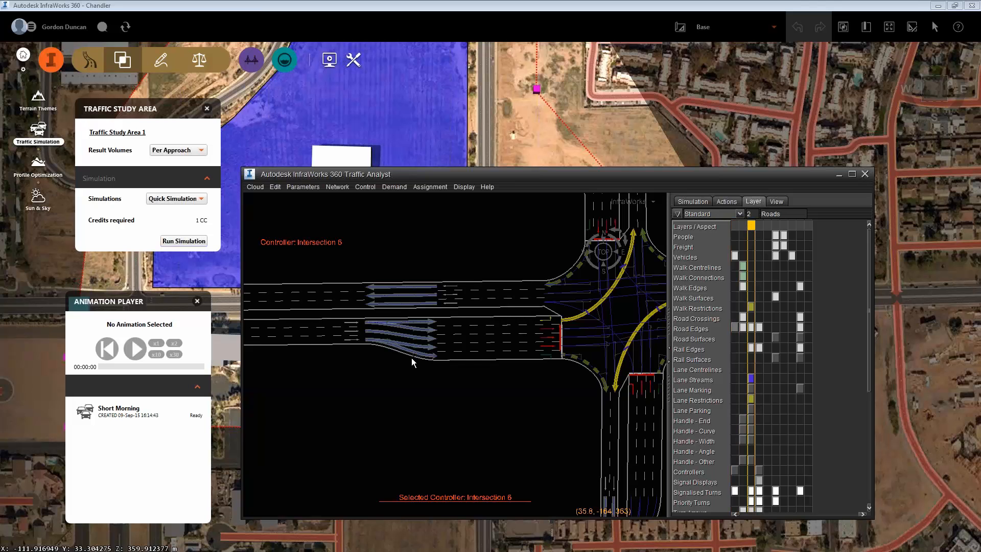
Step: Examine the lane connections on the western approach and select the middle W Chandler Blvd lane heading toward the intersection
scroll(403, 356, up, 2)
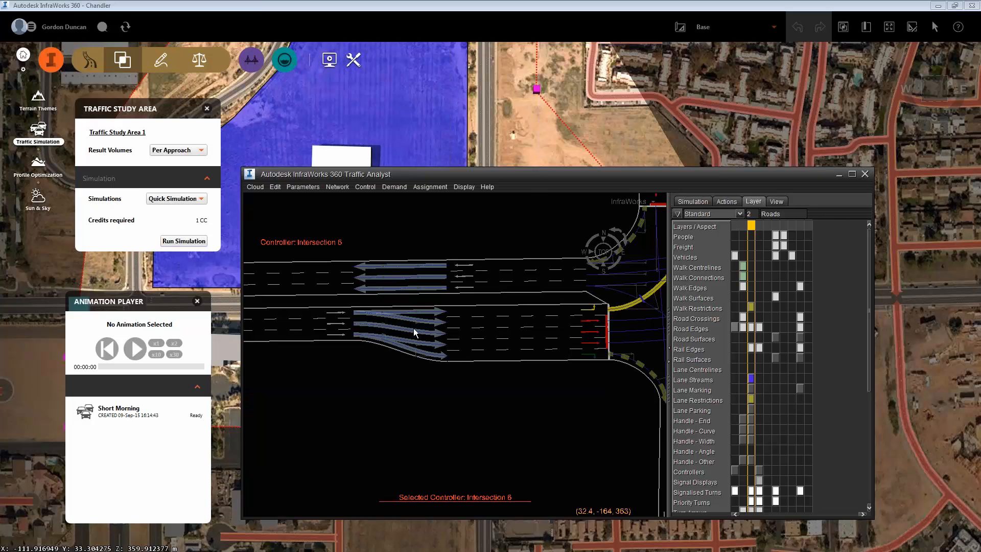
scroll(413, 328, up, 2)
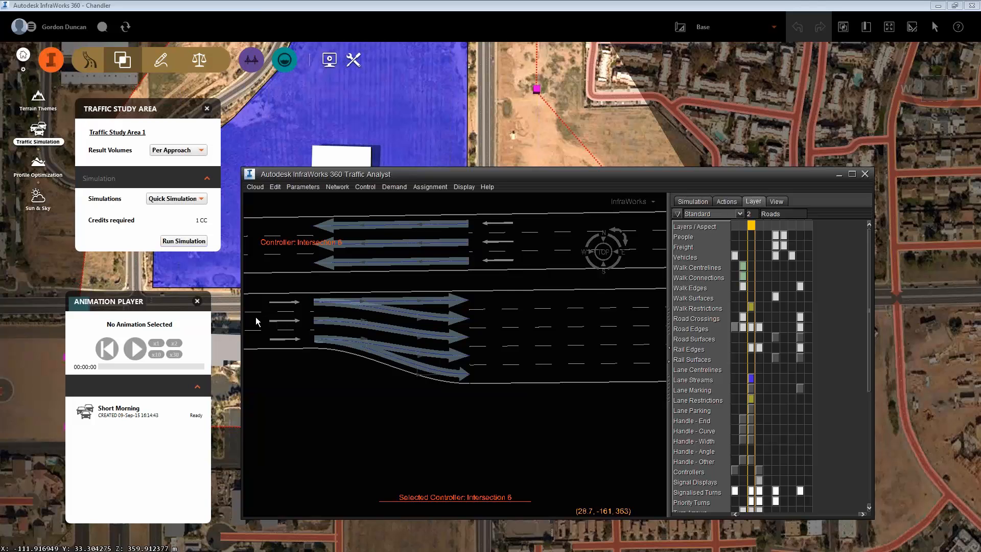
scroll(271, 339, down, 3)
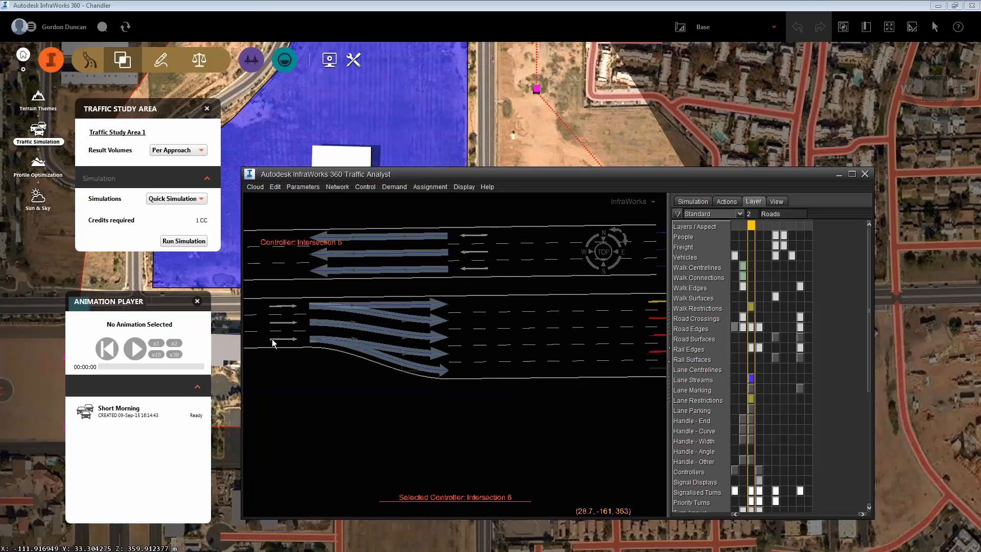
middle_drag(272, 363, 364, 394)
click(361, 359)
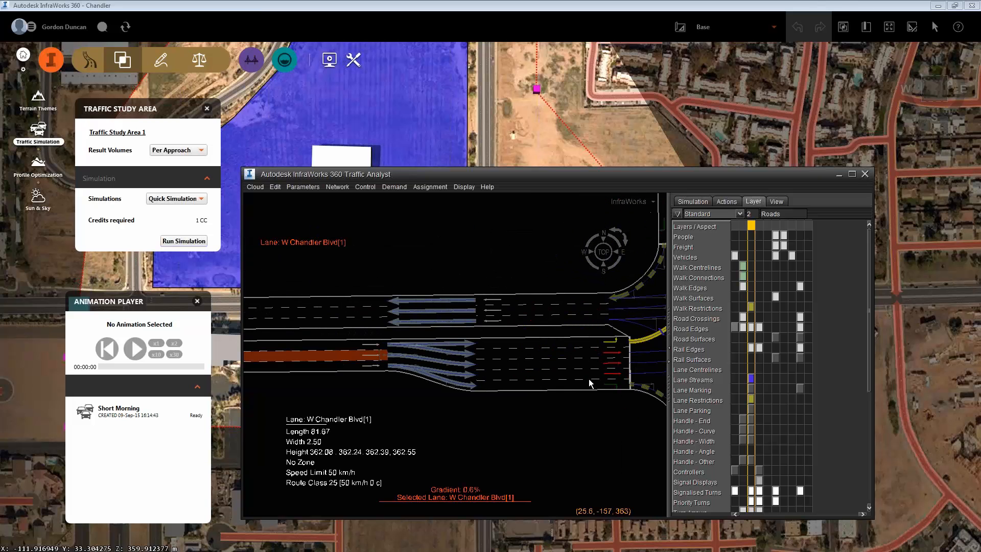
Step: Add a new stream linking the middle W Chandler Blvd lane to the second lane of the widened section before the intersection
ctrl+click(494, 353)
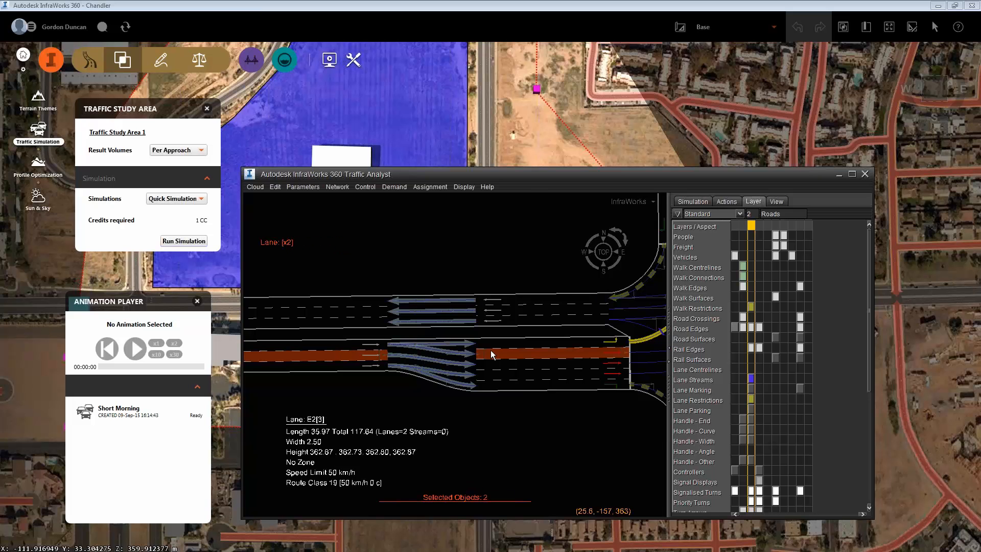
right_click(418, 282)
mouse_move(431, 319)
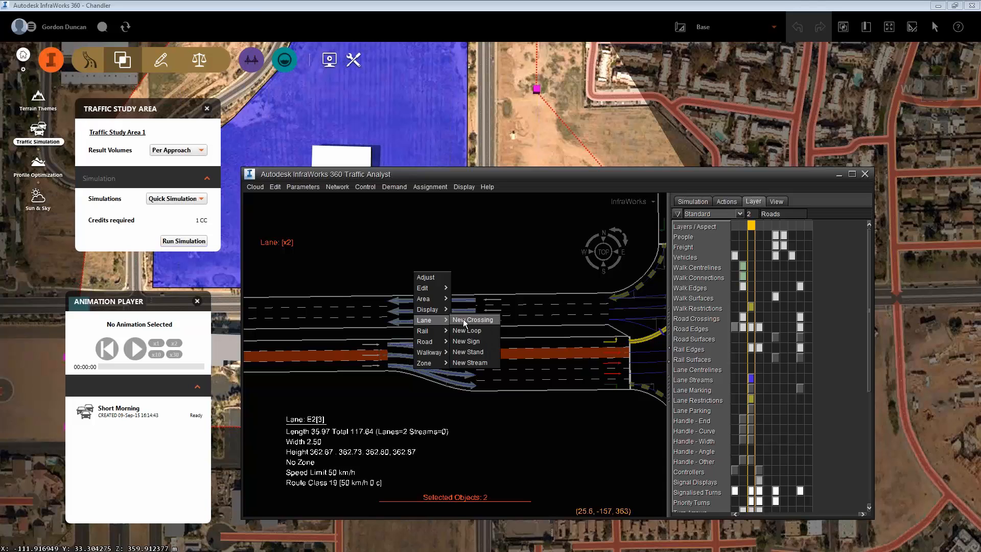
click(467, 352)
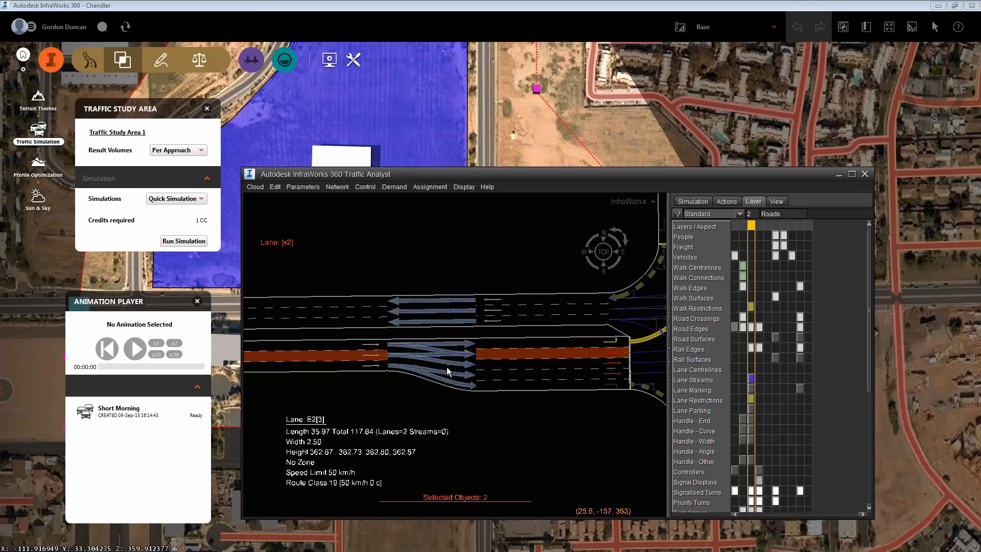
Step: Examine the new lane connection where the western approach widens, selecting its turn, stream and control point
scroll(447, 367, up, 3)
scroll(446, 367, up, 1)
click(410, 336)
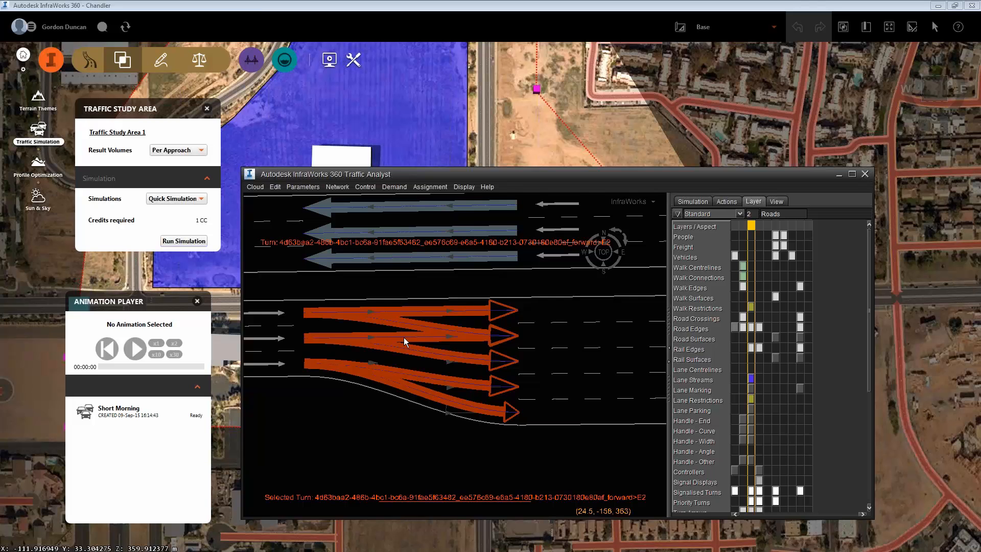
scroll(404, 337, up, 1)
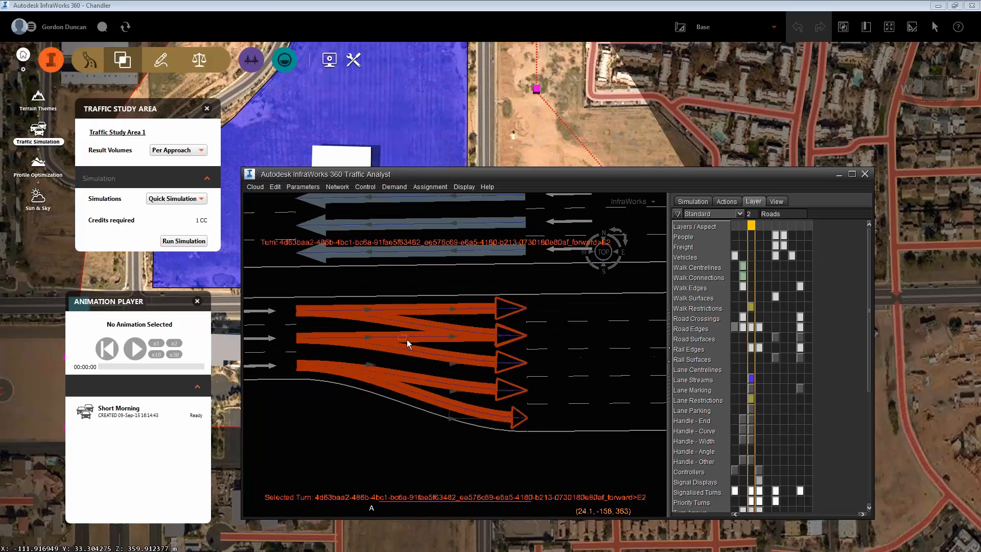
click(407, 339)
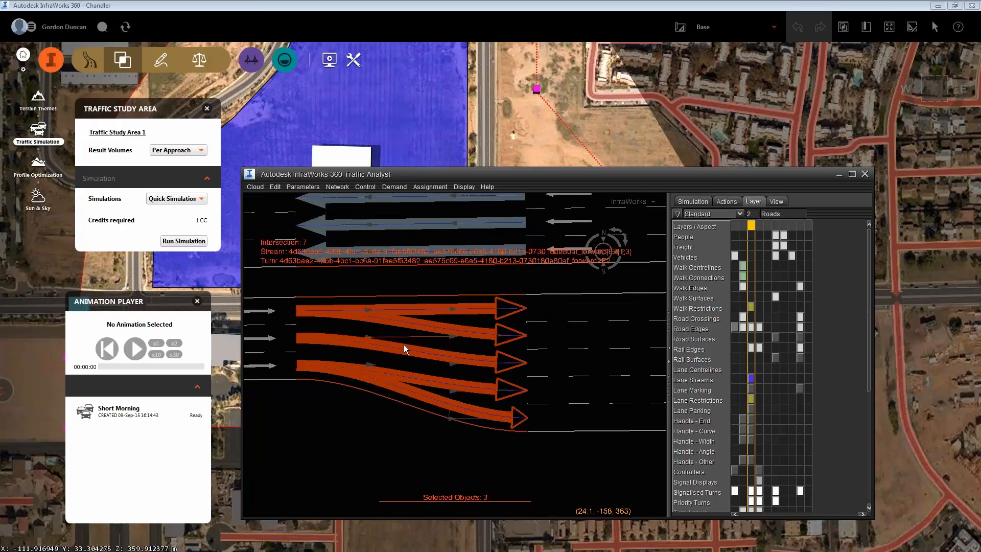
click(350, 427)
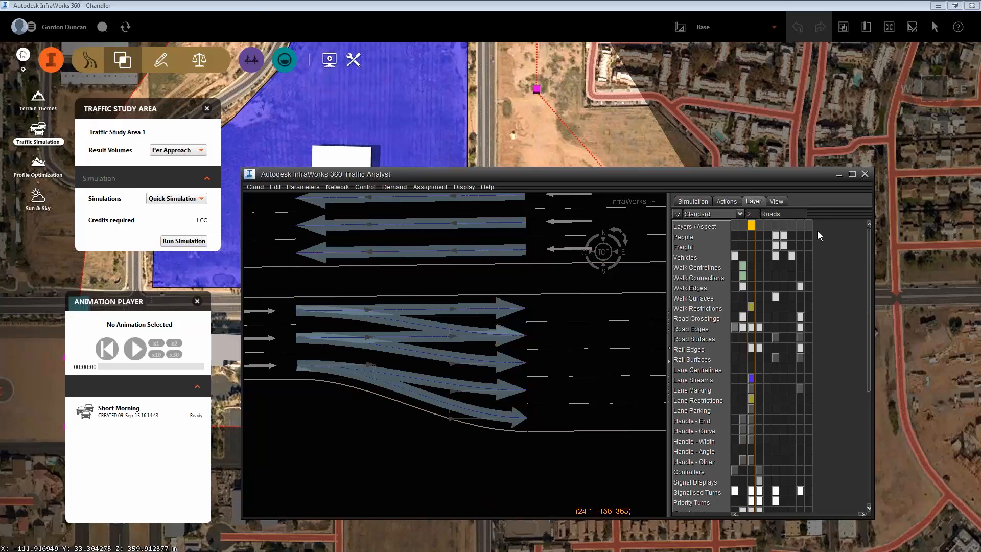
click(450, 338)
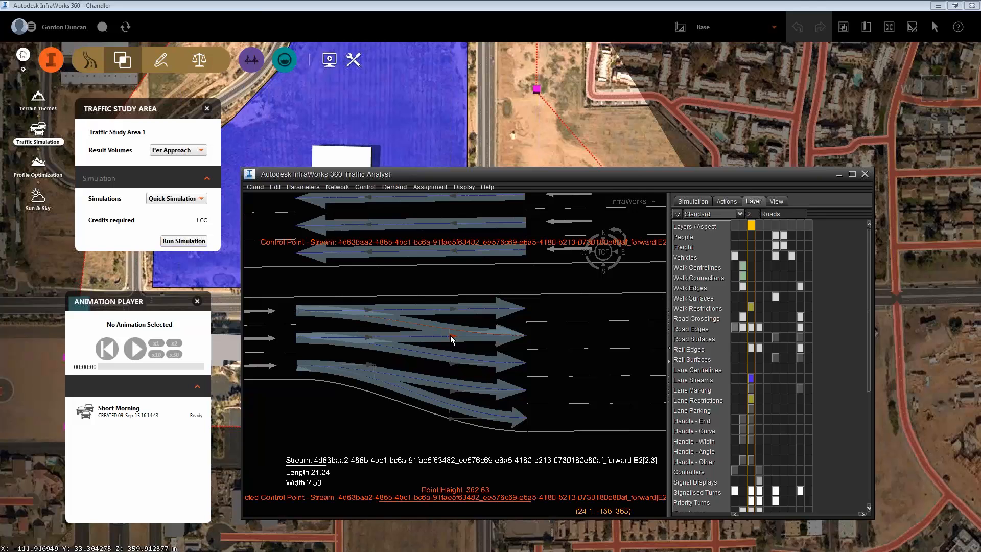
scroll(412, 337, up, 2)
click(412, 337)
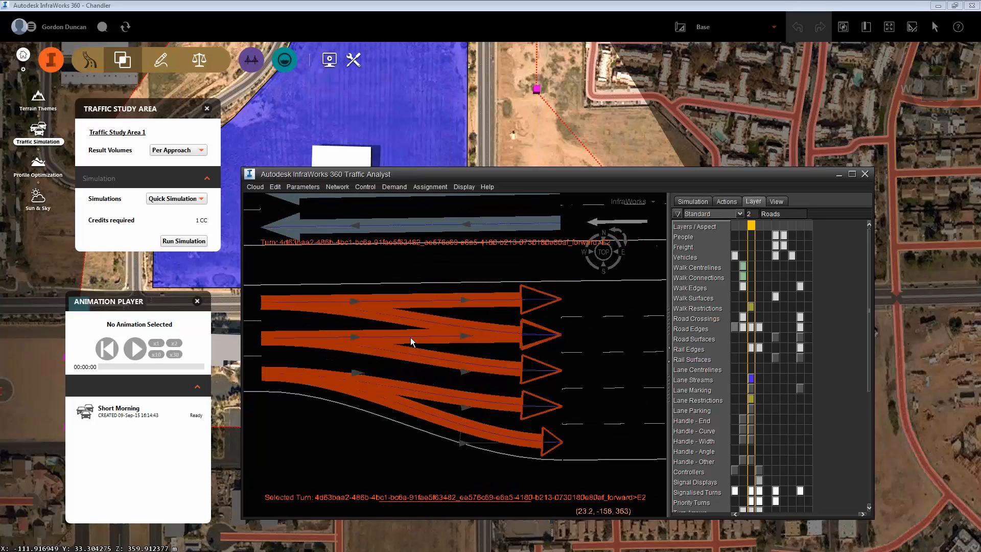
scroll(352, 339, down, 2)
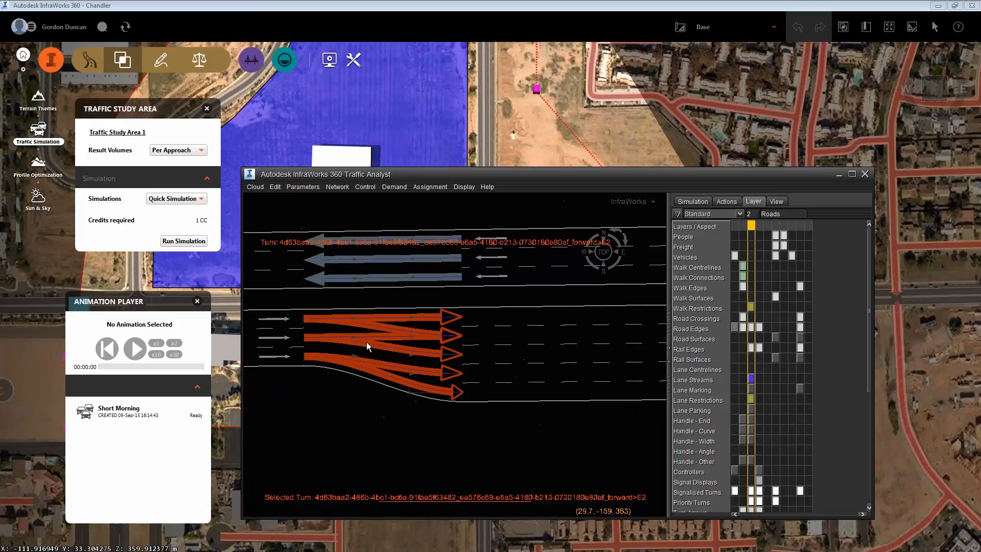
Step: Remove the added stream between the middle W Chandler Blvd lane and the second lane of the widened section
click(292, 339)
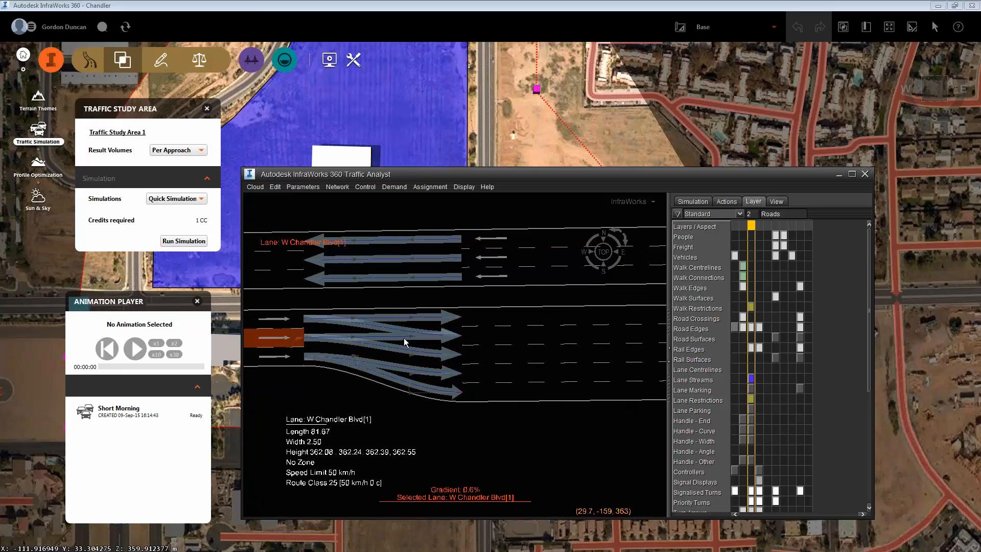
ctrl+click(485, 340)
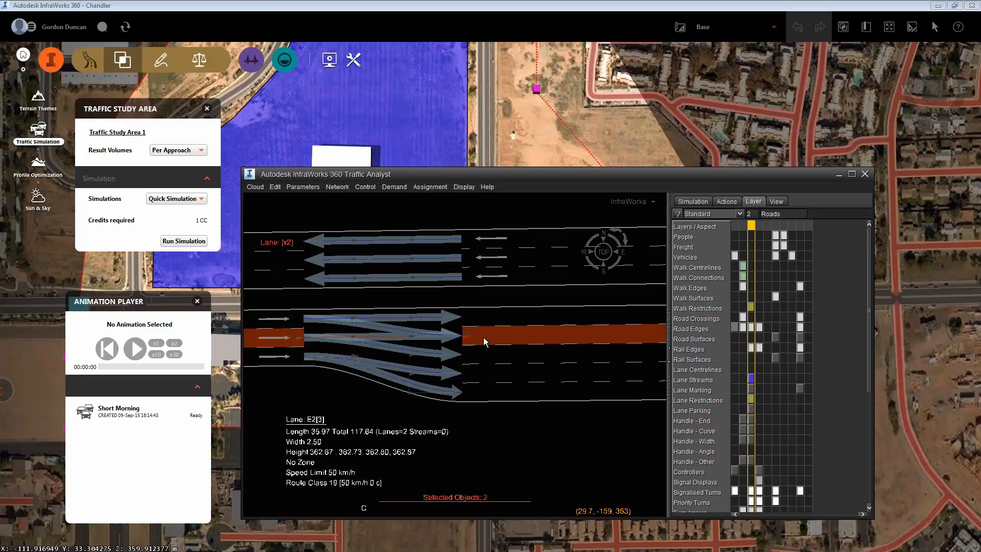
right_click(484, 339)
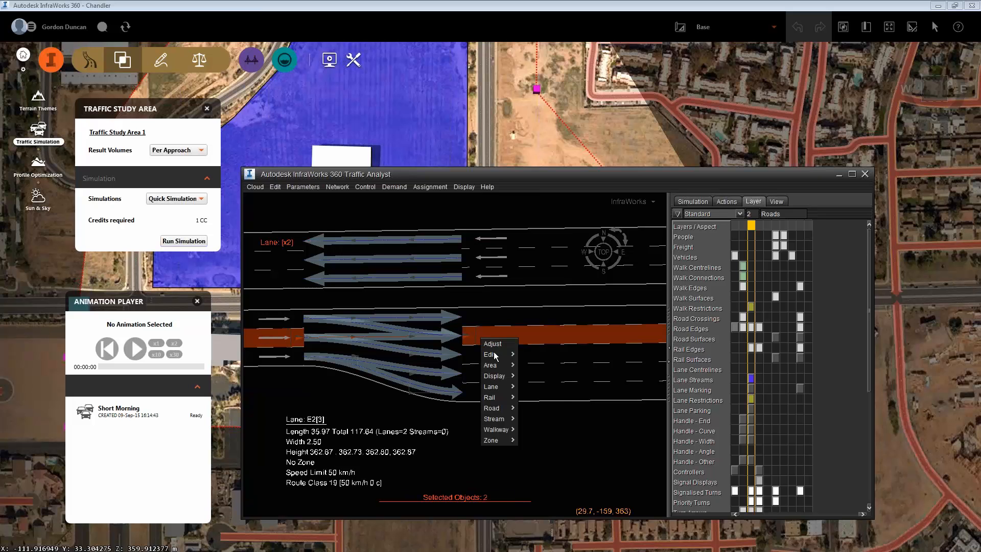
mouse_move(499, 387)
mouse_move(503, 419)
click(525, 418)
Step: Close Traffic Analyst and set the traffic study area's simulation to Short Morning
scroll(460, 449, down, 4)
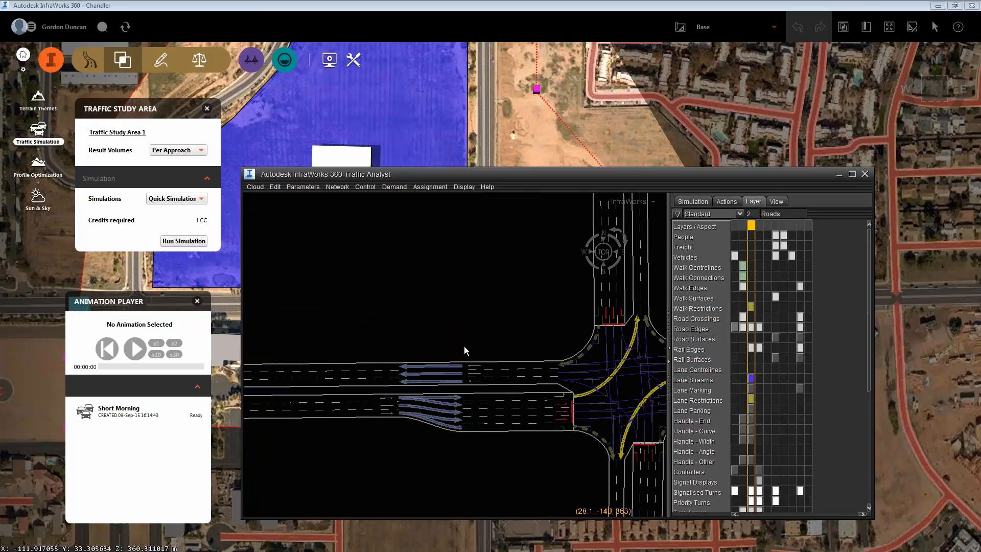
middle_drag(473, 329, 417, 275)
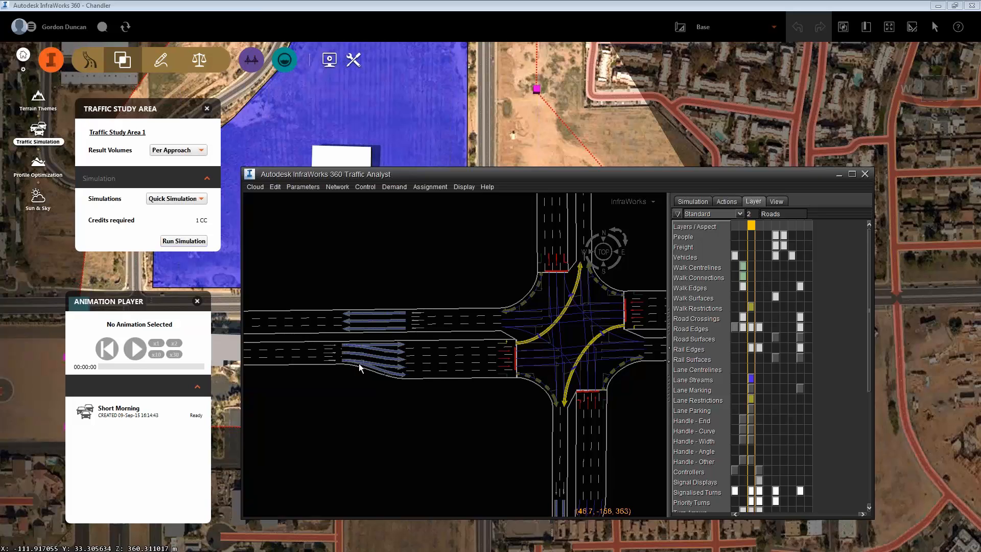
click(864, 174)
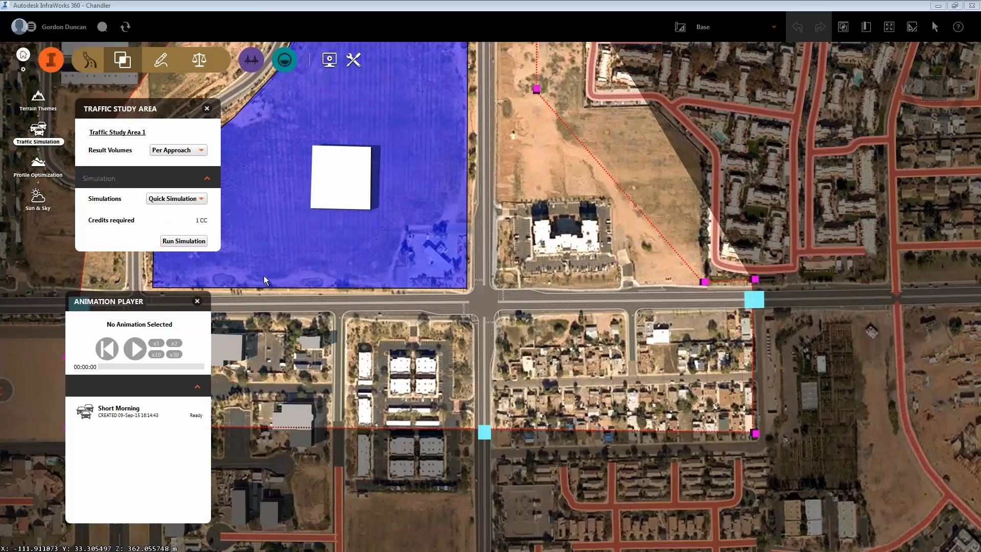
click(167, 199)
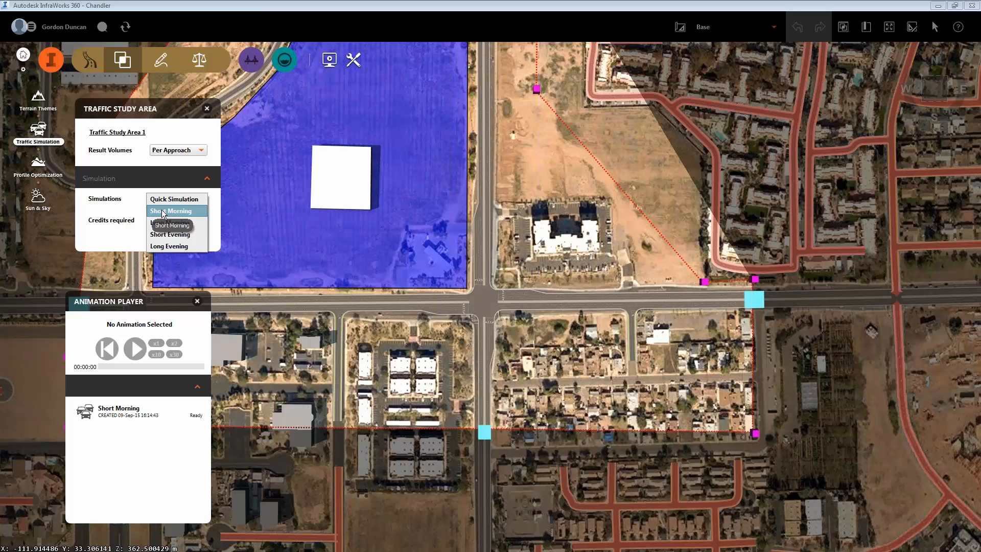
click(163, 211)
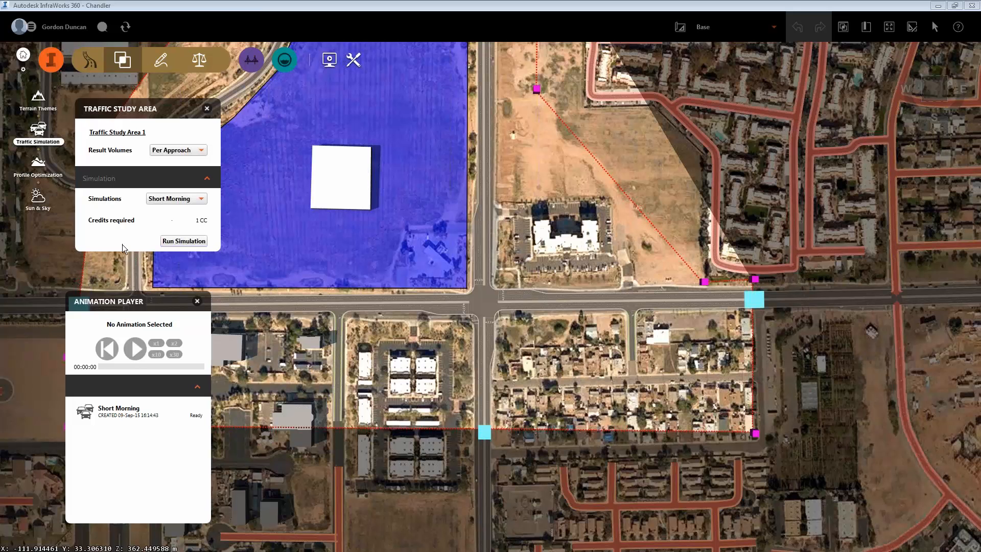
Step: Load the Short Morning simulation results and check average delay and queue on the main intersection's approaches in a tilted view
click(122, 412)
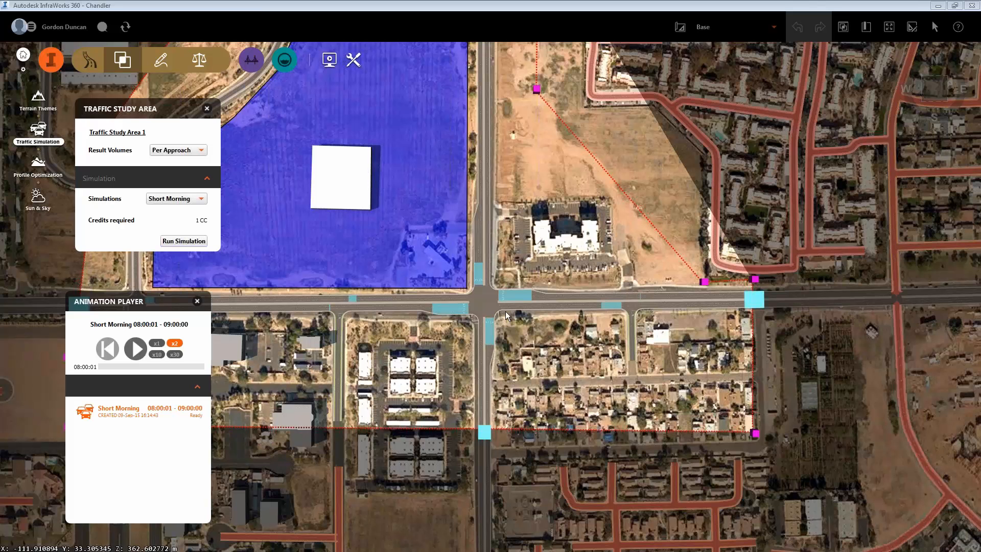
scroll(504, 311, up, 1)
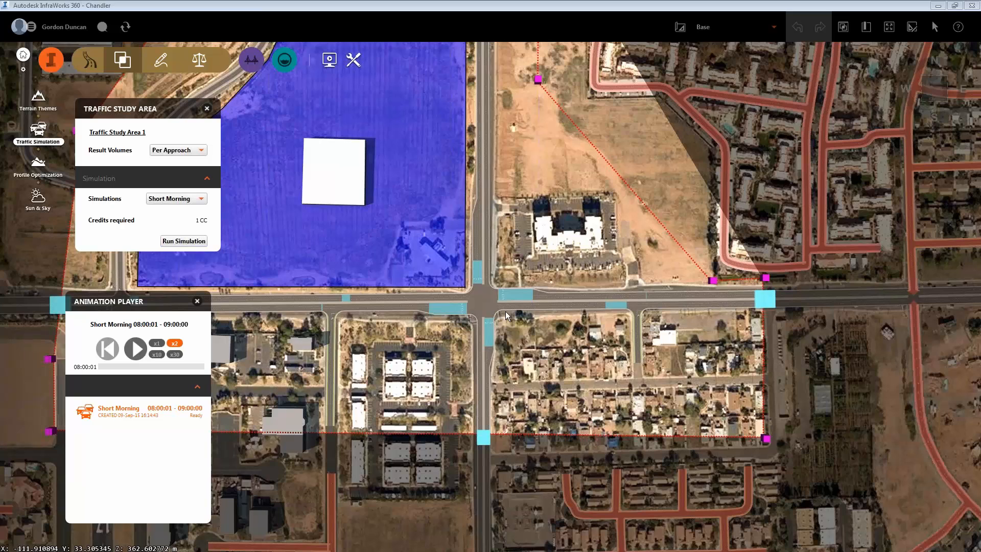
scroll(505, 311, up, 2)
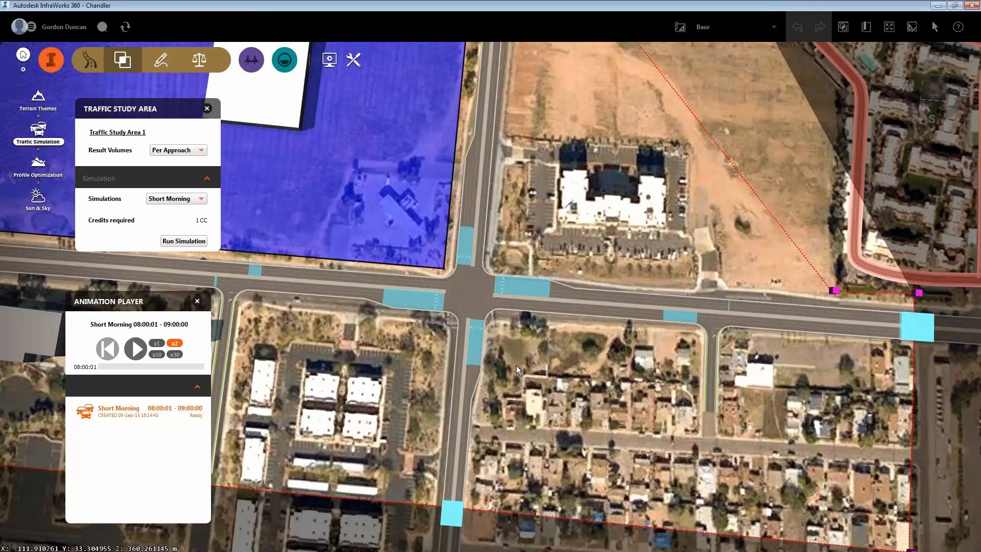
middle_drag(516, 365, 489, 295)
scroll(489, 295, up, 1)
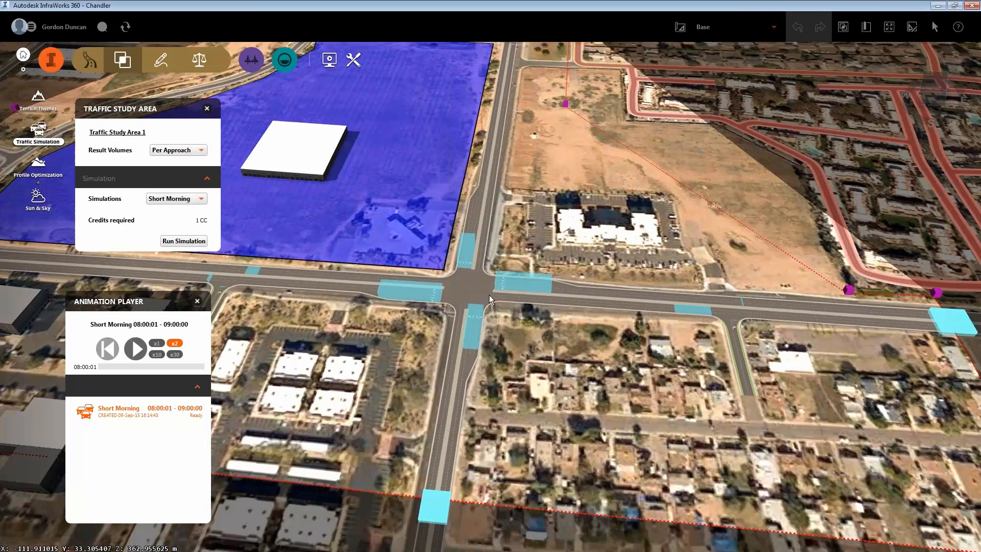
scroll(489, 295, up, 3)
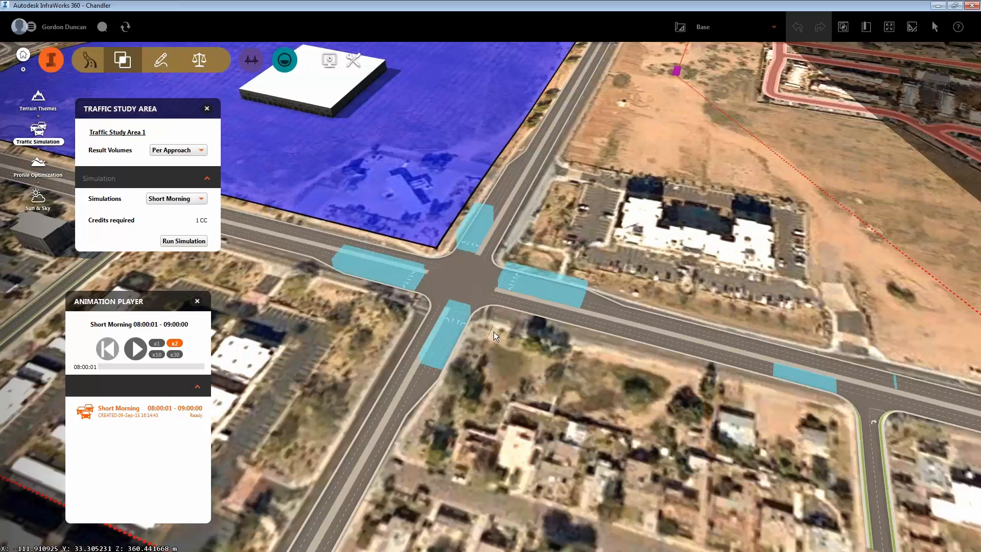
drag(493, 332, 495, 304)
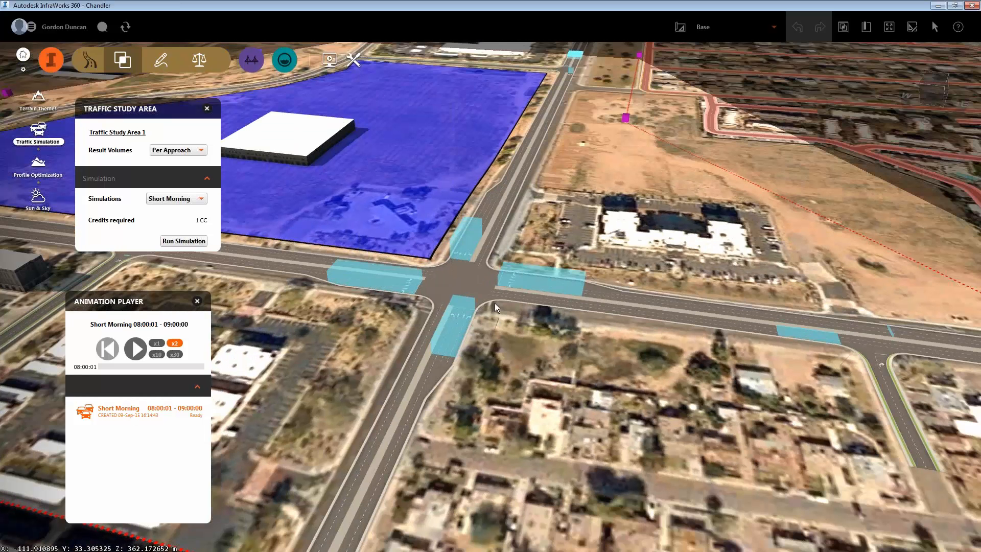
mouse_move(467, 311)
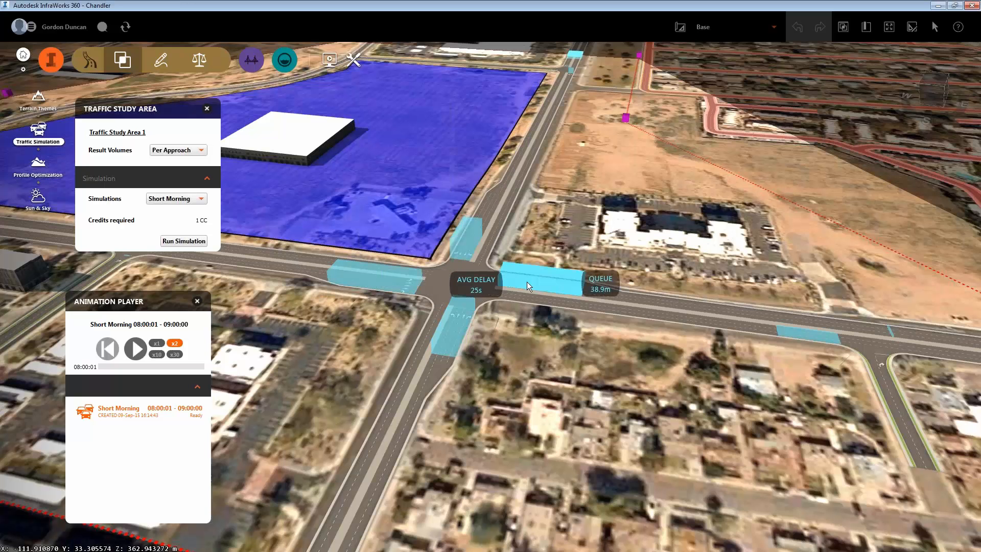
mouse_move(456, 237)
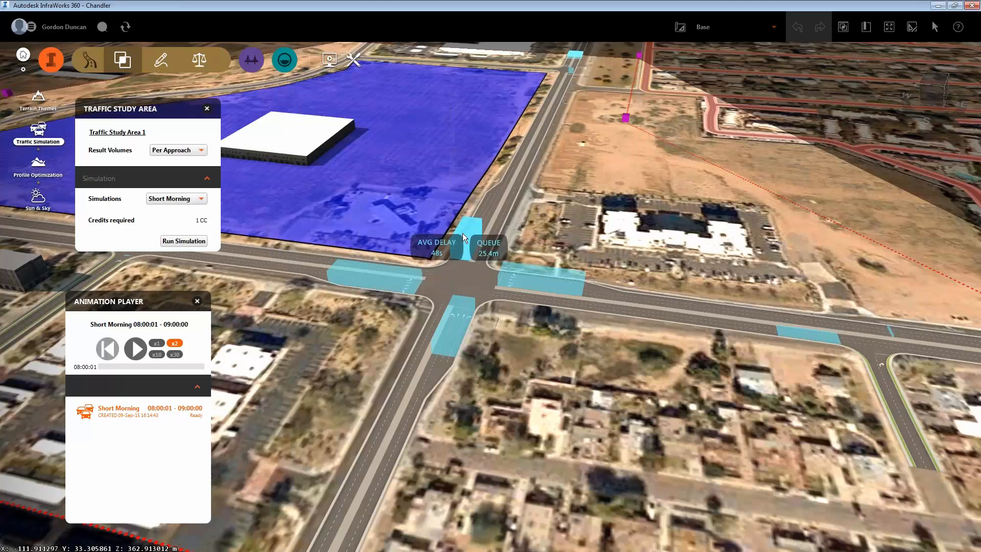
Step: Display the result volumes per lane and examine the lane queues at the main intersection from an overhead view
click(177, 150)
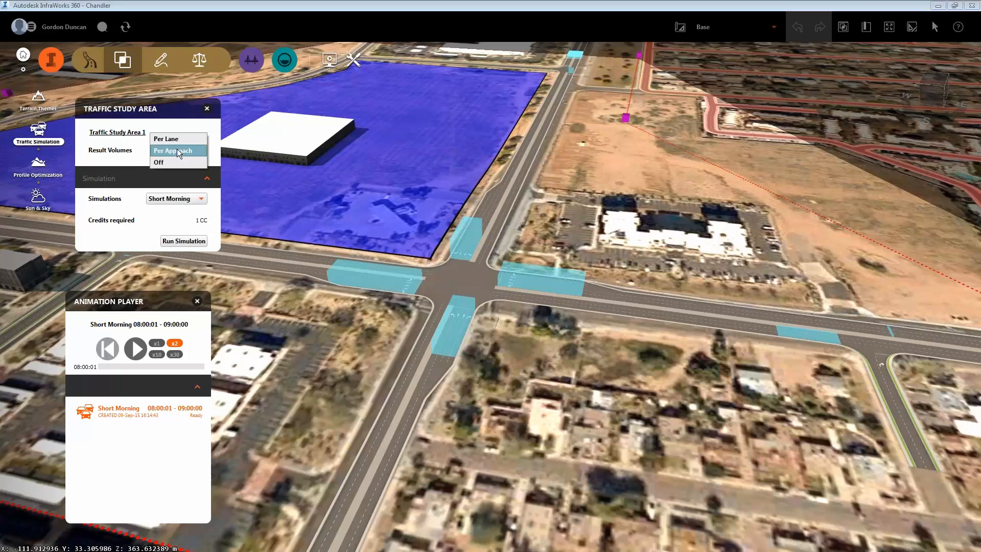
click(176, 139)
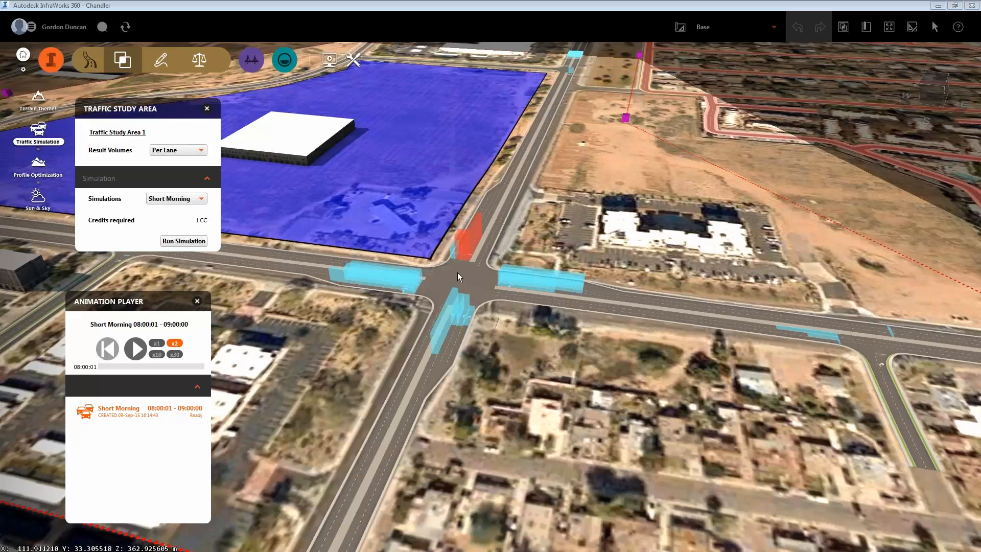
scroll(451, 268, up, 3)
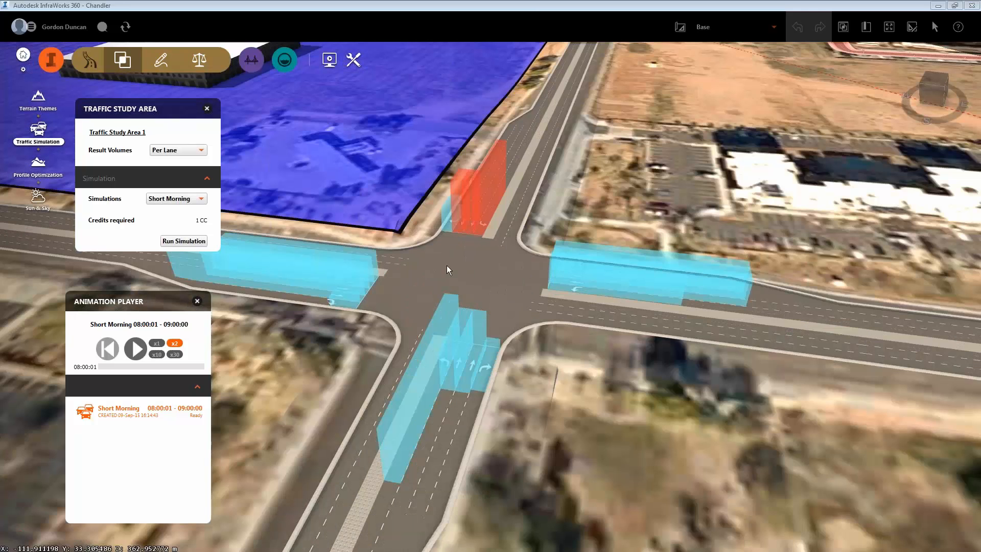
drag(446, 265, 478, 274)
mouse_move(437, 214)
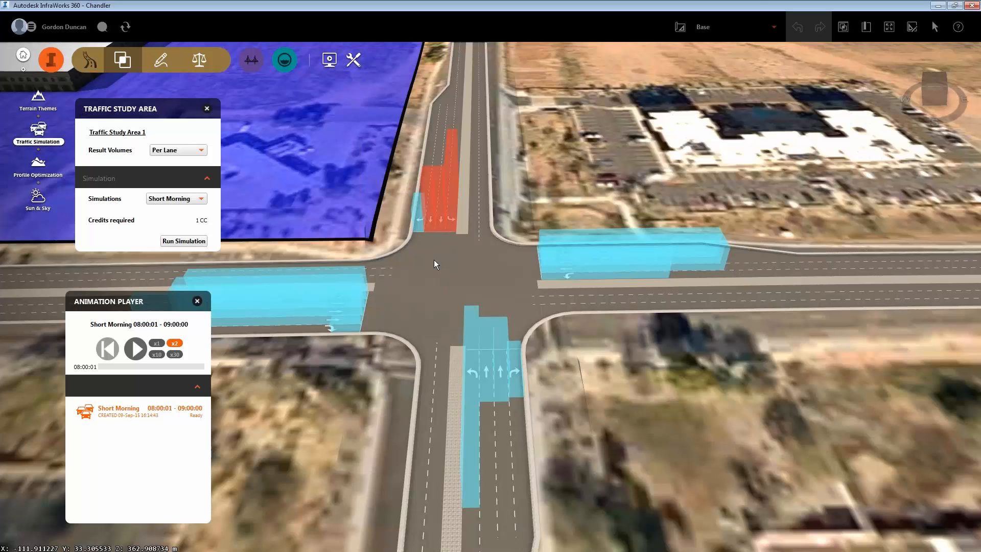
drag(434, 261, 425, 322)
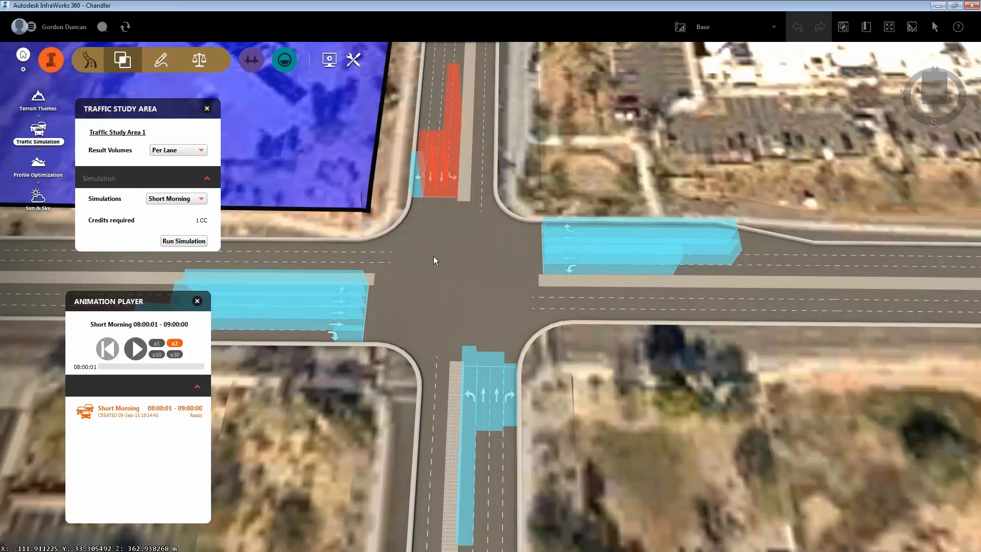
scroll(433, 256, down, 1)
scroll(433, 256, down, 1)
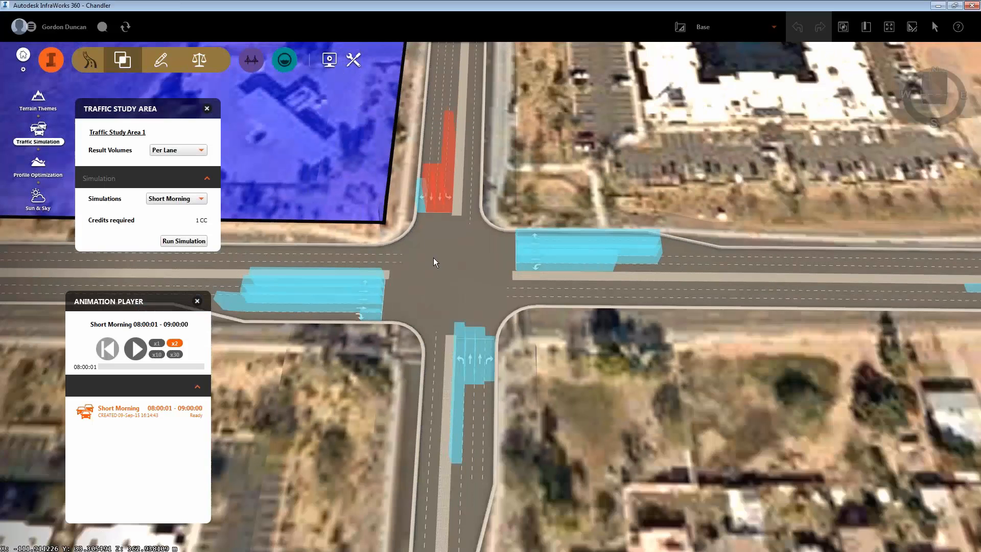
middle_drag(433, 258, 430, 316)
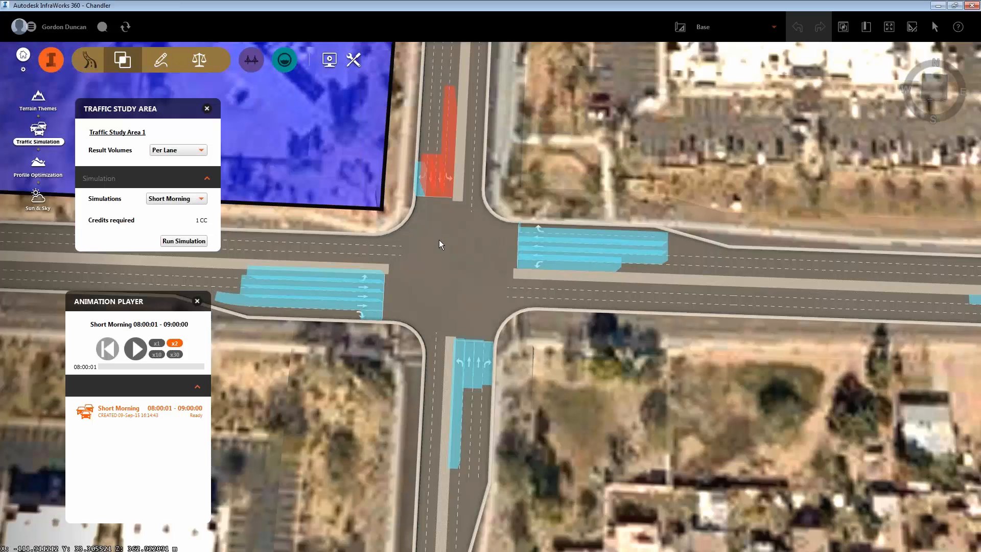
scroll(440, 244, down, 1)
scroll(439, 244, down, 2)
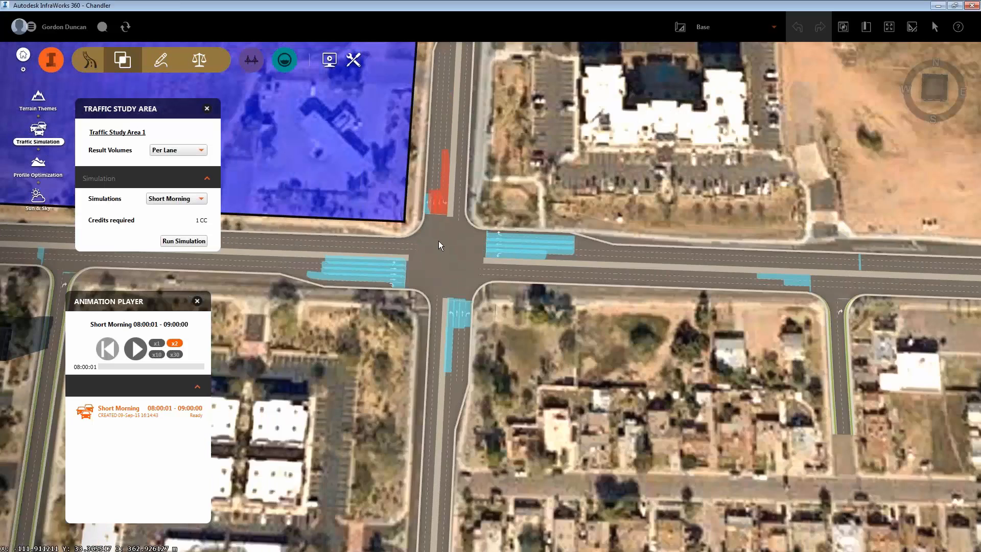
scroll(438, 246, down, 2)
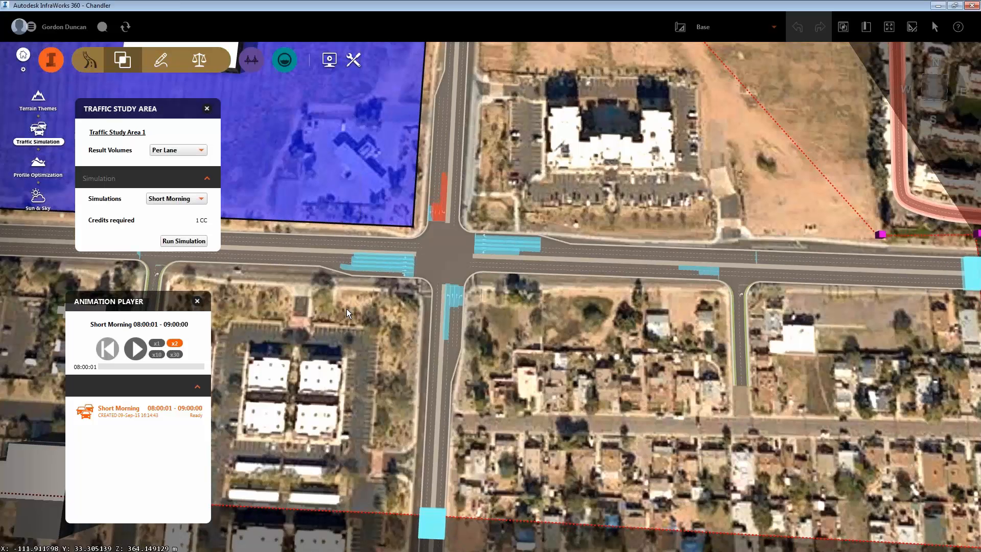
Step: Switch the model from the Base proposal to the SingleAccess proposal
drag(347, 309, 528, 344)
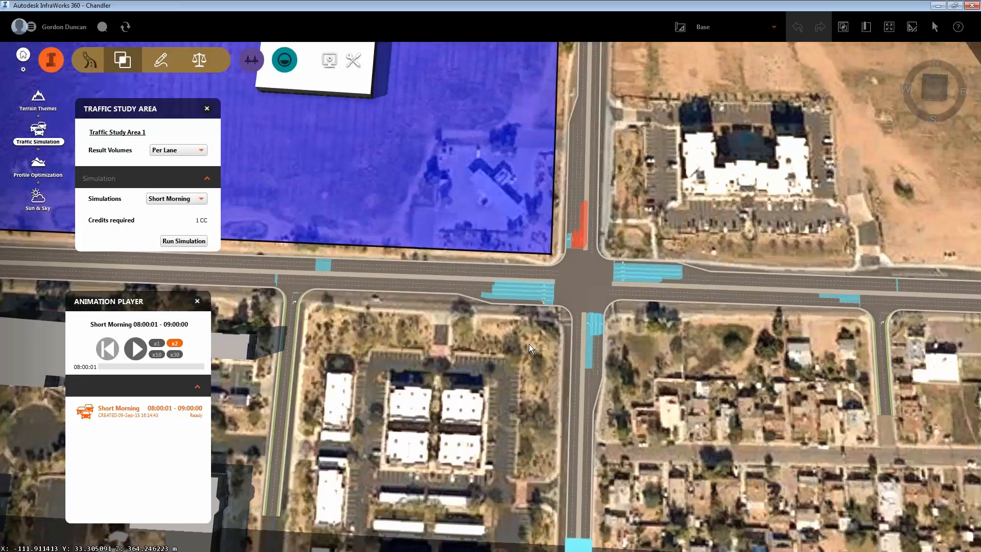
scroll(528, 345, down, 2)
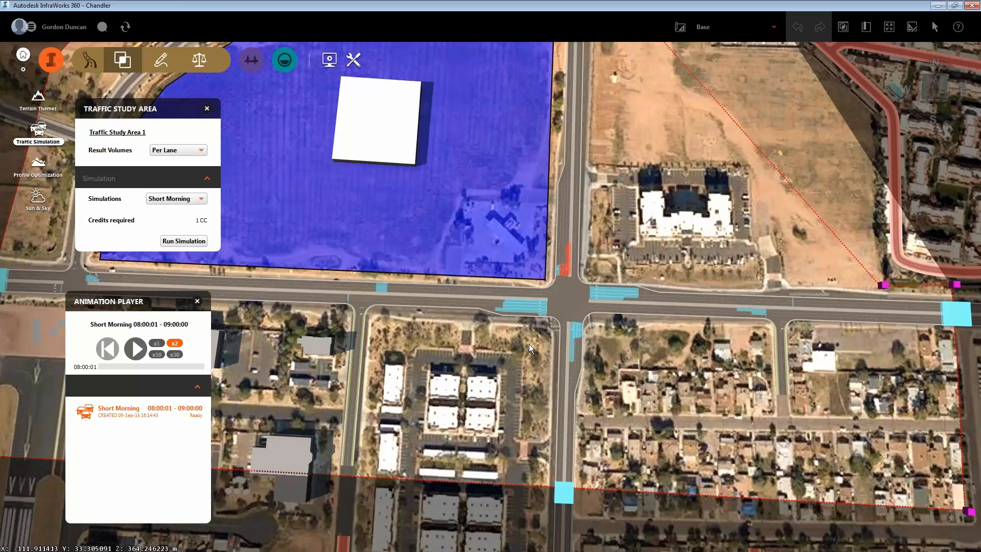
drag(529, 344, 535, 365)
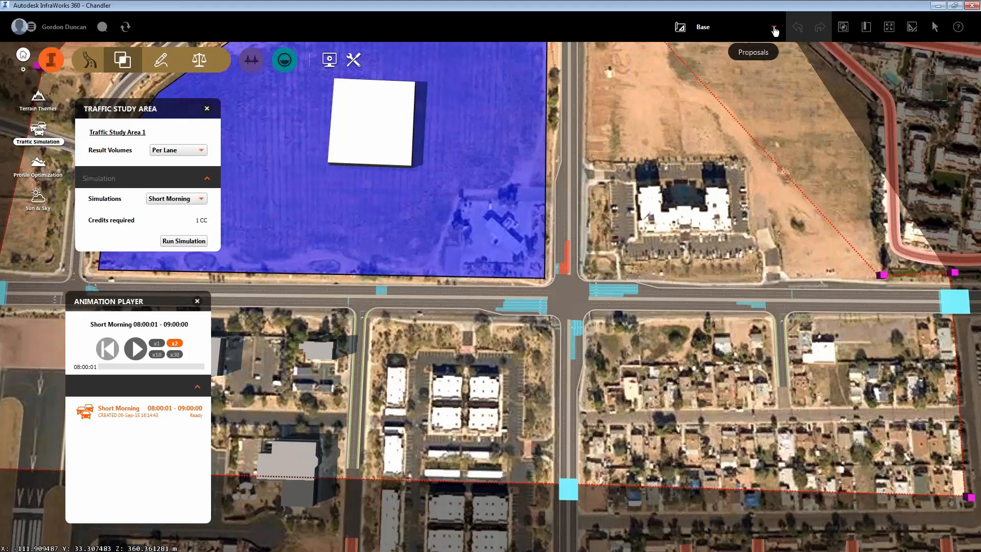
click(774, 29)
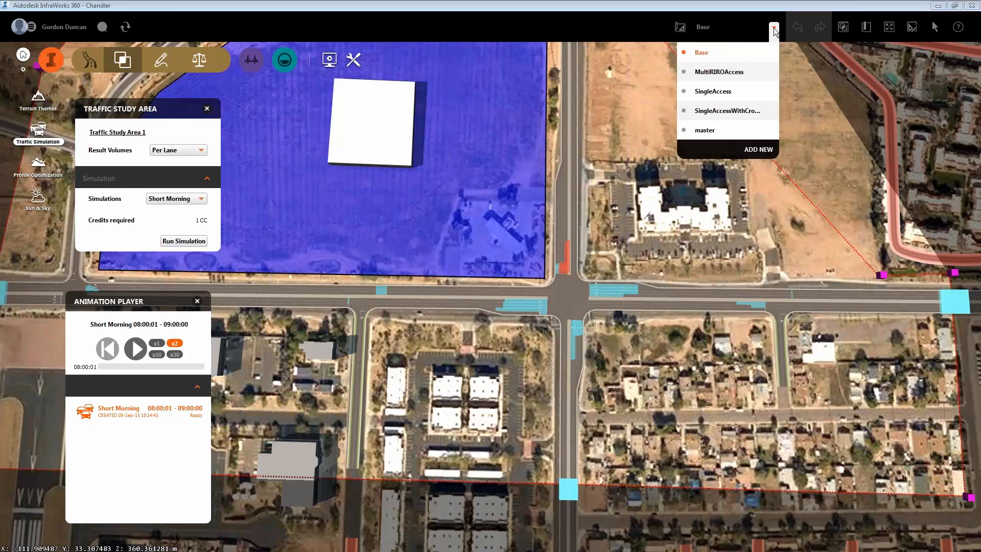
click(730, 88)
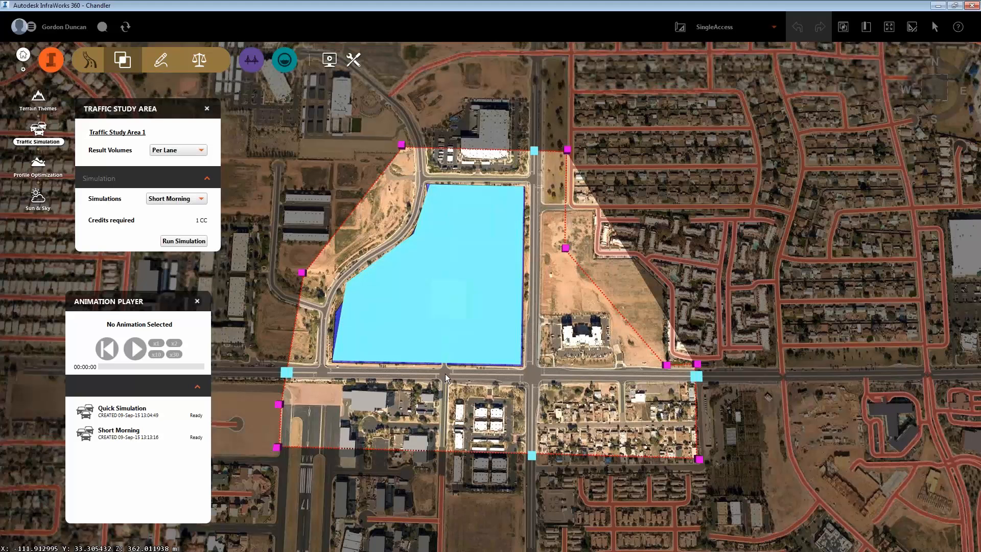
Step: Examine the development site's single access junction on the southern road and its position relative to the main intersection
scroll(446, 372, up, 1)
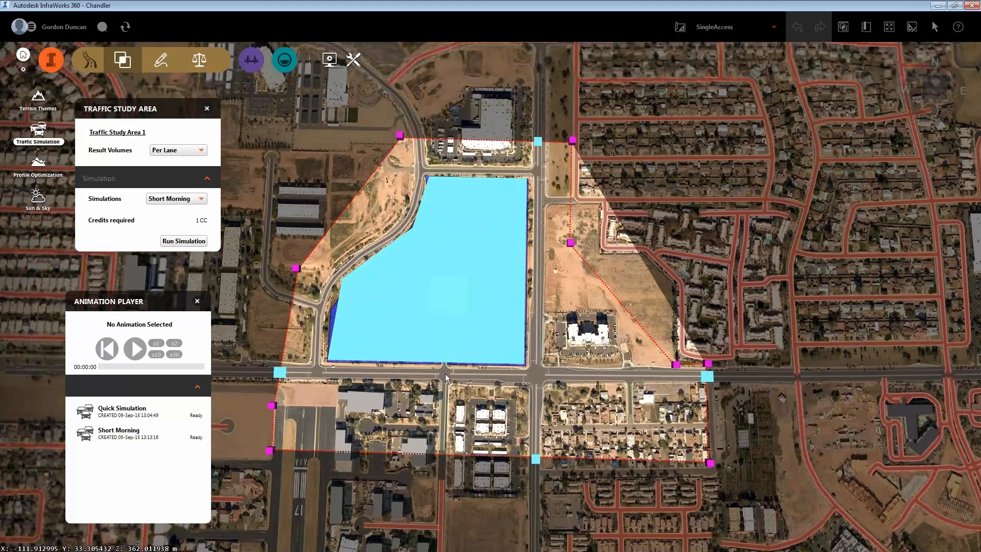
scroll(445, 373, up, 3)
scroll(446, 373, up, 1)
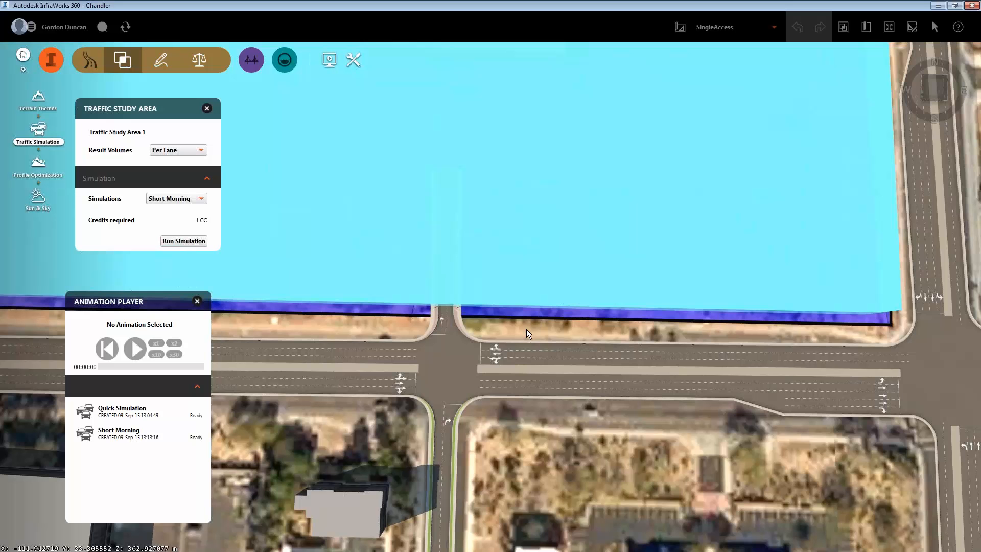
scroll(526, 334, down, 1)
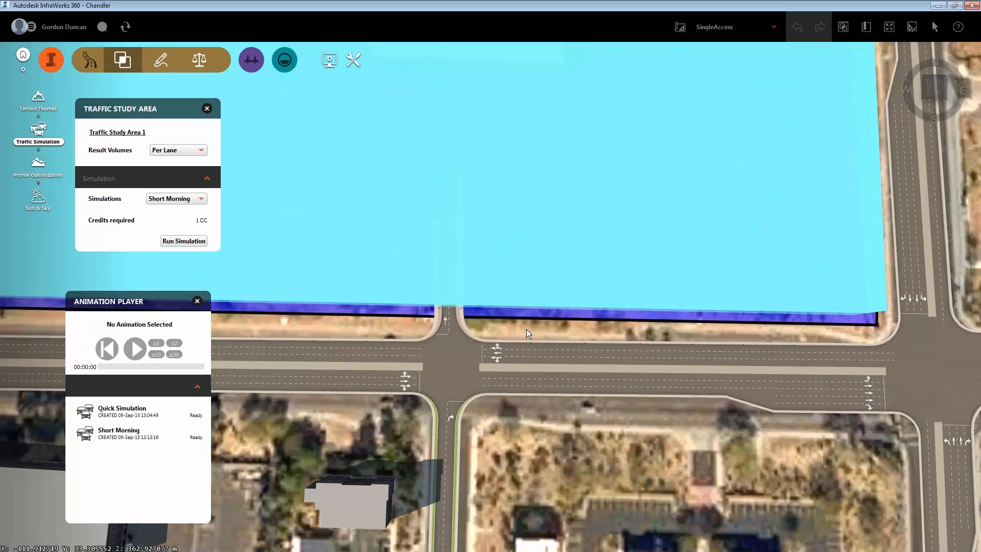
scroll(526, 334, down, 1)
scroll(527, 329, down, 1)
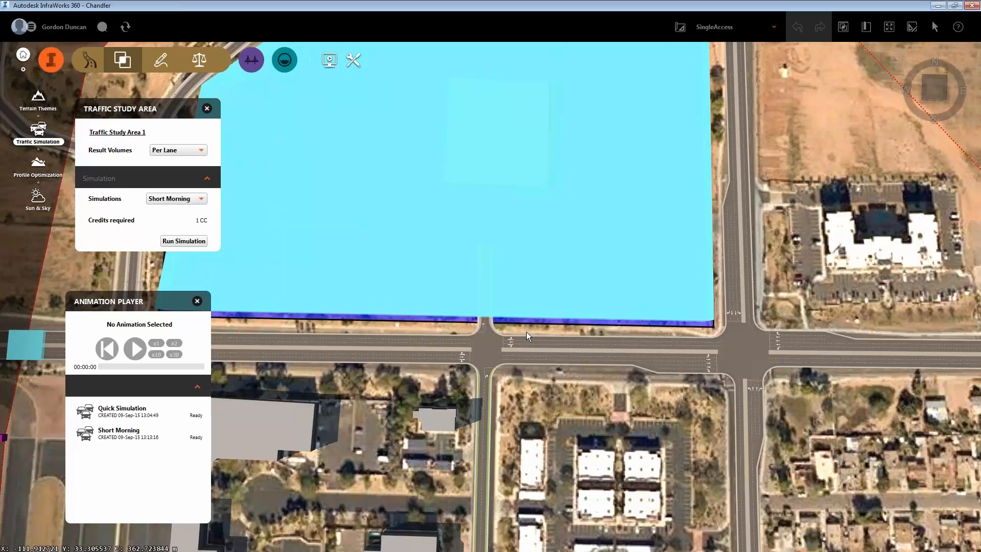
scroll(526, 332, down, 1)
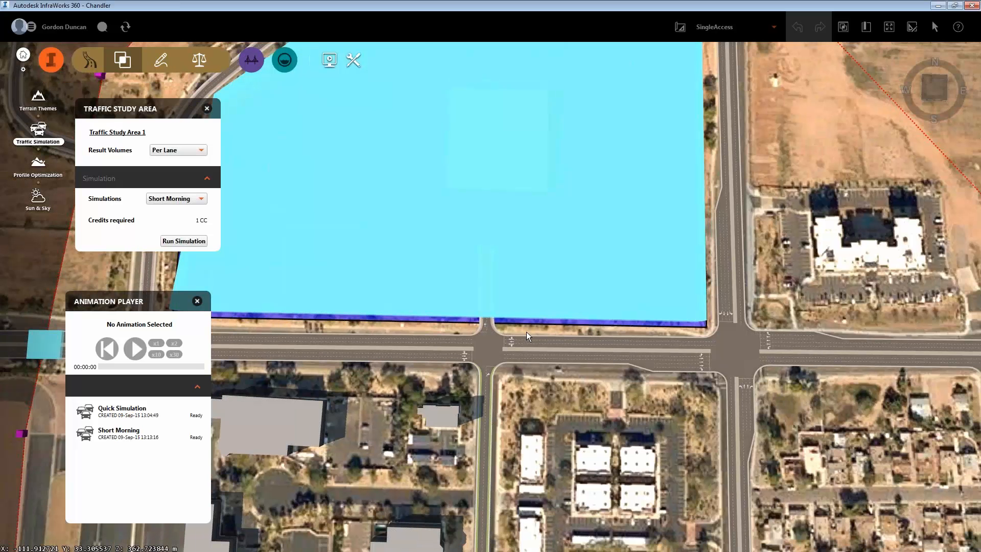
scroll(526, 332, down, 2)
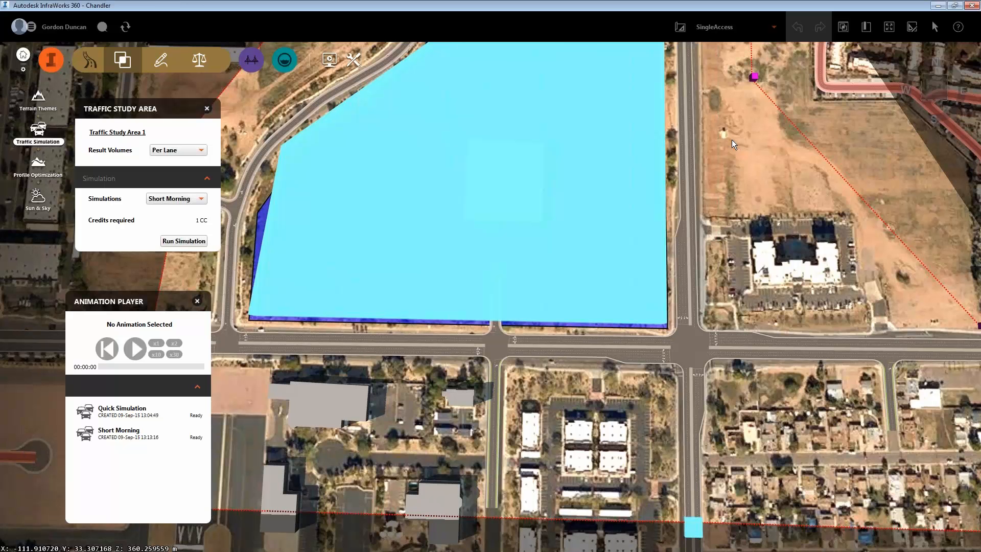
middle_drag(732, 140, 728, 213)
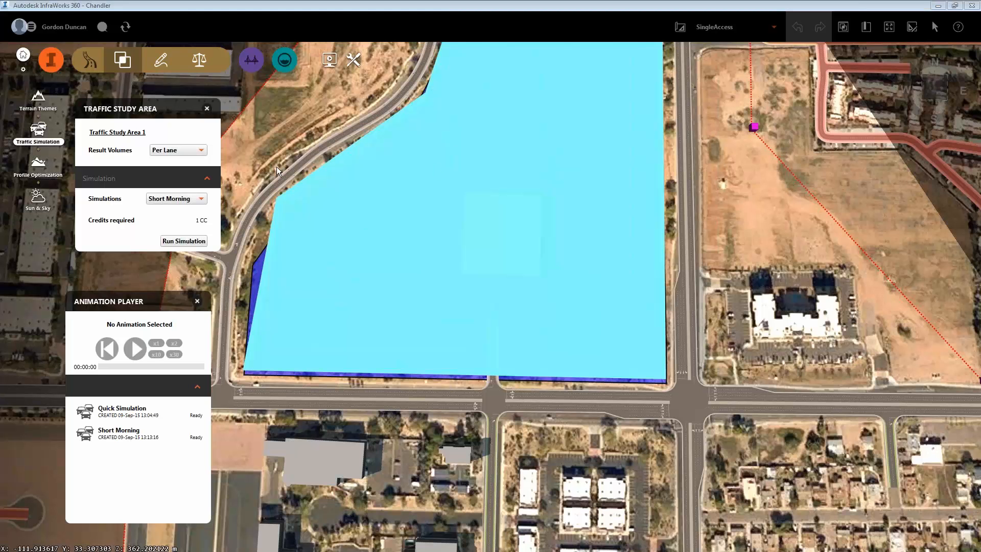
Step: Open Traffic Analyst for the SingleAccess proposal and bring up the AM60 demand matrices beside the network
right_click(477, 210)
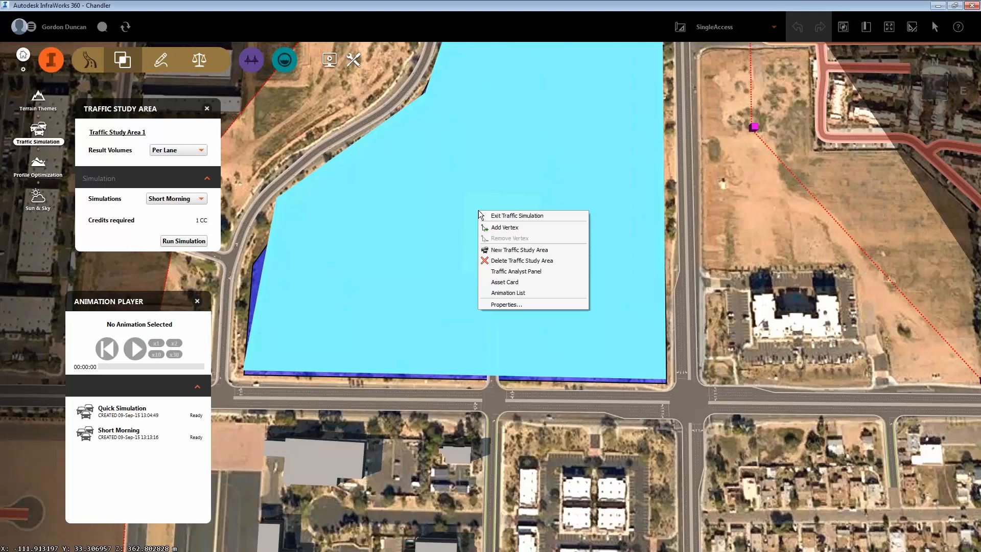
click(515, 271)
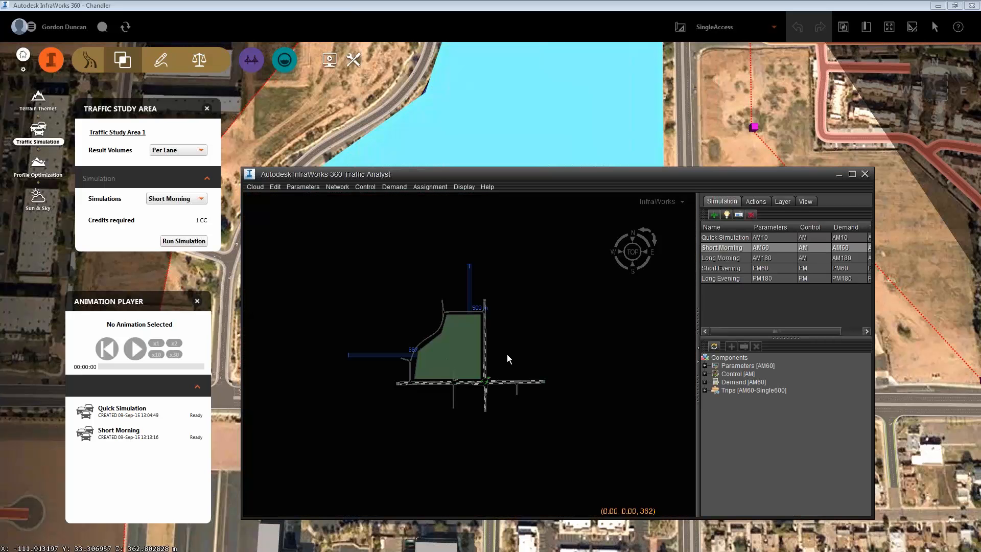
scroll(506, 354, up, 3)
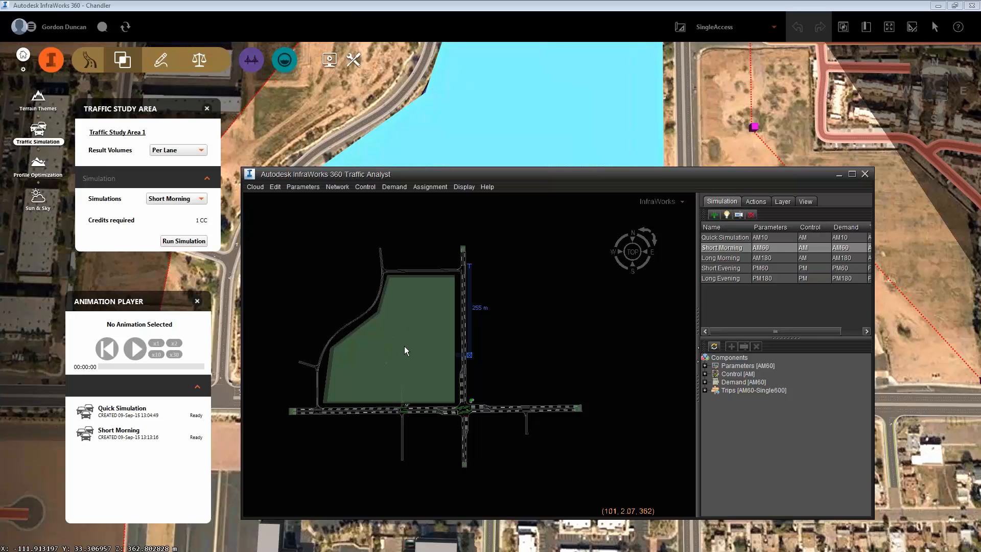
click(396, 187)
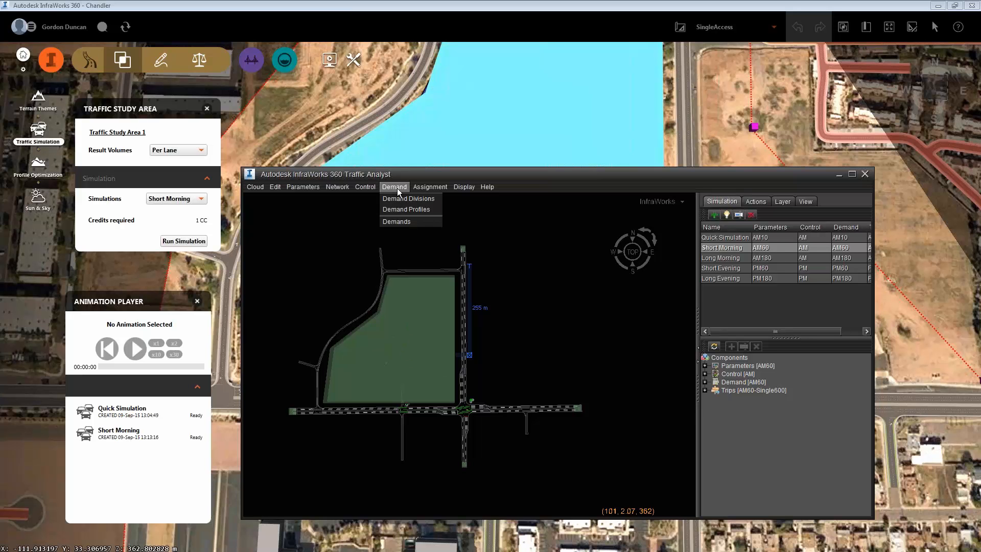
click(404, 221)
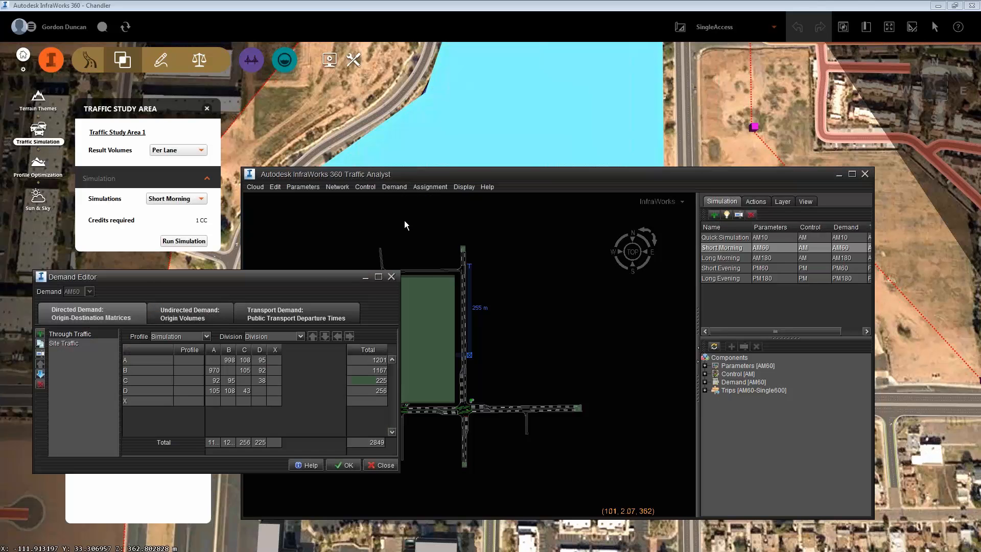
drag(309, 276, 593, 227)
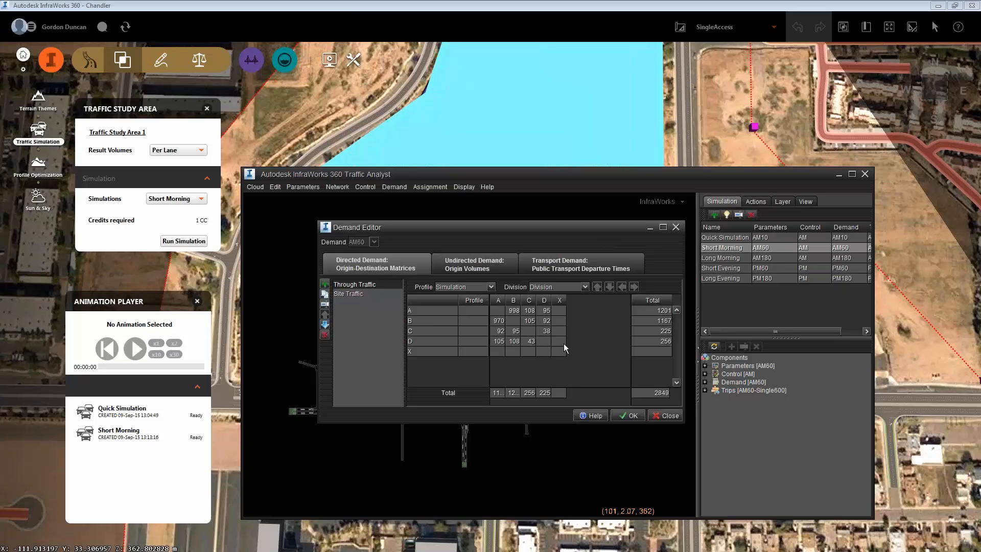
Step: Inspect the Site Traffic matrix, highlighting trips into zone X, out of zone X and from D to X, and compare it with Through Traffic
click(357, 295)
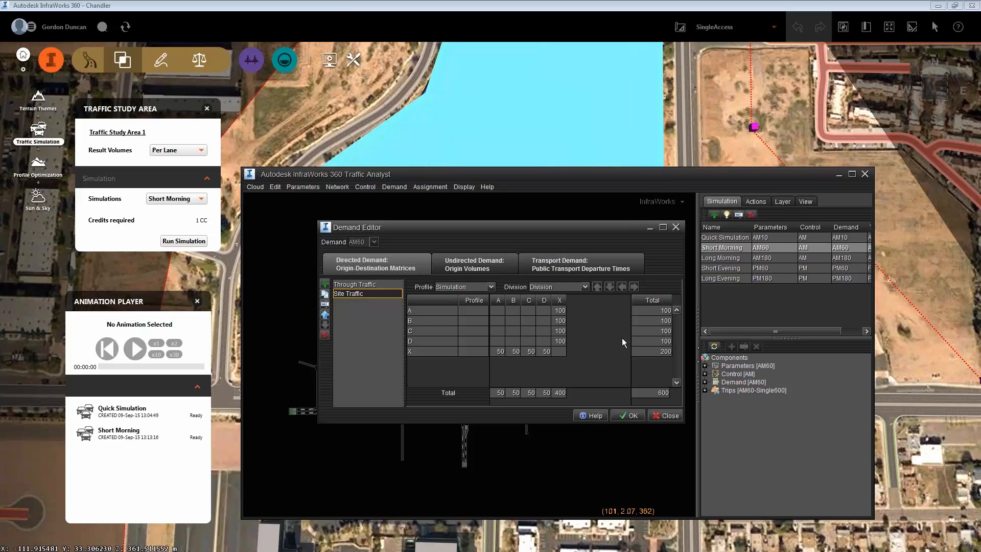
click(559, 393)
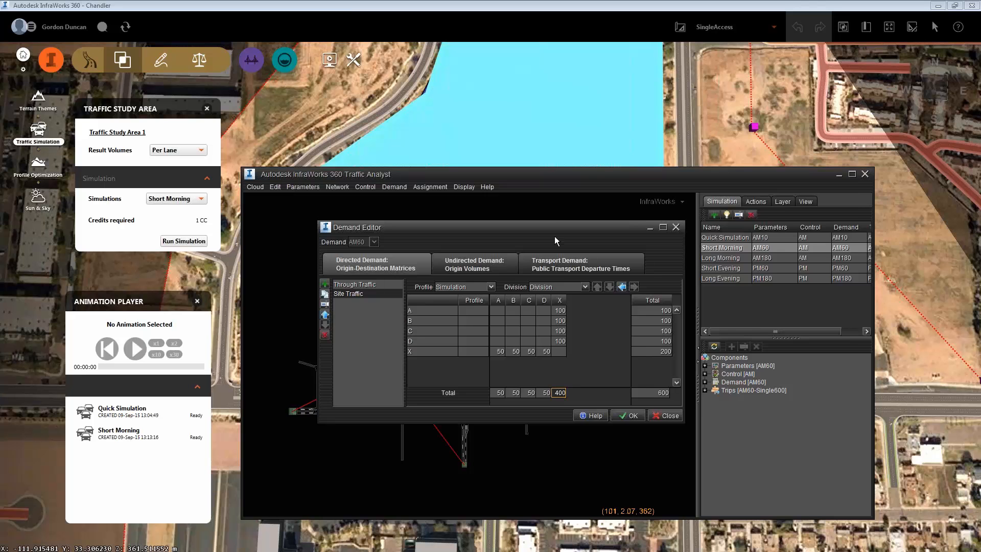
drag(558, 227, 753, 103)
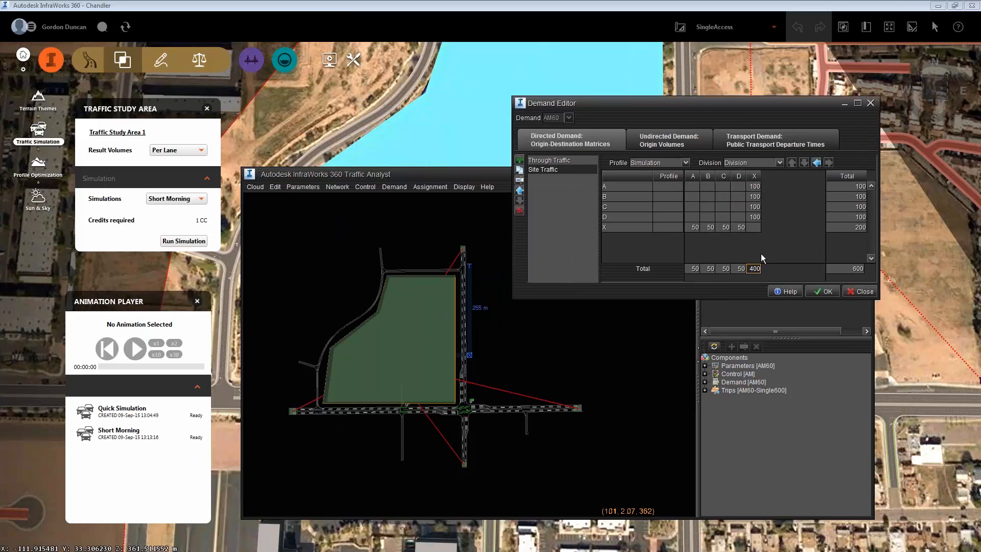
click(842, 225)
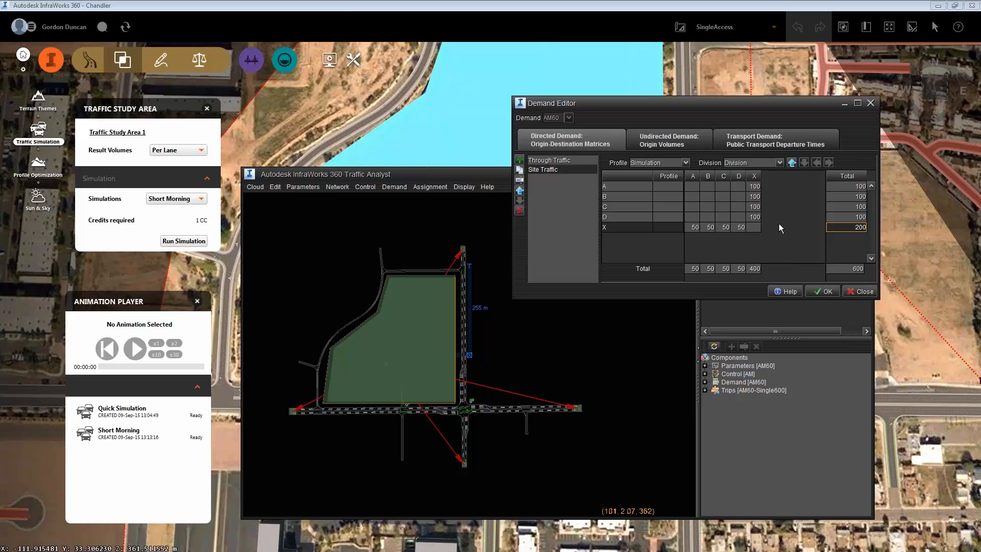
click(754, 217)
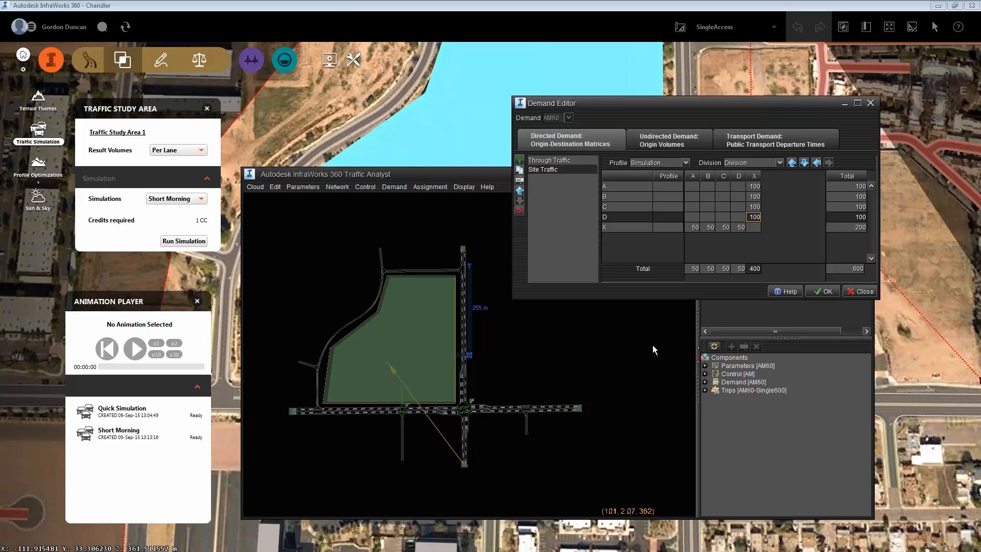
click(567, 163)
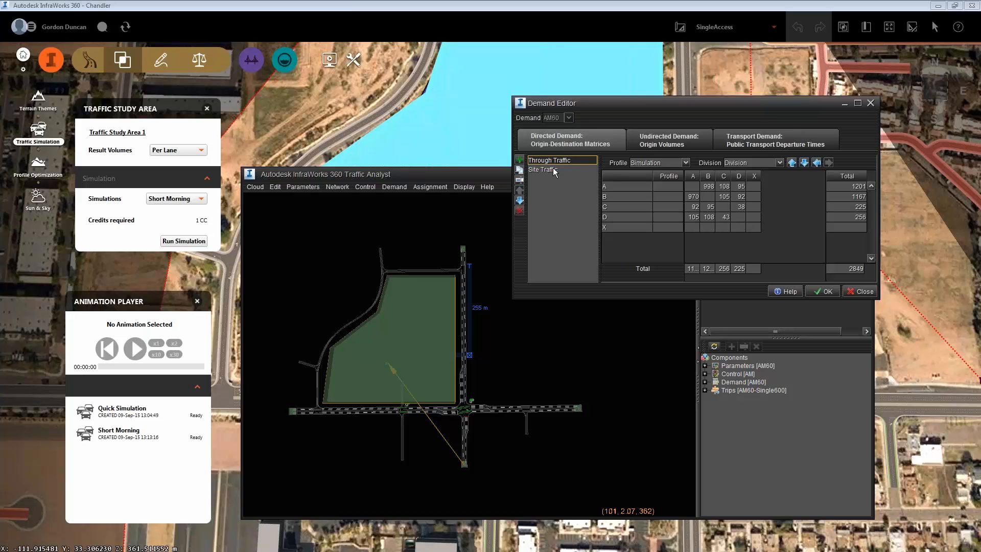
click(555, 170)
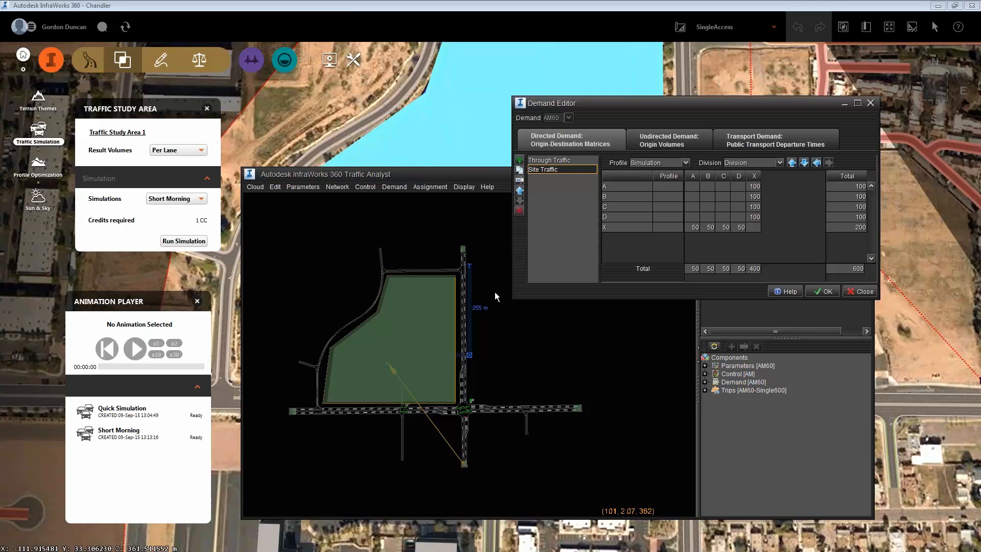
Step: Close the Demand Editor and Traffic Analyst, and load the Short Morning simulation results at the main intersection
click(859, 292)
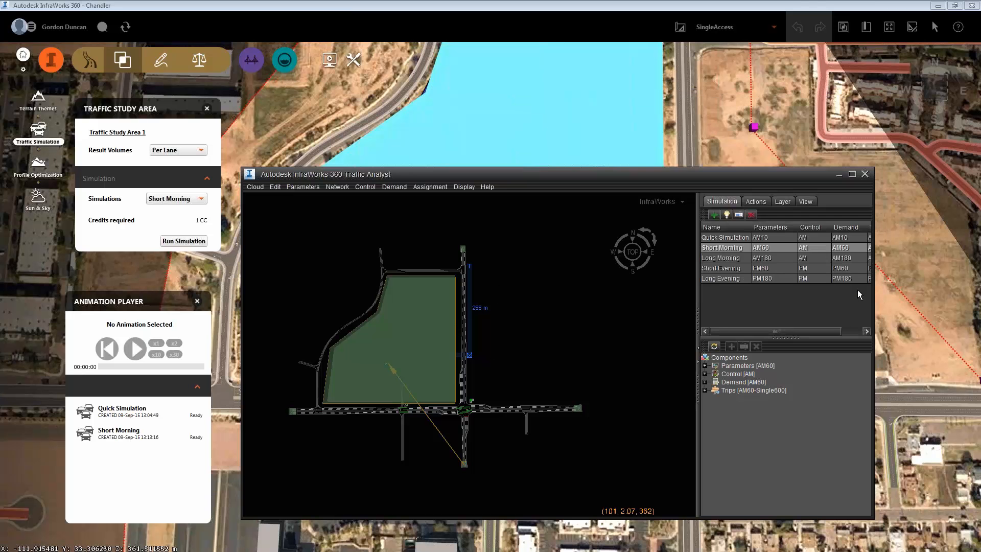
click(864, 175)
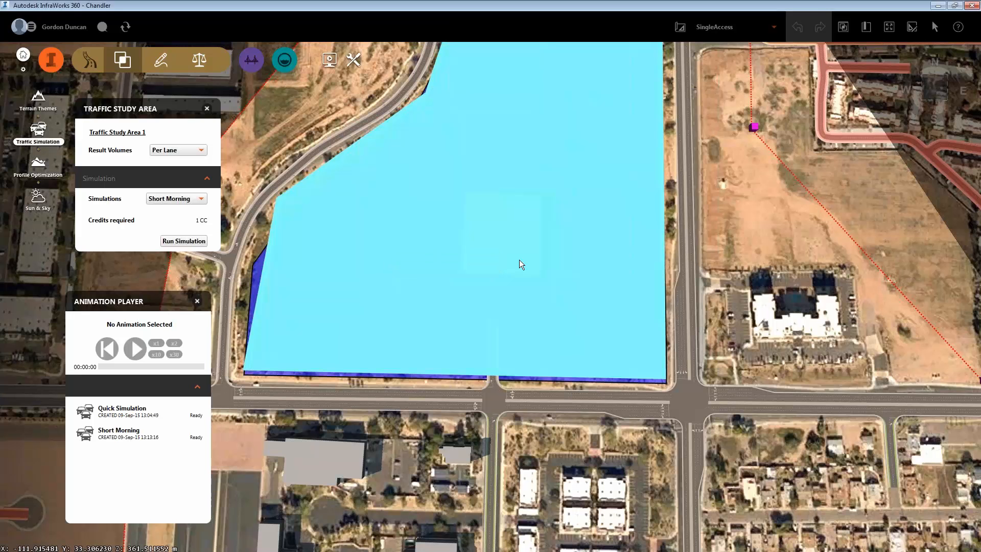
click(132, 435)
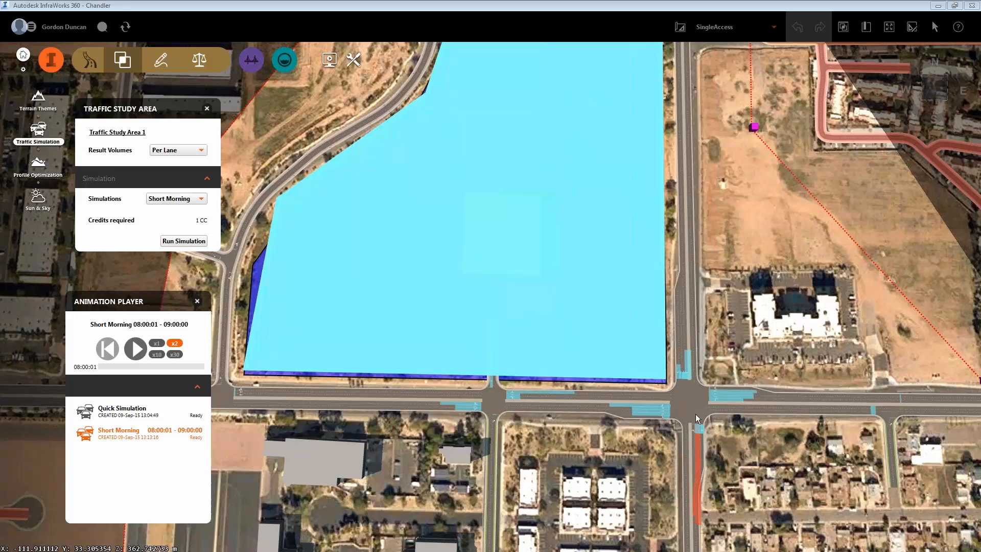
scroll(694, 415, up, 1)
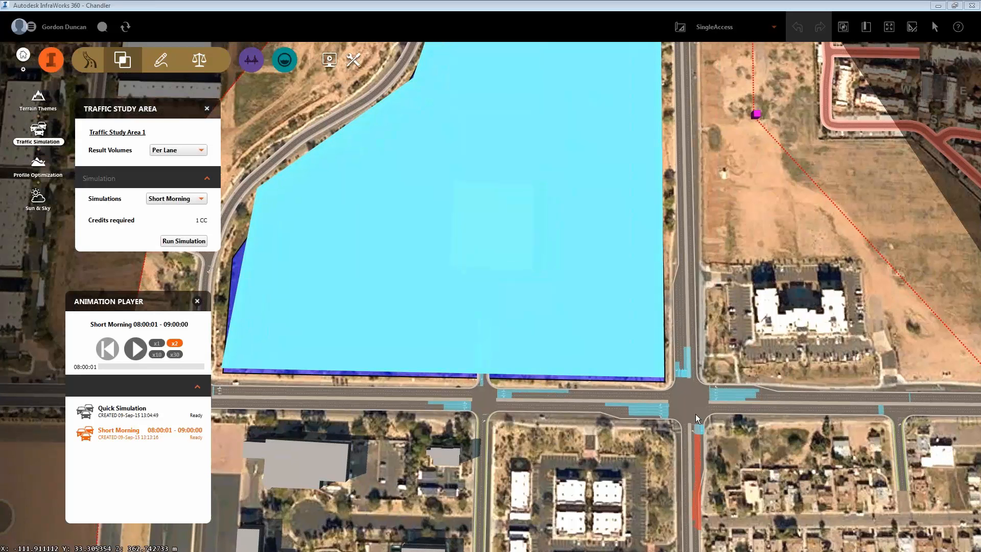
scroll(695, 413, up, 2)
Step: Play the Short Morning animation at x10 speed and examine the queue on the main intersection's southern approach in tilted views
click(135, 348)
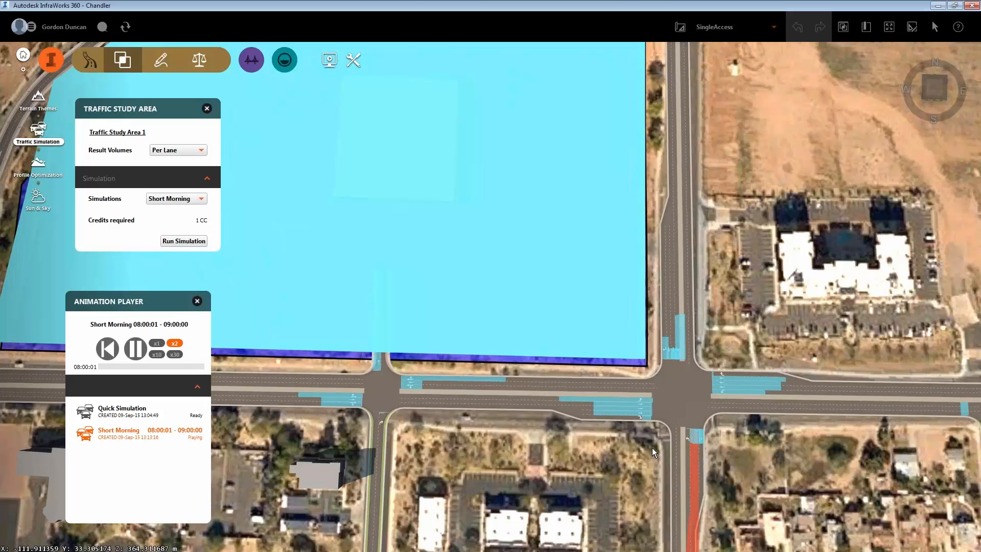
drag(651, 447, 694, 392)
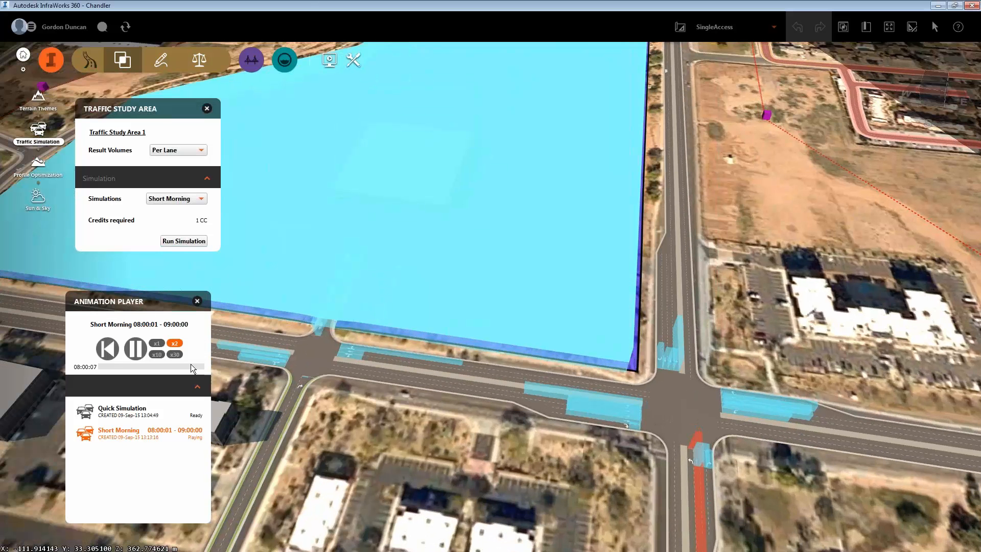
click(157, 354)
drag(642, 427, 481, 364)
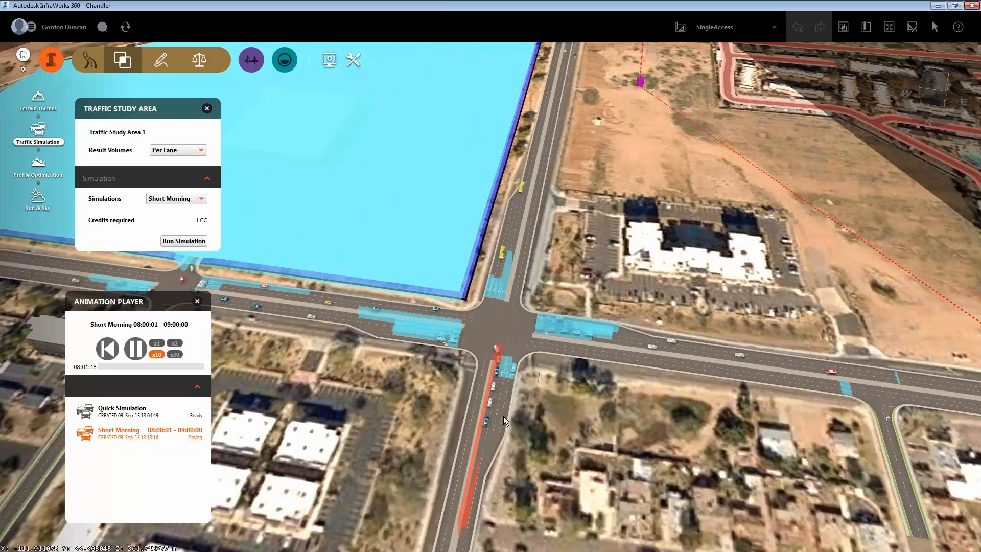
drag(504, 416, 543, 334)
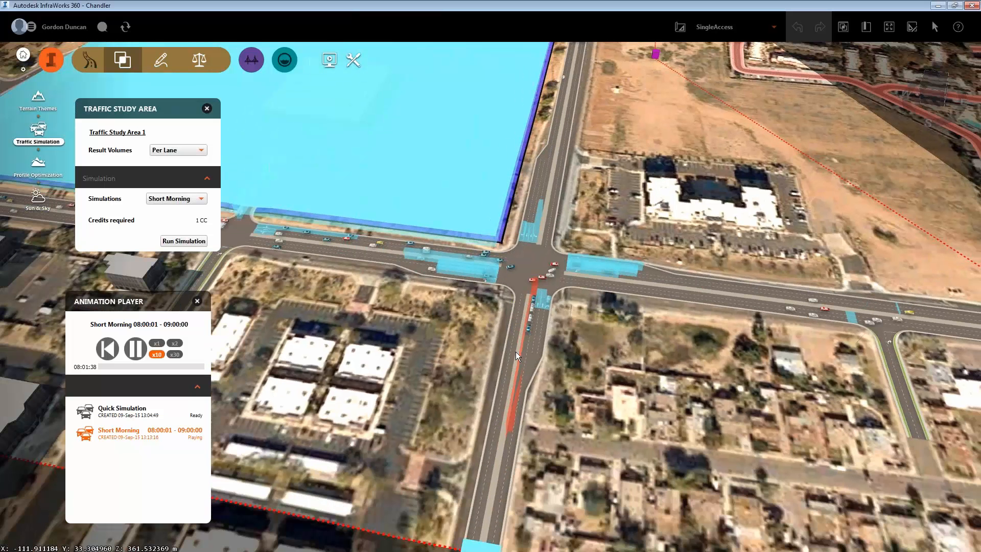
drag(516, 351, 489, 331)
mouse_move(411, 346)
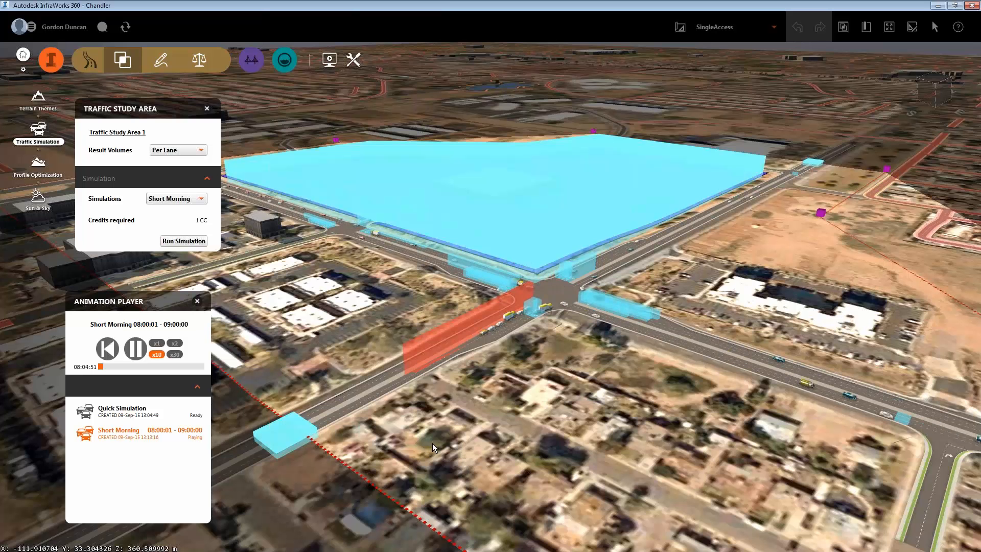
drag(432, 443, 523, 415)
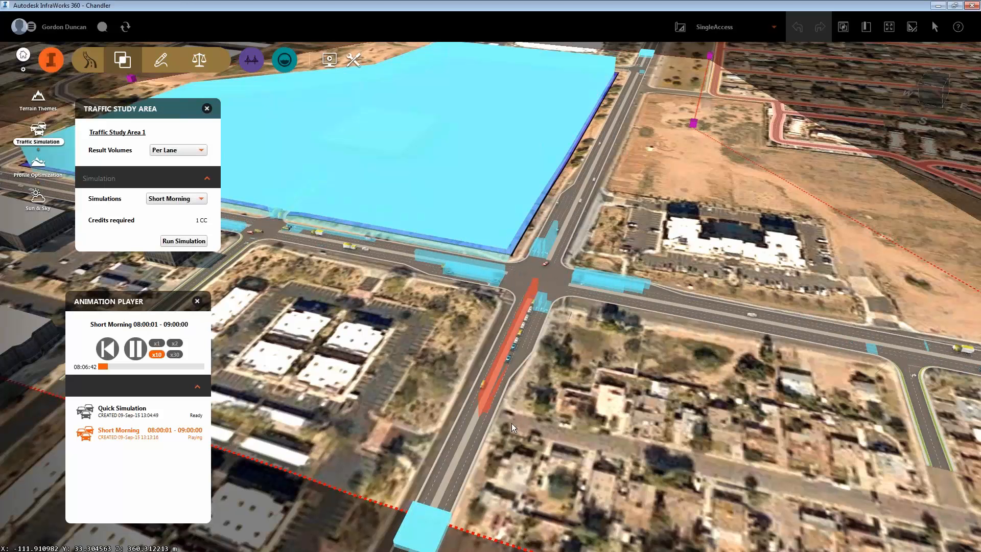
Step: Examine the running traffic on the main intersection's approaches and around the site's southern access, and pause the animation
drag(520, 428, 317, 269)
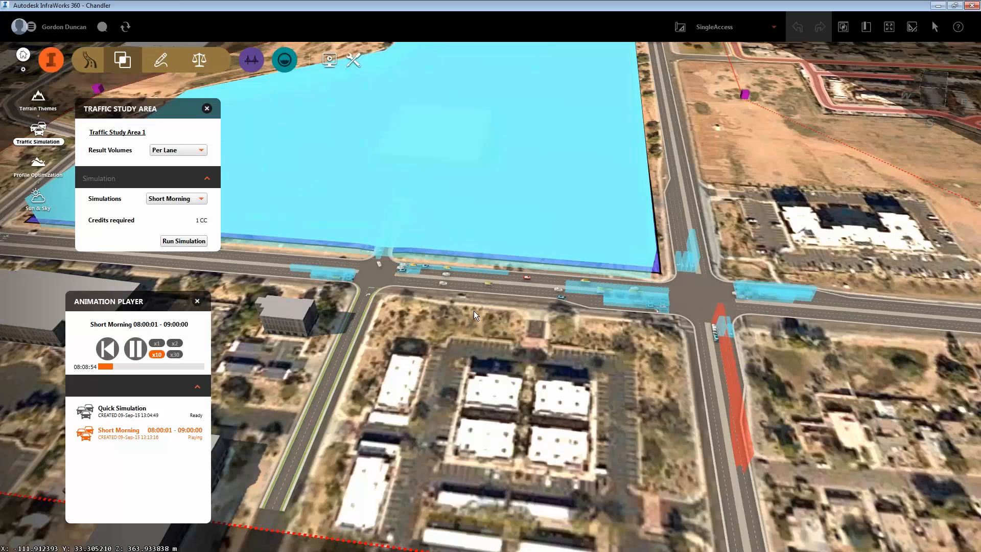
mouse_move(473, 310)
mouse_down()
mouse_move(477, 345)
mouse_move(481, 327)
mouse_up()
middle_drag(480, 326, 465, 320)
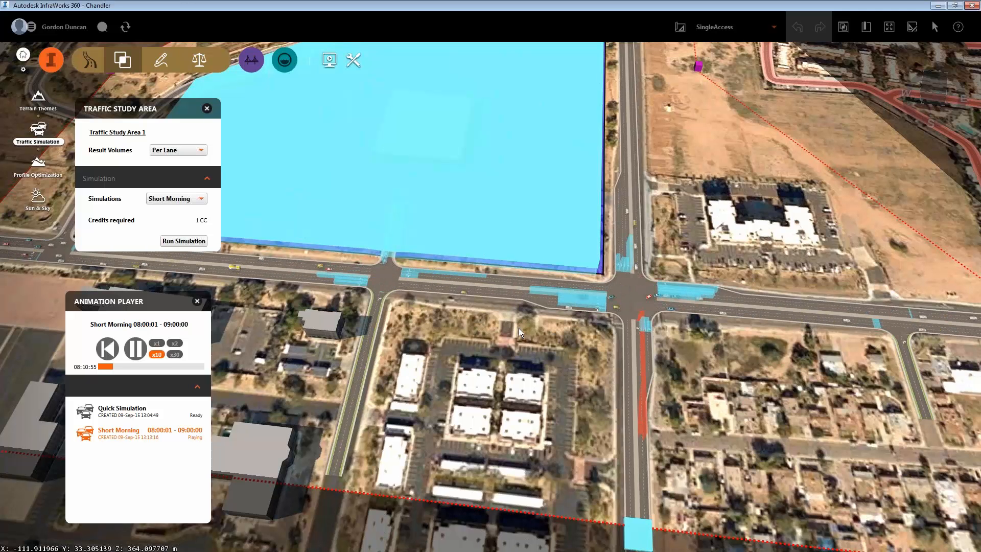
middle_drag(519, 328, 472, 347)
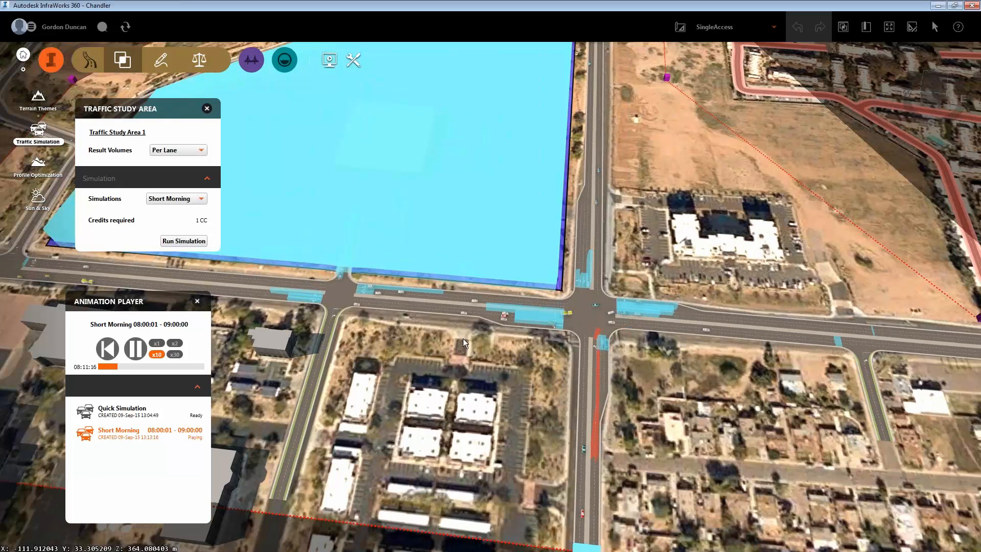
click(135, 351)
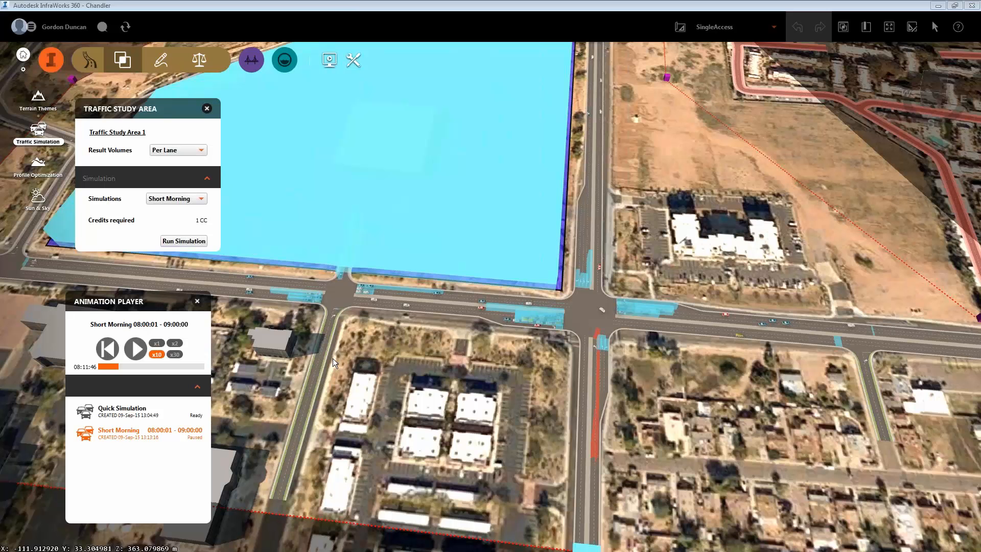
Step: Switch to the MultiRIROAccess proposal and inspect the right-turn layout at the site's southern access
click(773, 28)
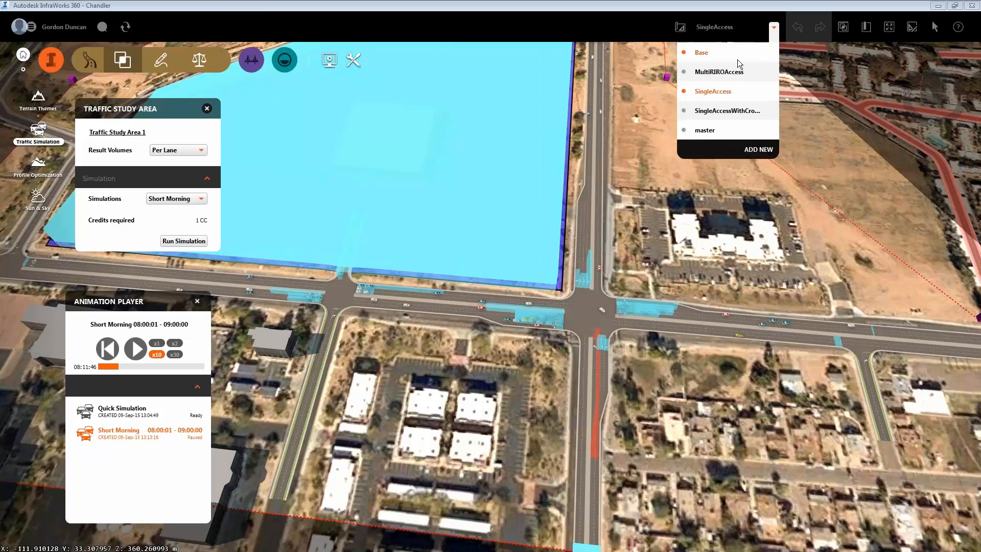
click(730, 74)
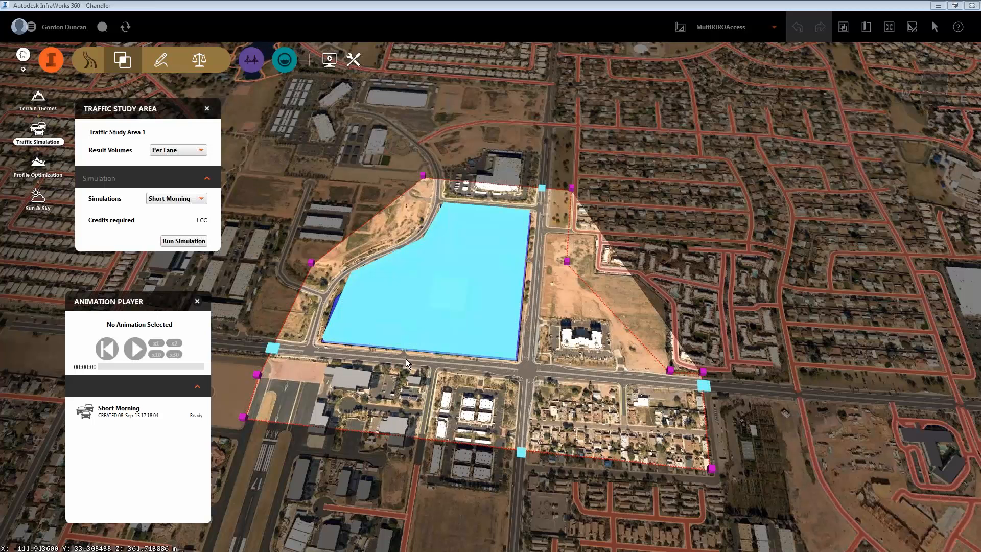
scroll(406, 358, up, 1)
scroll(406, 358, up, 3)
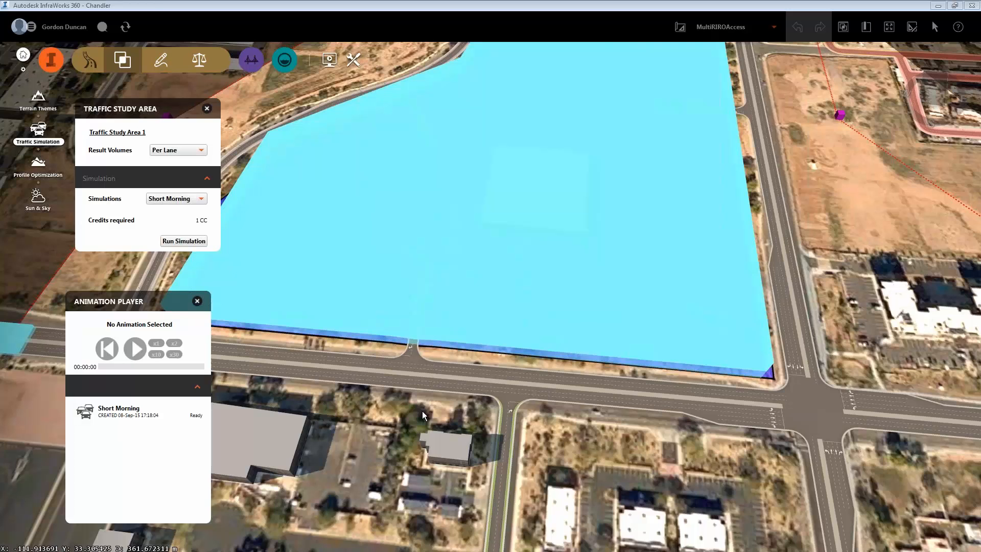
drag(422, 411, 434, 468)
scroll(429, 367, up, 2)
scroll(391, 360, up, 2)
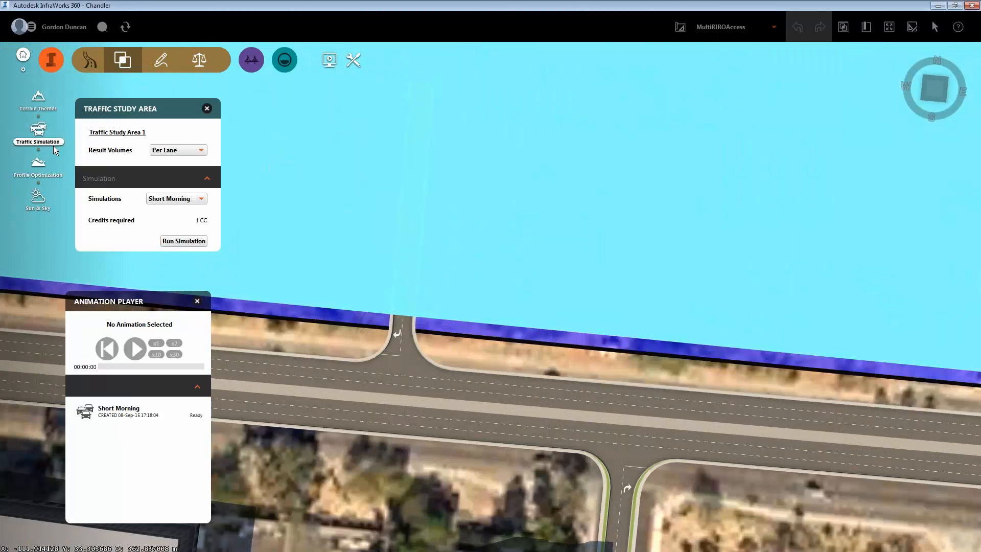
Step: Turn off the Traffic Simulation display and examine the southern access junction and the other access roads into the site
click(37, 130)
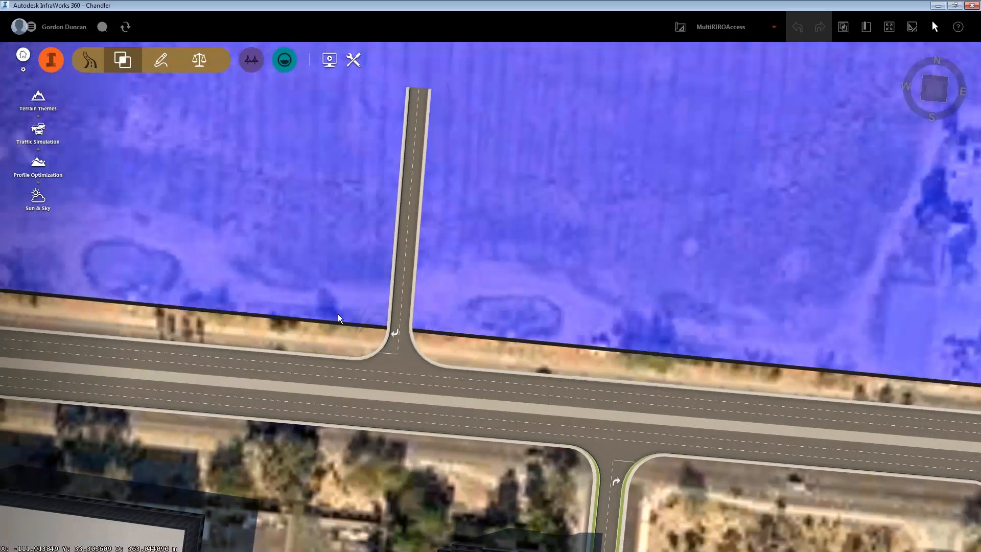
scroll(338, 314, down, 3)
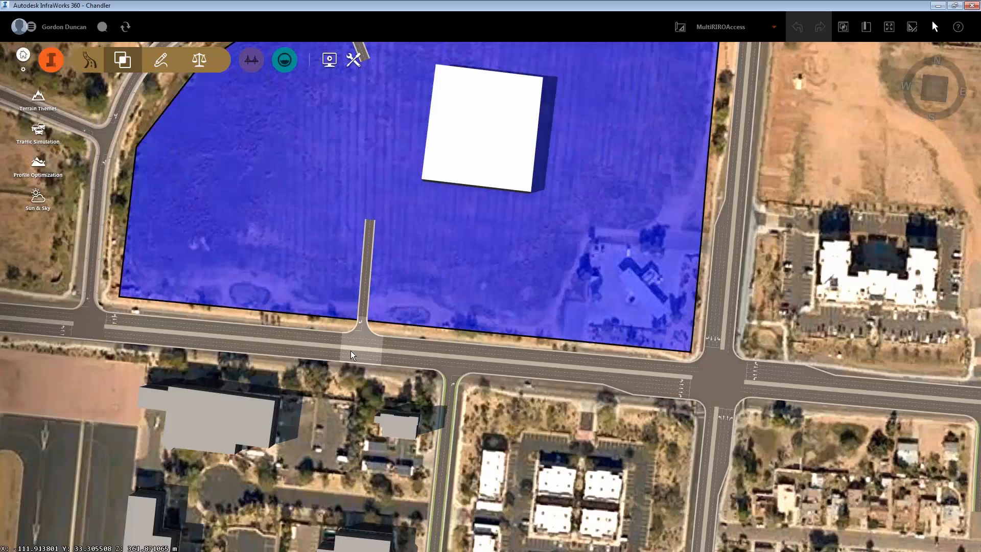
scroll(357, 330, up, 2)
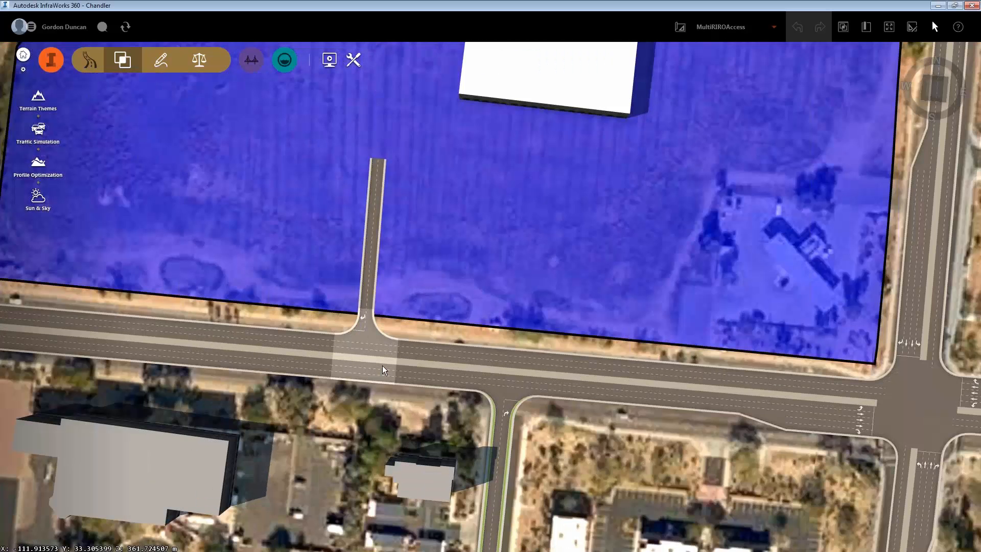
scroll(382, 366, down, 2)
scroll(377, 364, down, 1)
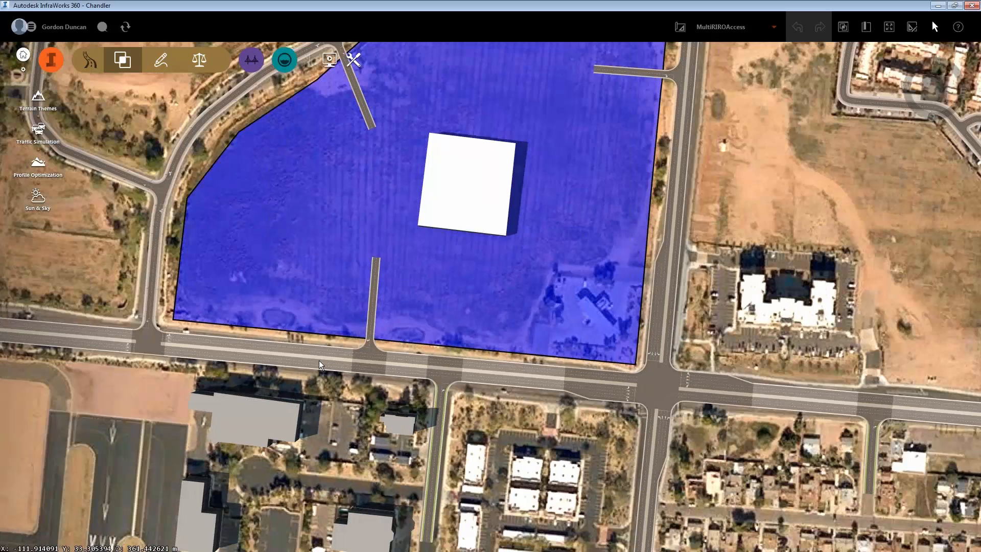
scroll(319, 360, down, 1)
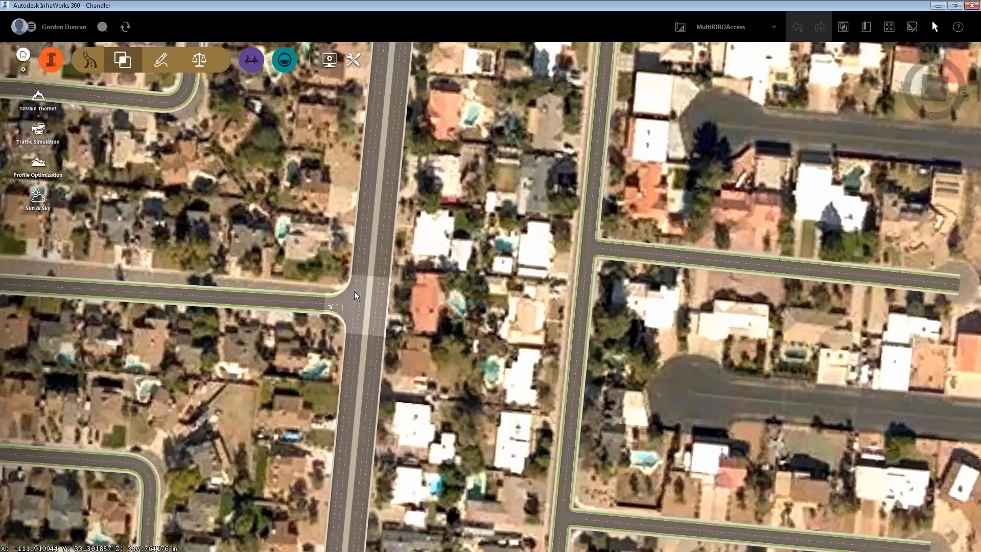
Step: Open Intersection 18 on South Galaxy Drive for editing and set its edit mode to Lane Markings
scroll(354, 291, up, 2)
click(332, 249)
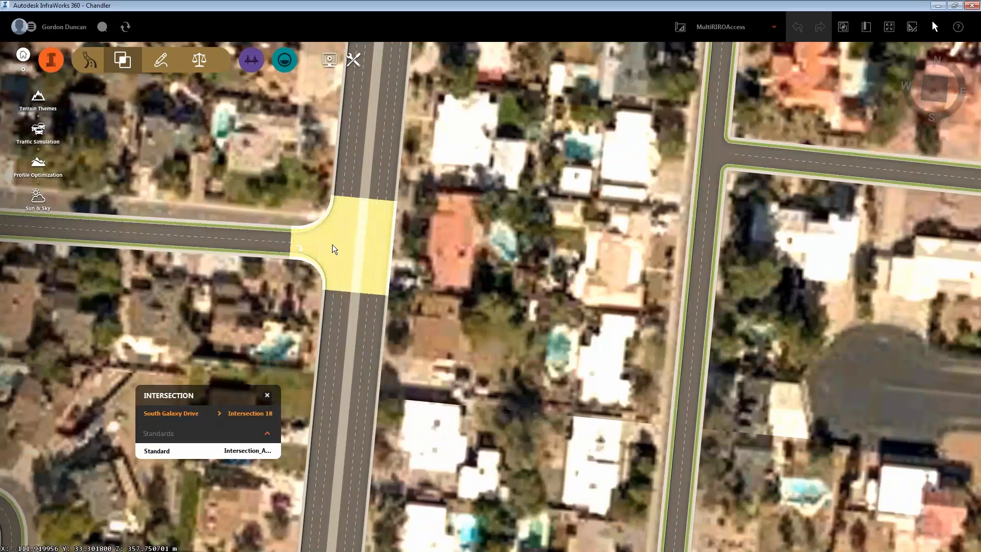
right_click(333, 246)
click(353, 269)
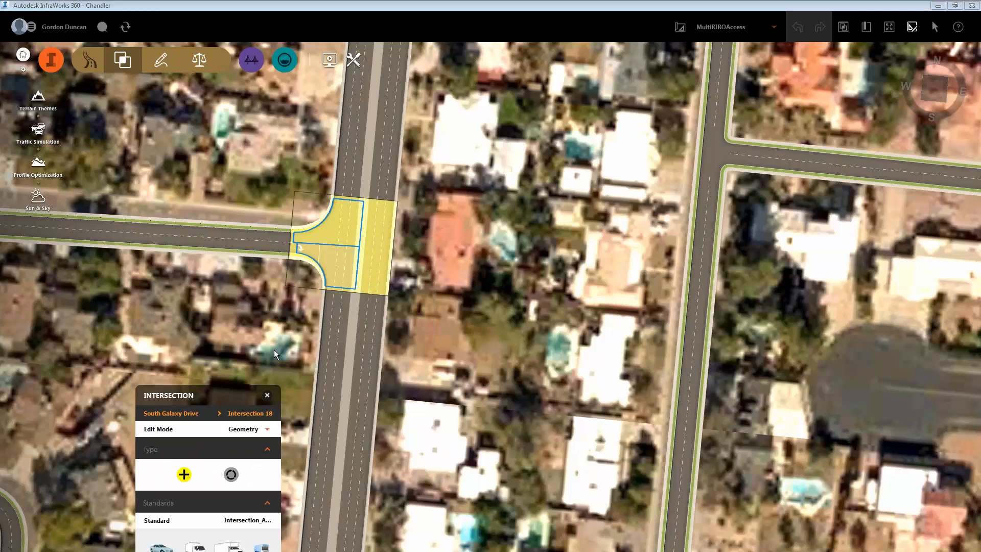
drag(216, 393, 120, 243)
click(148, 278)
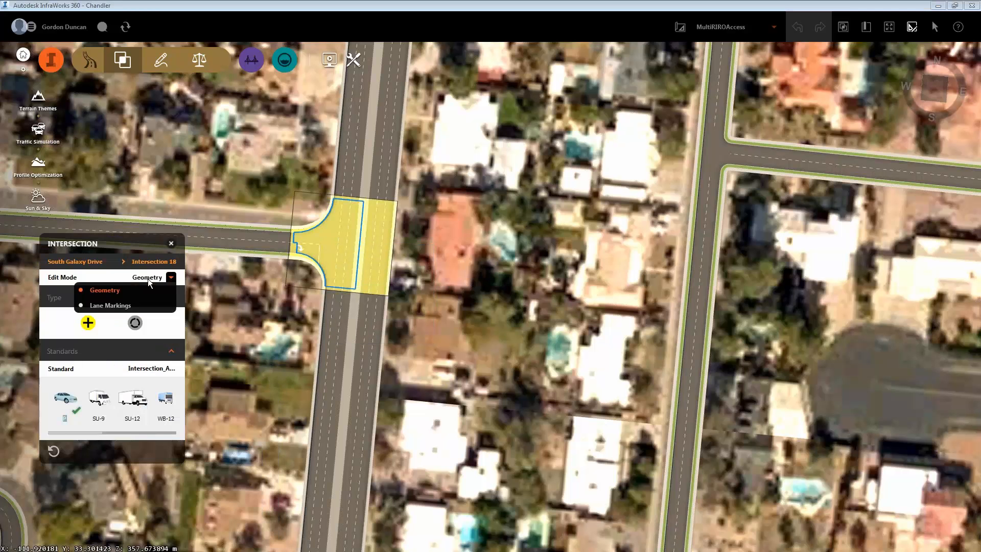
click(134, 306)
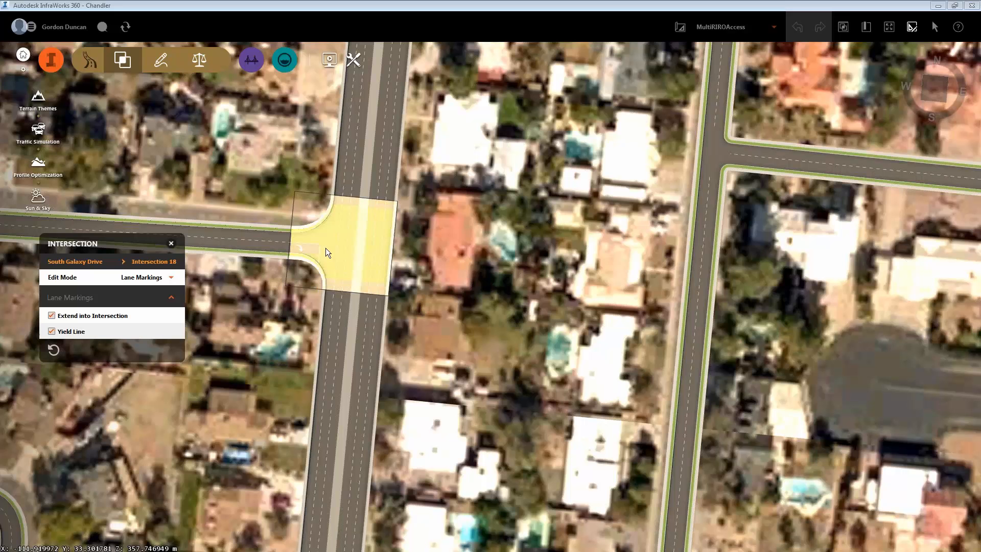
Step: Try a left-turn marking on the southern approach's innermost lane at Intersection 18, and restore it to straight ahead
click(345, 285)
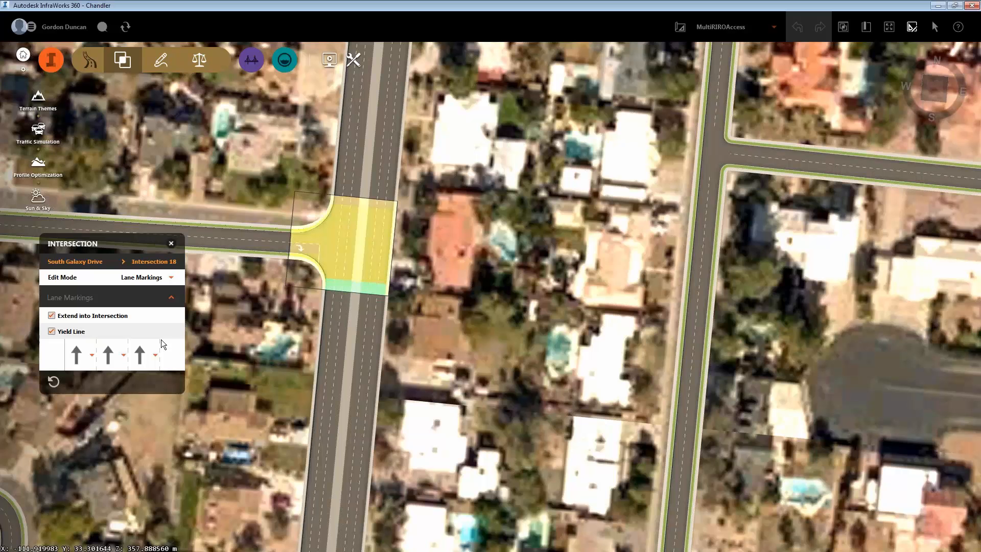
click(91, 355)
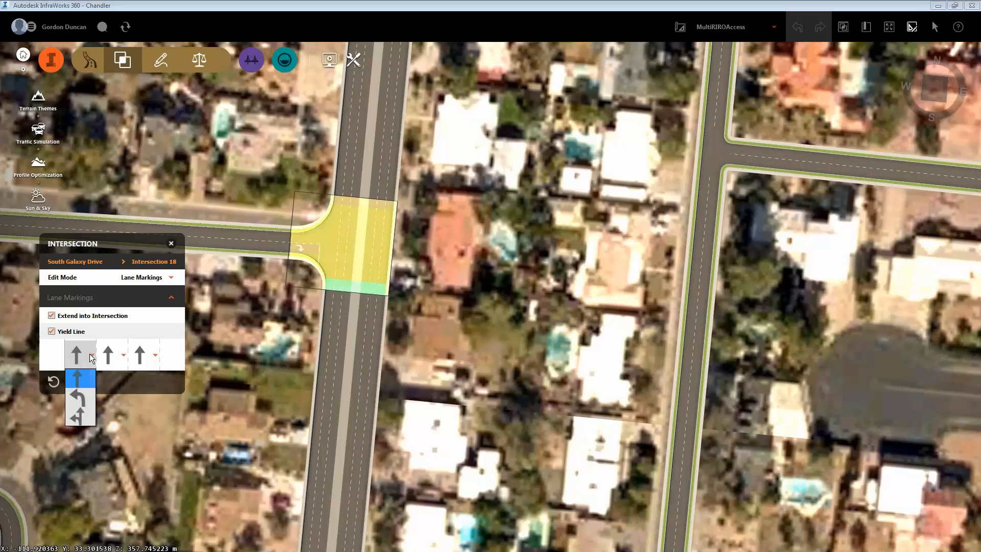
click(81, 398)
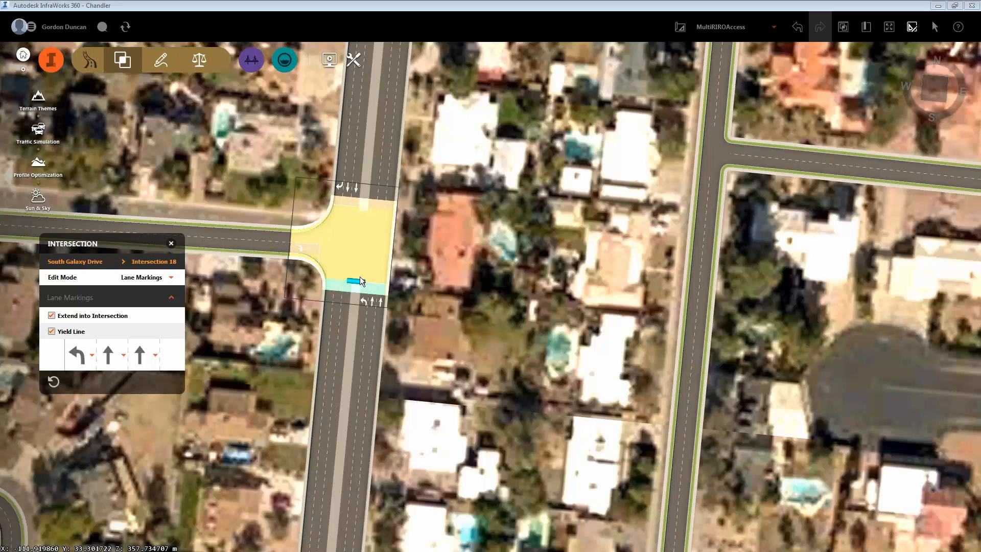
click(90, 353)
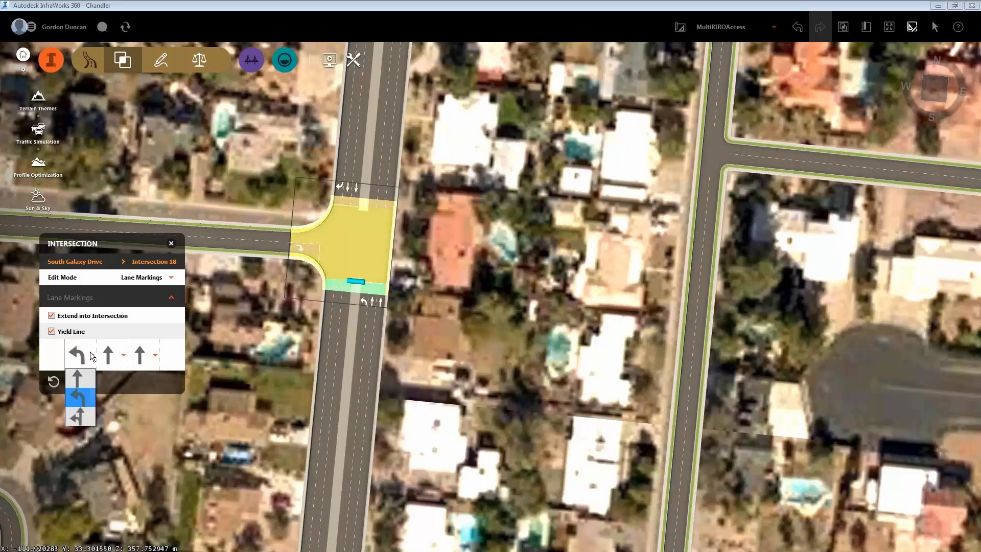
click(80, 377)
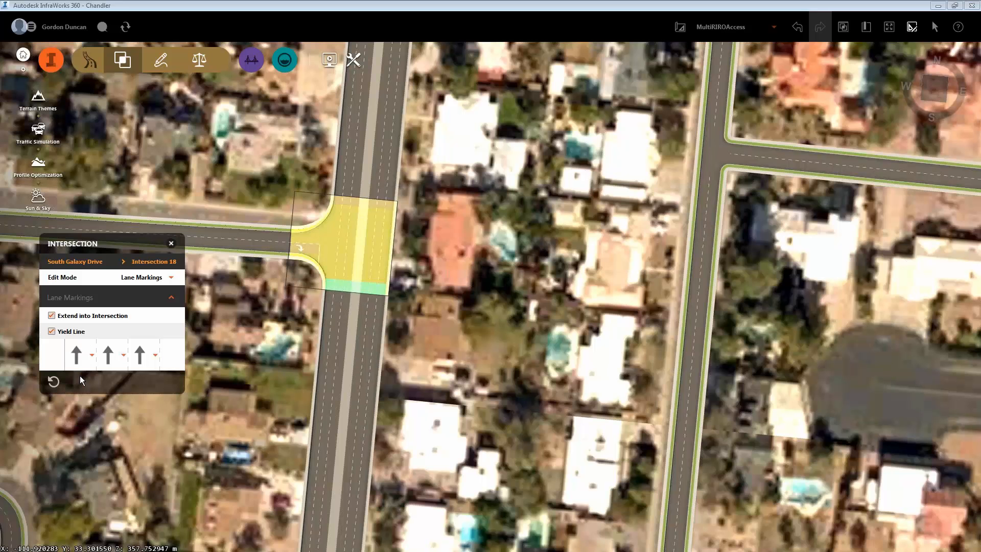
Step: Inspect the side road's lane marking at Intersection 18 and review the three access roads around the development site
click(318, 248)
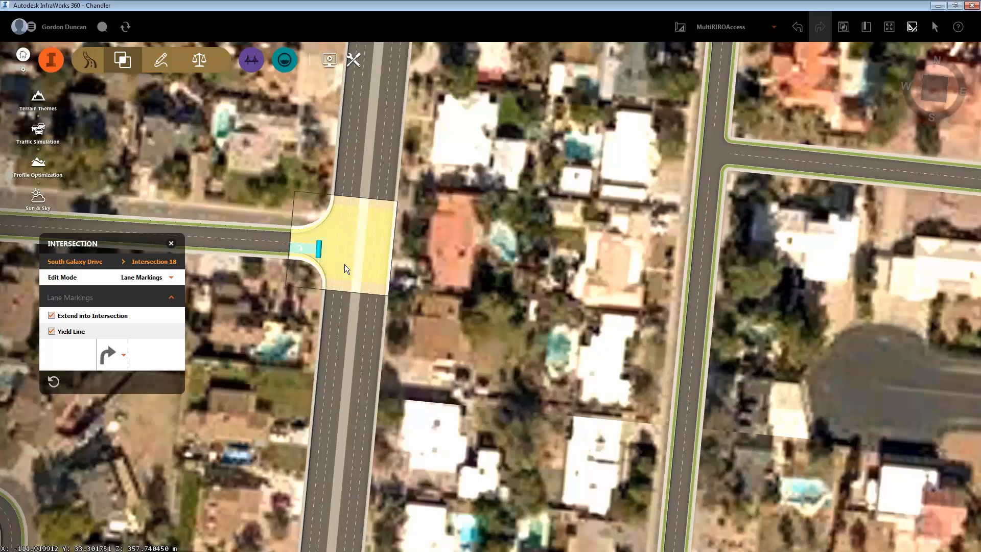
scroll(345, 264, down, 1)
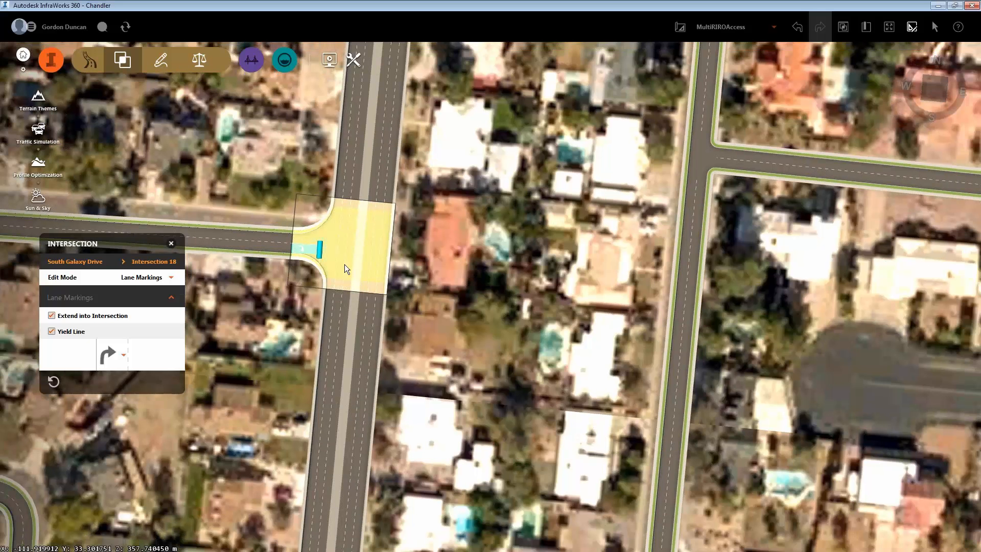
scroll(345, 265, down, 3)
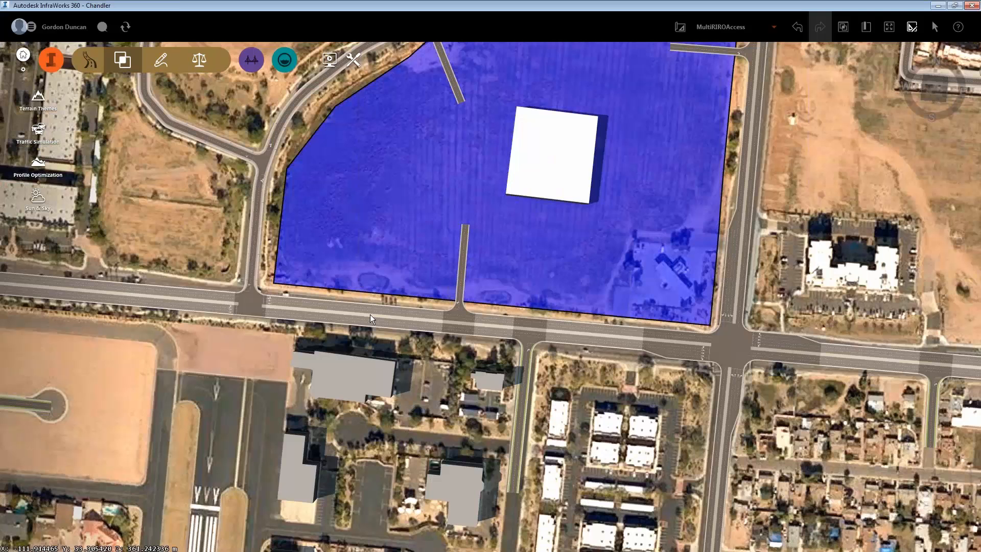
scroll(369, 315, up, 1)
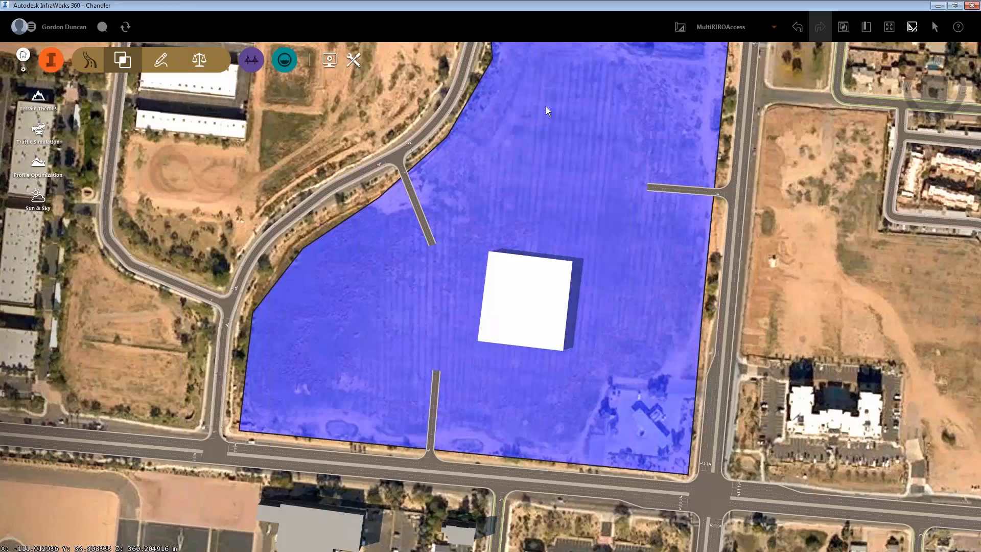
drag(545, 106, 489, 213)
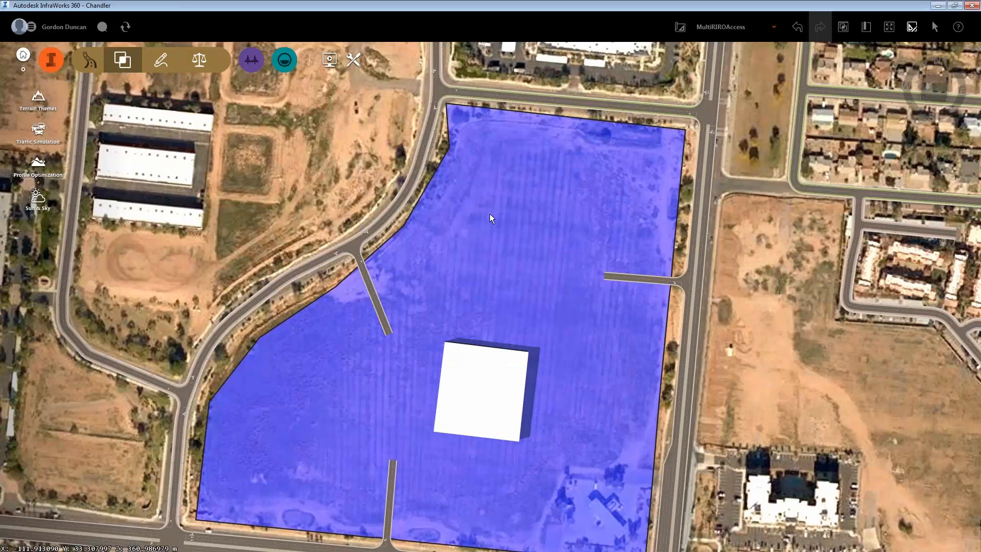
scroll(470, 286, down, 3)
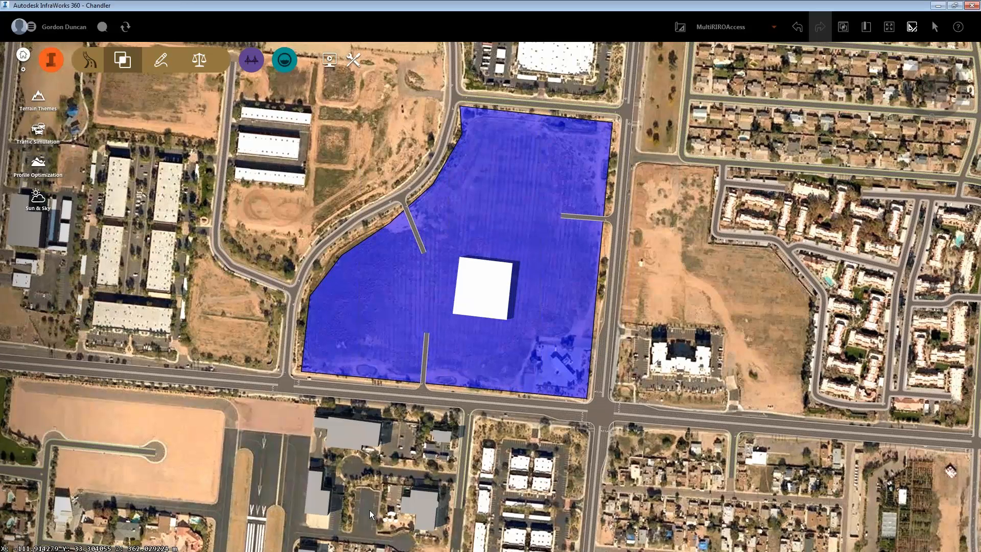
Step: Bring back Traffic Simulation, load the Short Morning results for MultiRIROAccess, and play the animation at the main intersection
drag(370, 510, 381, 511)
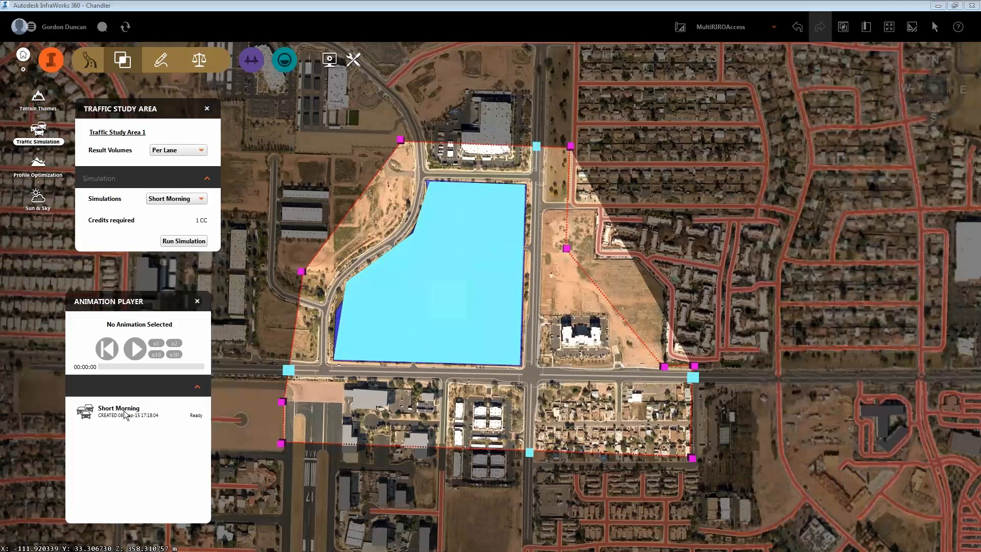
click(125, 412)
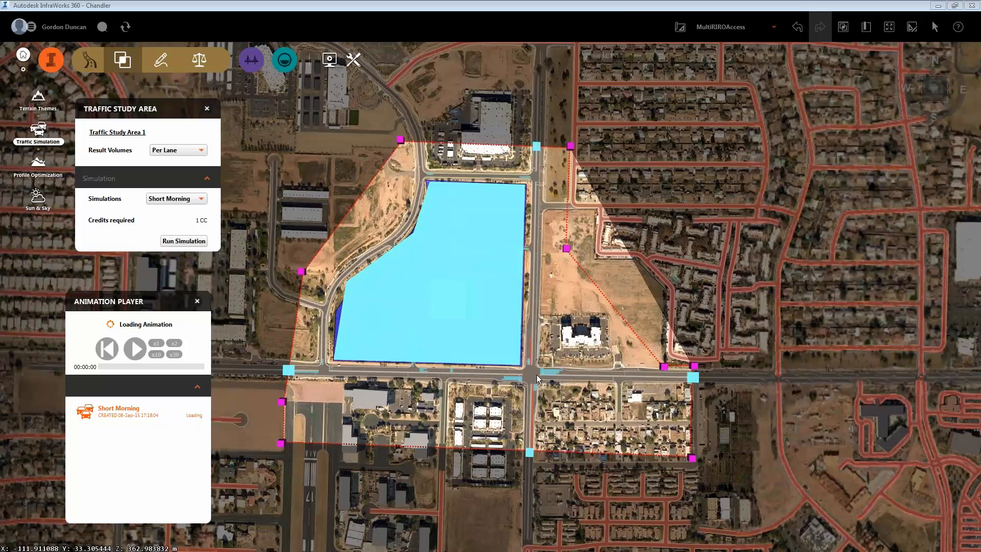
scroll(536, 375, up, 1)
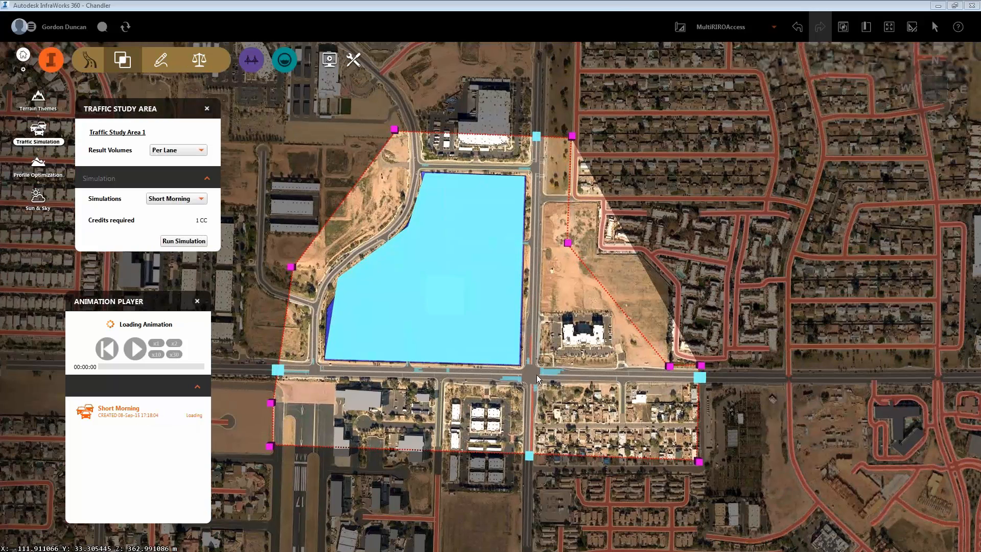
scroll(536, 375, up, 1)
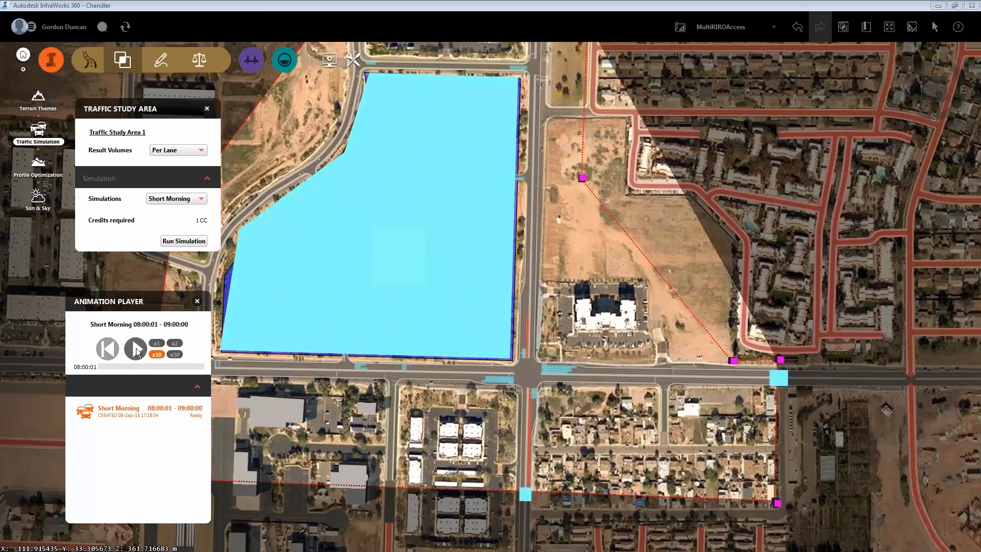
click(135, 350)
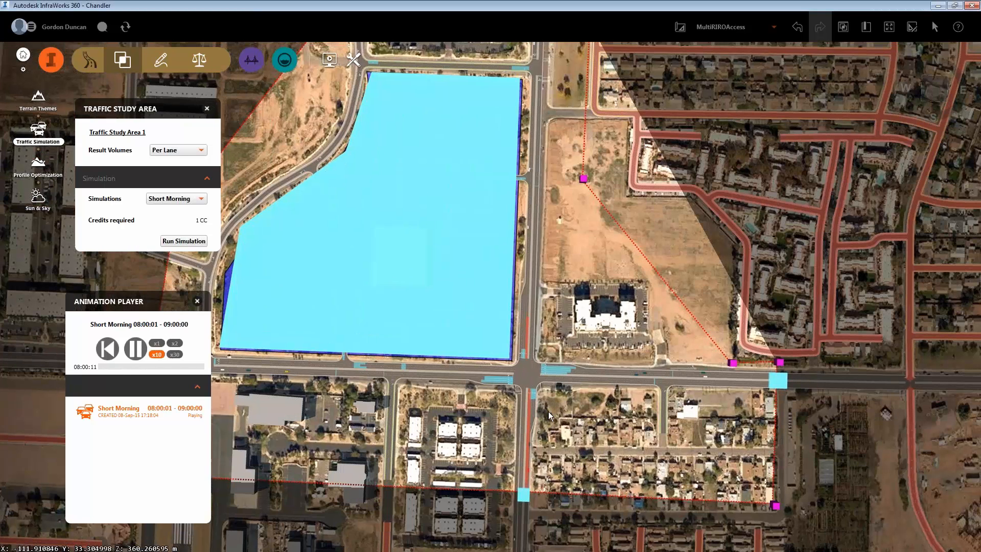
scroll(548, 412, up, 1)
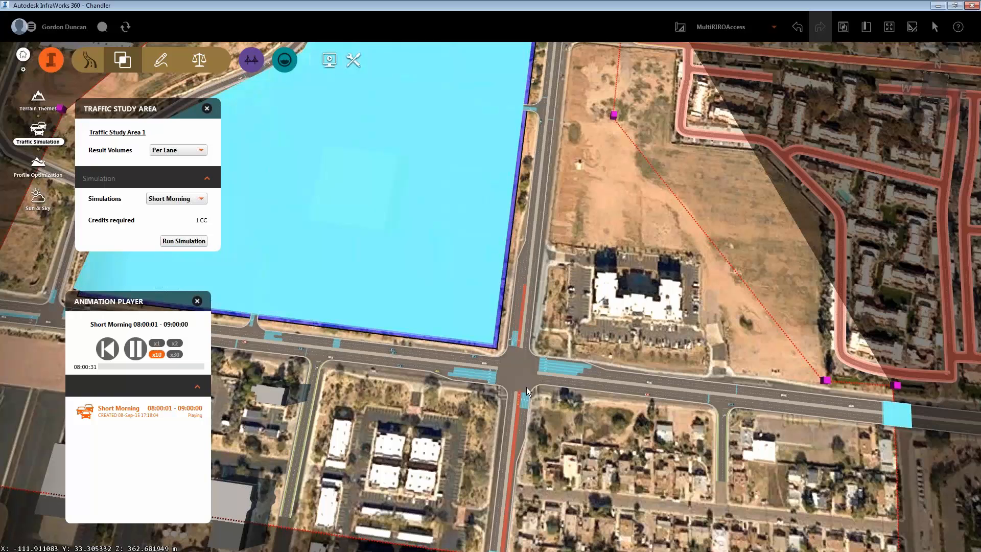
scroll(526, 387, up, 1)
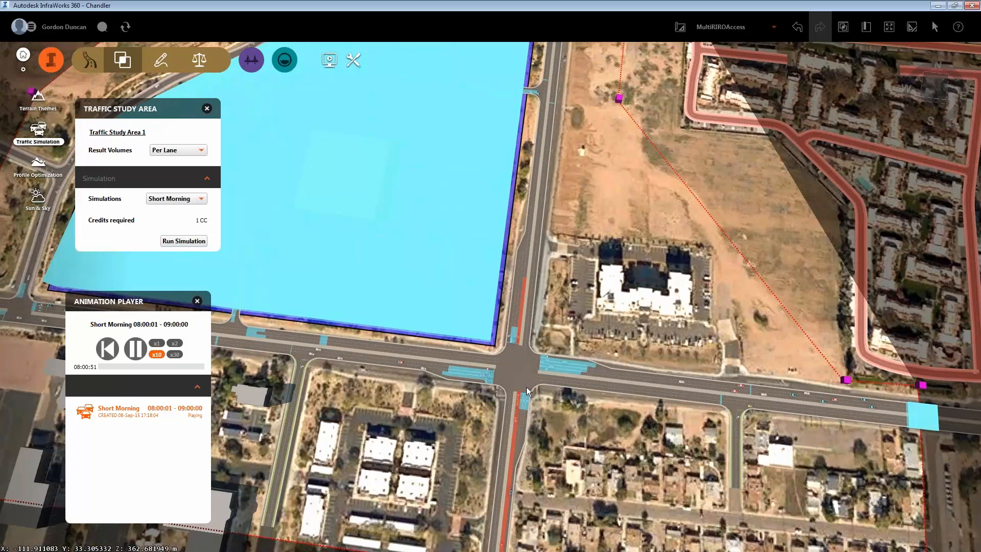
Step: Examine the queues on the main intersection's approaches, especially the southern one, while the MultiRIROAccess animation plays, and pause it
drag(526, 387, 552, 236)
drag(566, 422, 486, 349)
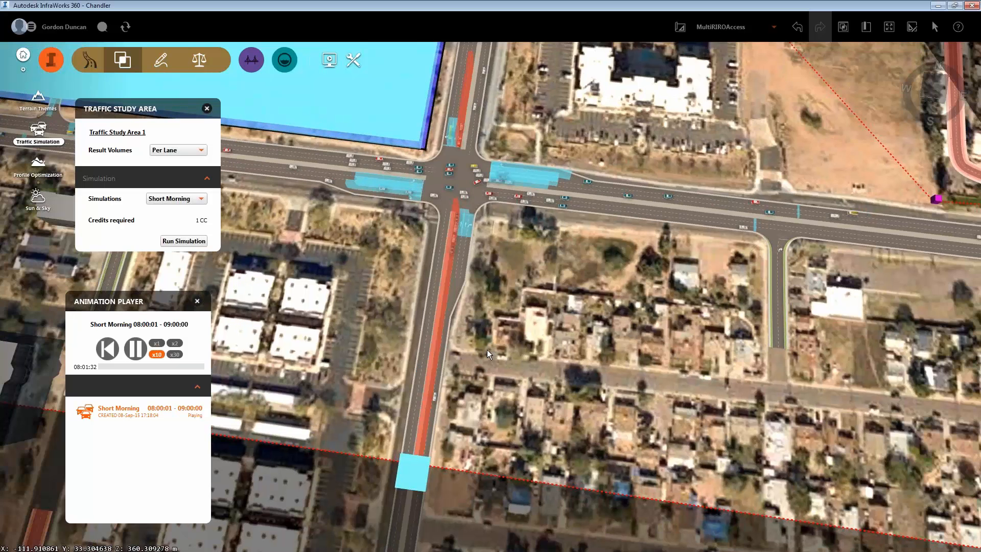
middle_drag(487, 349, 413, 304)
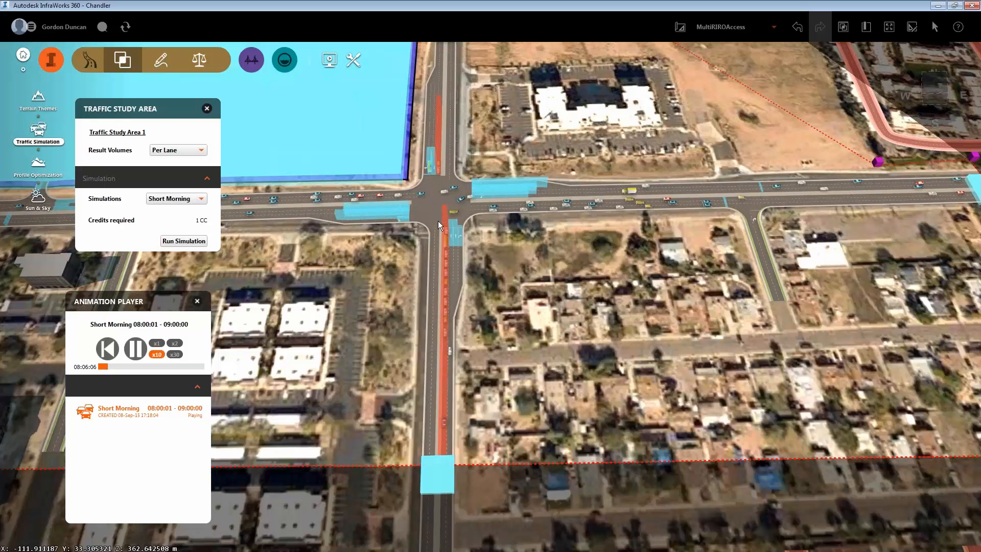
mouse_move(446, 226)
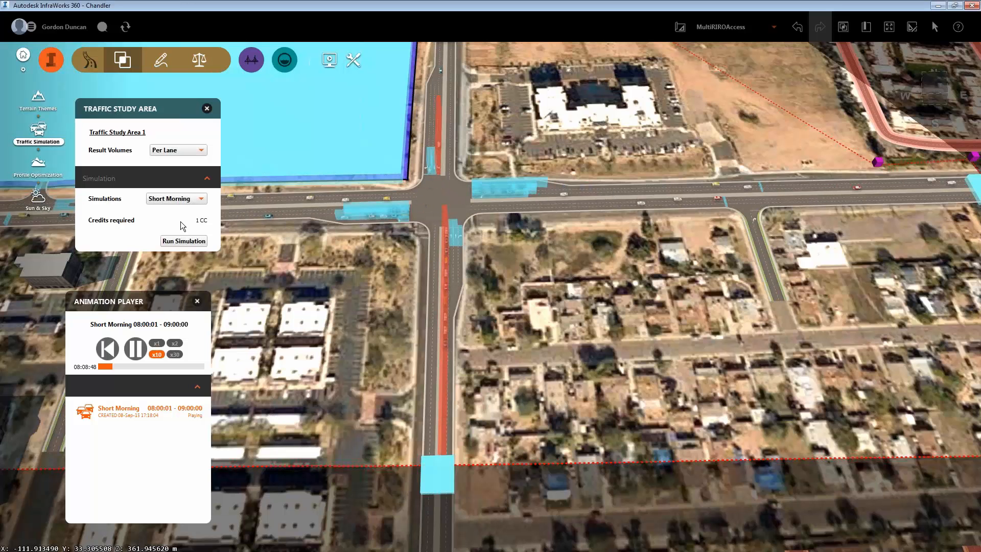
mouse_move(430, 171)
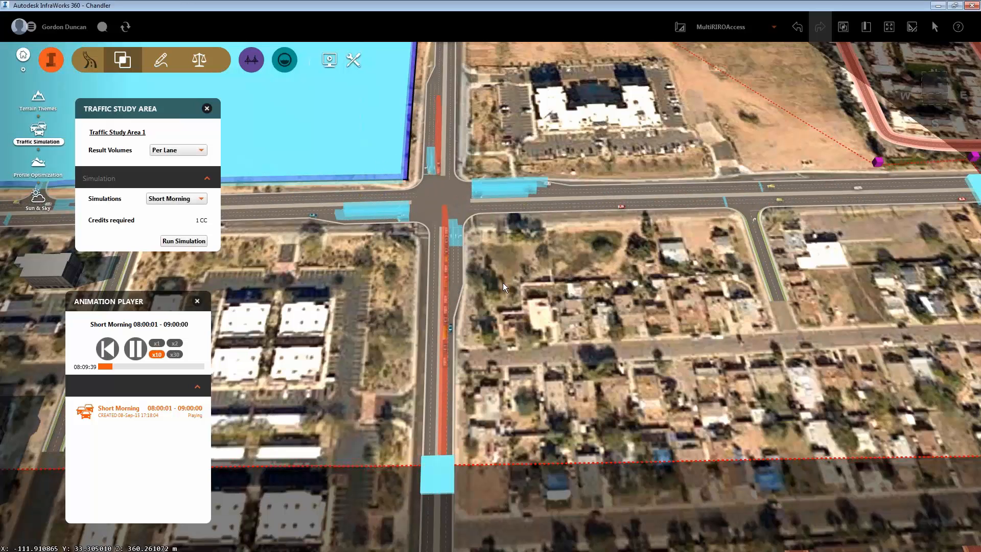
drag(503, 283, 502, 300)
scroll(503, 300, down, 3)
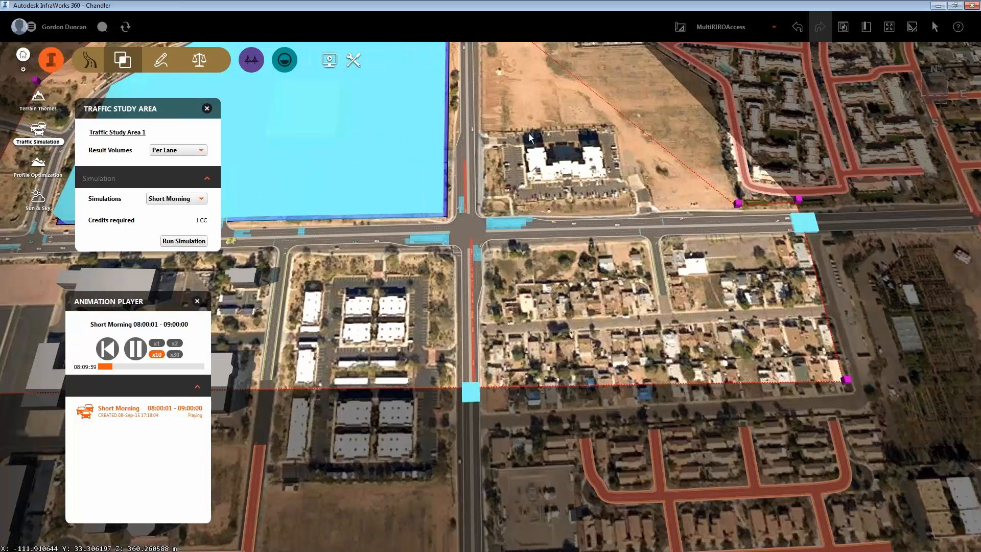
middle_drag(531, 134, 547, 215)
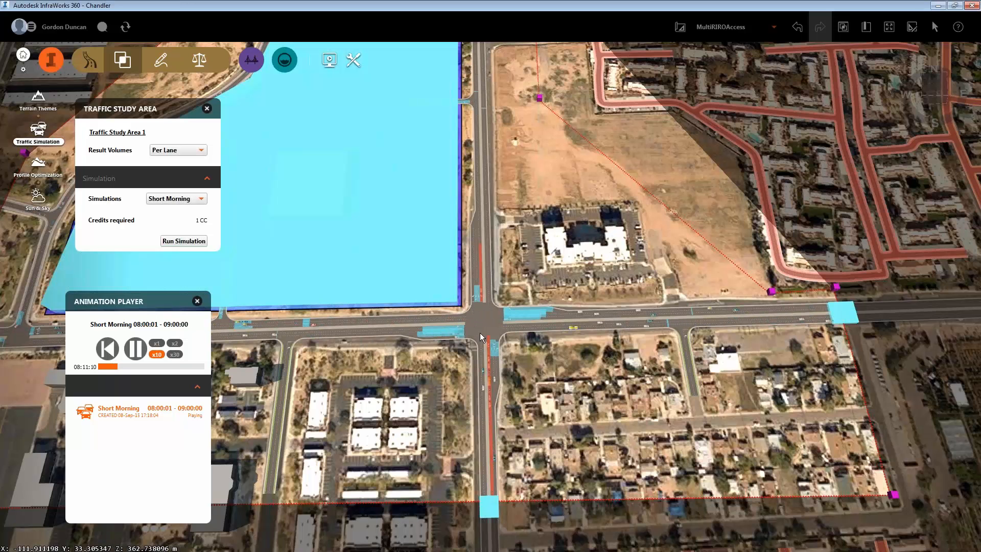
mouse_move(489, 371)
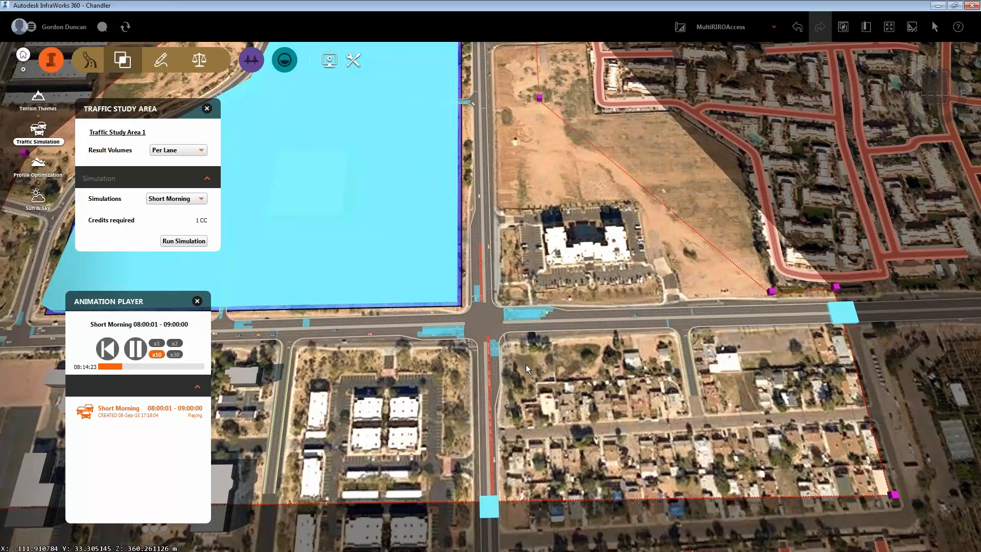
drag(525, 363, 520, 383)
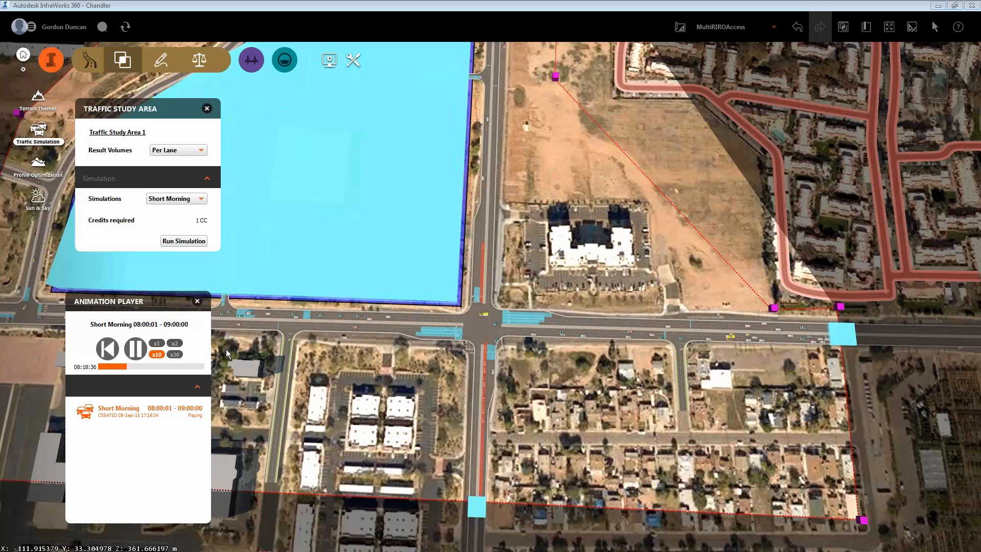
click(136, 349)
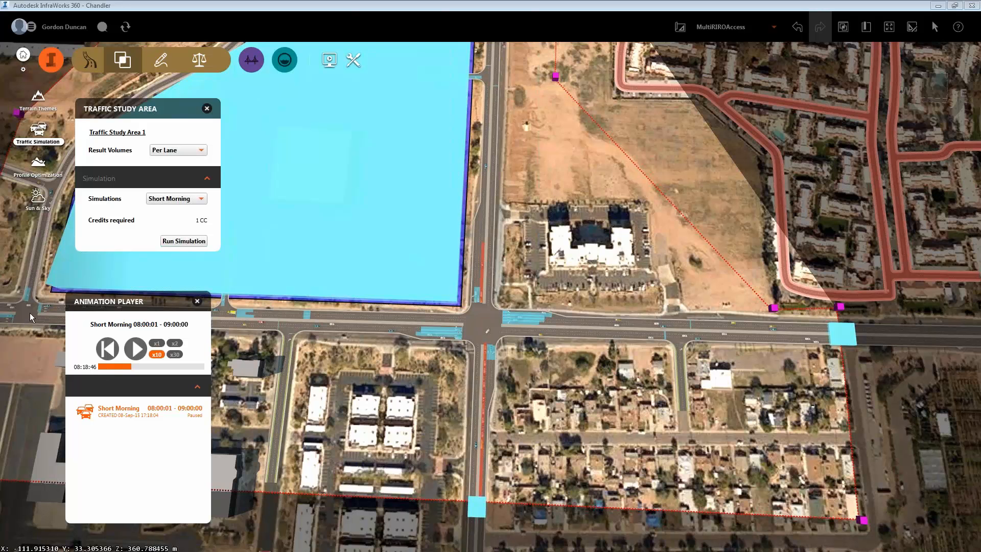
Step: Switch to the SingleAccessWithCro... proposal, load its Short Morning results, and play the animation along the development's southern road
click(774, 29)
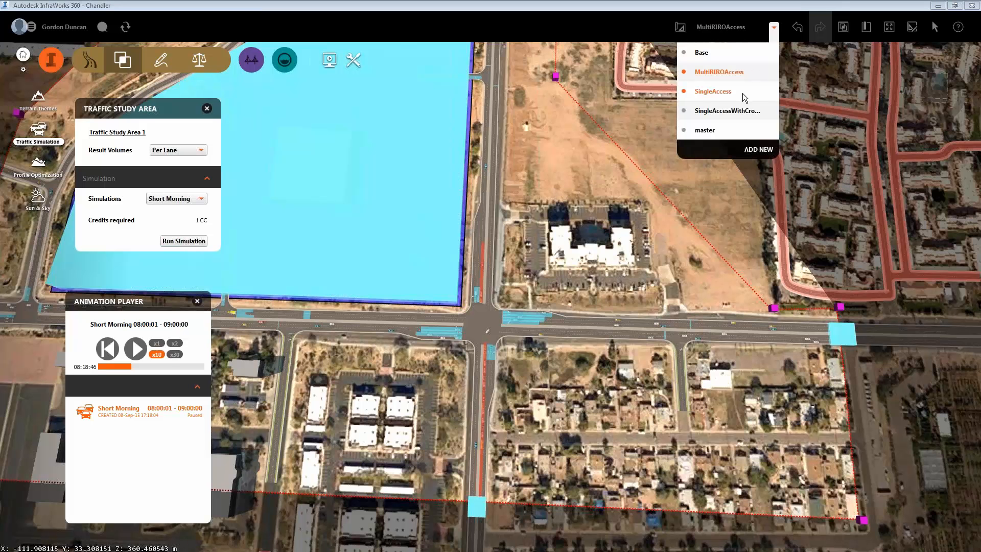
click(737, 112)
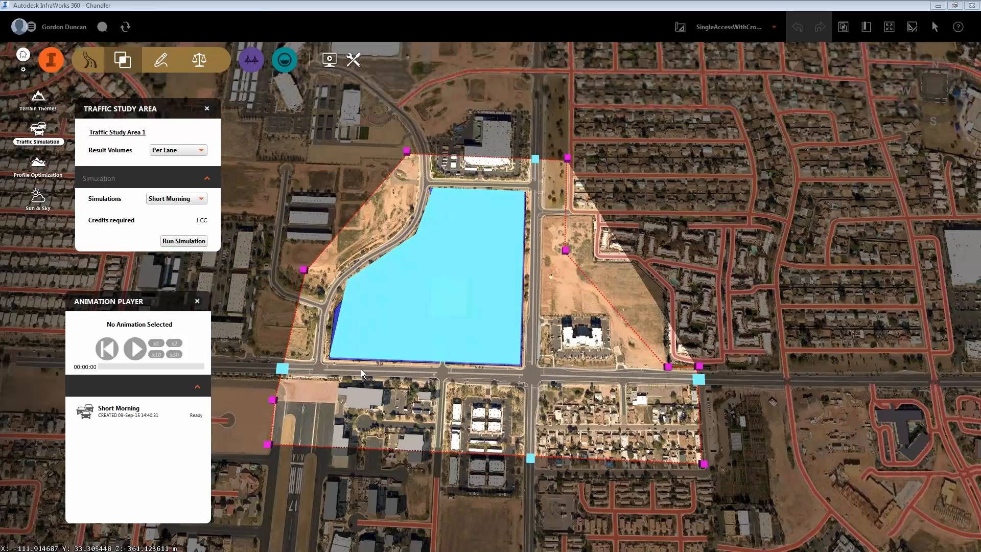
scroll(360, 369, up, 1)
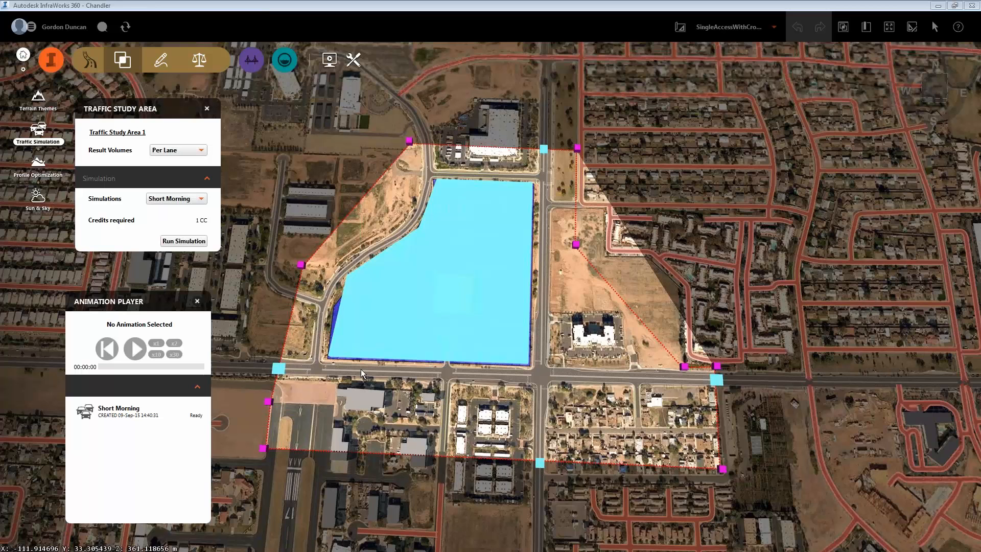
scroll(361, 368, up, 5)
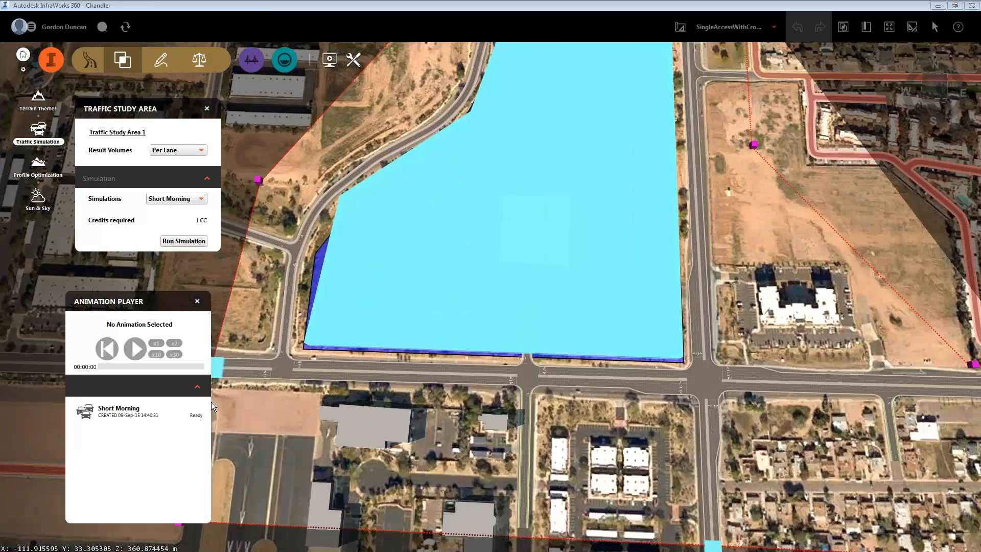
click(209, 403)
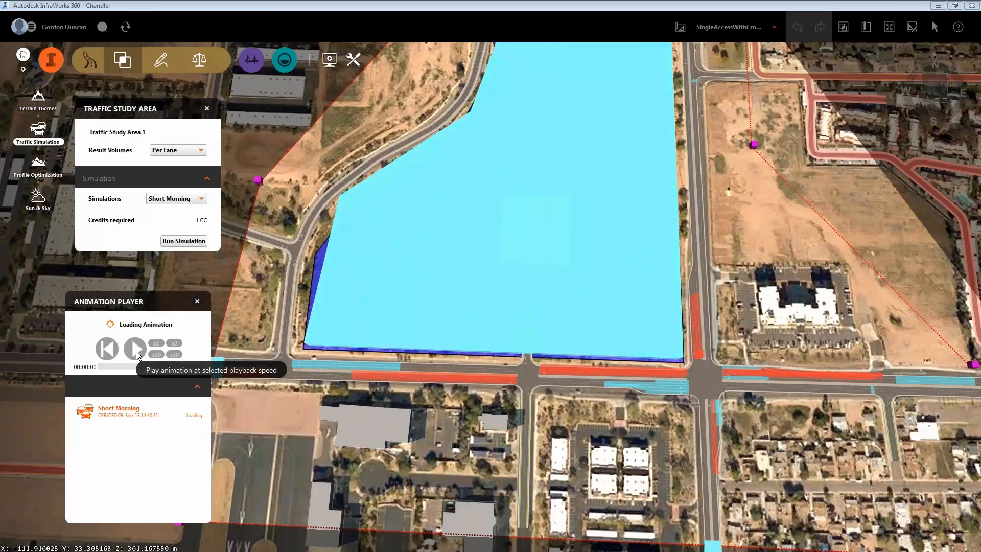
click(136, 351)
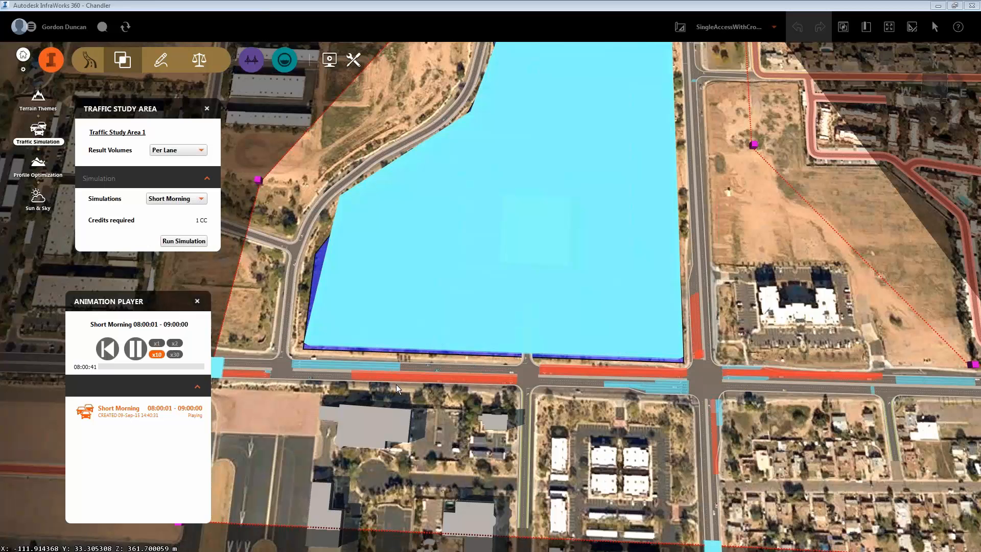
Step: Set Result Volumes to Off, inspect the vehicle queues around the single access intersection, and pause the animation
click(178, 150)
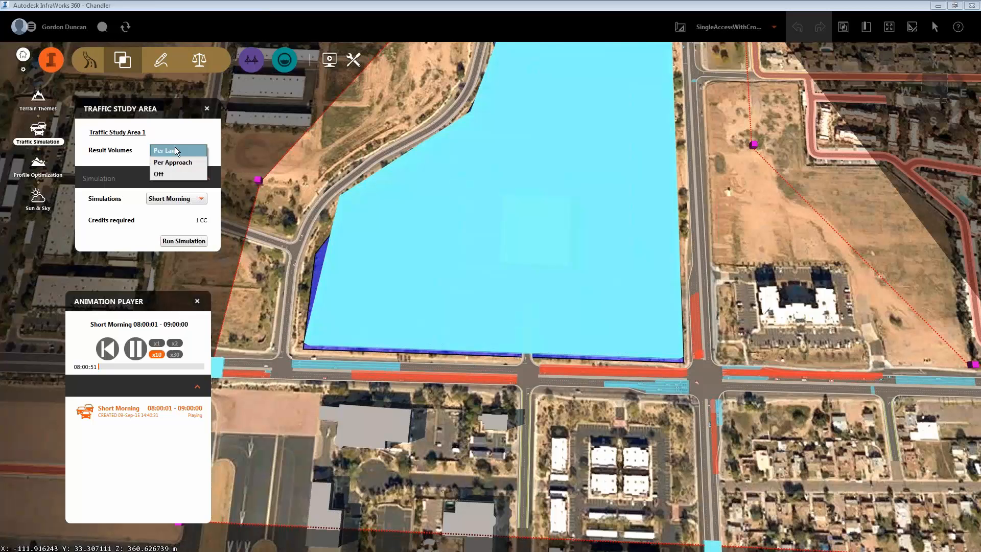
click(173, 173)
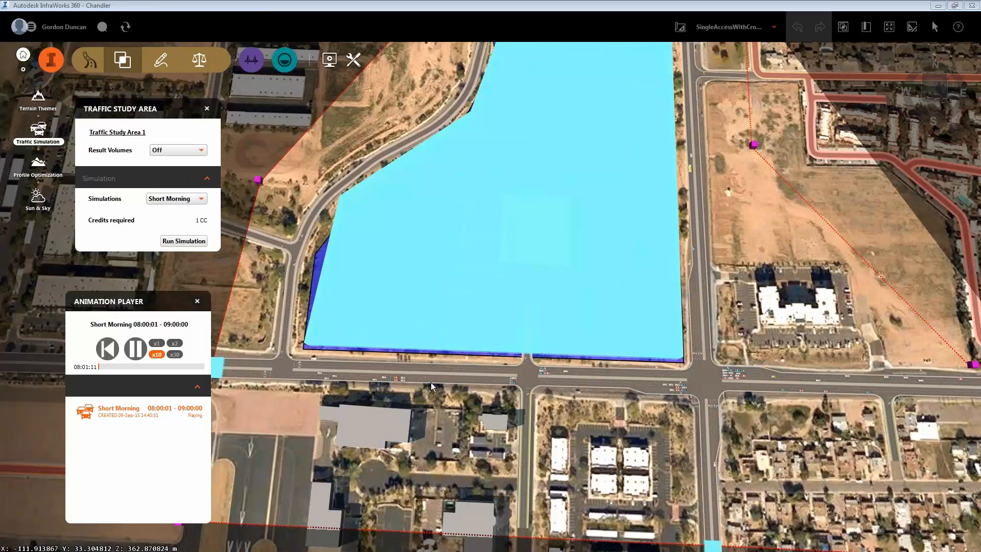
scroll(430, 382, up, 2)
scroll(431, 384, up, 3)
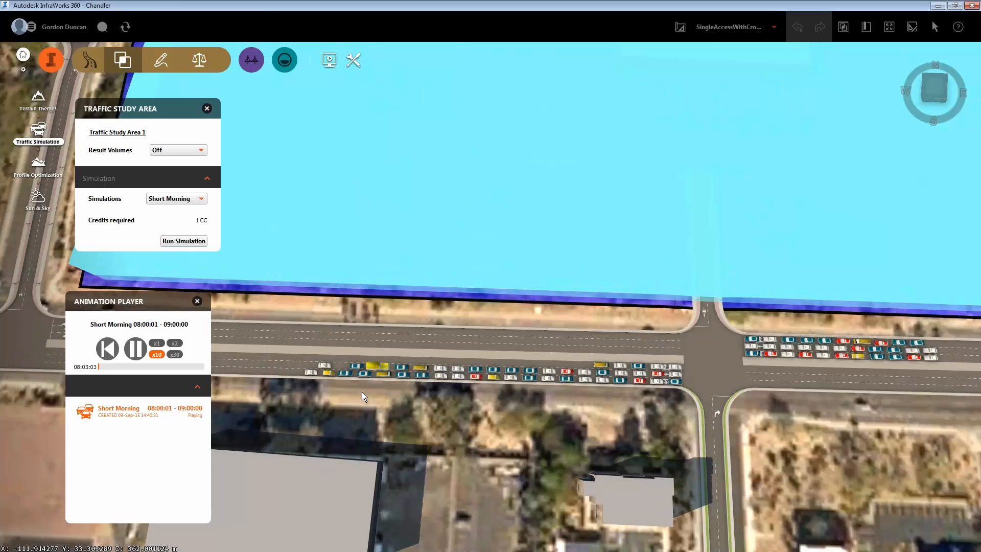
scroll(362, 393, down, 1)
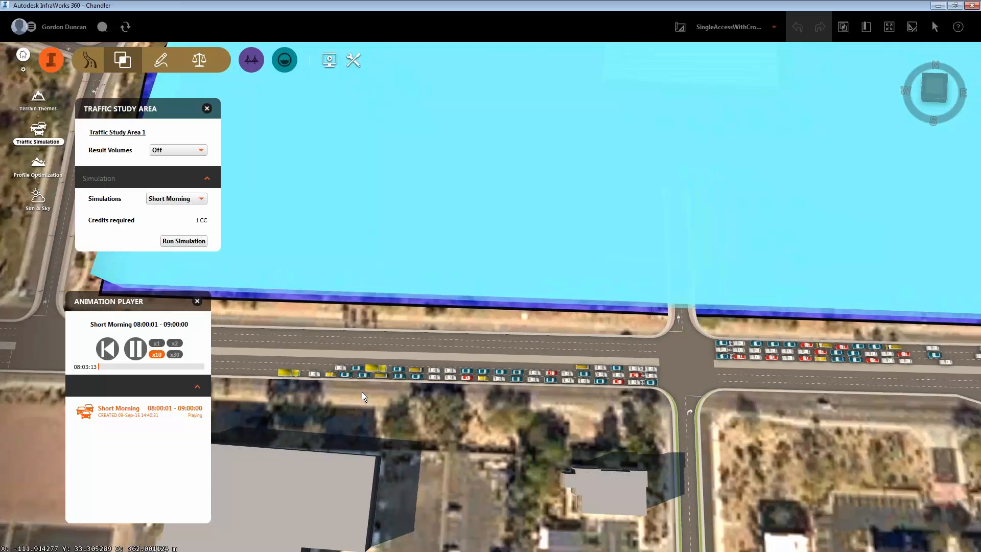
scroll(360, 385, down, 2)
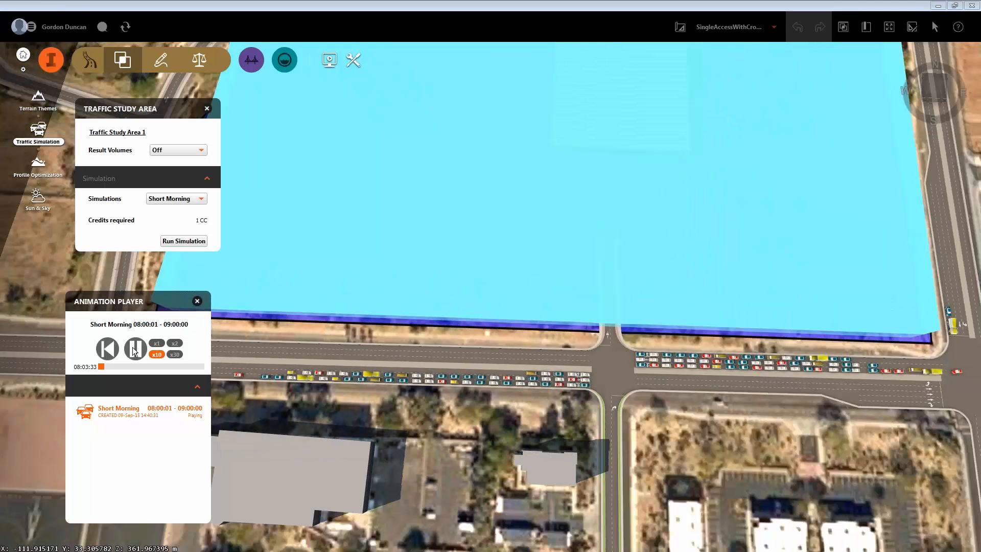
Step: Open the study area in Traffic Analyst and view the pedestrian crossing west of the access intersection in 3D
right_click(458, 258)
click(483, 263)
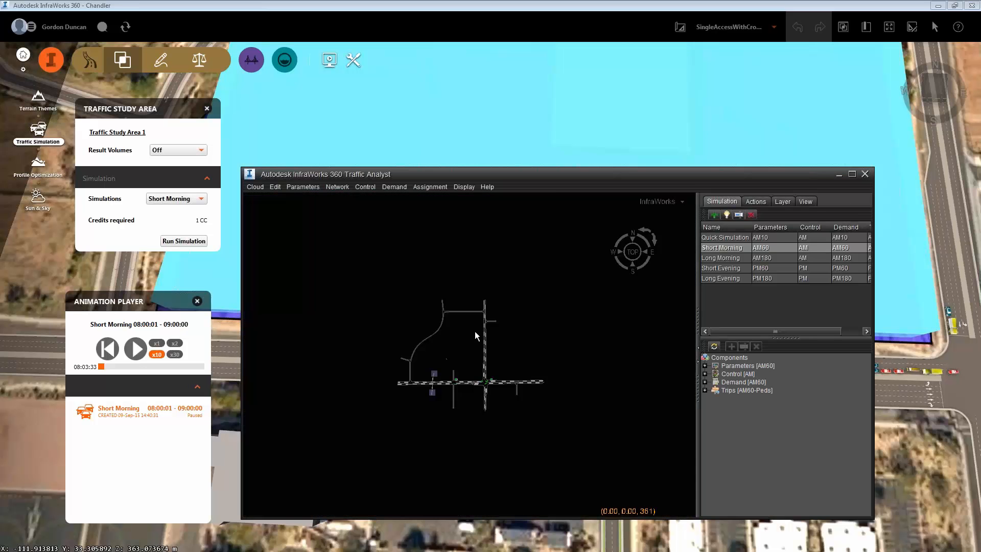
scroll(439, 386, up, 6)
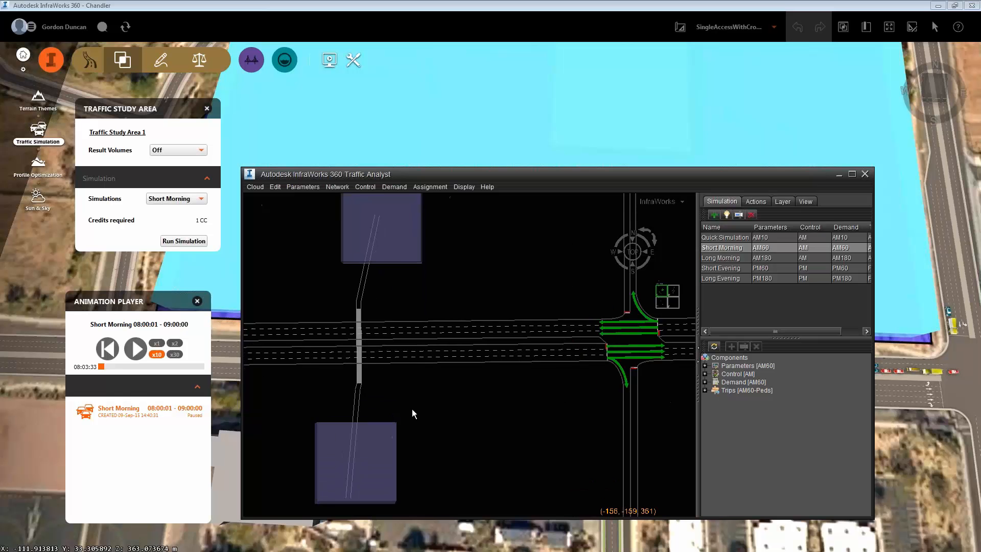
middle_drag(411, 408, 396, 309)
scroll(363, 415, up, 3)
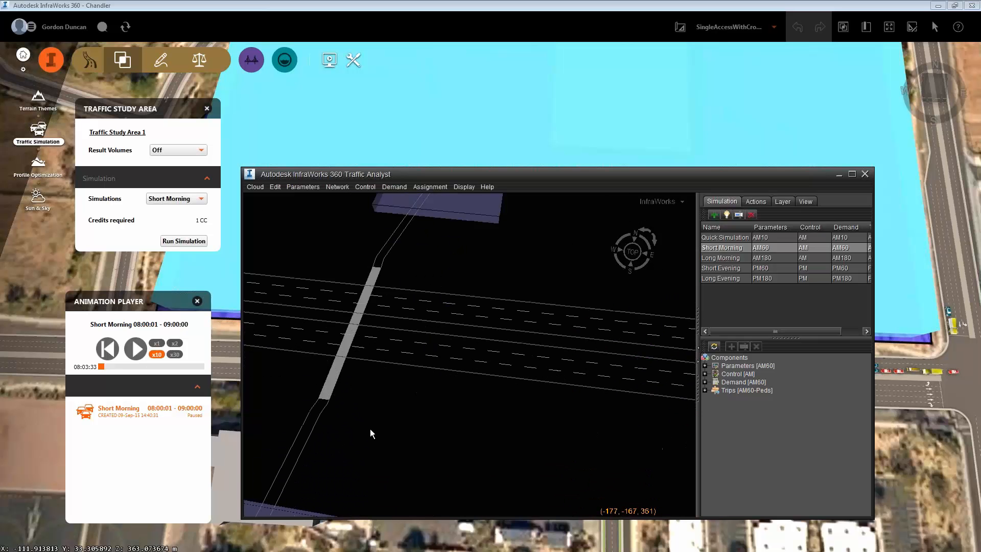
middle_drag(371, 429, 426, 337)
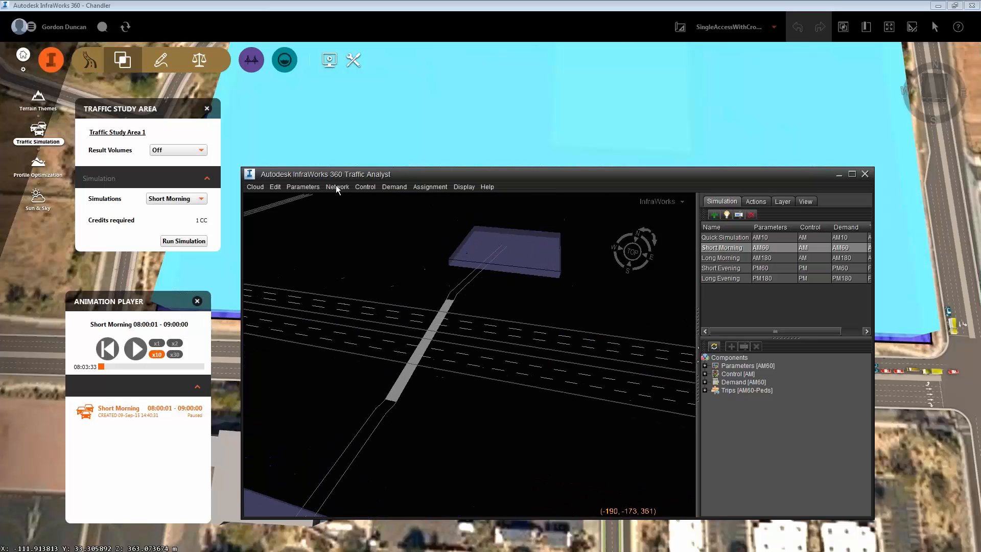
Step: Run the Short Morning simulation in Traffic Analyst, watch pedestrians at the crossing, pause it, and inspect the queues toward the access intersection
click(256, 187)
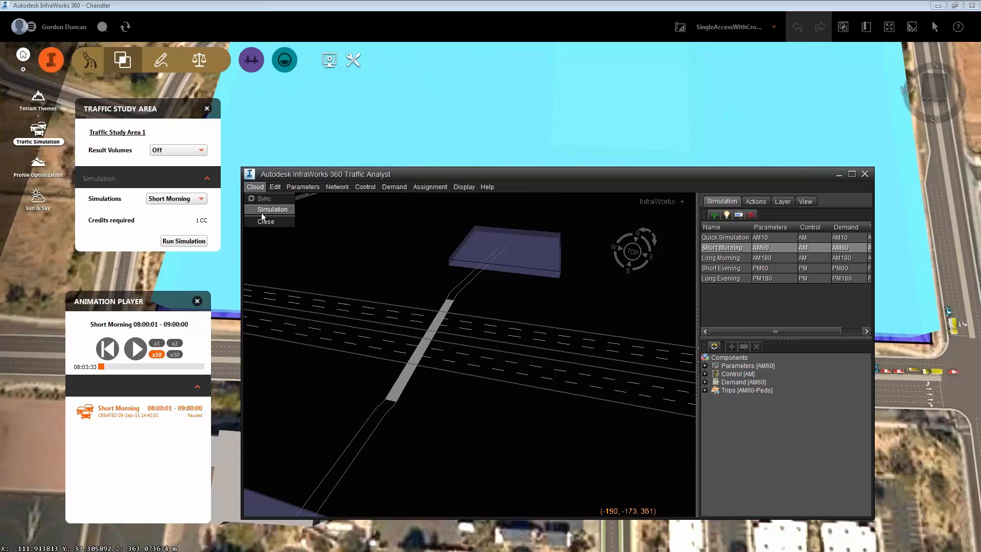
click(262, 209)
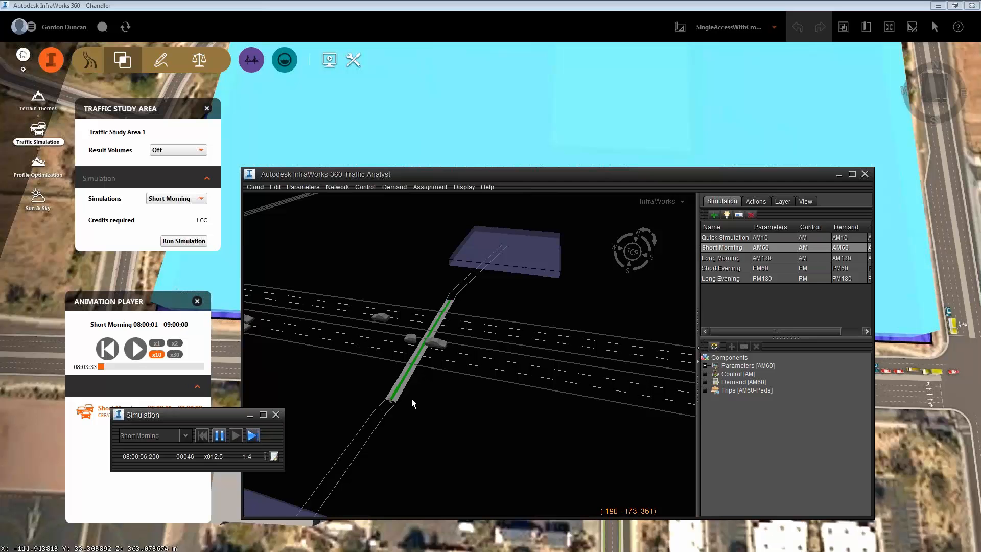
scroll(412, 398, up, 3)
drag(418, 379, 431, 323)
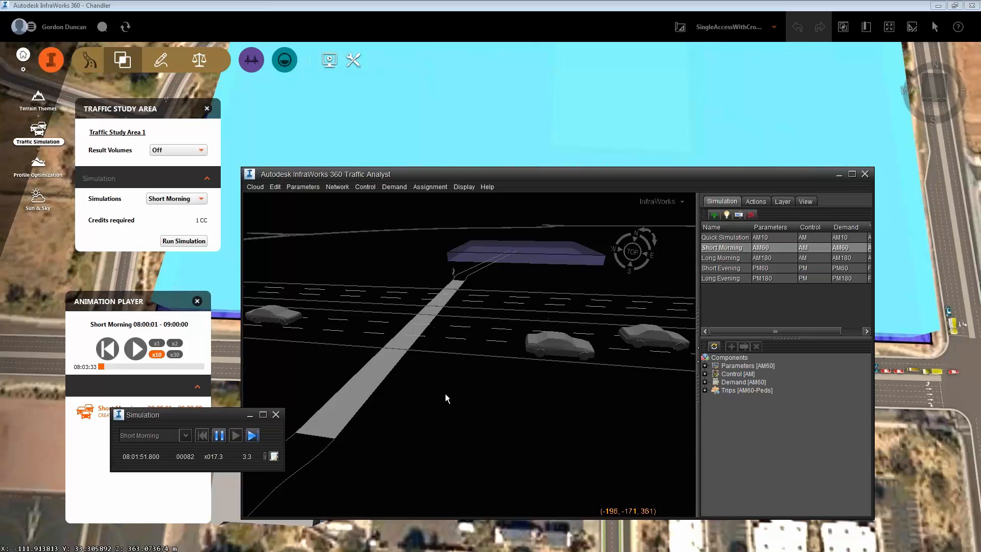
drag(446, 394, 416, 390)
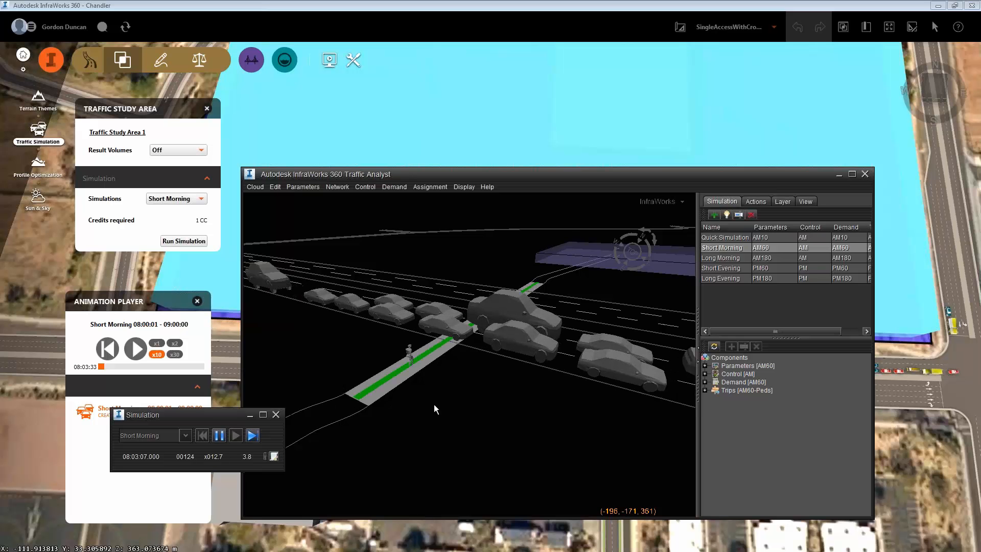
scroll(434, 403, down, 2)
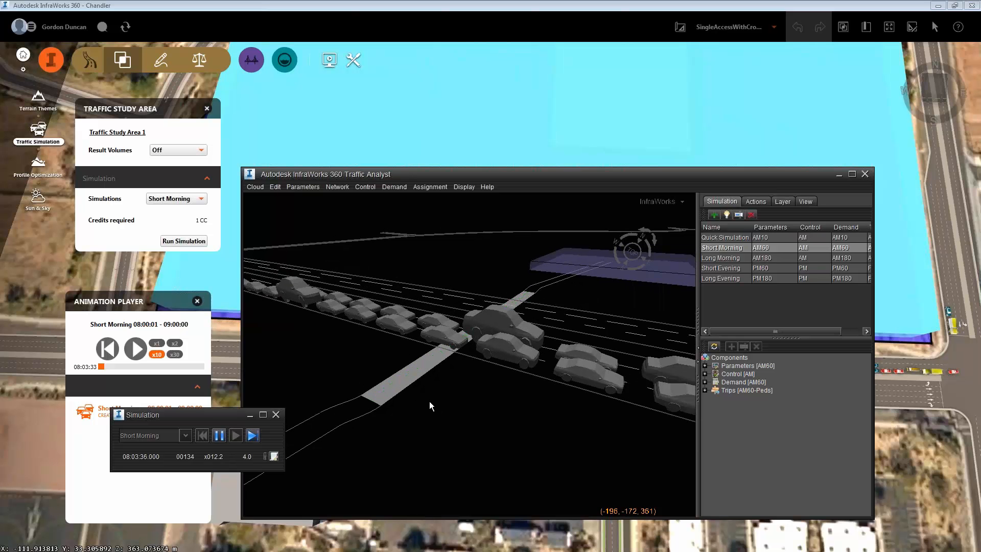
scroll(428, 399, down, 3)
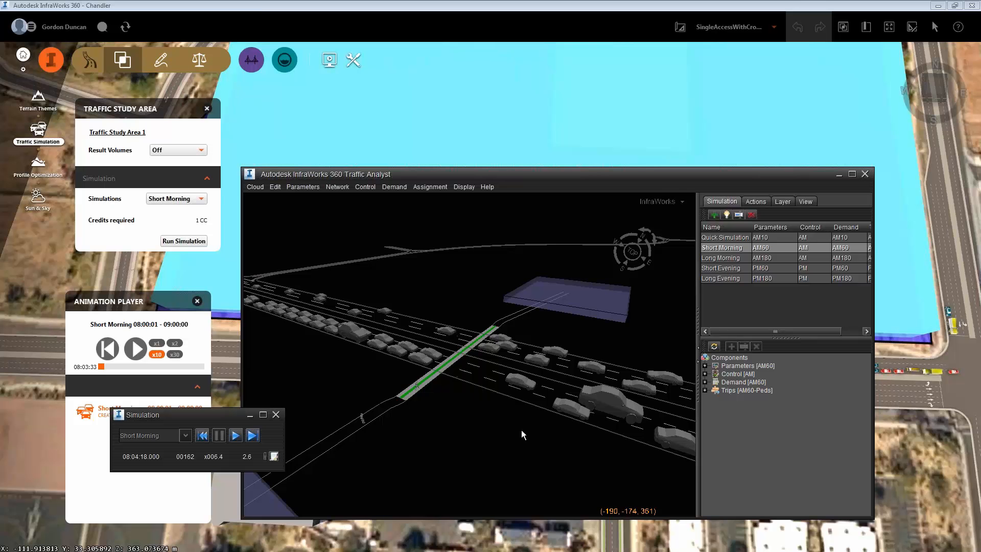
middle_drag(521, 430, 367, 388)
middle_drag(531, 406, 393, 340)
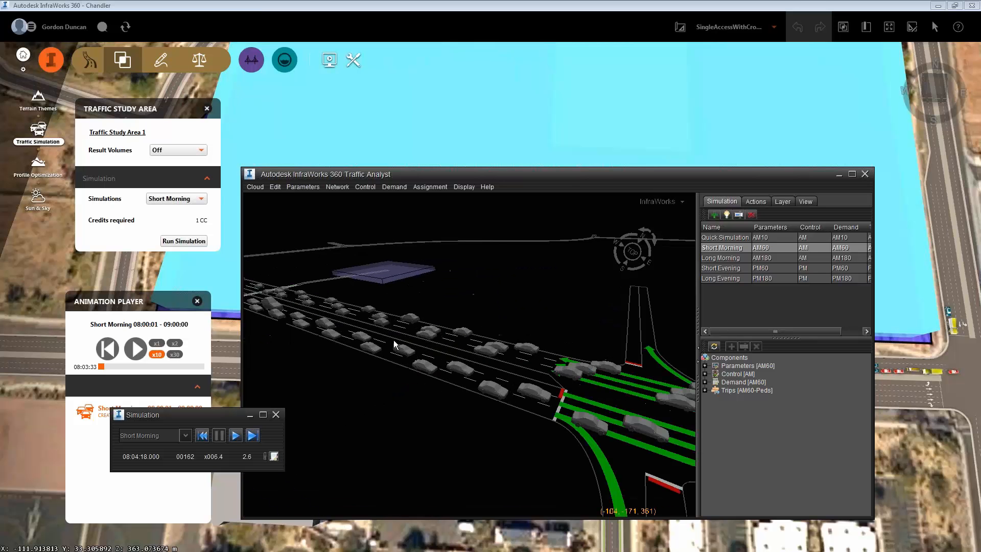
mouse_move(327, 371)
middle_down()
mouse_move(277, 305)
mouse_move(324, 370)
middle_up()
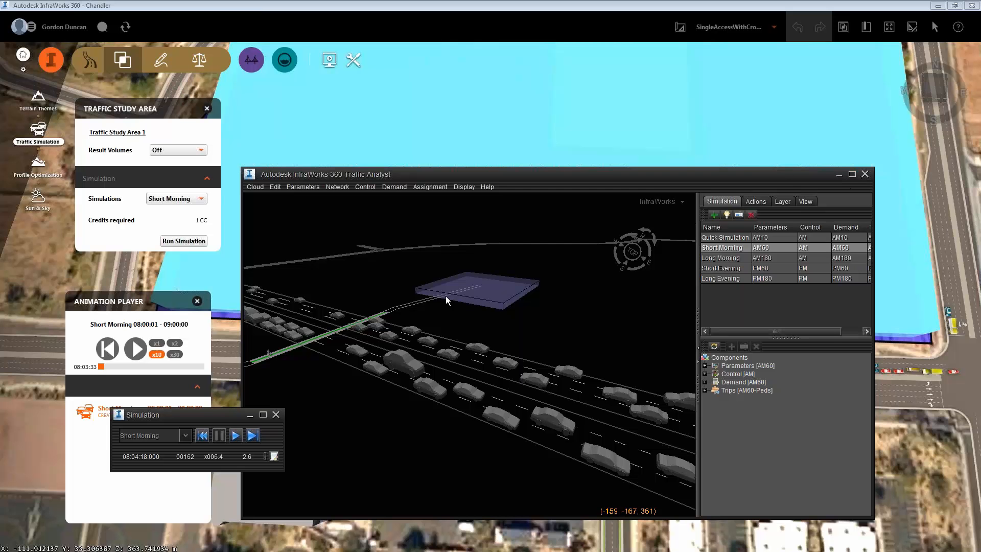
Step: Close the simulation player and Traffic Analyst, and move the Traffic Study Area window away from the Traffic Simulation control
click(277, 413)
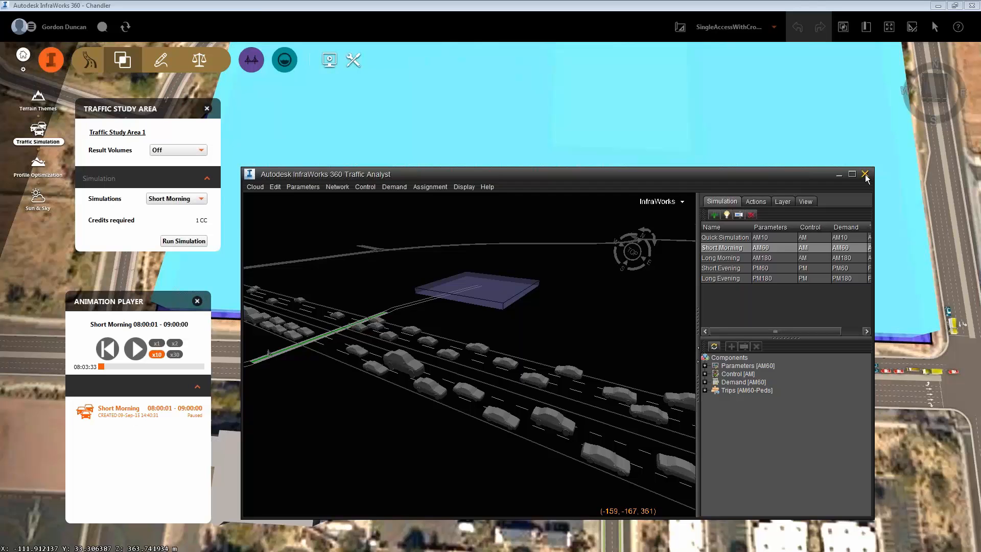
click(865, 174)
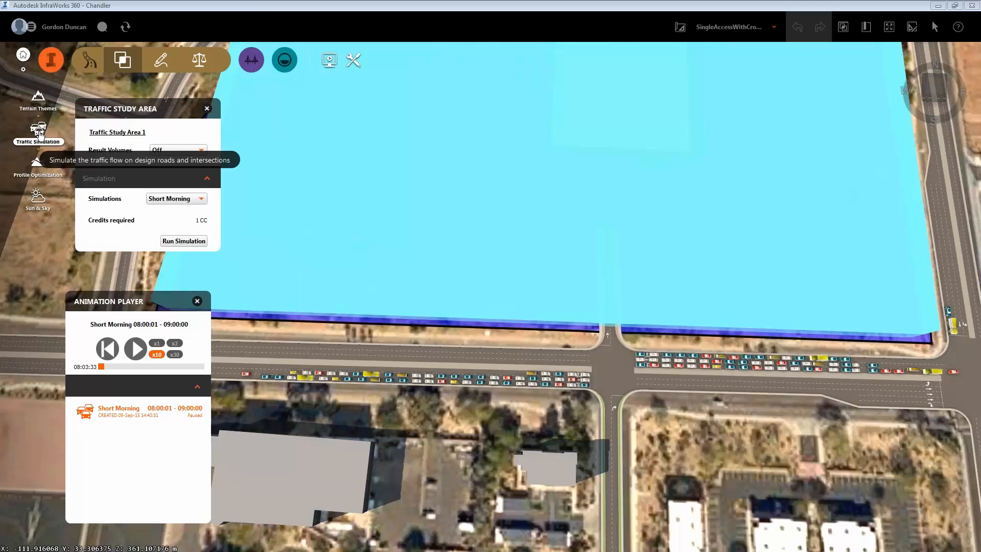
drag(109, 109, 151, 83)
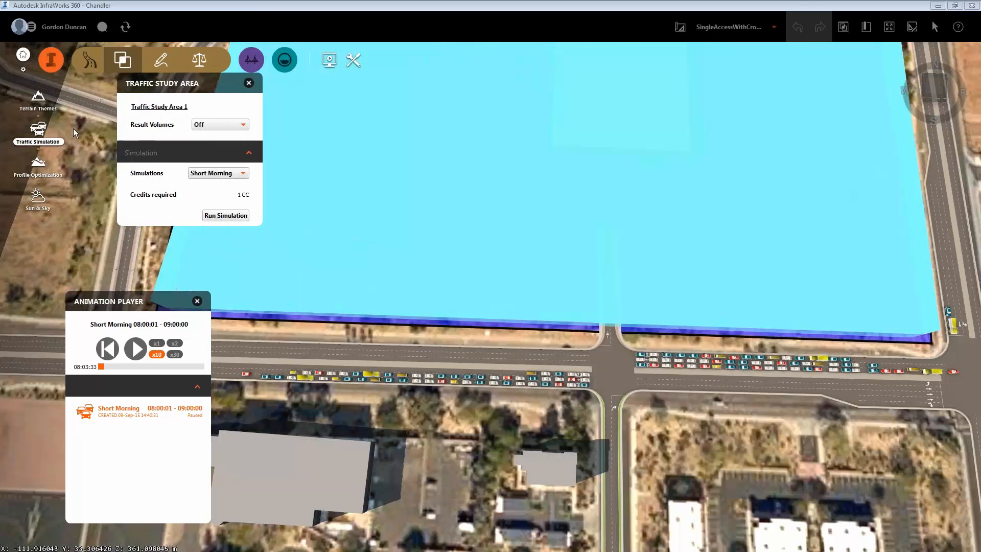
Step: Unload the paused Short Morning animation and move the Traffic Study Area window closer to the Animation Player
click(198, 300)
key(Escape)
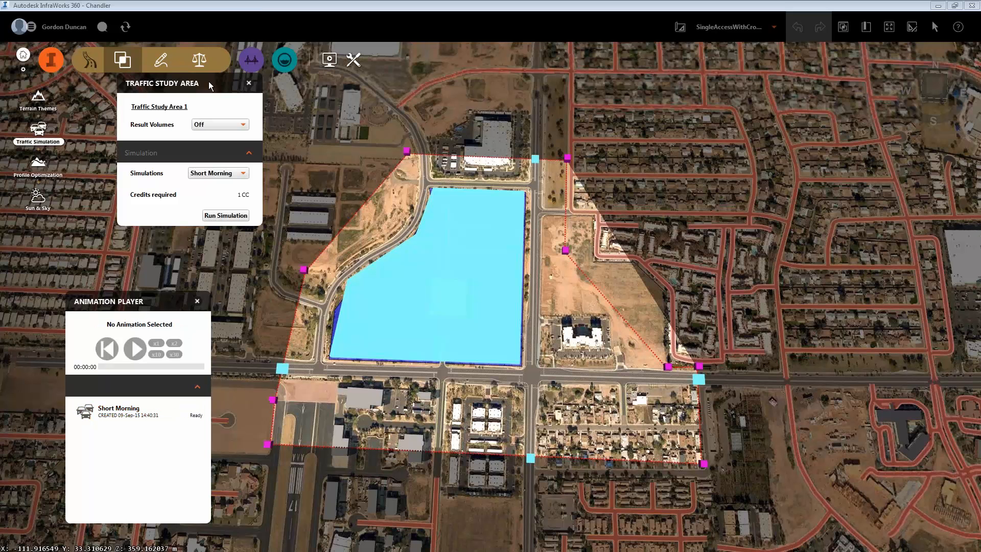
drag(209, 86, 193, 105)
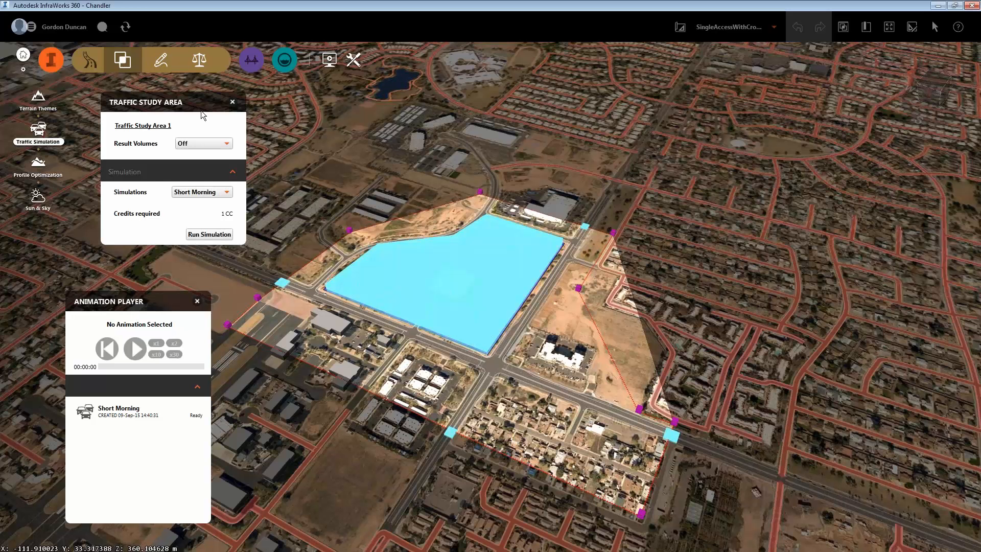
Step: Exit Traffic Simulation to view the Launch Screencast utility, and return to the traffic study area
click(32, 139)
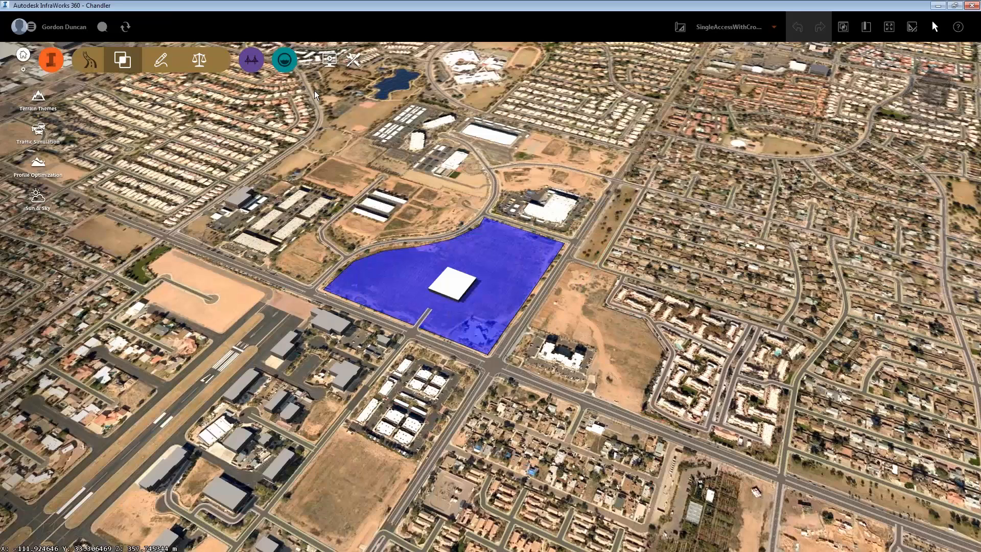
click(352, 59)
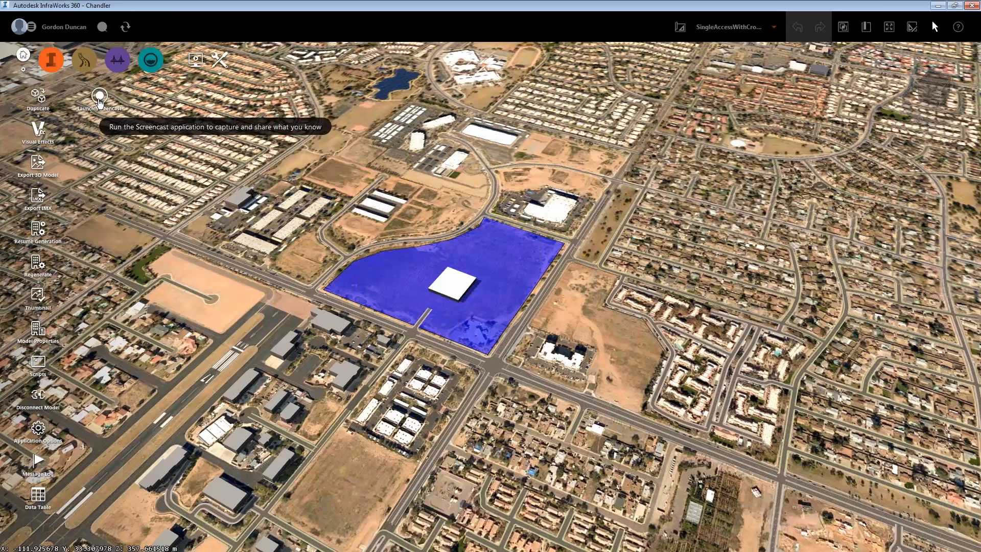
click(100, 103)
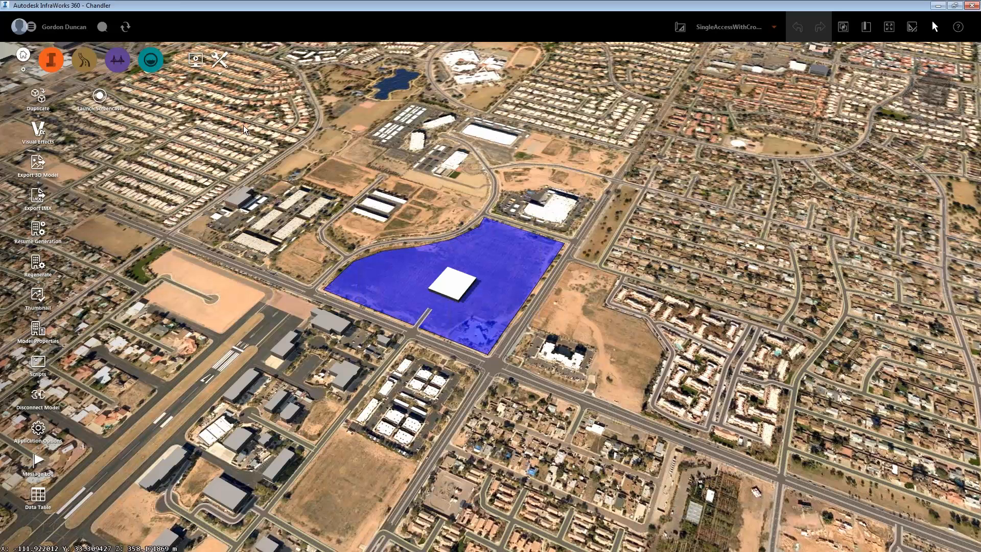
click(84, 64)
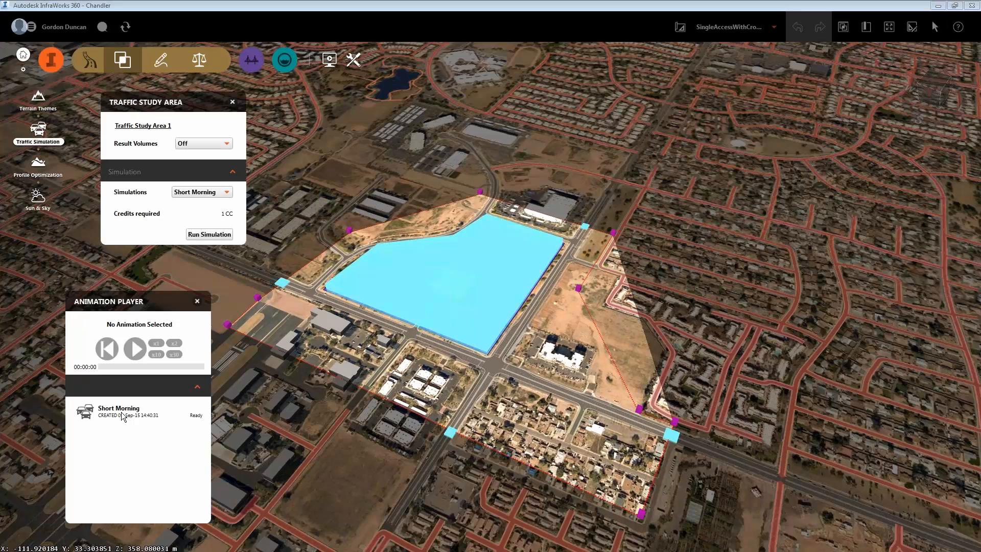
Step: Load the Short Morning animation with Result Volumes kept Off and play it at x10 at the study area's main intersection
click(118, 408)
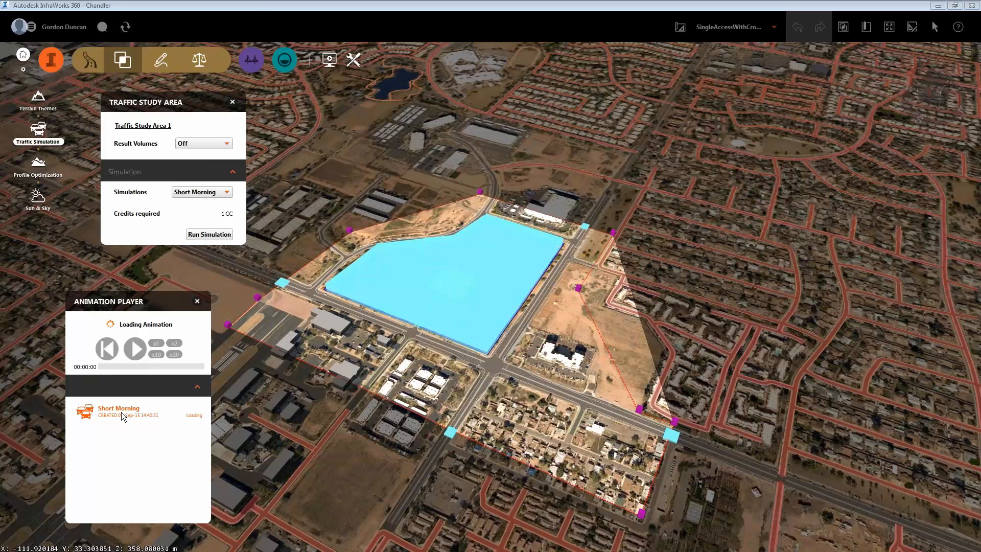
click(192, 145)
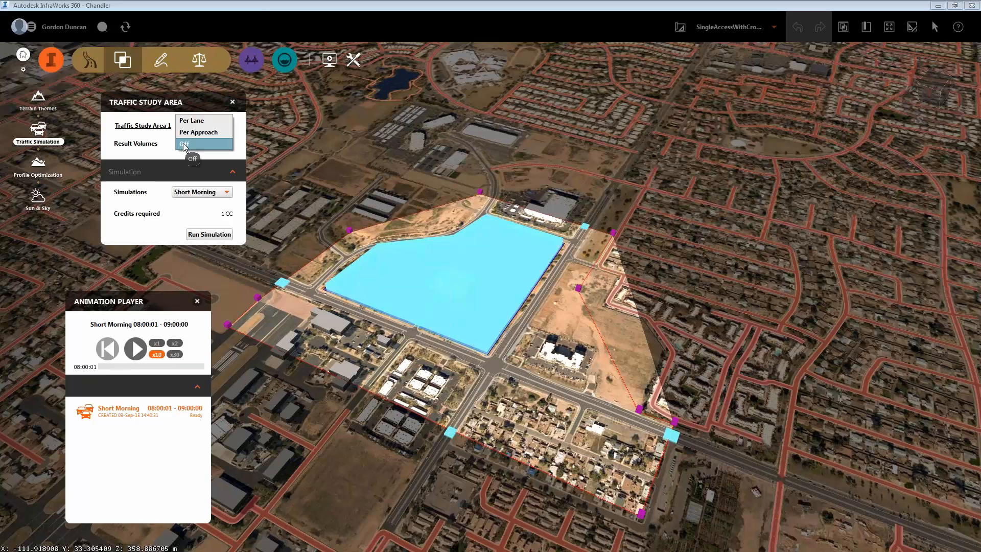
click(137, 414)
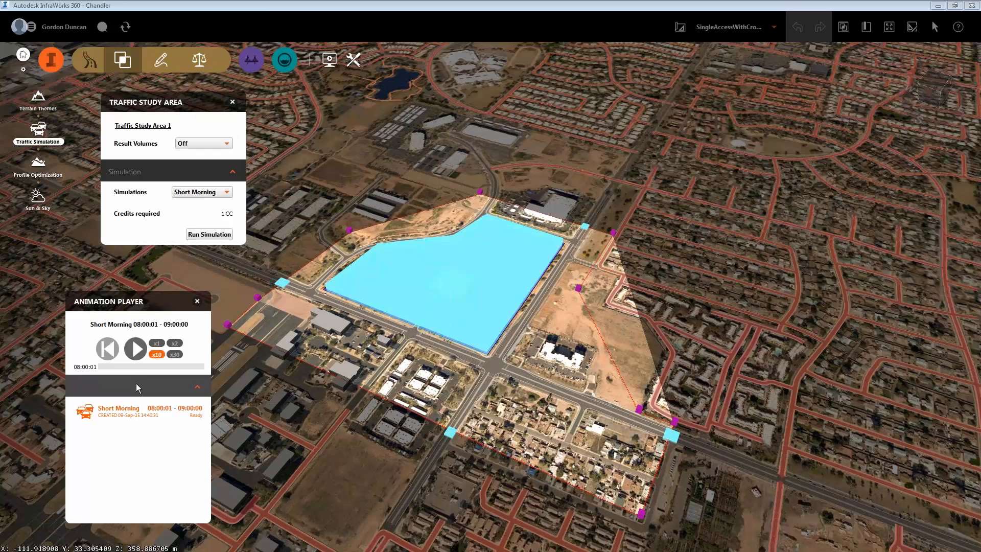
click(135, 349)
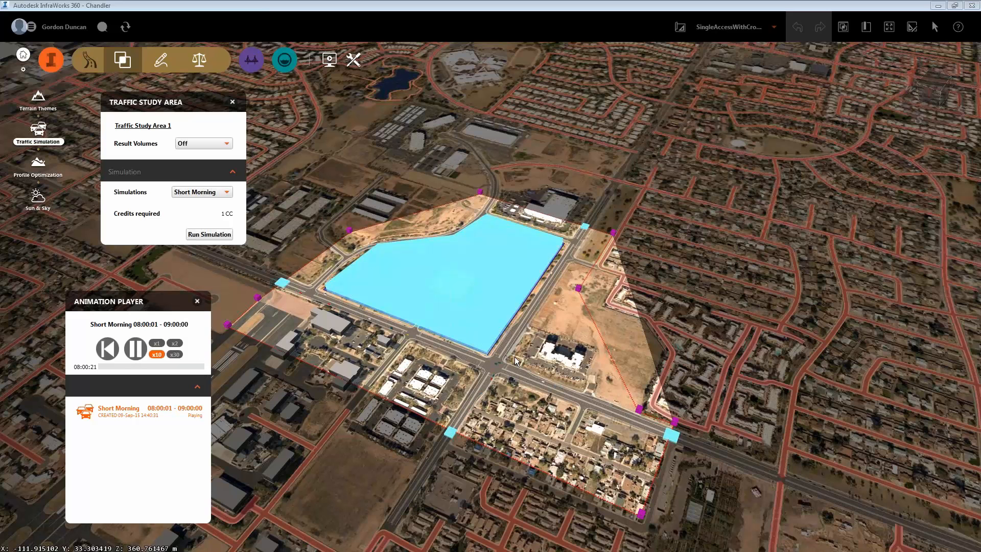
scroll(514, 357, up, 2)
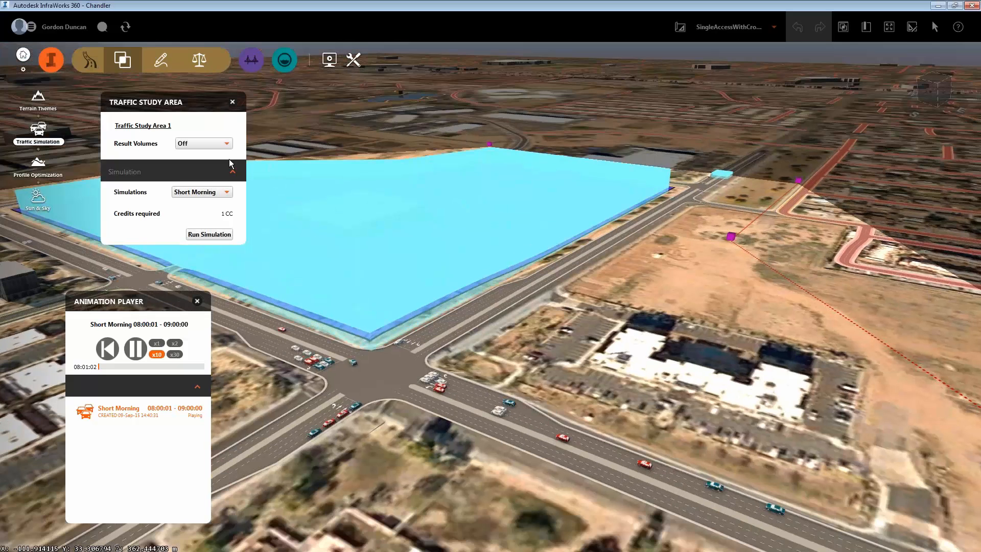
Step: View the Result Volumes Per Approach and Per Lane around the main intersection, and set them back to Off
click(198, 143)
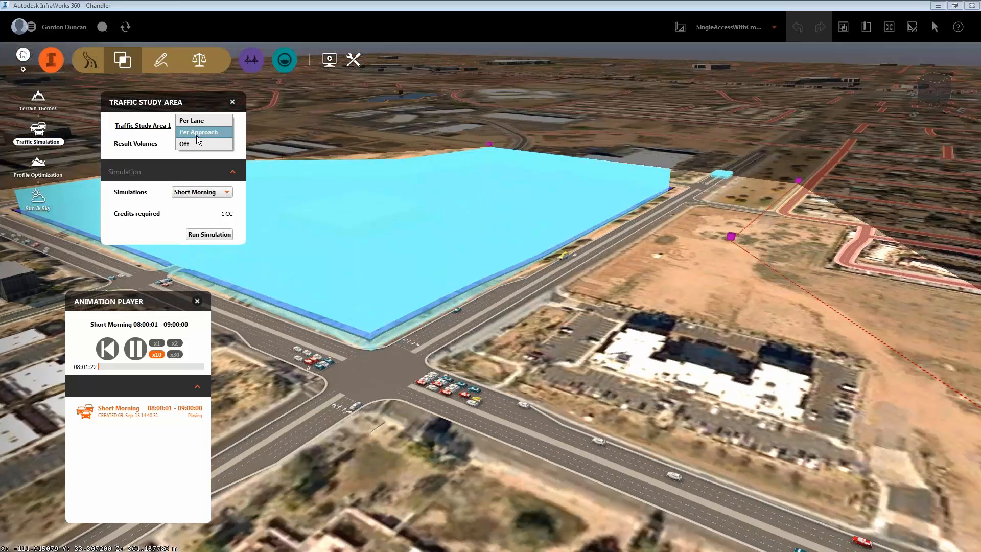
click(197, 132)
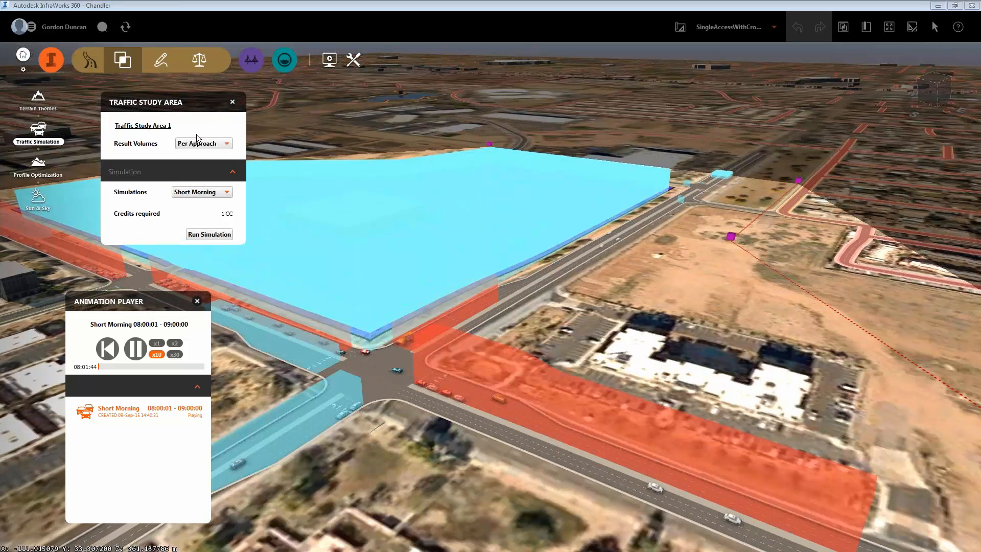
click(197, 136)
click(196, 135)
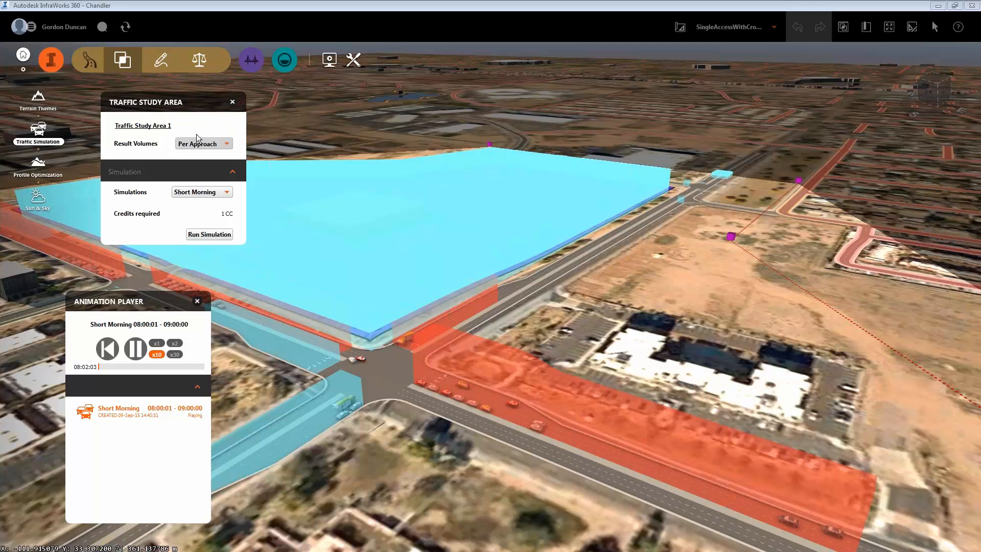
click(197, 137)
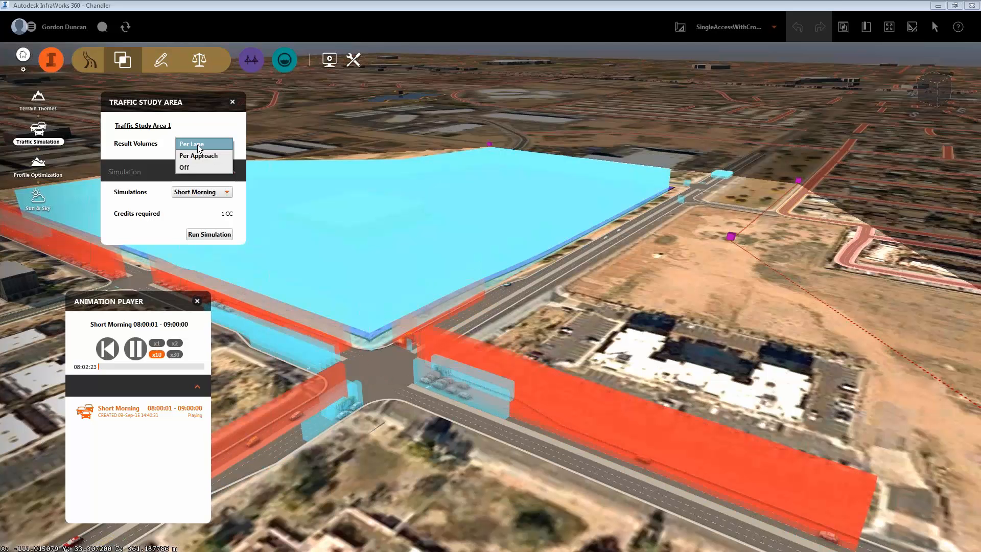
click(199, 142)
click(194, 167)
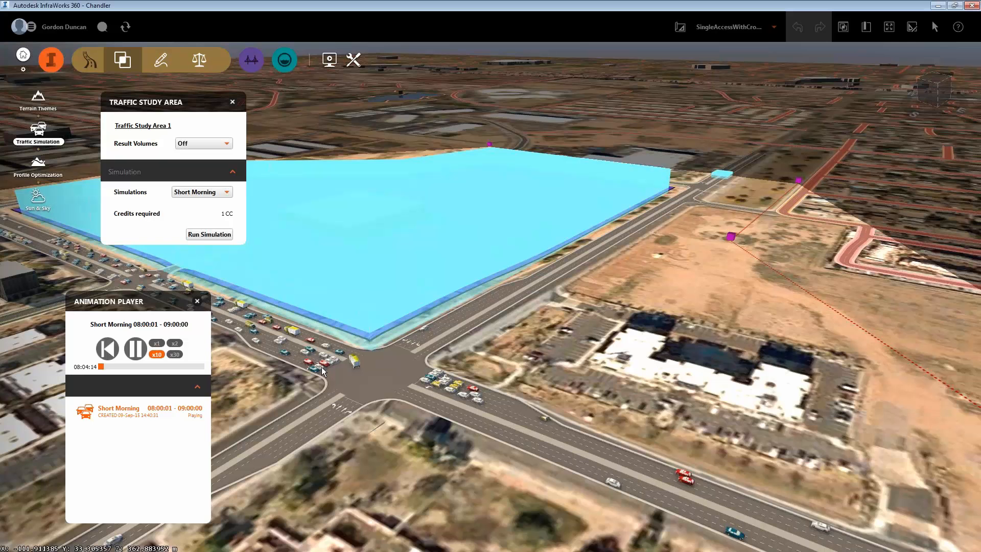
Step: Inspect the queues along the road between the two intersections, move the Animation Player off that road, and pause the animation
scroll(321, 370, down, 1)
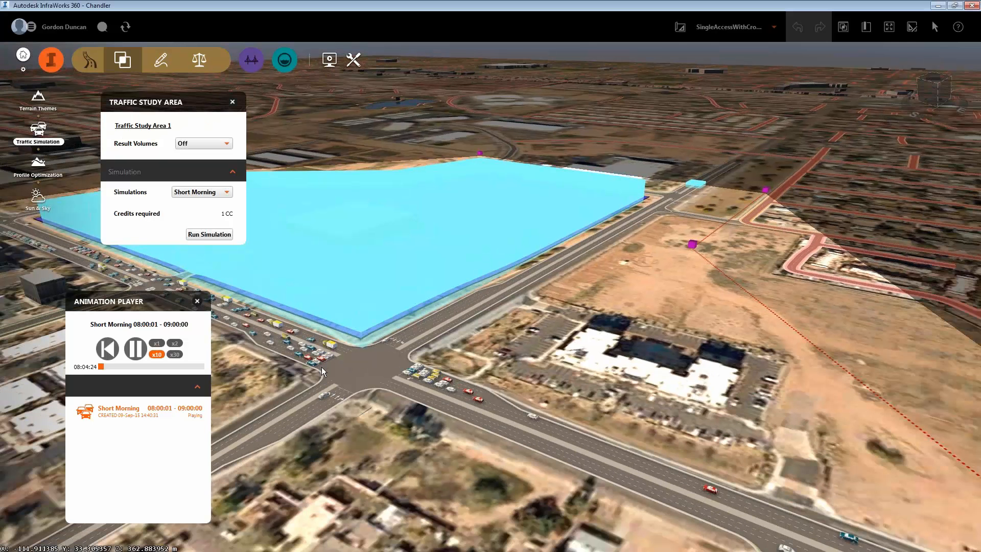
scroll(320, 367, down, 1)
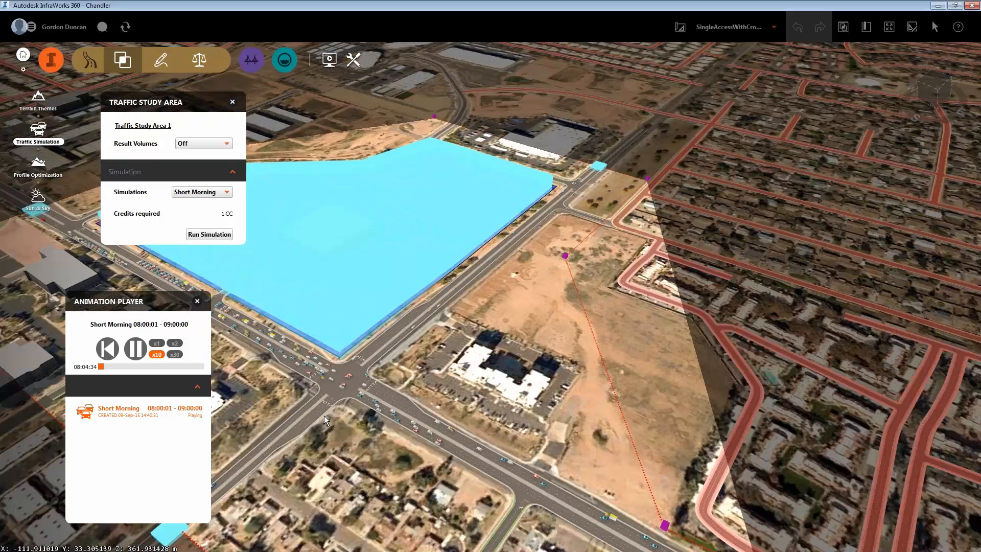
scroll(391, 392, up, 1)
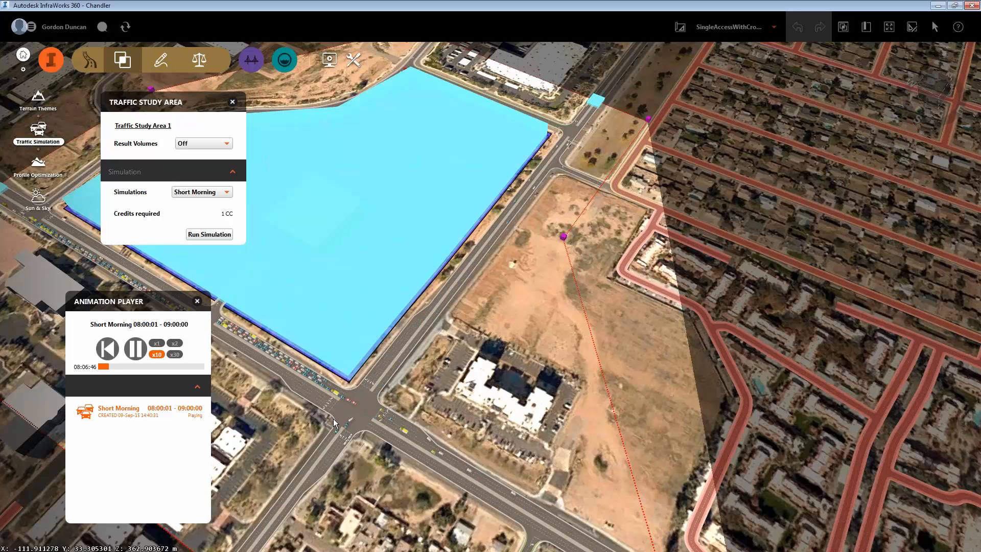
drag(154, 301, 122, 315)
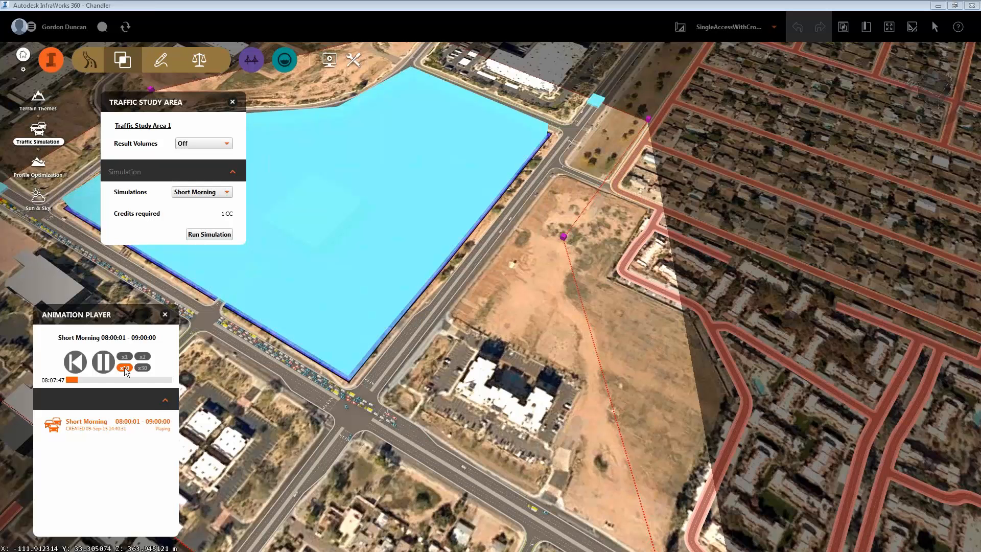
click(109, 365)
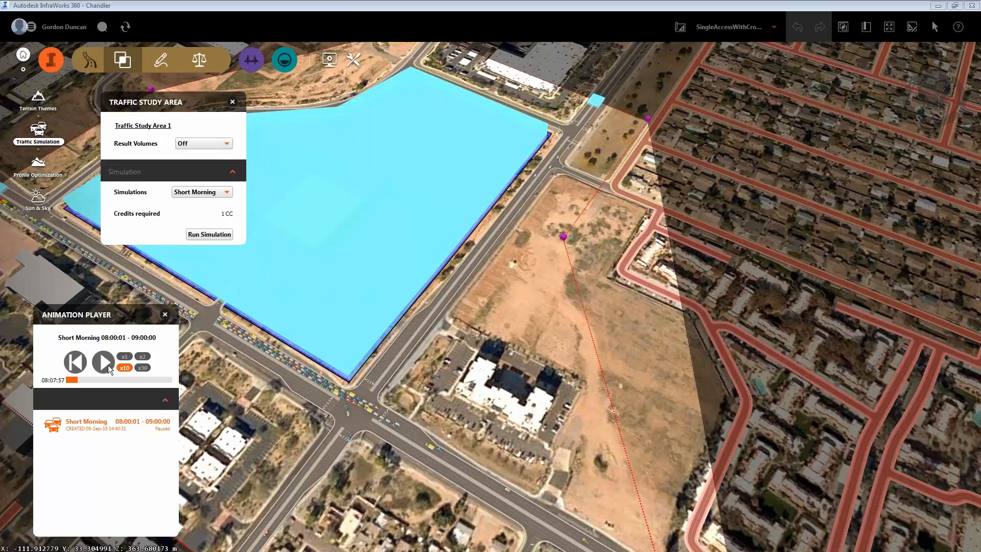
Step: Check the list of proposals without switching, and open the current study area in Traffic Analyst
click(774, 29)
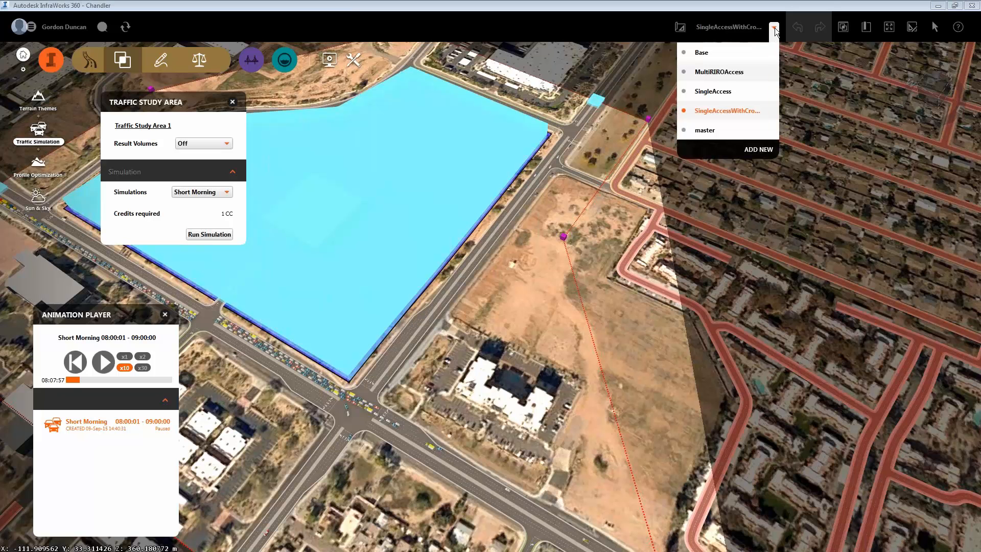
right_click(394, 298)
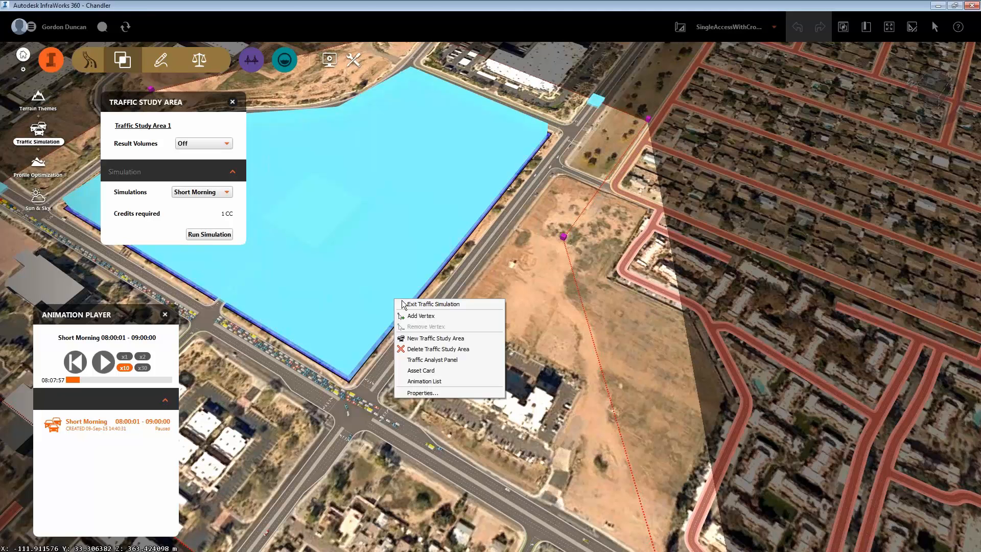
click(432, 359)
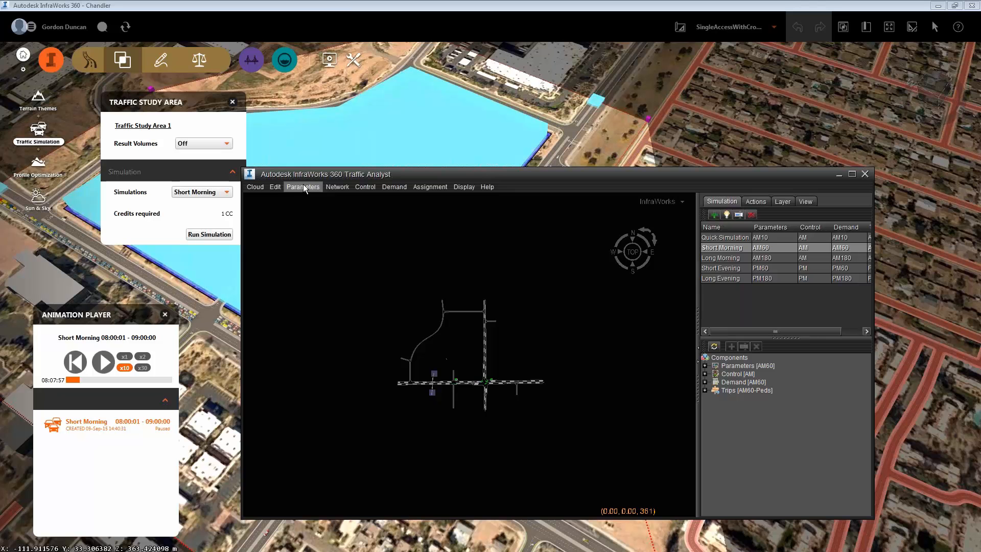
Step: Examine the road and lane adjustment settings of the W Chandler Blvd lane between the intersections, including its Restriction choices, and close them
scroll(465, 393, up, 6)
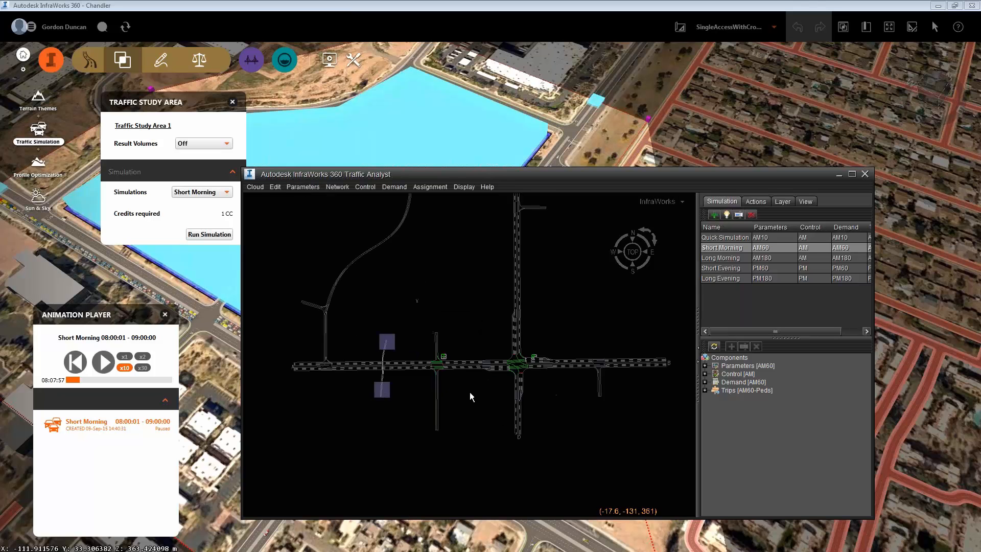
click(458, 337)
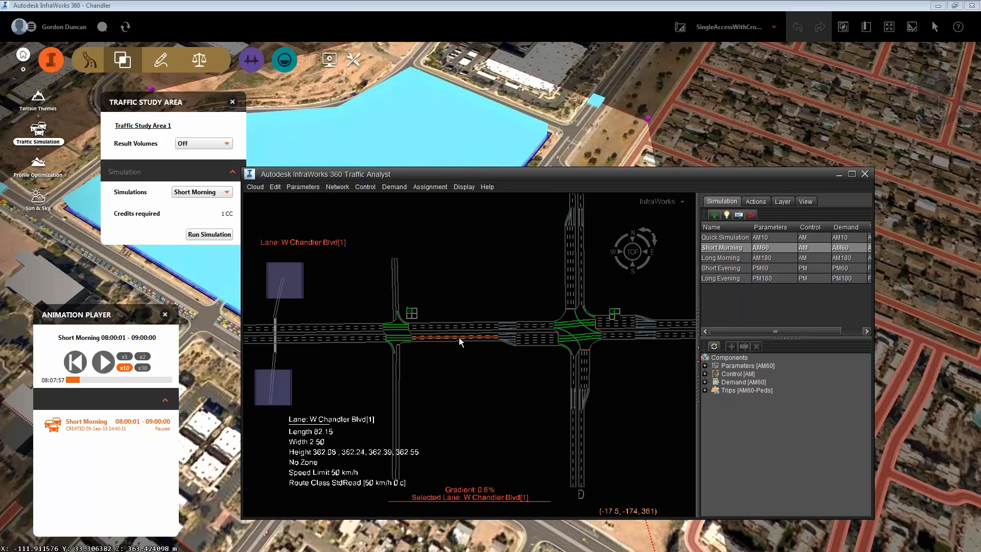
right_click(458, 338)
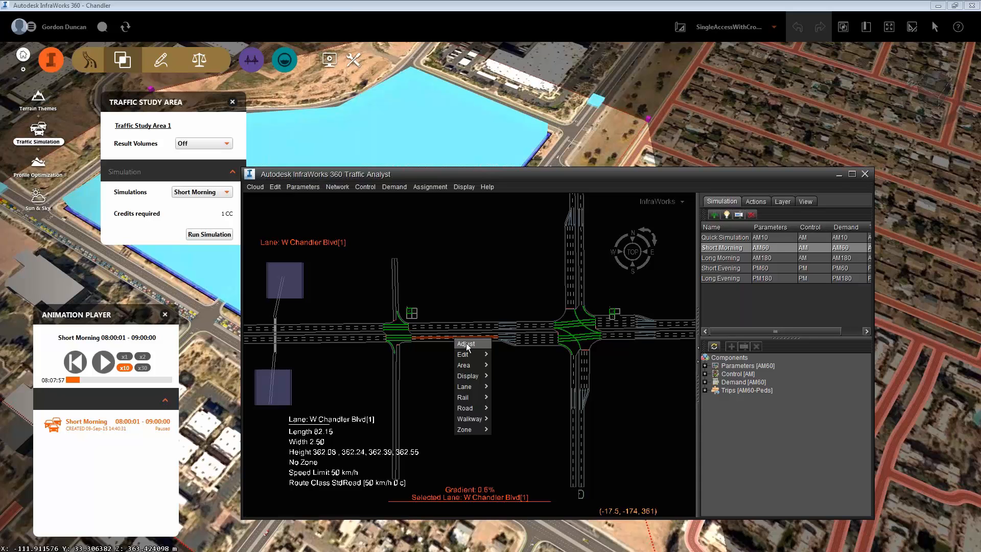
click(204, 338)
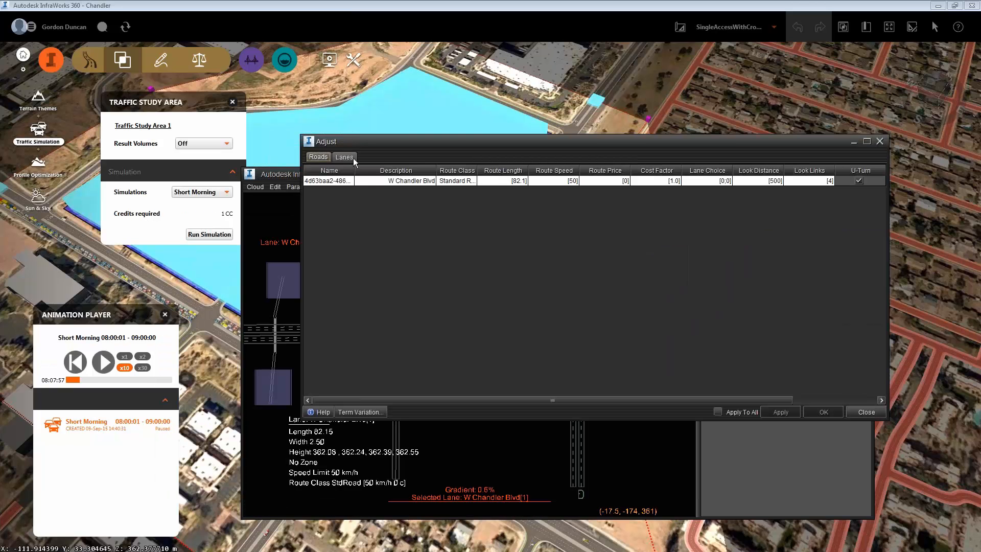
click(344, 157)
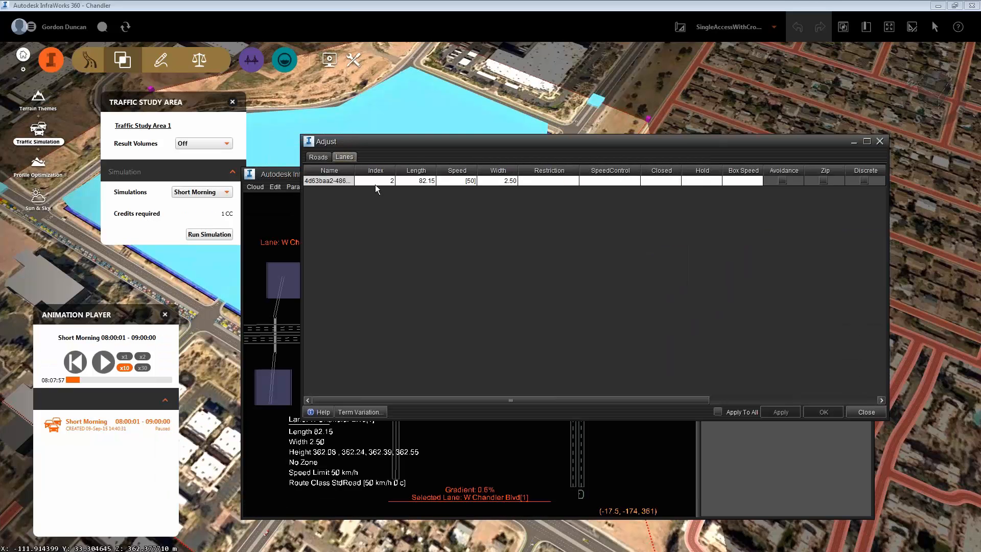
click(544, 181)
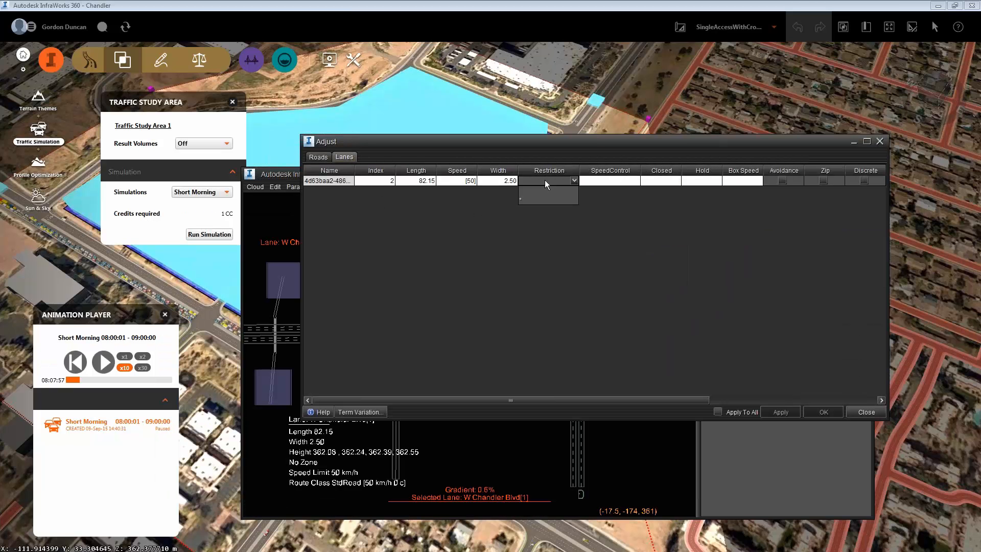
click(863, 413)
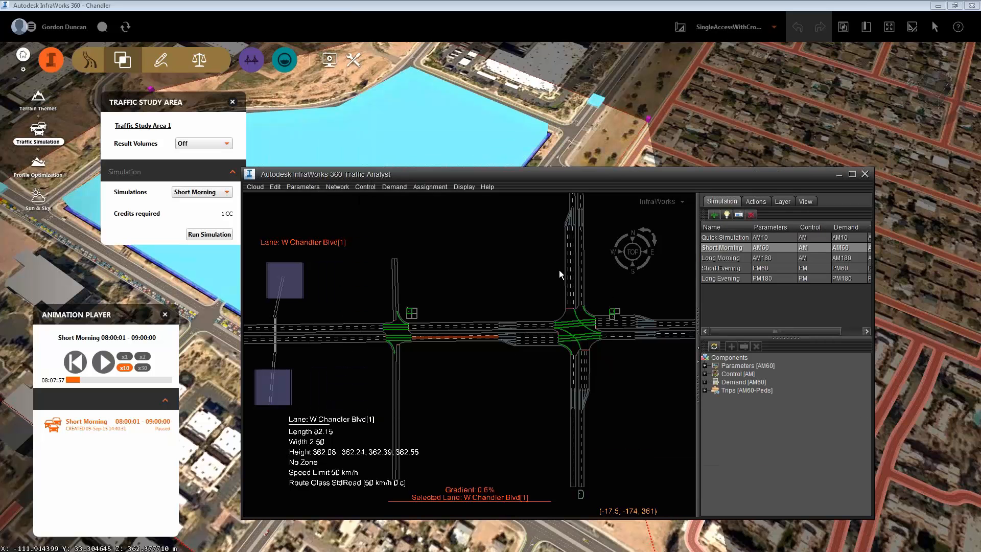
Step: View the Restrictions and Speed Limits definitions in the simulation parameters and cancel without changes
click(337, 187)
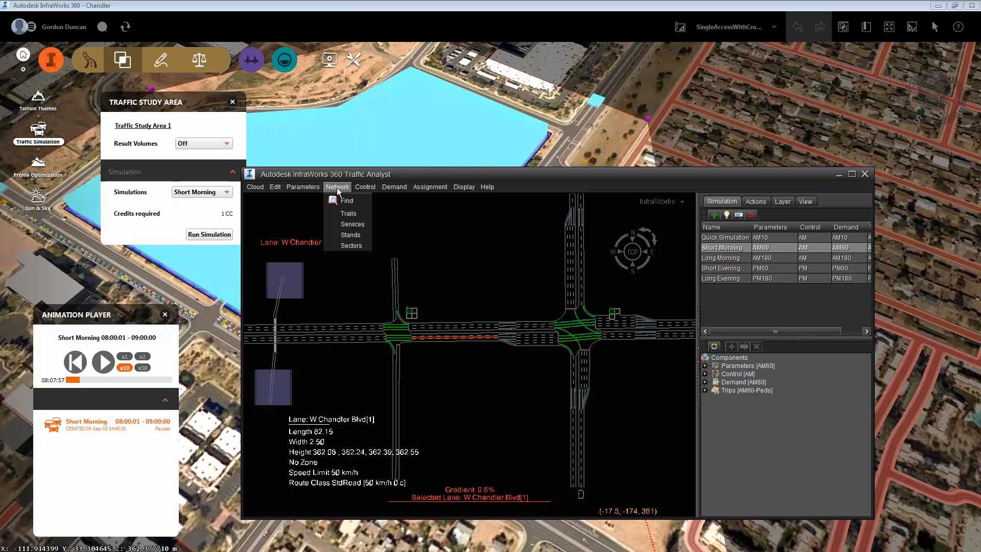
mouse_move(315, 188)
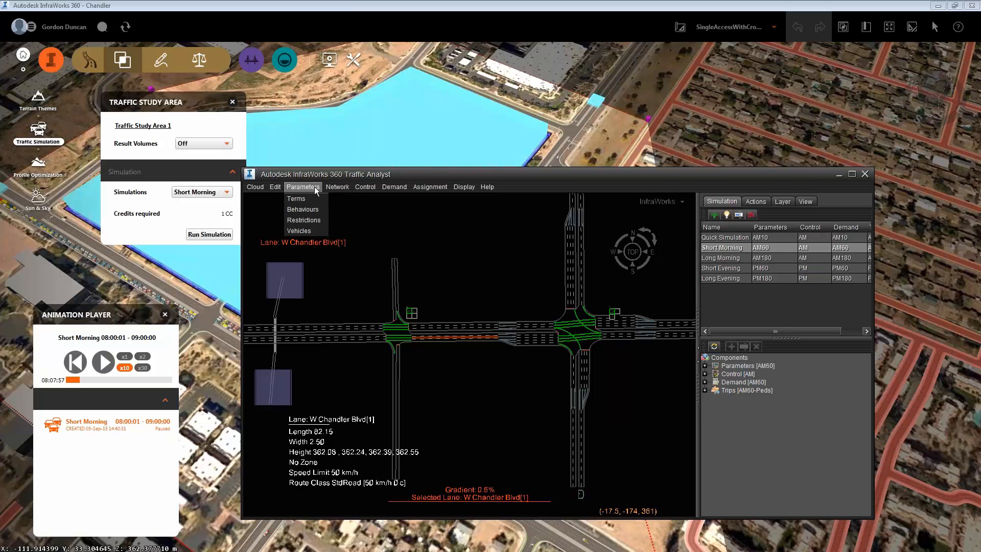
click(314, 220)
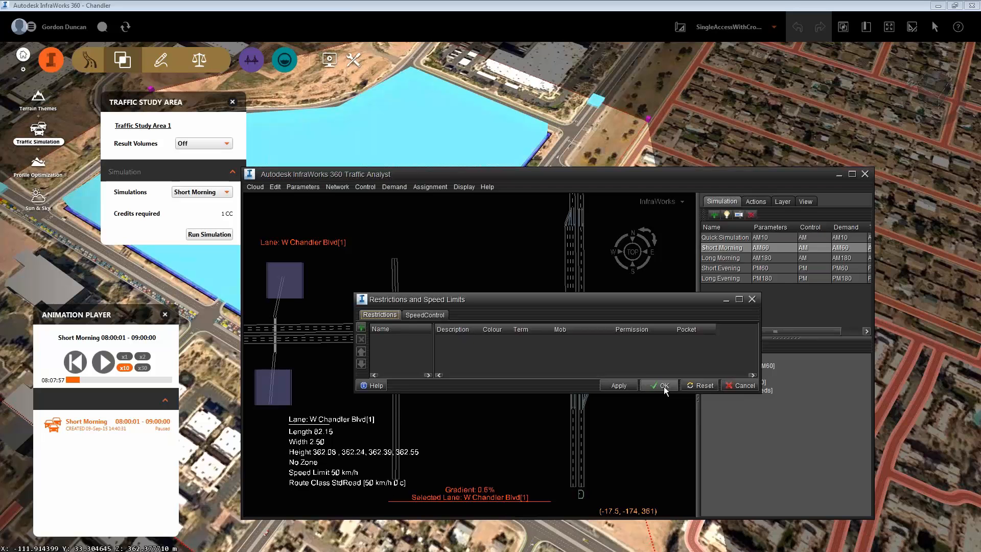
click(742, 385)
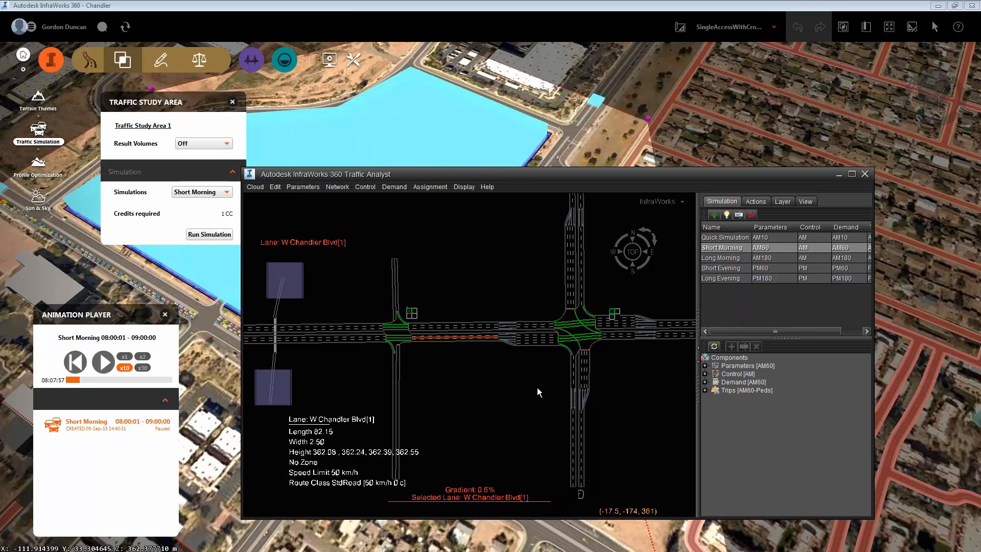
Step: Move the Traffic Analyst window aside, return to the InfraWorks model, and reposition the Traffic Study Area and Animation Player panels
drag(529, 174, 581, 92)
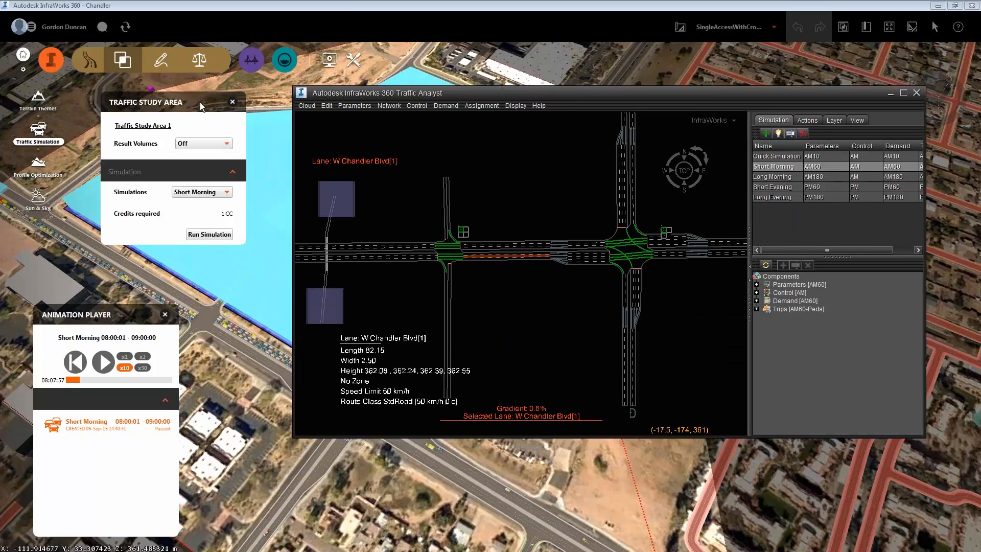
drag(200, 103, 179, 93)
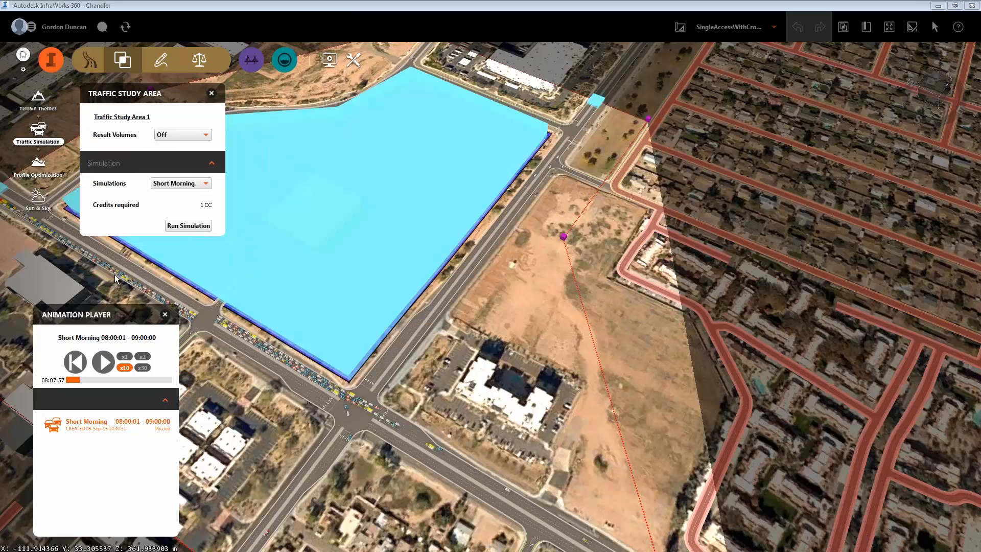
drag(118, 315, 160, 278)
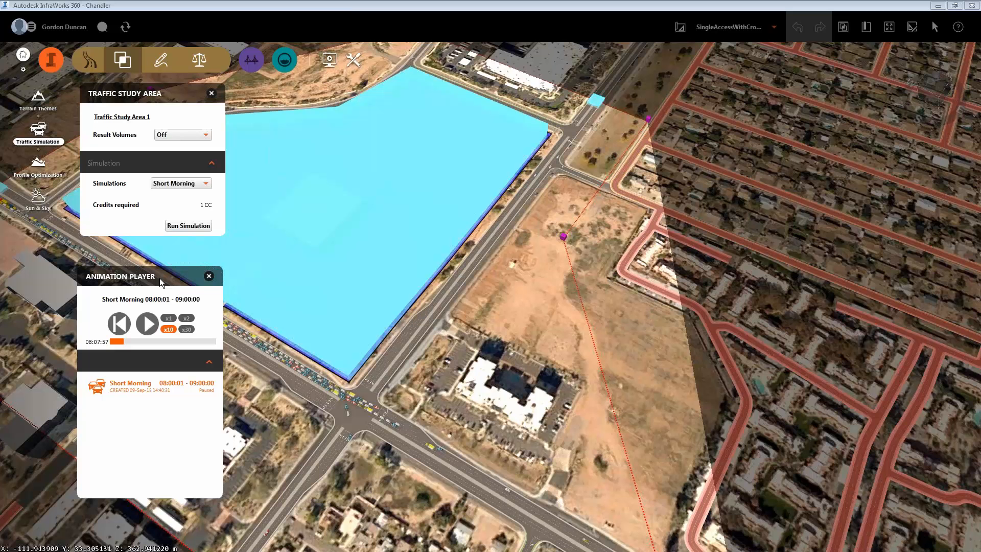
Step: Switch the model to the SingleAccess proposal and close the Traffic Analyst window
click(752, 31)
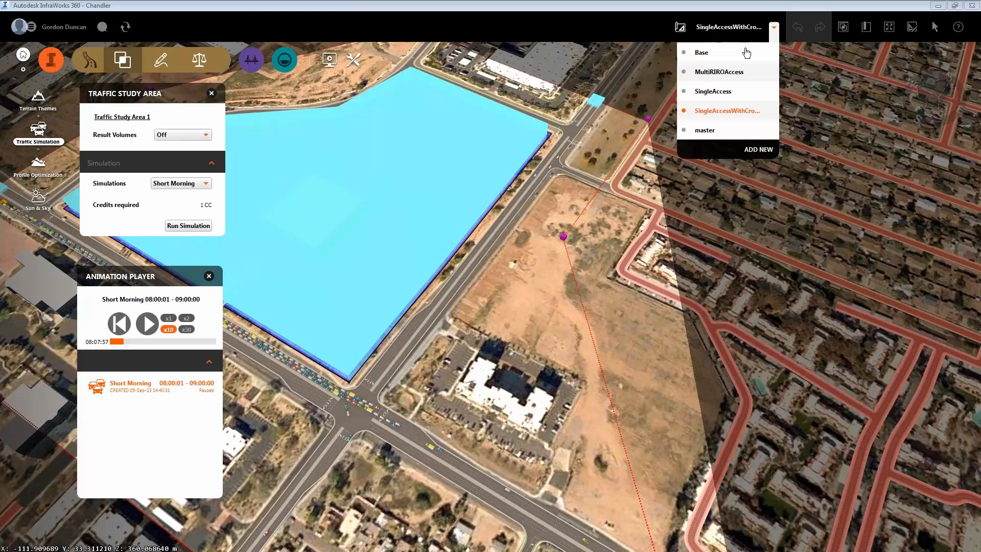
click(733, 92)
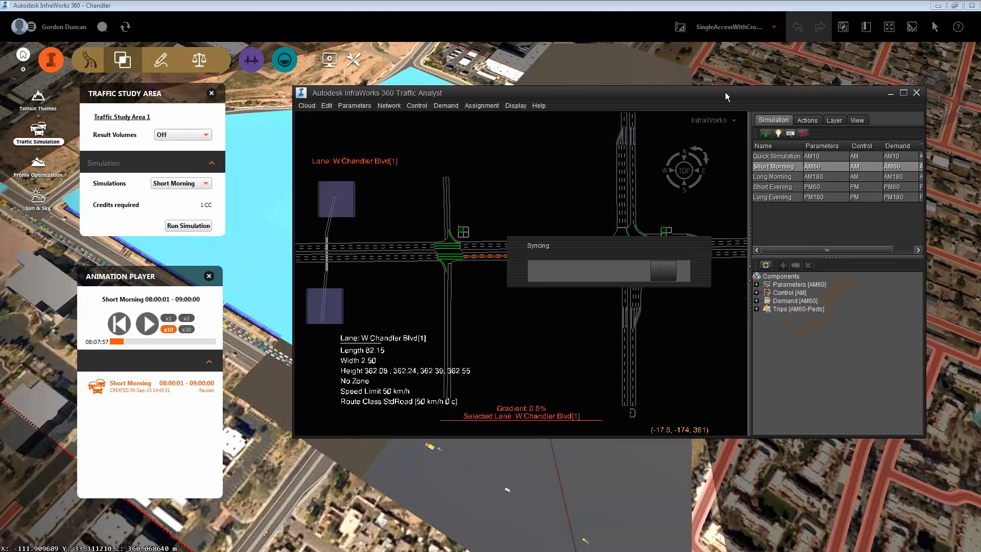
click(915, 91)
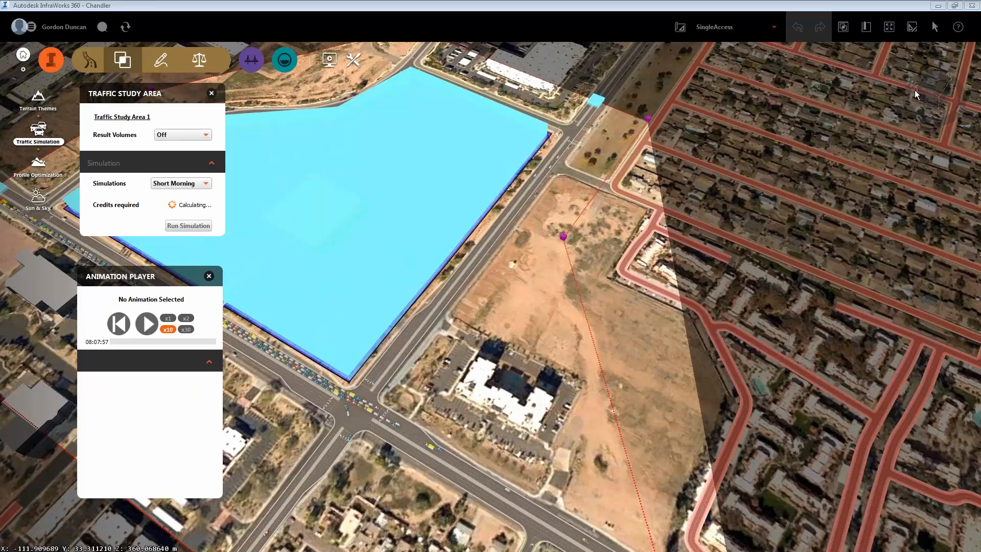